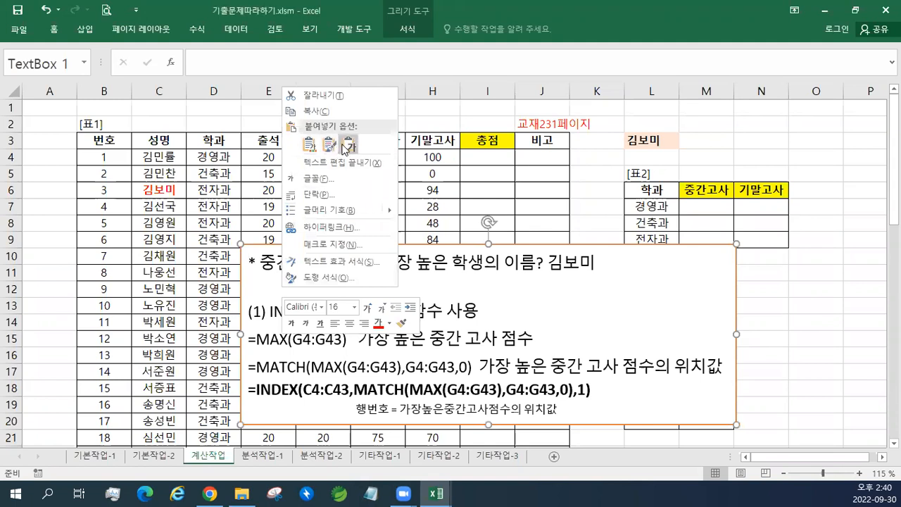
Step: Paste the heading "(2) INDEX, MATCH, LARGE 함수 사용" as text only into the notes text box, above section (1)
left_click(348, 146)
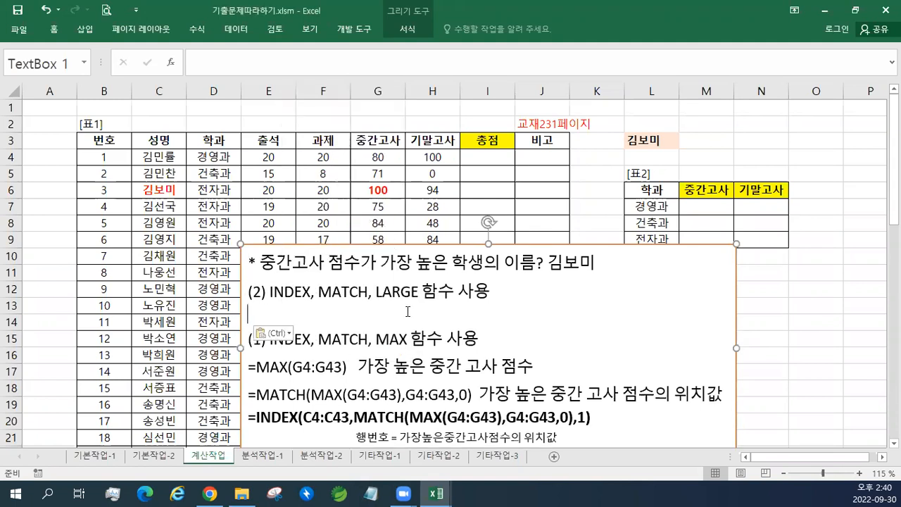
left_click(717, 144)
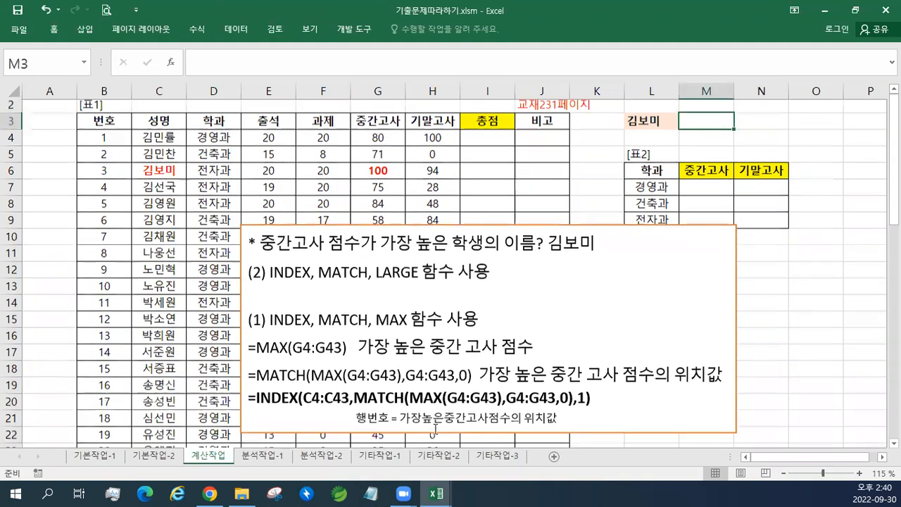
scroll(438, 427, "down", 1)
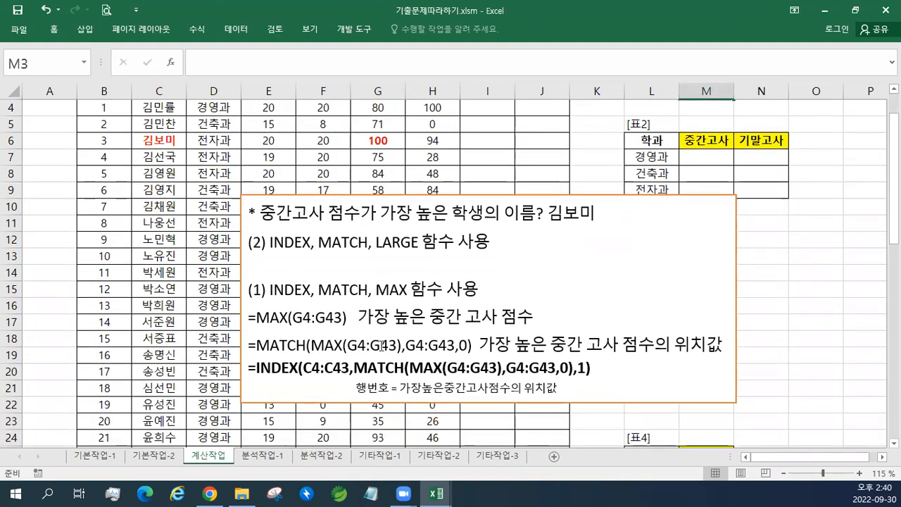
scroll(382, 345, "up", 1)
left_click(262, 311)
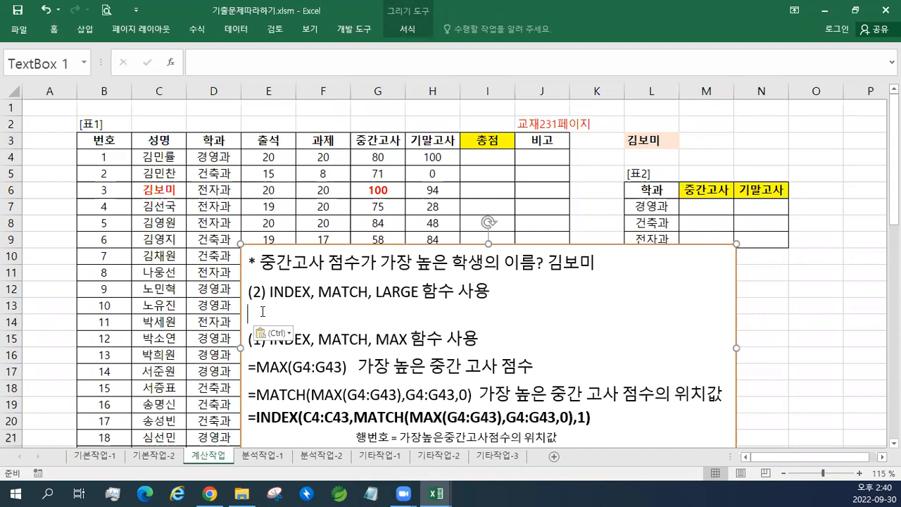
left_click(717, 142)
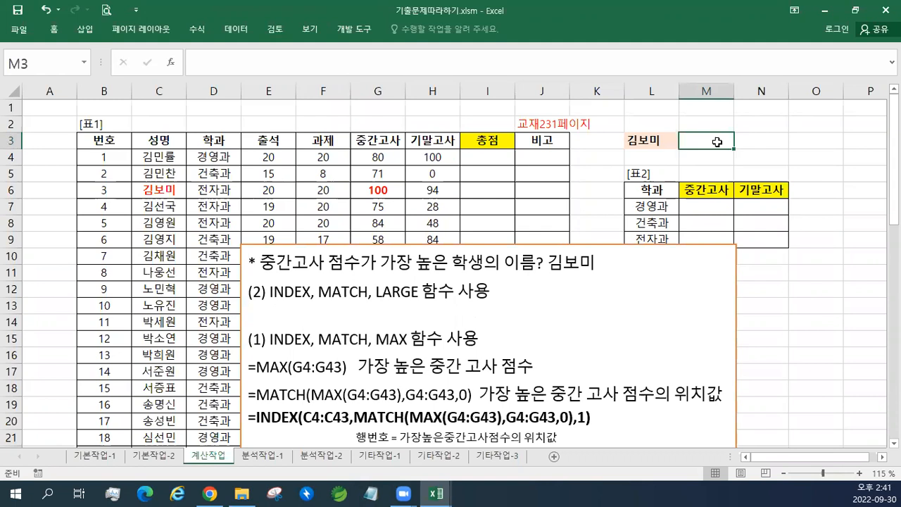
left_click(295, 315)
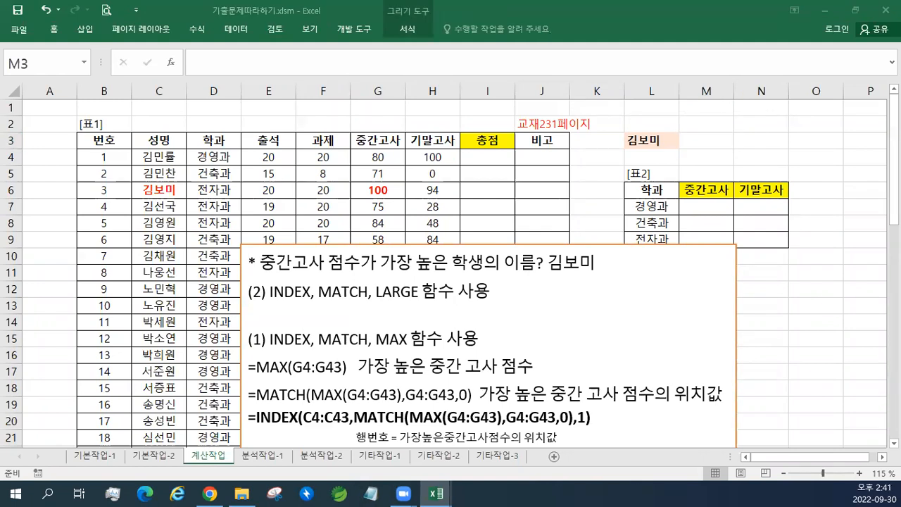
left_click(708, 142)
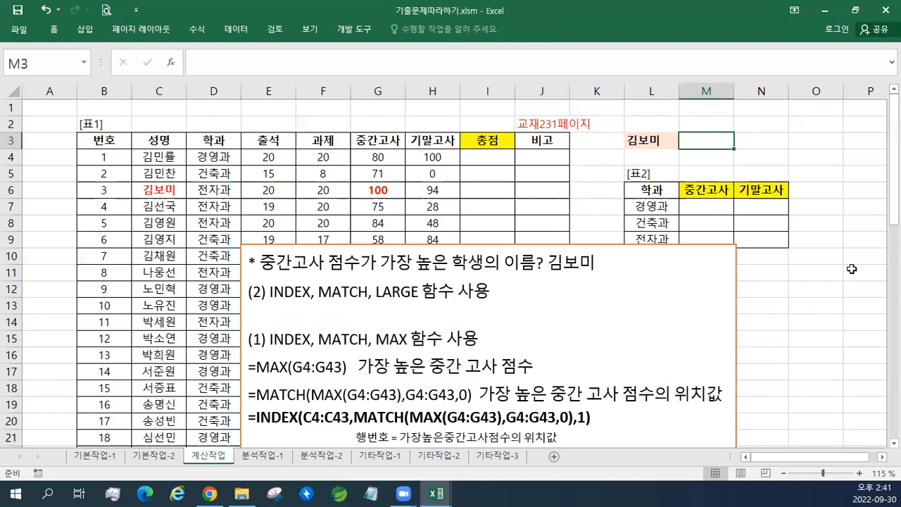
left_click(394, 315)
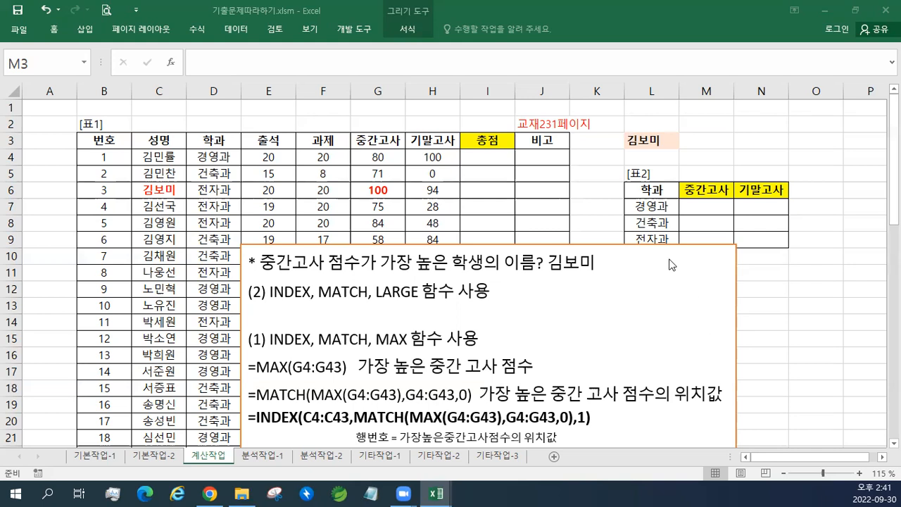
key("Escape")
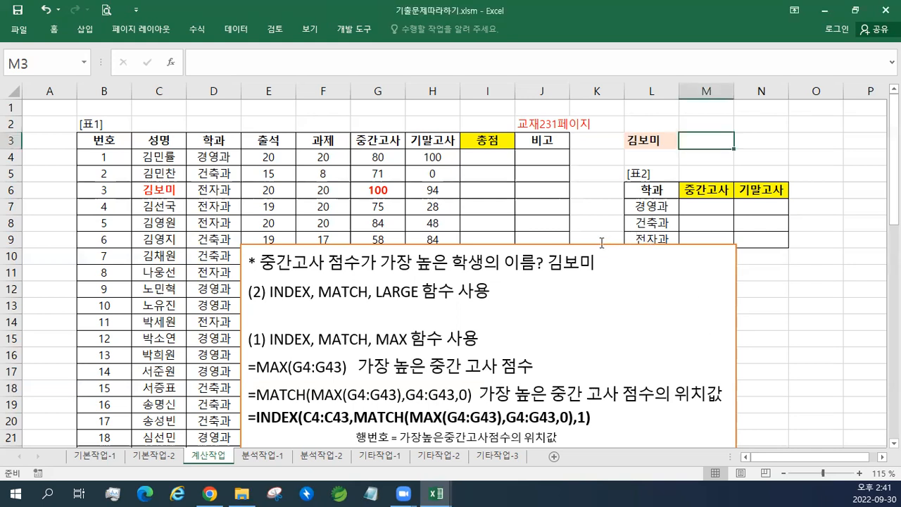
Step: Move the notes text box off [표2] and move the highest-score student formula from L3 to L1
left_click(602, 244)
left_click_drag(600, 244, 458, 190)
left_click(641, 143)
left_click_drag(642, 150, 647, 124)
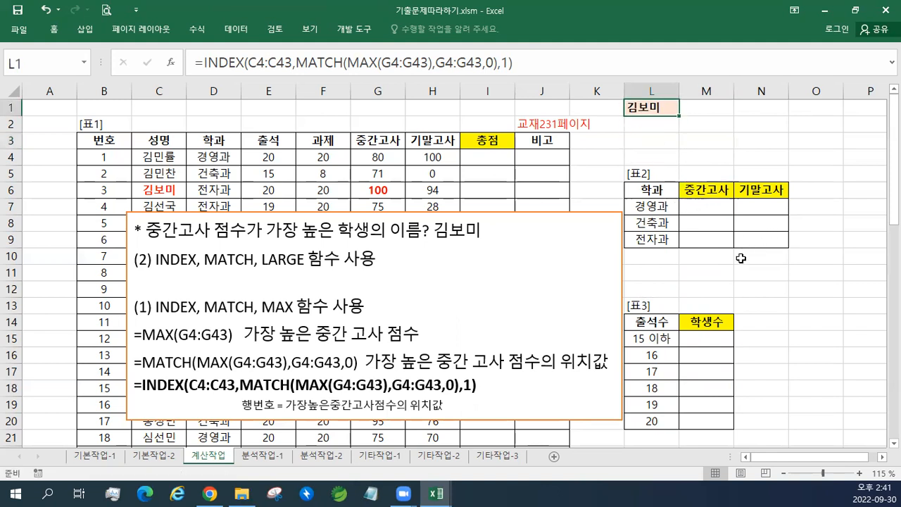
Step: Copy the [표4] department and name table in L25:M28
scroll(742, 413, "down", 2)
scroll(742, 412, "down", 1)
left_click_drag(652, 355, 707, 406)
right_click(702, 389)
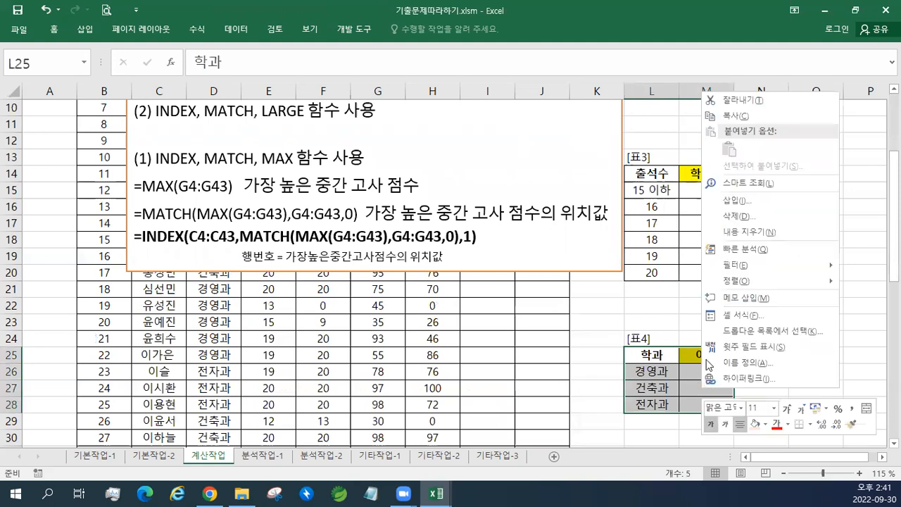
left_click(745, 121)
Step: Try pasting the copied table at L2, and undo the paste
scroll(685, 166, "up", 2)
scroll(685, 166, "up", 1)
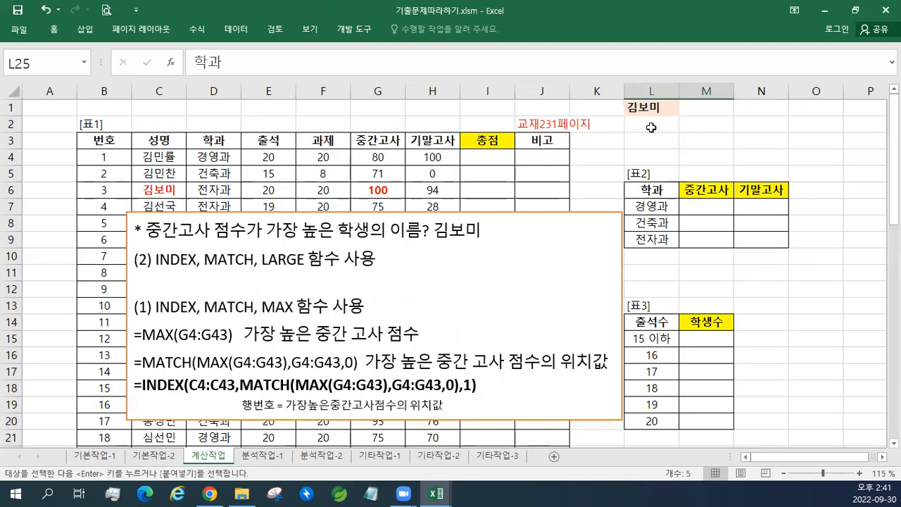
right_click(651, 124)
left_click(675, 184)
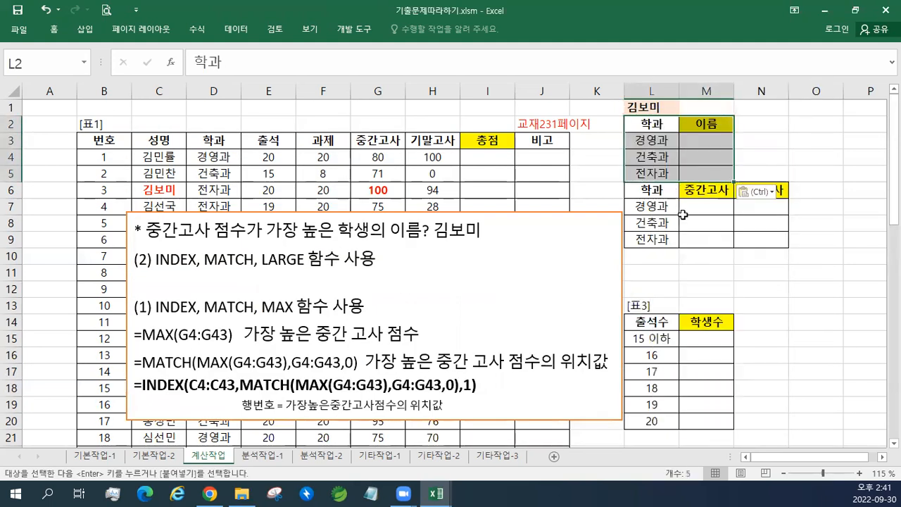
left_click(46, 10)
Step: Paste the copied 학과/이름 table at M2 and move it up to start at M1
left_click(700, 126)
right_click(701, 131)
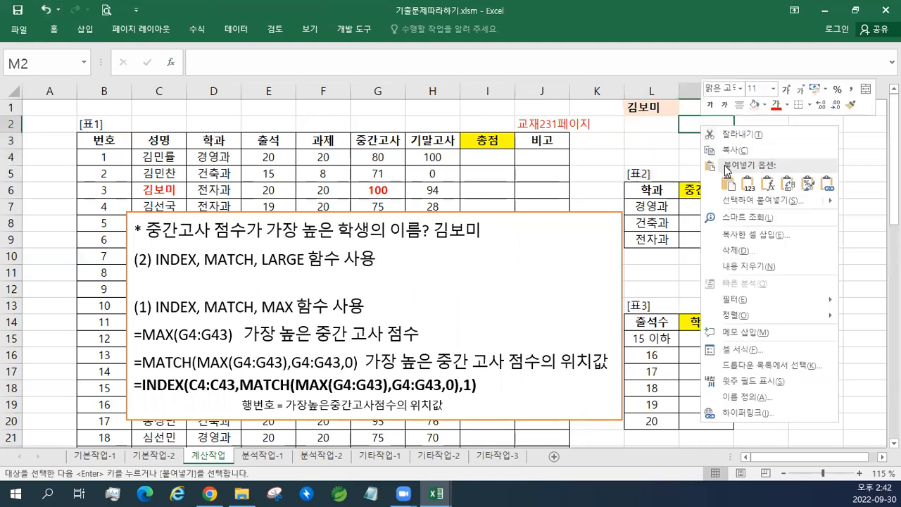
left_click(731, 186)
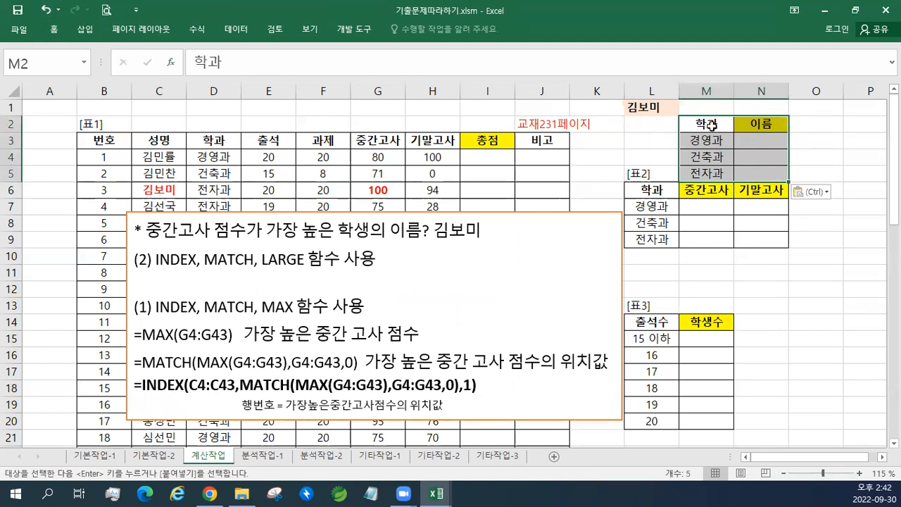
left_click_drag(706, 116, 705, 107)
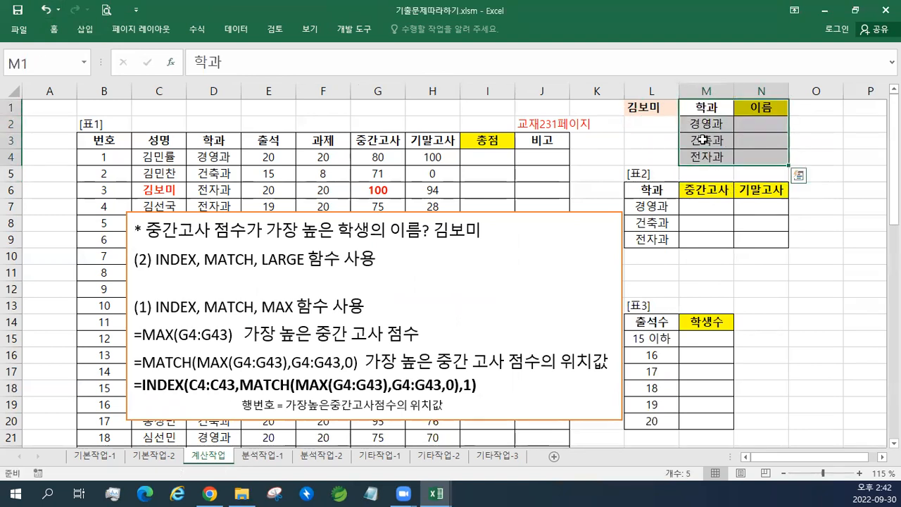
Step: Move the student-name formula from L1 to N1 and shift the 학과/이름 table to L1:M4
left_click(654, 122)
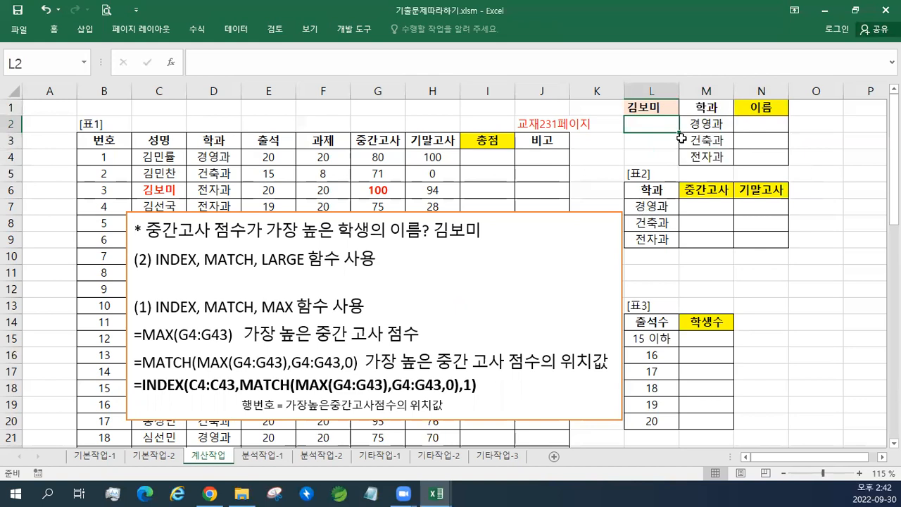
left_click_drag(655, 107, 819, 134)
left_click(714, 108)
left_click_drag(727, 120, 764, 169)
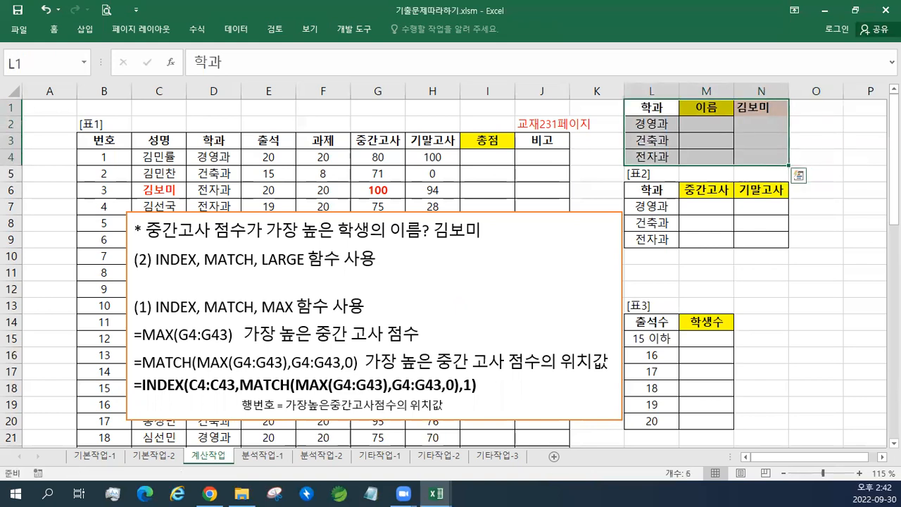
Step: Paste the LARGE, MATCH and INDEX formulas for G4:G43 under heading (2) and remove the extra blank line
left_click(383, 278)
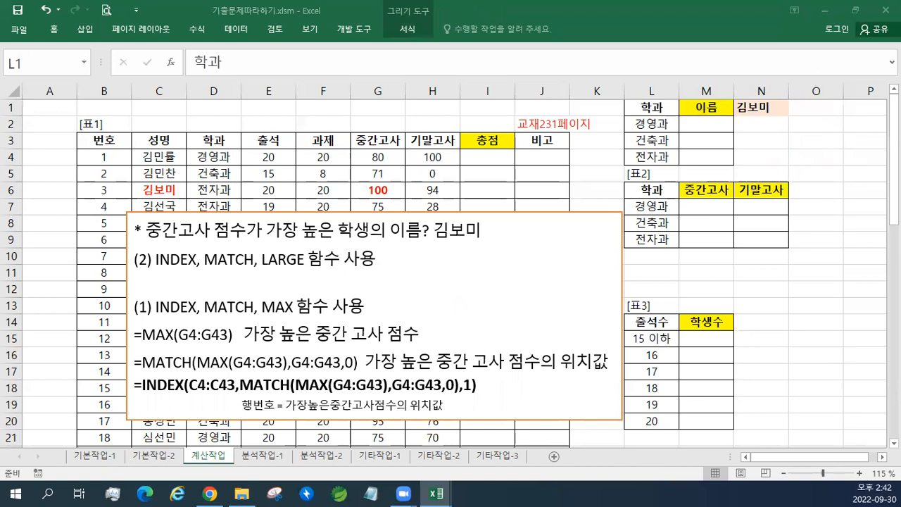
left_click(167, 276)
key("ctrl+v")
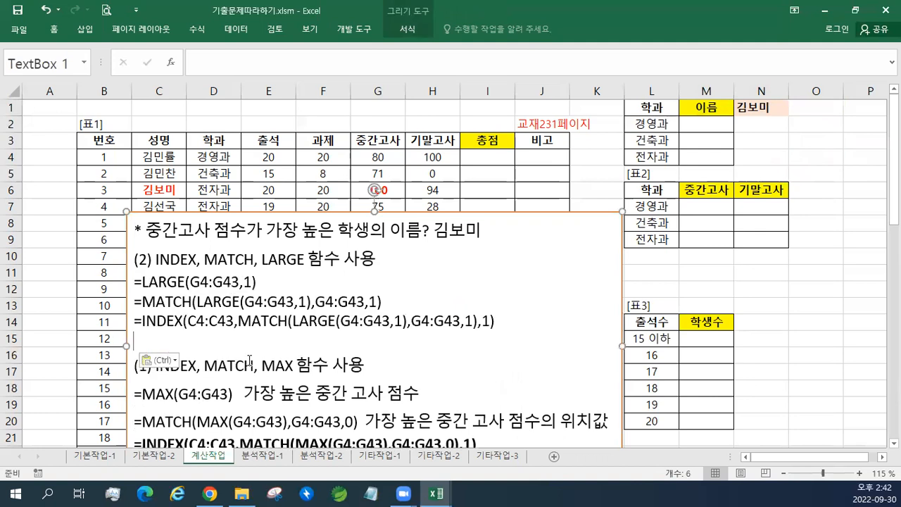
key("Delete")
Step: Make the line =INDEX(C4:C43,MATCH(LARGE(G4:G43,1),G4:G43,1),1) in the notes text box bold
triple_click(301, 321)
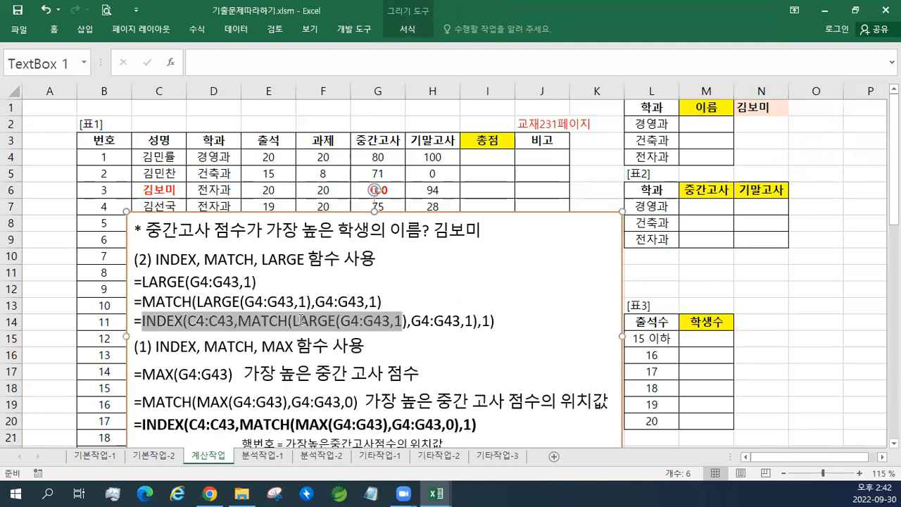
left_click(308, 301)
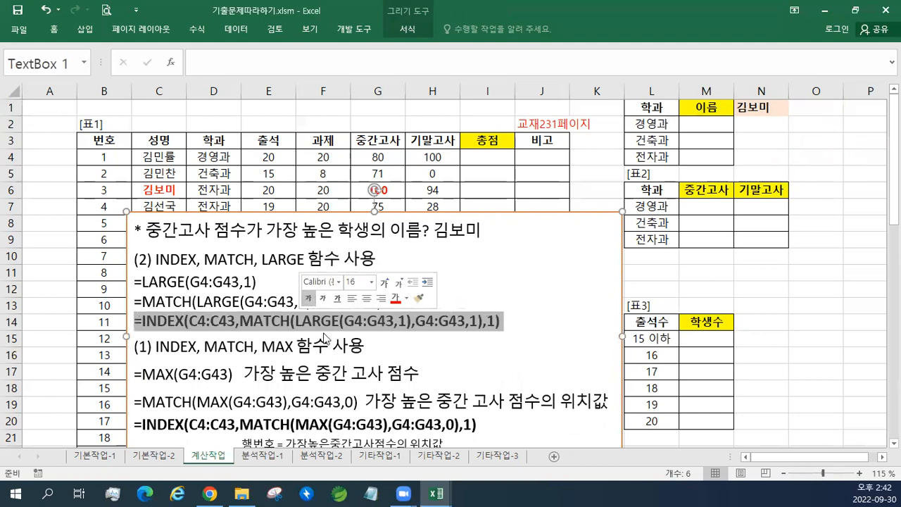
left_click(403, 373)
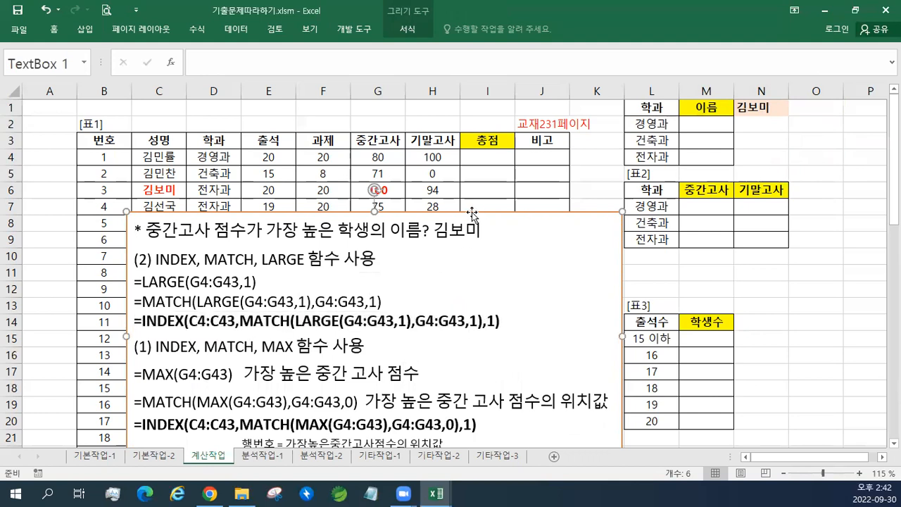
Step: Move the notes text box up and move the student-name formula from N1 to H1
left_click_drag(544, 215, 565, 173)
left_click(860, 473)
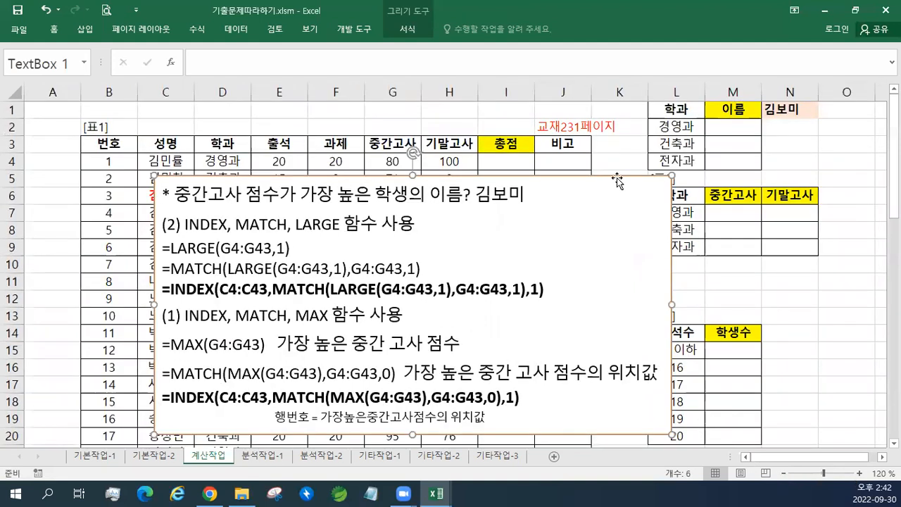
left_click(787, 115)
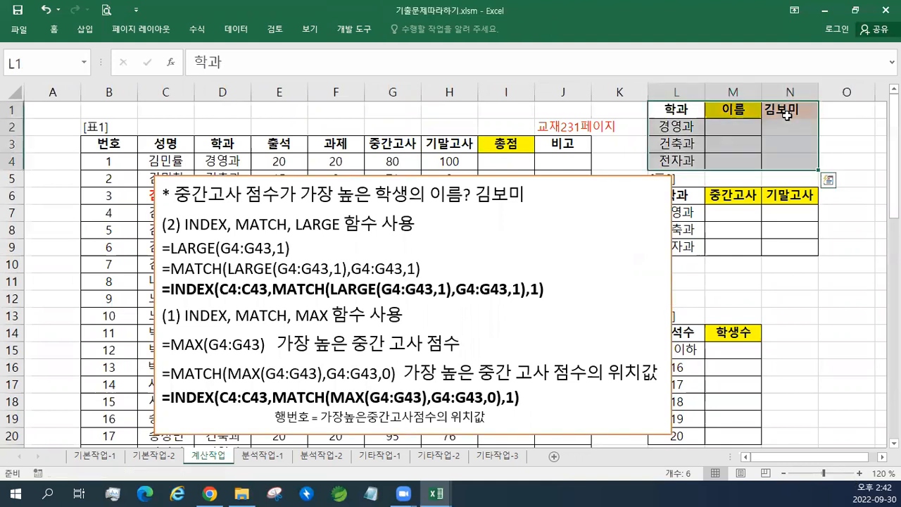
left_click(787, 123)
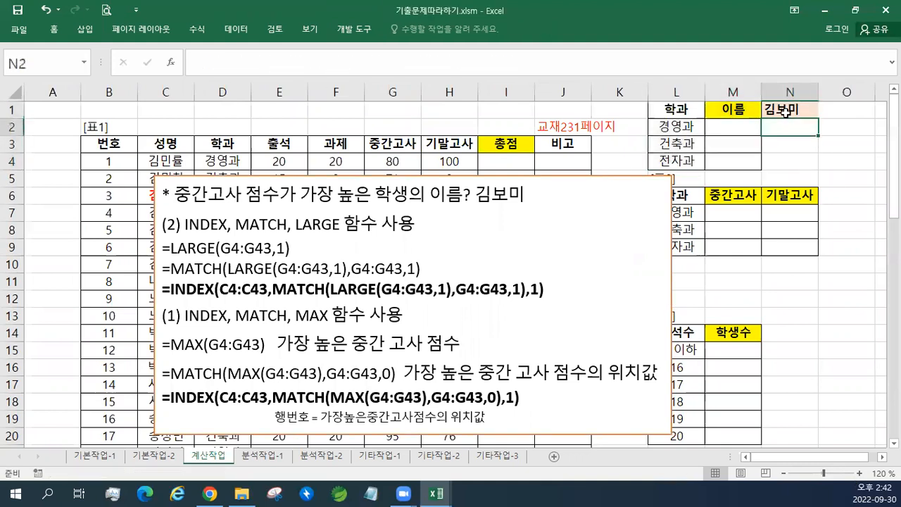
left_click(786, 115)
left_click_drag(785, 117, 458, 114)
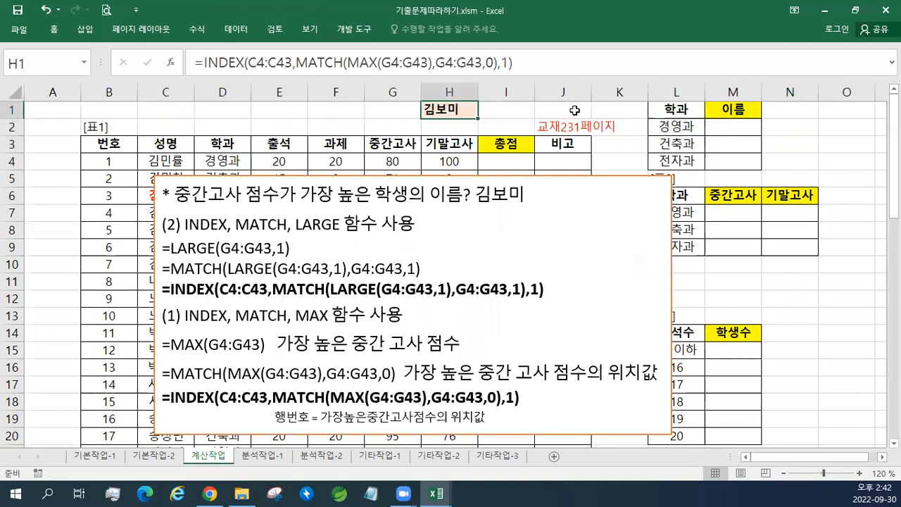
Step: Copy H1 and paste only its formatting onto J1
left_click(570, 116)
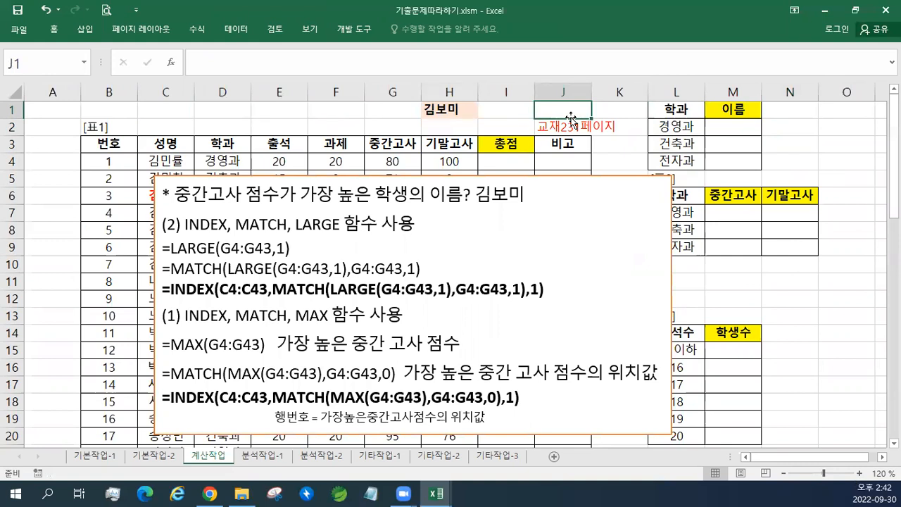
left_click(461, 110)
right_click(465, 108)
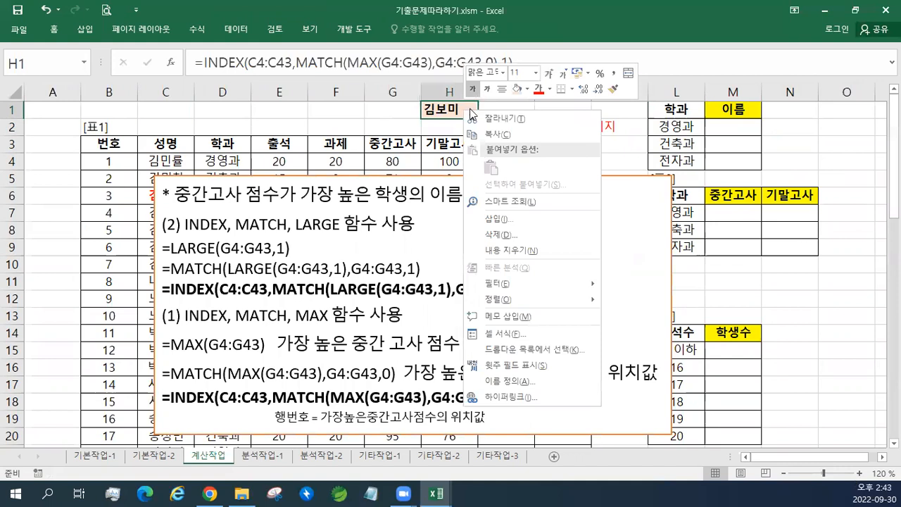
left_click(496, 134)
right_click(562, 110)
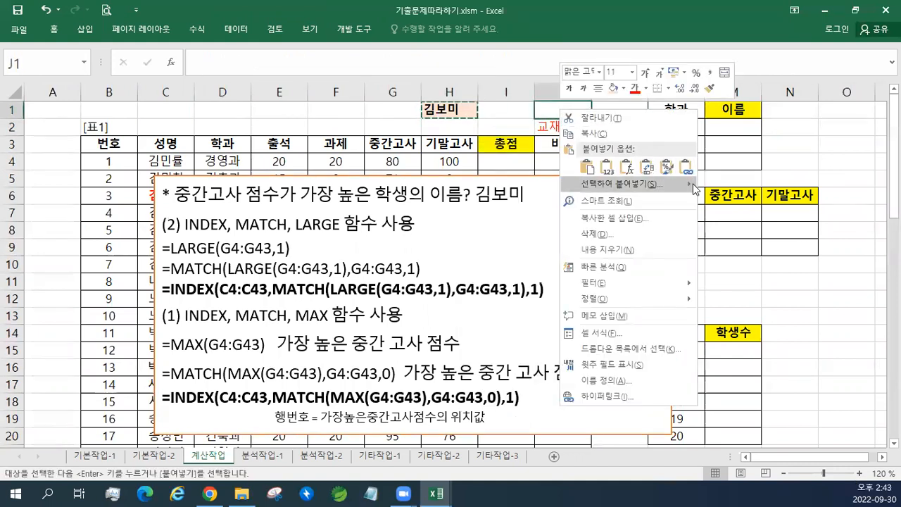
mouse_move(700, 190)
left_click(709, 291)
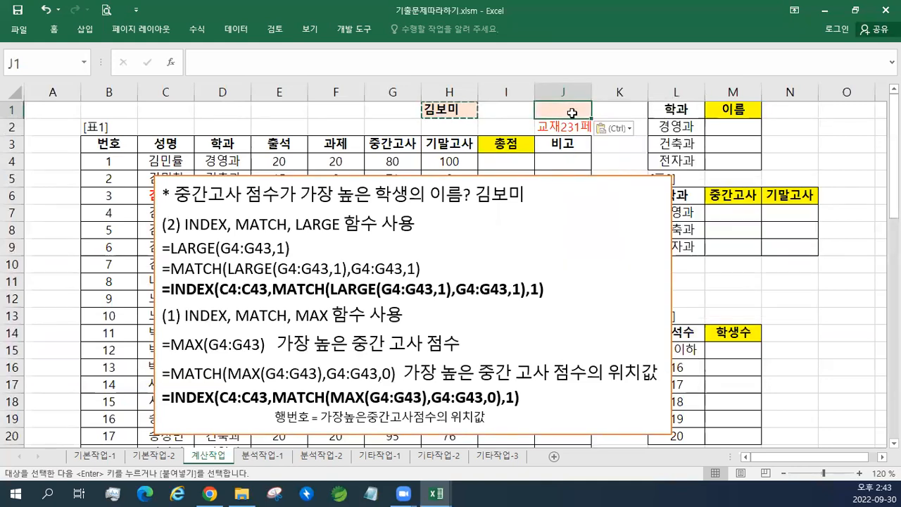
Step: Move the notes text box lower on the sheet so the first rows of table [표1] are uncovered
left_click(494, 177)
mouse_move(494, 178)
left_mouse_down()
mouse_move(485, 225)
mouse_move(520, 215)
left_mouse_up()
left_click(558, 109)
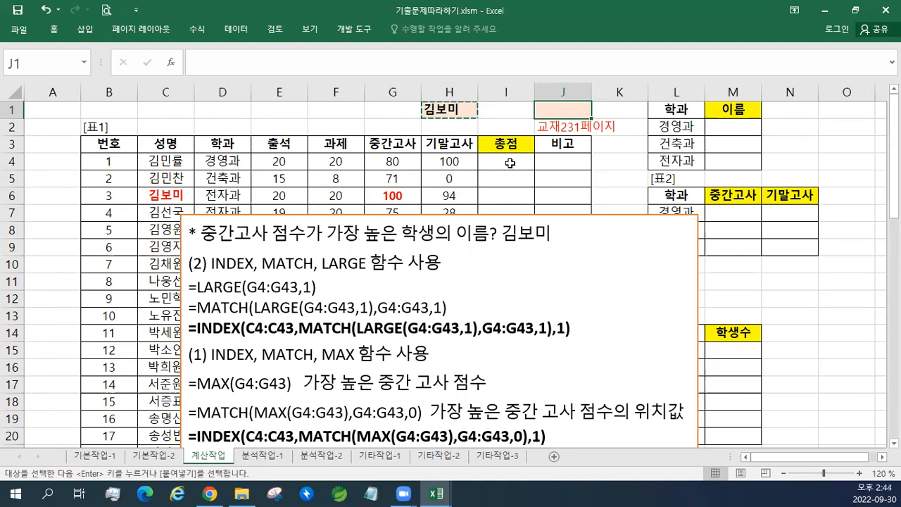
Step: Enter =LARGE(G4:G43,1) in J1 to get the highest midterm score
type("=")
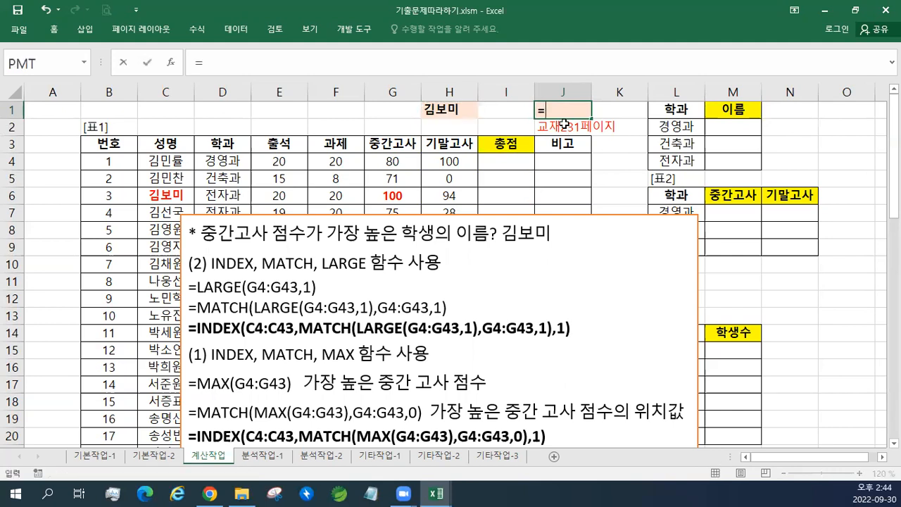
type("large")
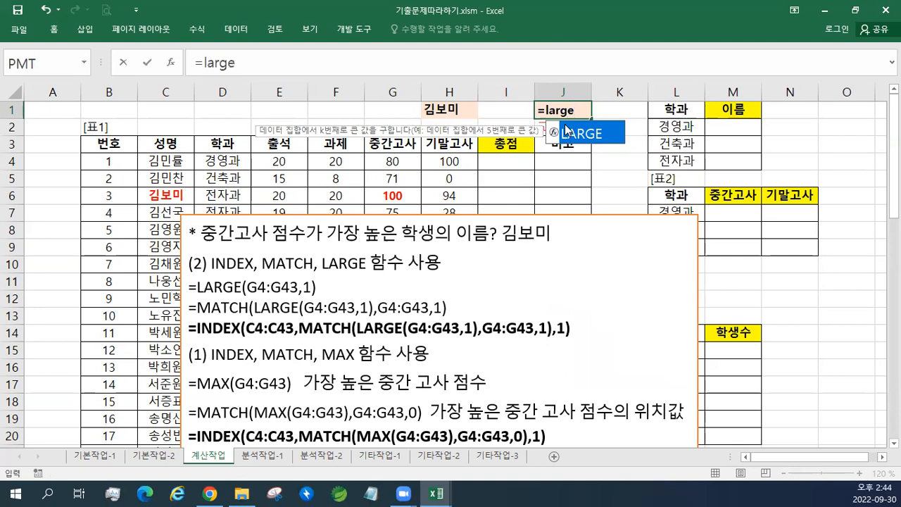
type("(")
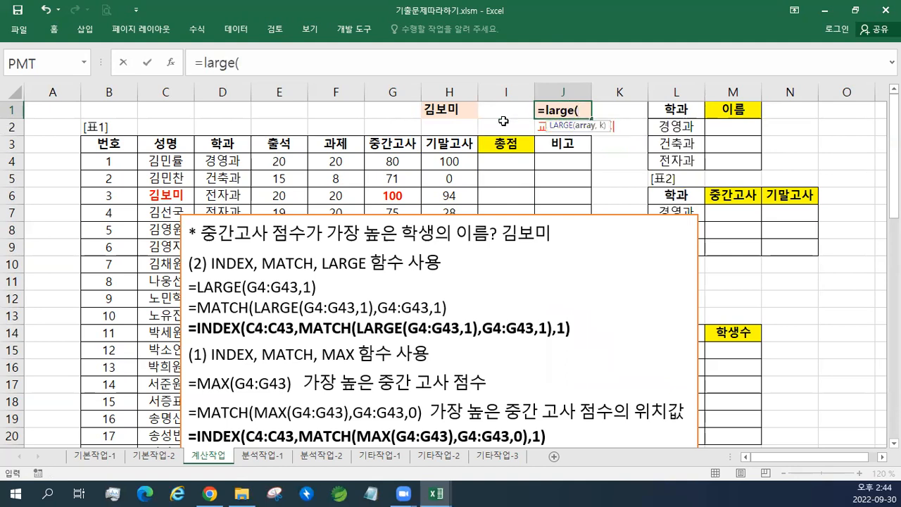
left_click(449, 165)
left_click(407, 160)
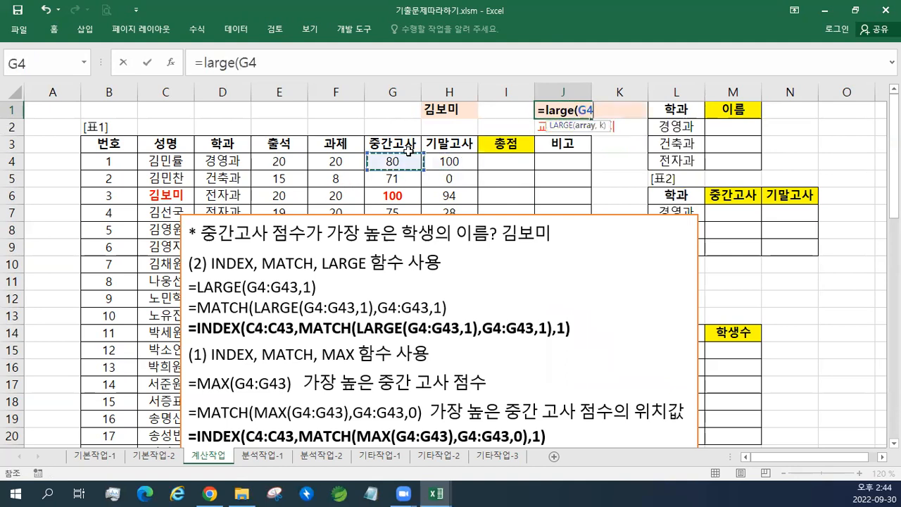
key("ctrl+shift+Down")
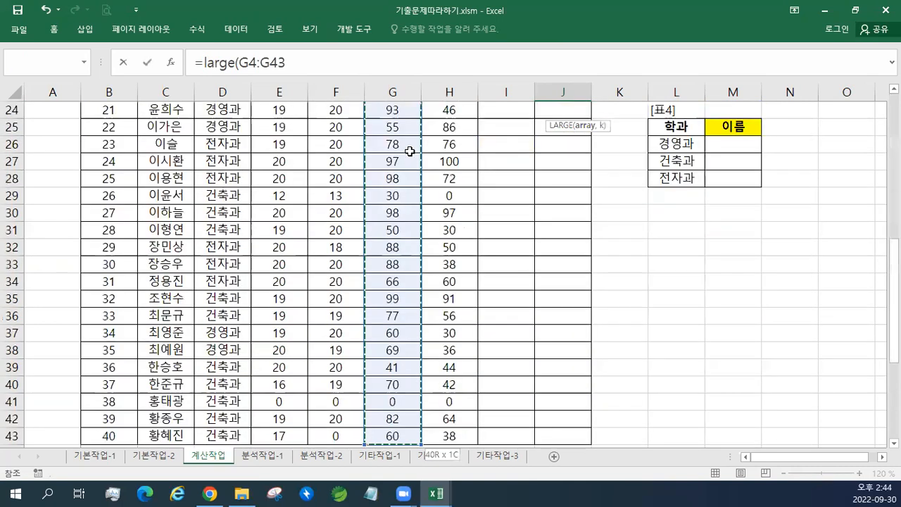
type(",")
scroll(407, 145, "up", 8)
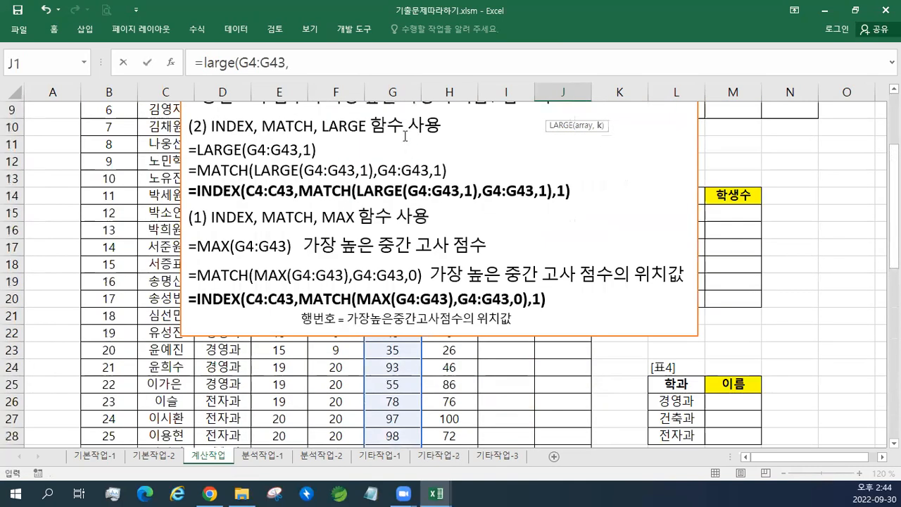
type("1)")
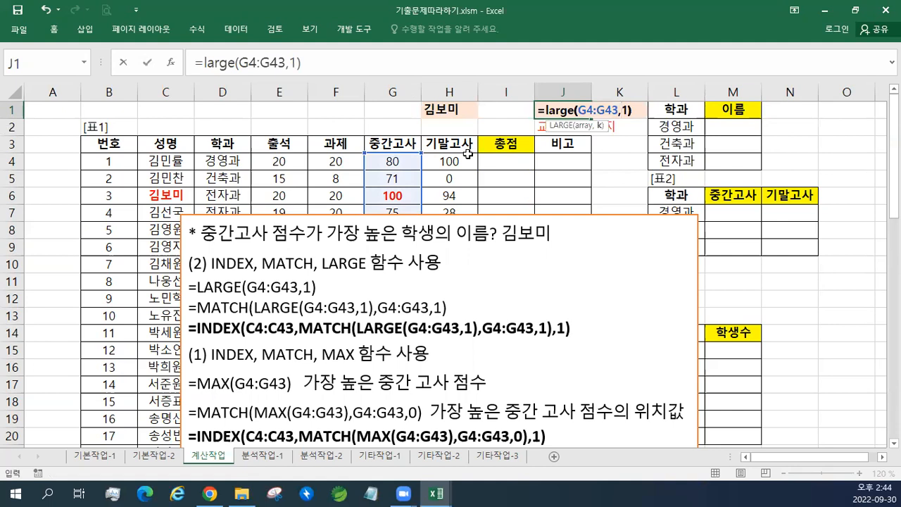
key("Return")
Step: Wrap the J1 formula in MATCH with an exact match, making it =MATCH(LARGE(G4:G43,1),G4:G43,0)
left_click(557, 110)
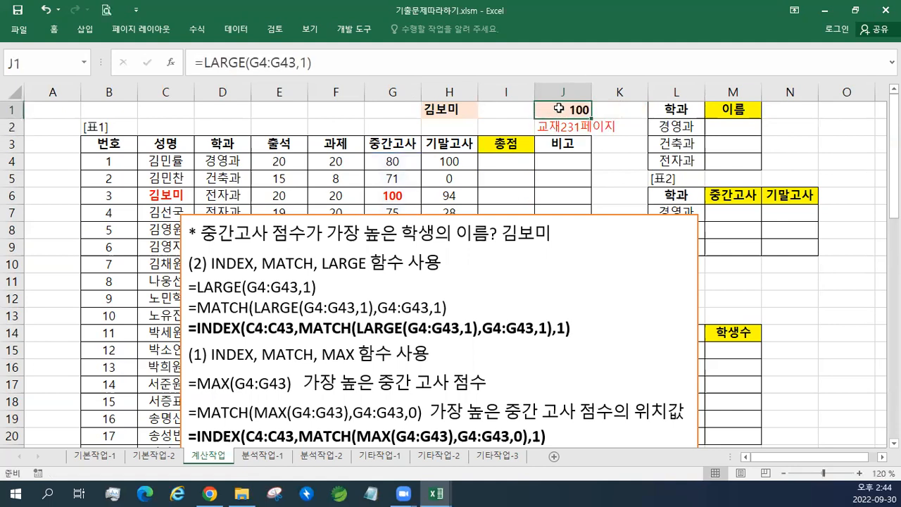
double_click(557, 109)
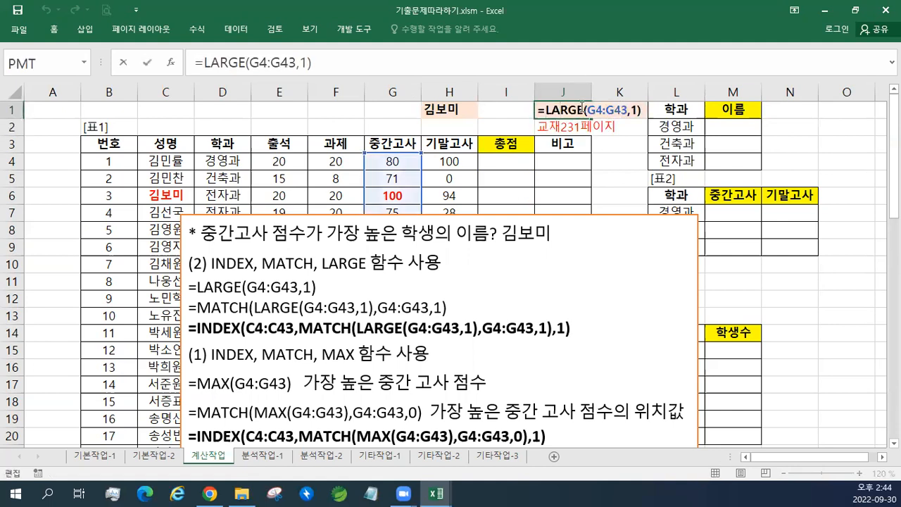
type("MATCH(")
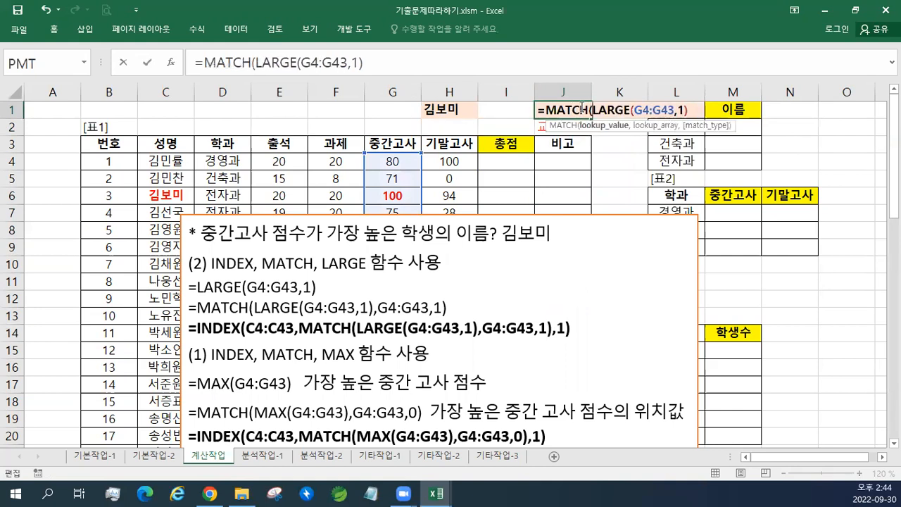
left_click(692, 109)
type(",")
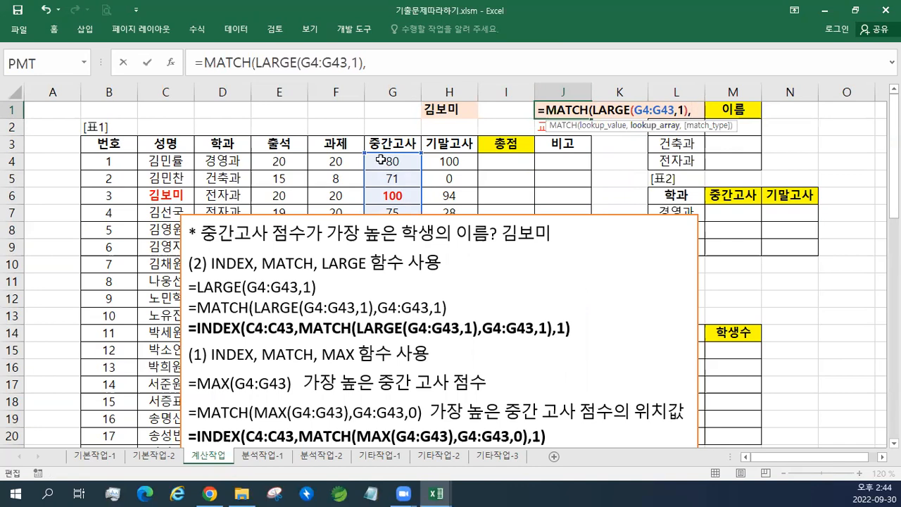
left_click(380, 160)
key("ctrl+shift+Down")
type(",")
scroll(613, 295, "up", 8)
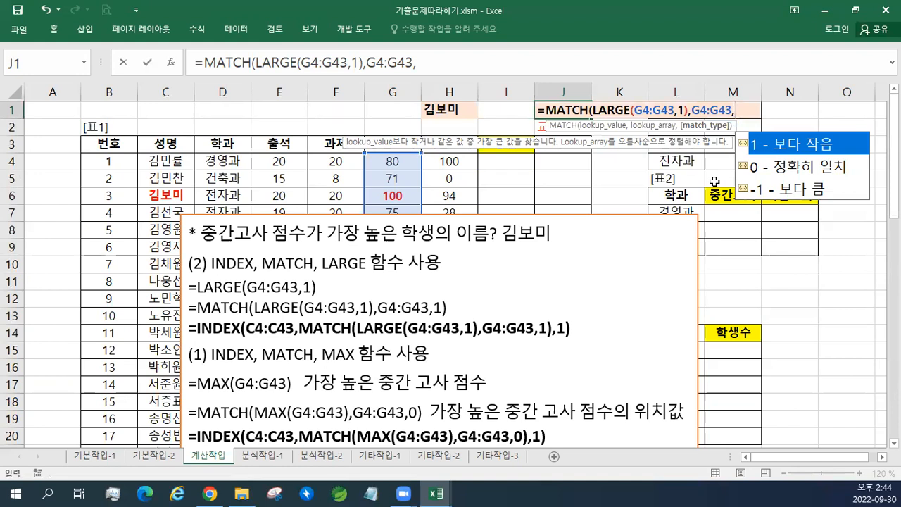
type("0)")
key("Return")
key("Up")
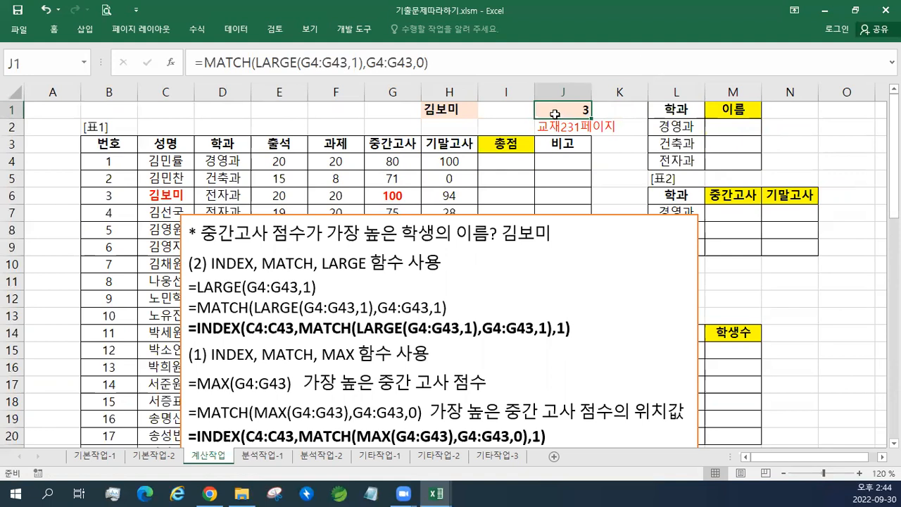
Step: Extend the J1 formula to =INDEX(C4:C43,MATCH(LARGE(G4:G43,1),G4:G43,0),1) to return the student's name
double_click(556, 112)
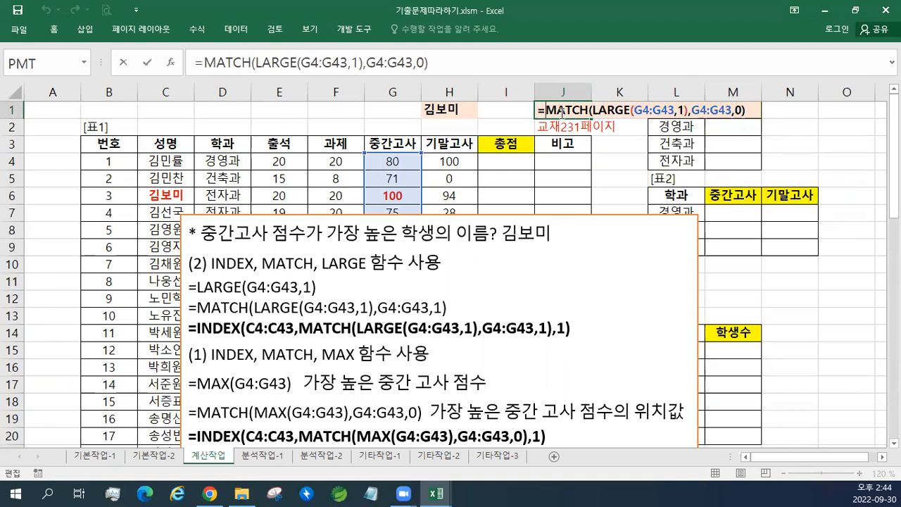
type("INDEX(")
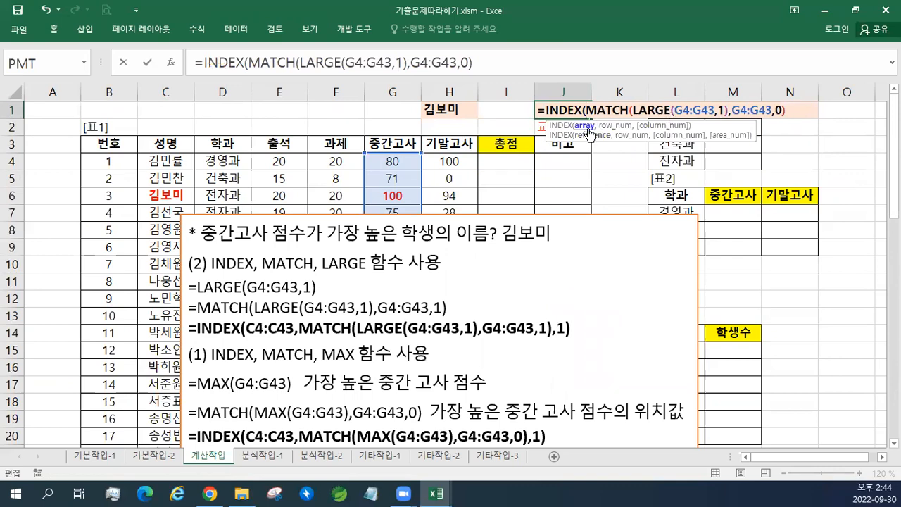
left_click_drag(174, 161, 177, 418)
scroll(124, 393, "up", 8)
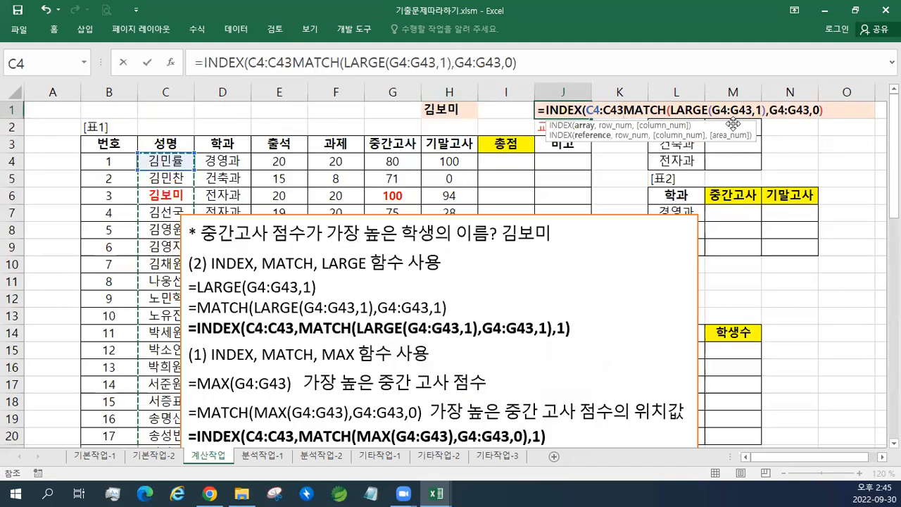
type(",")
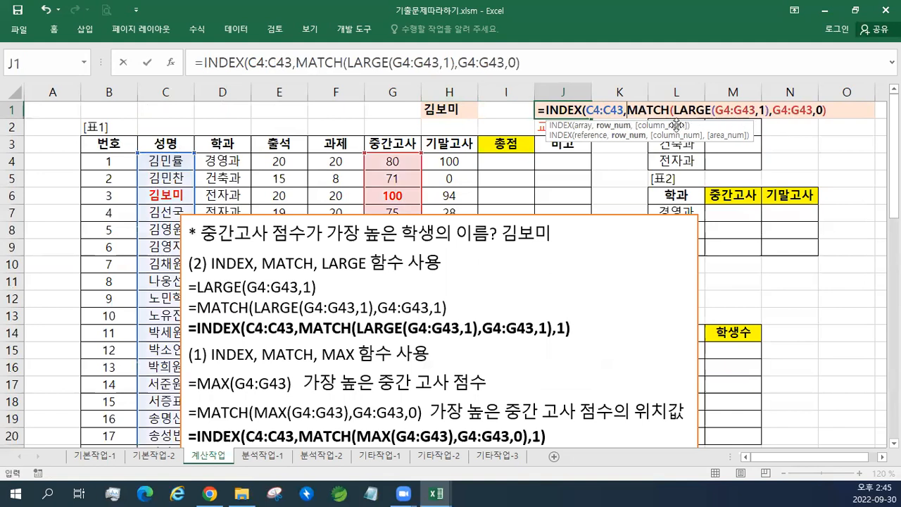
left_click(835, 112)
type(",")
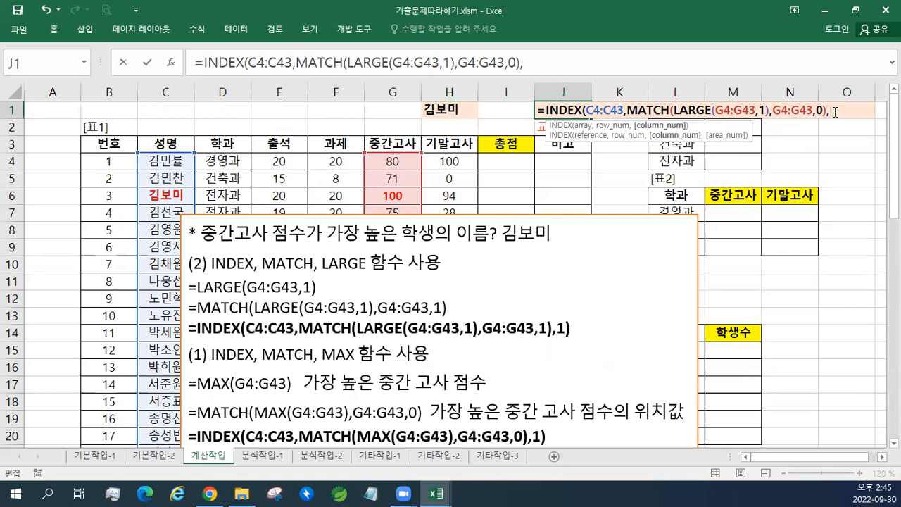
type("1)")
key("Return")
key("Up")
left_click(573, 64)
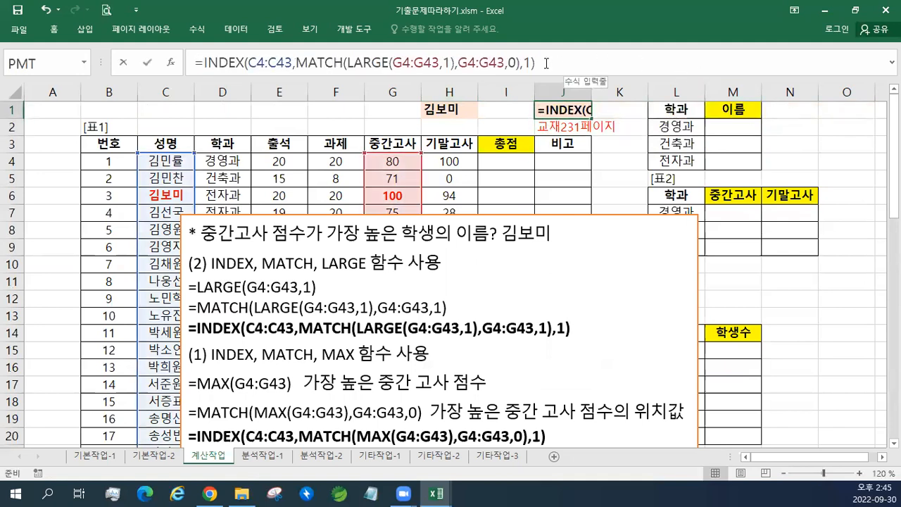
key("Escape")
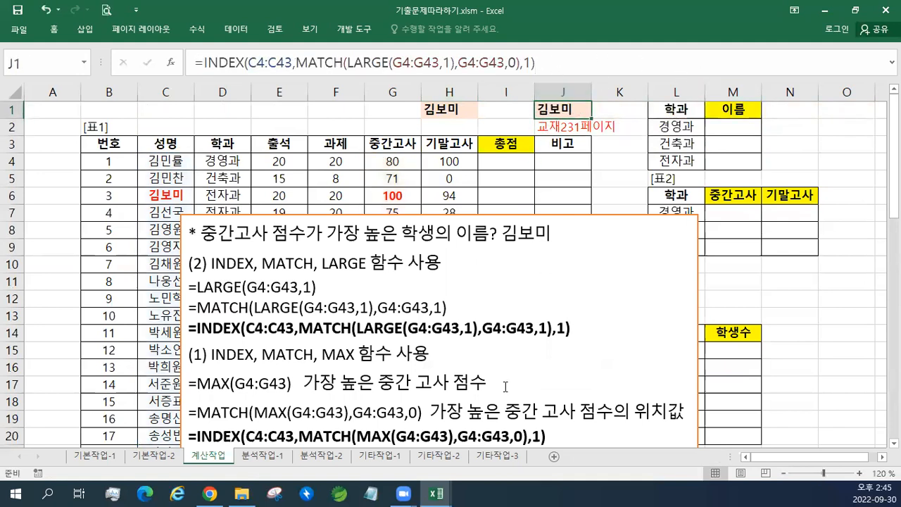
Step: Insert the line "* 학과별 중간고사 점수가 가장 높은 학생의 이름?" as plain text above the first line of the notes text box
scroll(506, 387, "down", 1)
left_click_drag(226, 279, 547, 279)
left_click(448, 299)
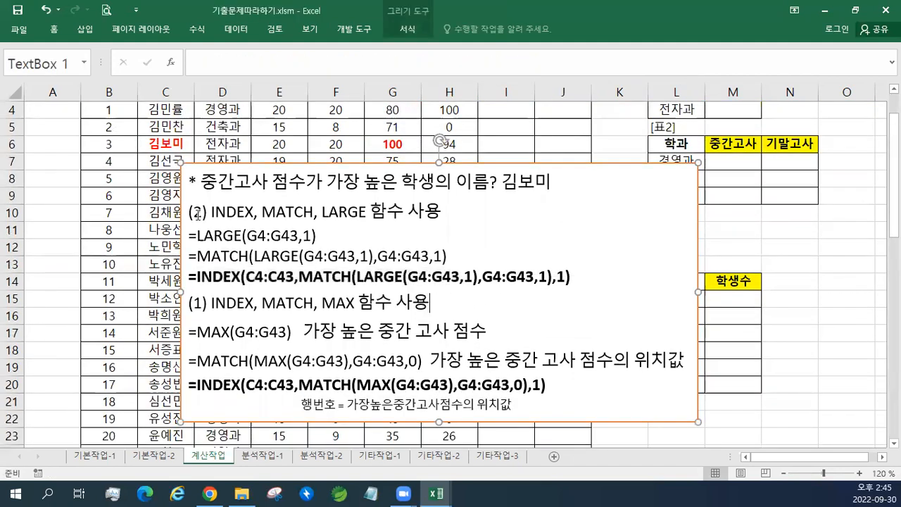
left_click(190, 181)
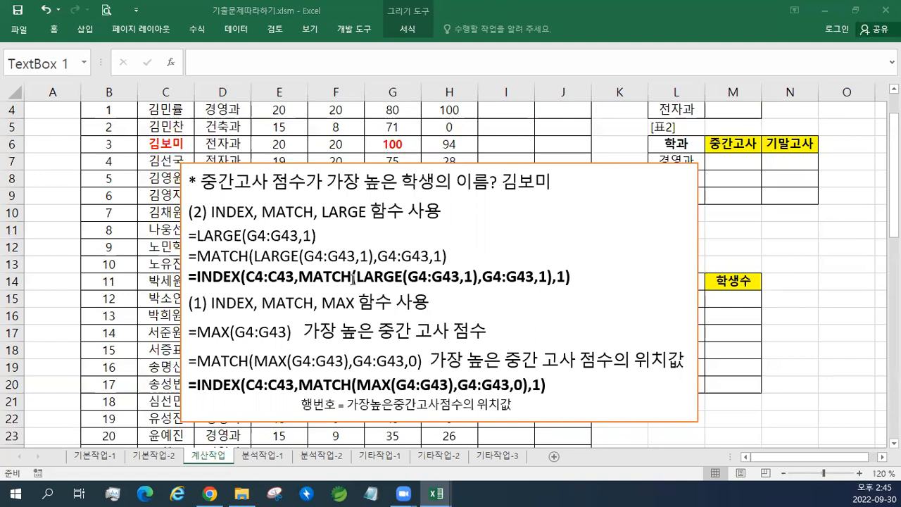
left_click(234, 202)
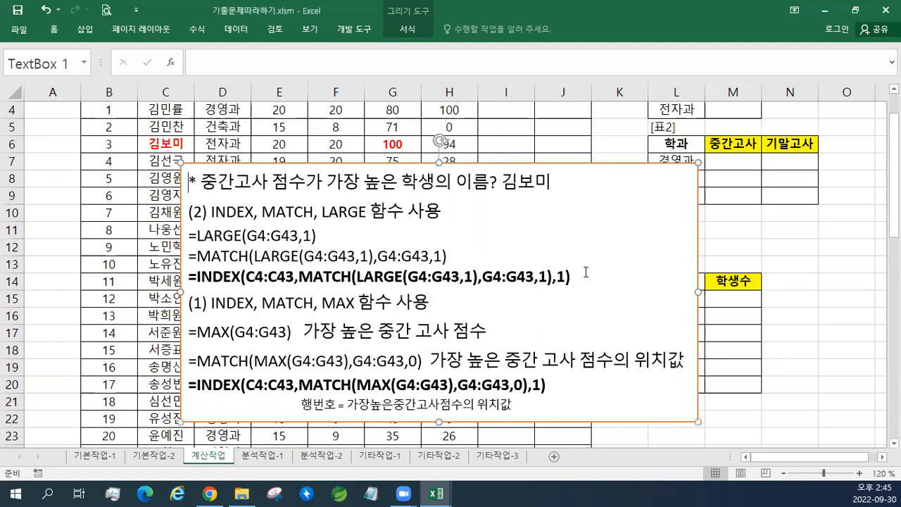
key("Return")
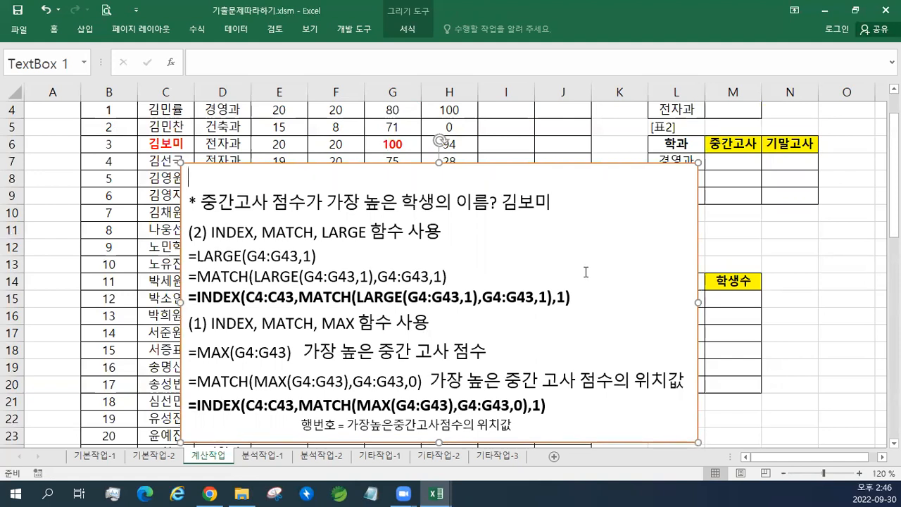
type("* 학과별 중간고사 점수가 가장 높은 학생의 이름?")
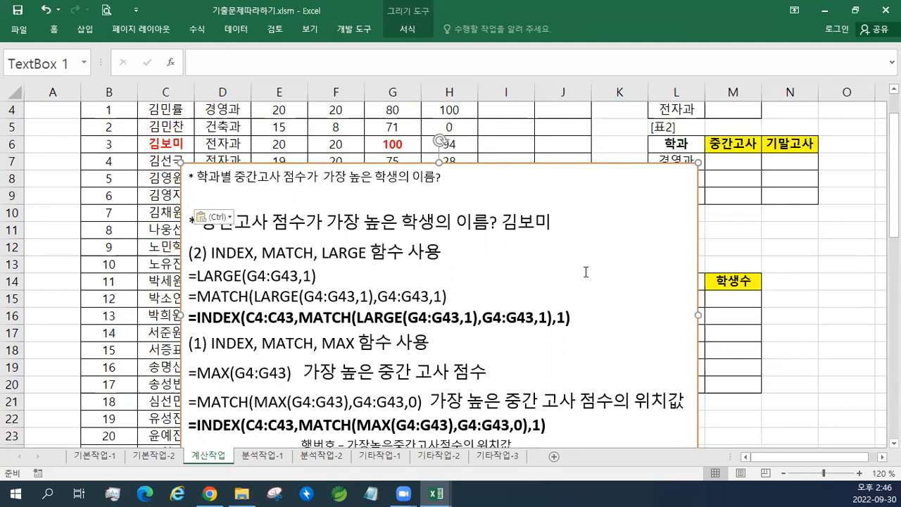
left_click(213, 218)
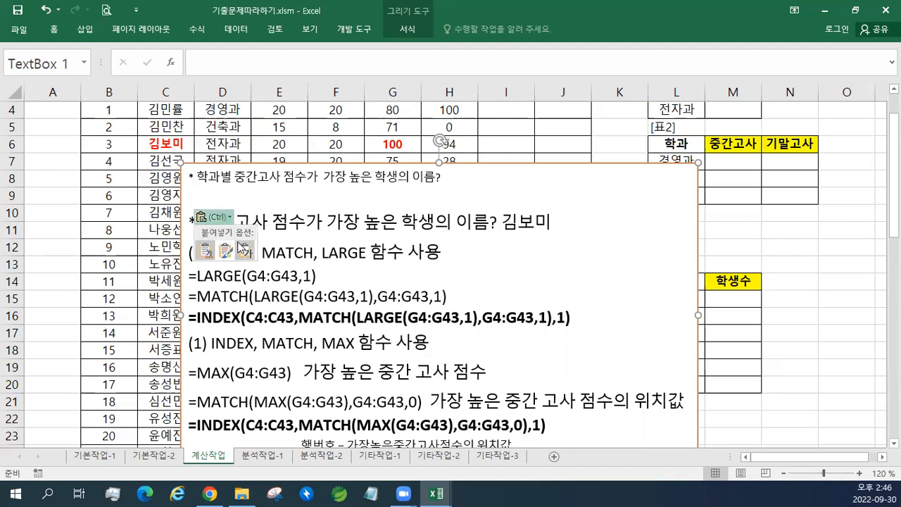
left_click(243, 248)
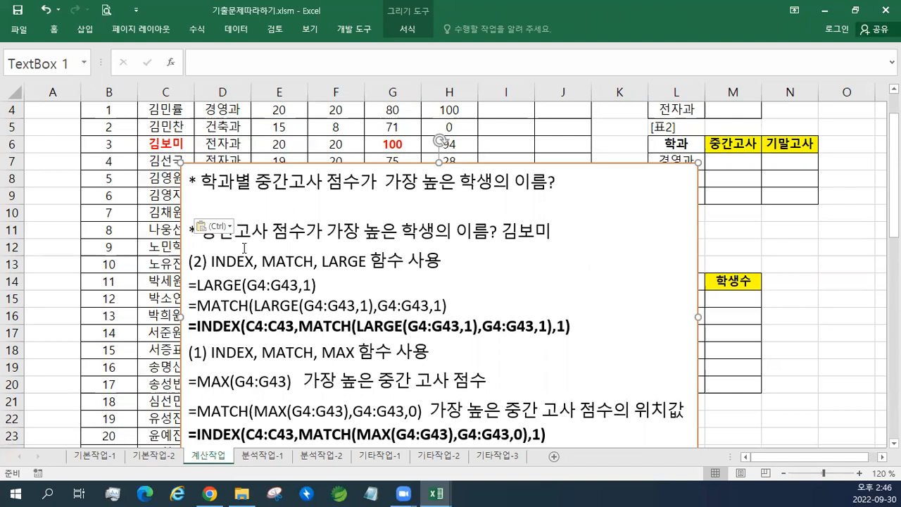
Step: Enter the header 중간고사최고점수 in N1, beside the 이름 header
scroll(531, 250, "up", 1)
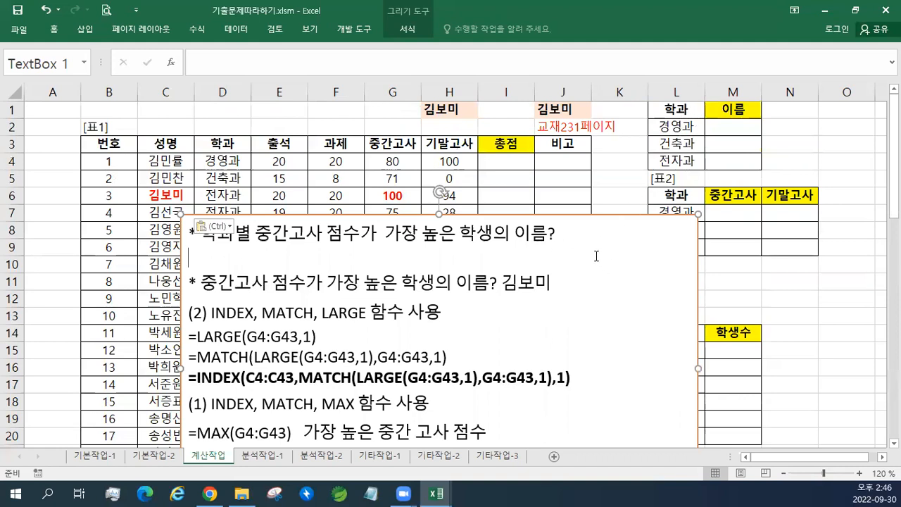
left_click(678, 129)
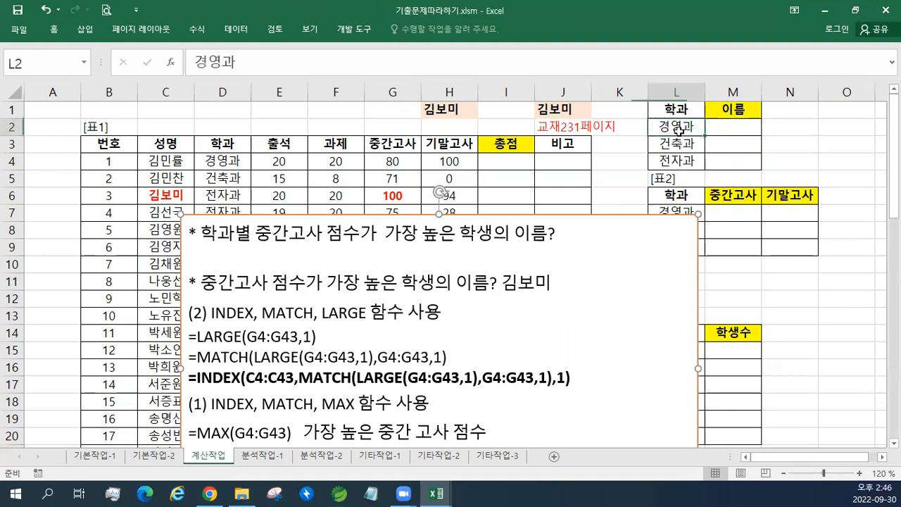
left_click(781, 114)
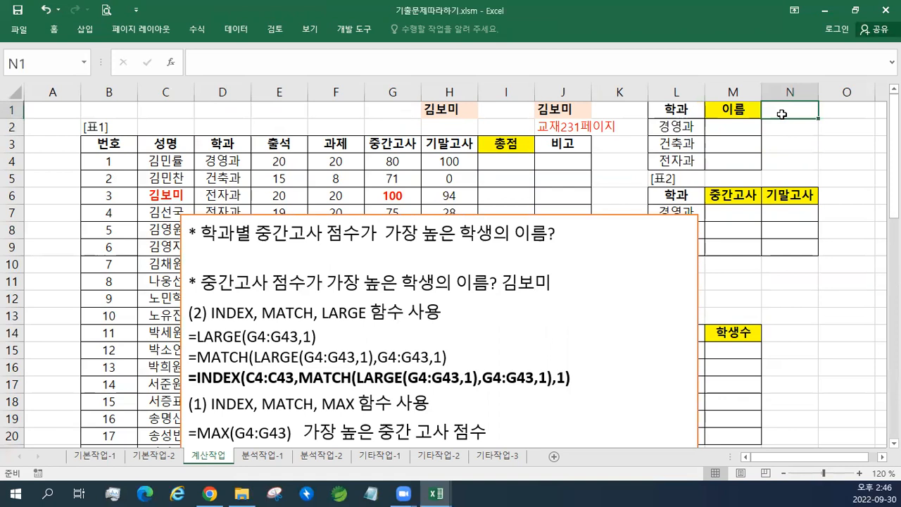
type("WNDR")
key("BackSpace")
key("BackSpace")
key("BackSpace")
key("BackSpace")
type("중간고사최고점수")
key("Return")
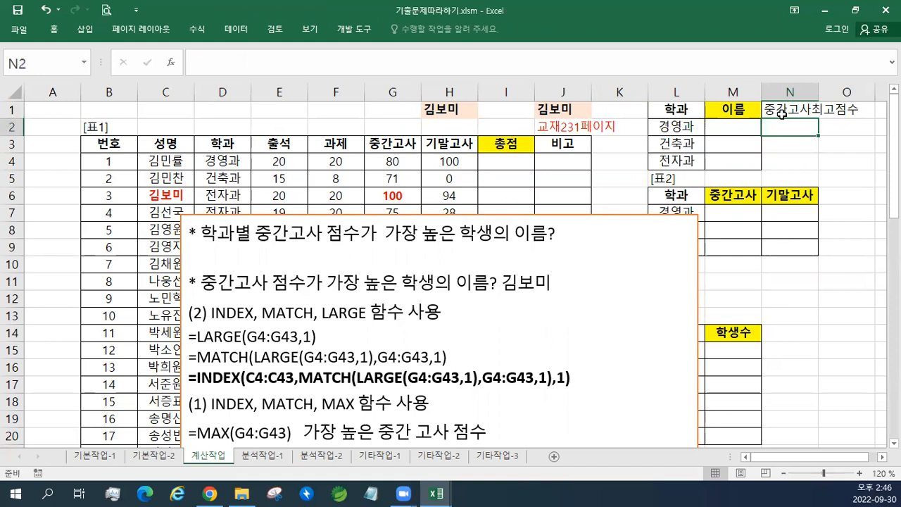
Step: Move the notes text box off the score columns so table [표1] is uncovered from 번호 to 기말고사
left_click(373, 217)
left_click_drag(329, 215, 655, 225)
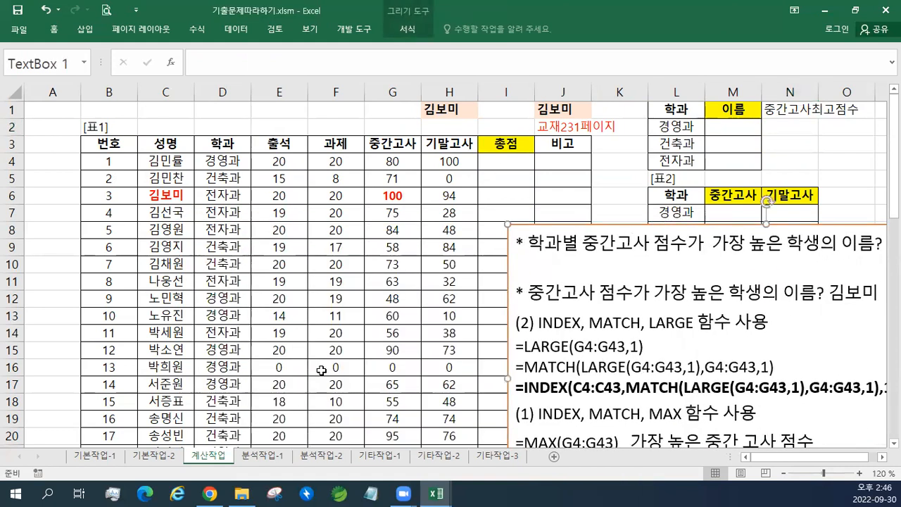
scroll(315, 371, "down", 3)
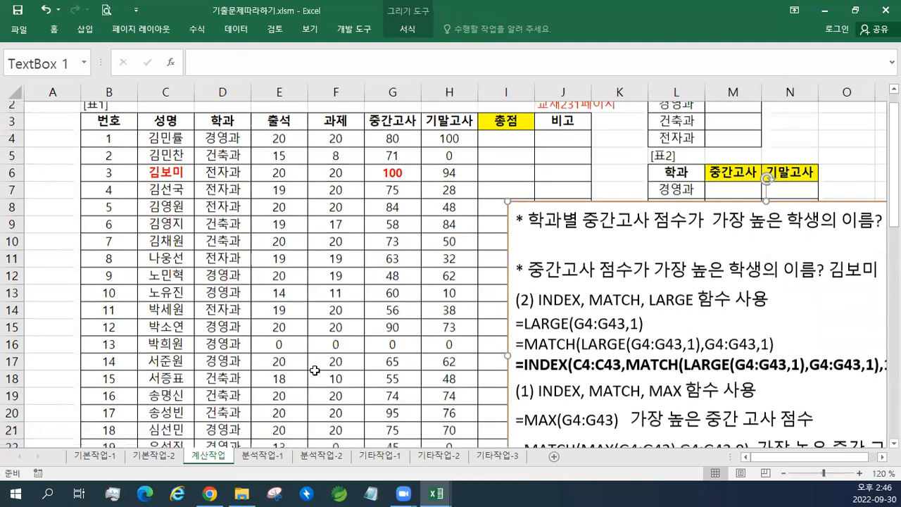
scroll(314, 370, "down", 1)
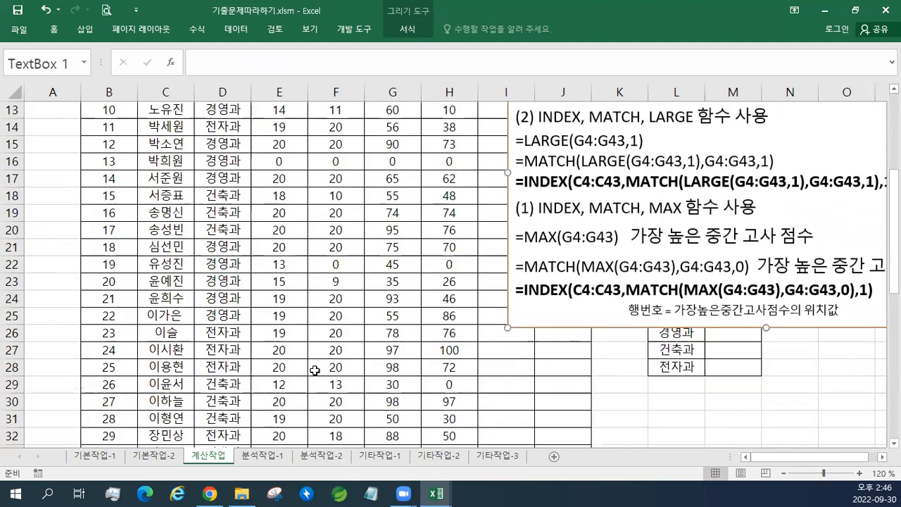
Step: Make the highest 경영과 midterm score in G24 and the matching student name in C24 bold light blue
scroll(315, 371, "down", 1)
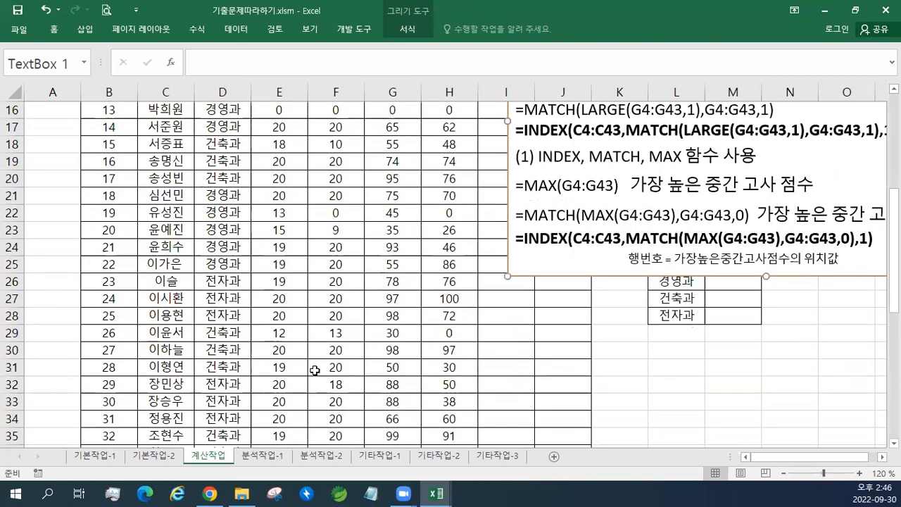
scroll(315, 370, "up", 5)
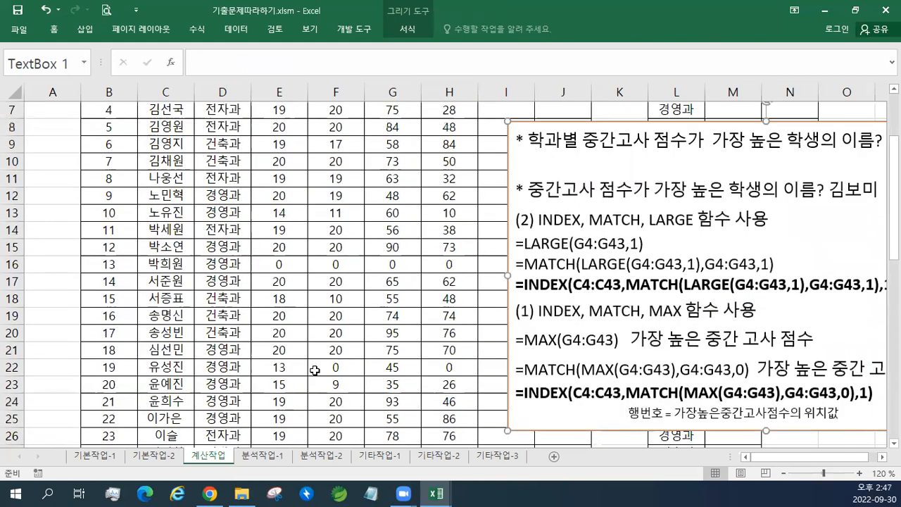
scroll(380, 347, "down", 2)
scroll(380, 347, "down", 2)
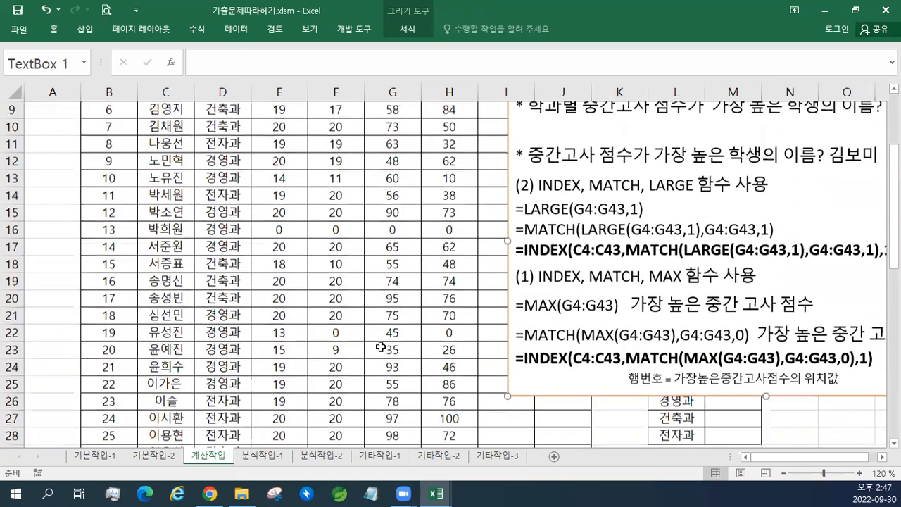
scroll(380, 347, "up", 1)
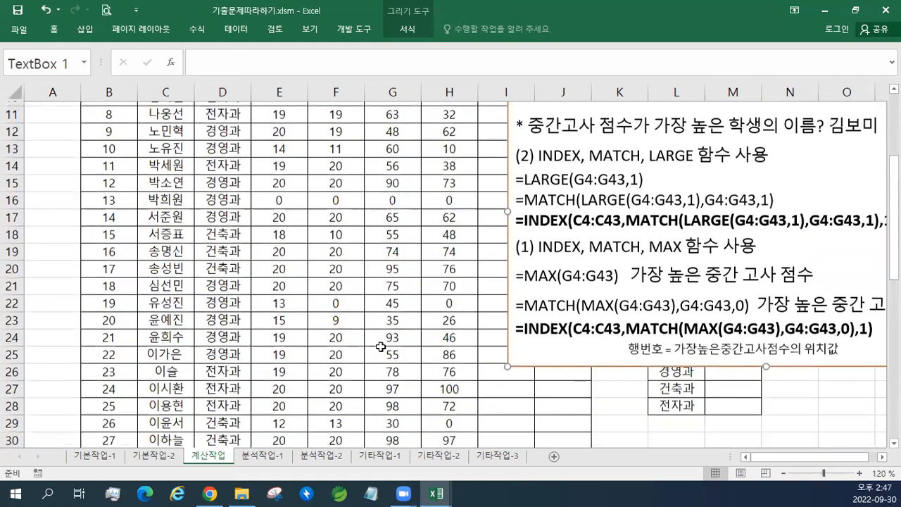
scroll(381, 347, "up", 1)
left_click(380, 347)
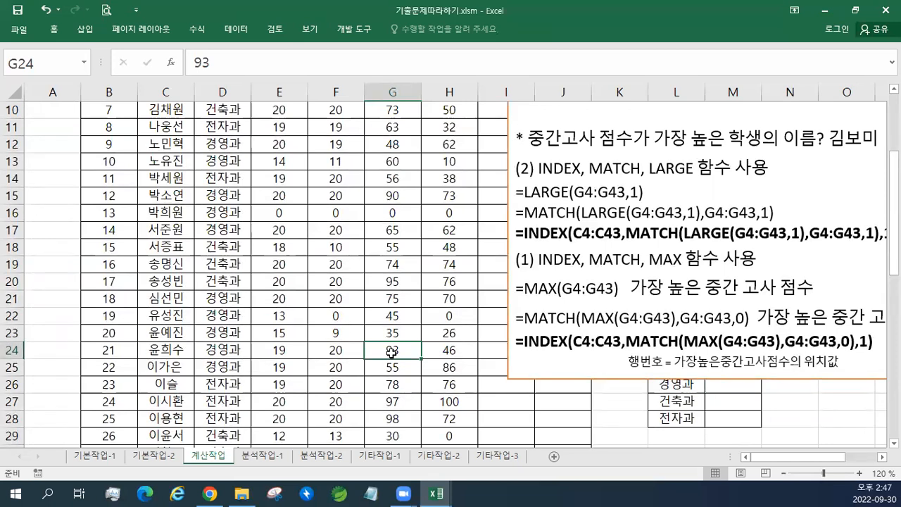
right_click(391, 352)
left_click(478, 391)
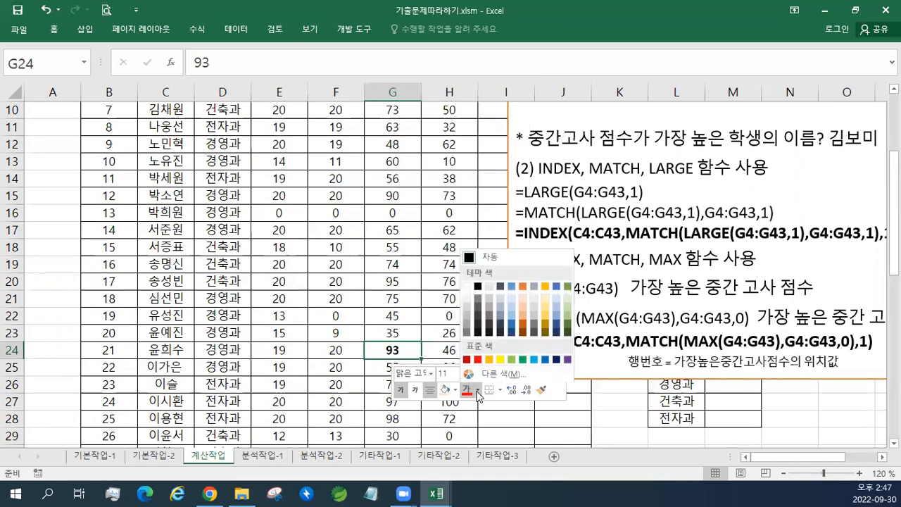
left_click(534, 360)
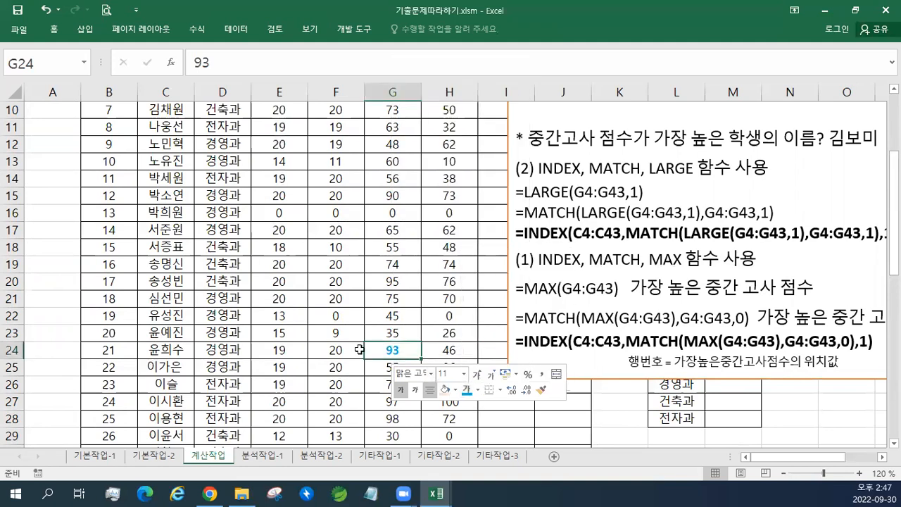
right_click(176, 346)
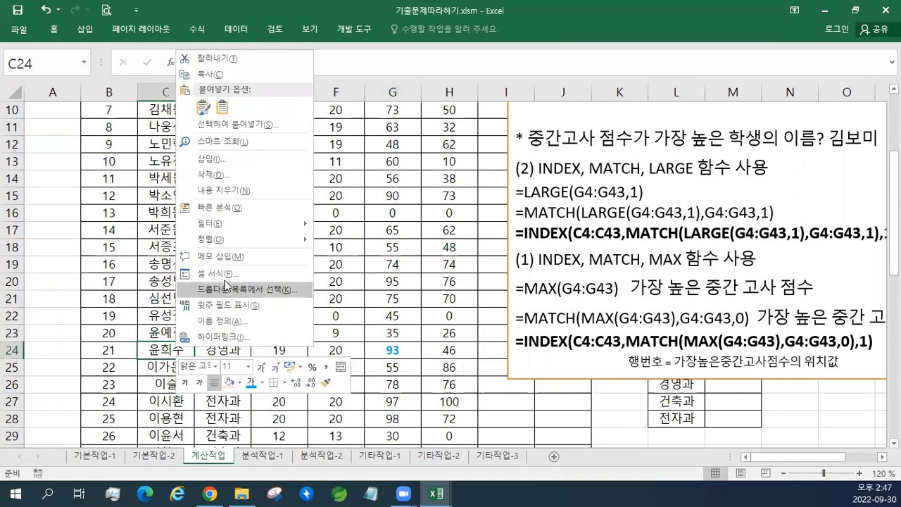
left_click(251, 383)
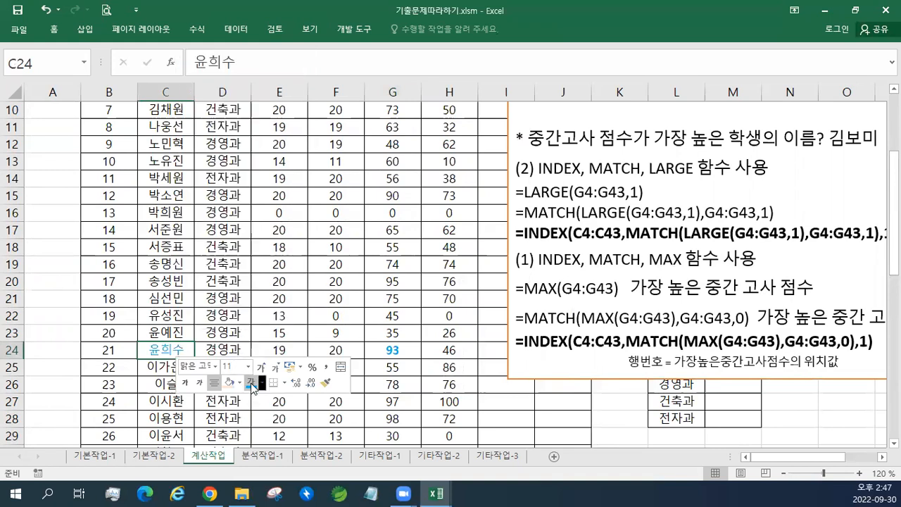
Step: Colour the 경영과 label in L2 light blue to match the marked score
scroll(641, 187, "up", 3)
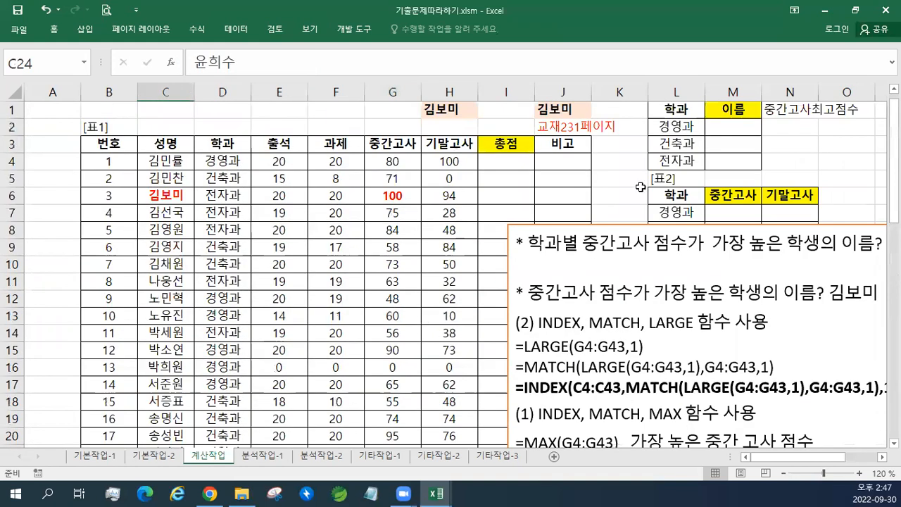
left_click(685, 127)
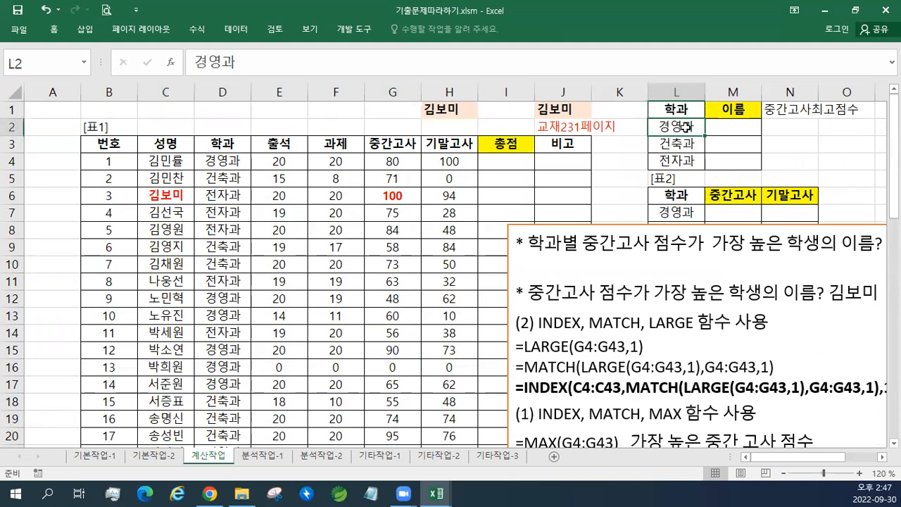
right_click(685, 127)
key("Escape")
Step: Enter the name of the 경영과 student with the highest midterm score in N2
left_click(786, 130)
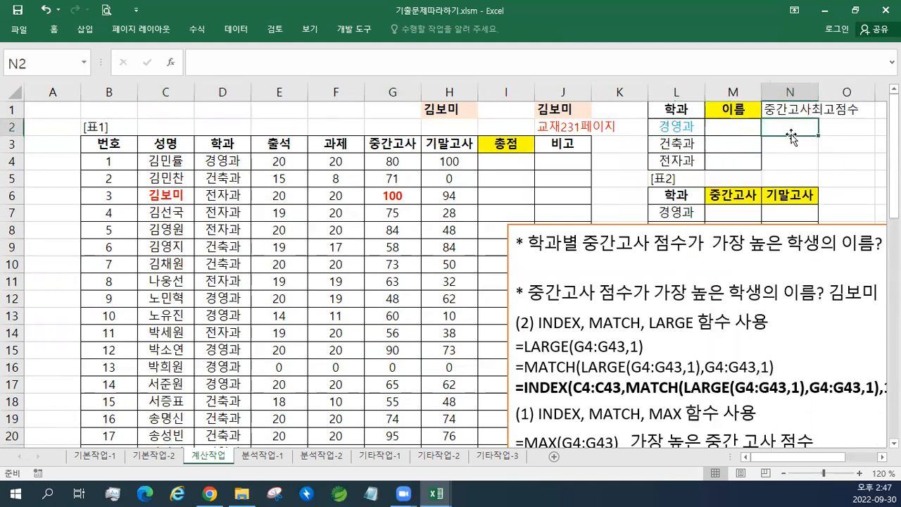
type("ㄴ ㅠ")
key("BackSpace")
key("BackSpace")
type("DBS")
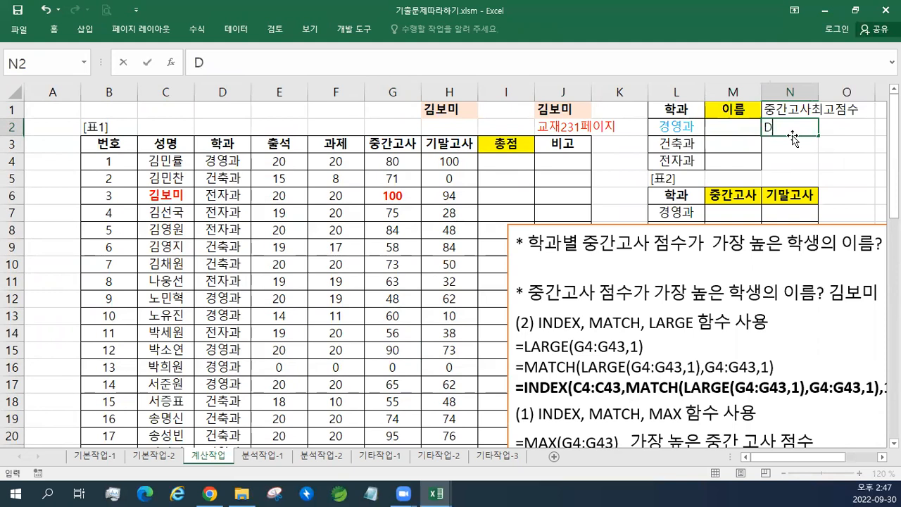
key("BackSpace")
key("BackSpace")
key("BackSpace")
type("윤희수")
key("Return")
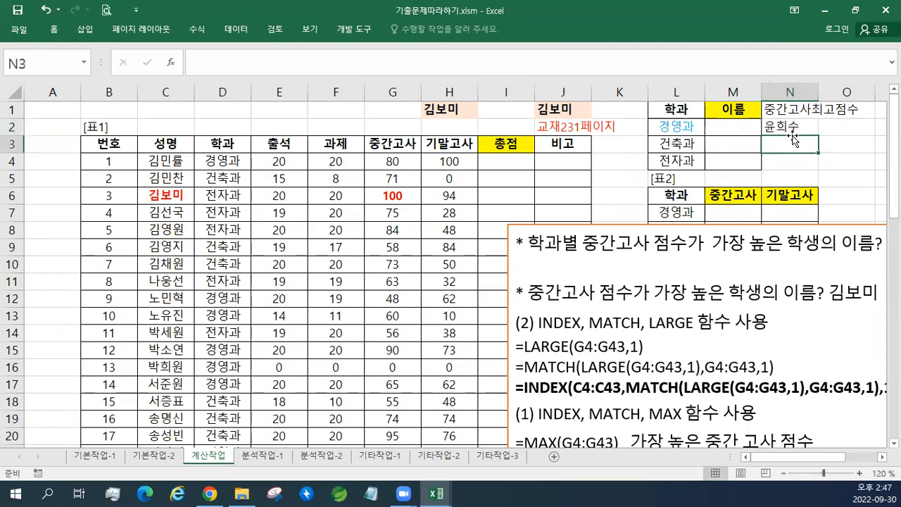
Step: Colour the student name in N2 light blue
left_click(793, 127)
right_click(793, 126)
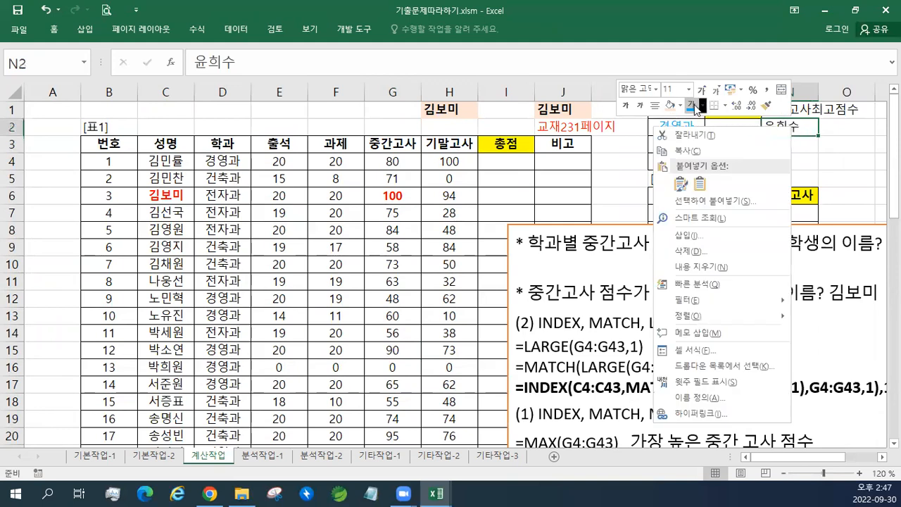
key("Escape")
left_click(361, 322)
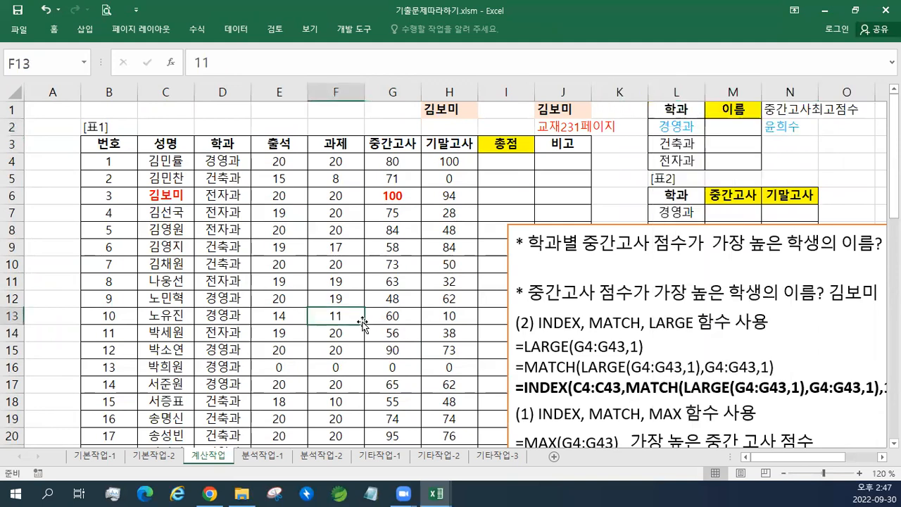
Step: Examine the 중간고사 scores in column G to find the highest one among the 건축과 students
scroll(362, 324, "down", 1)
scroll(362, 324, "down", 3)
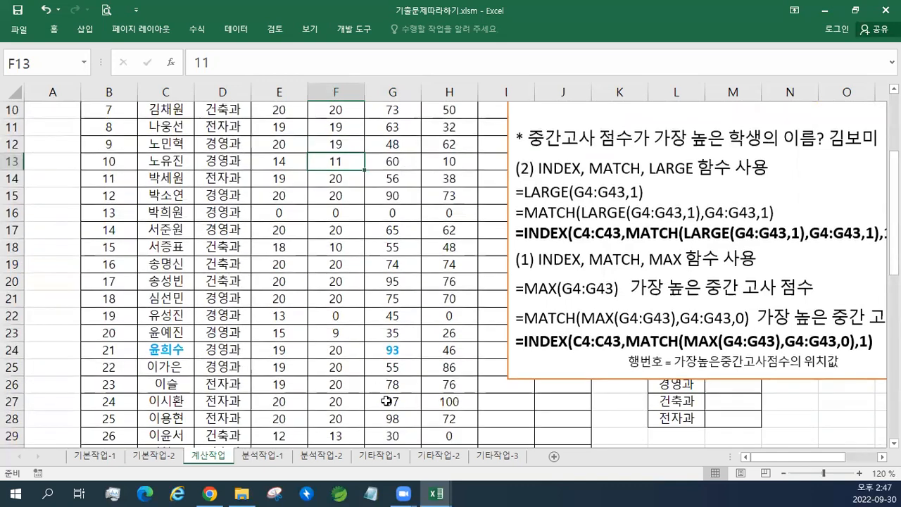
left_click(384, 400)
scroll(384, 398, "up", 2)
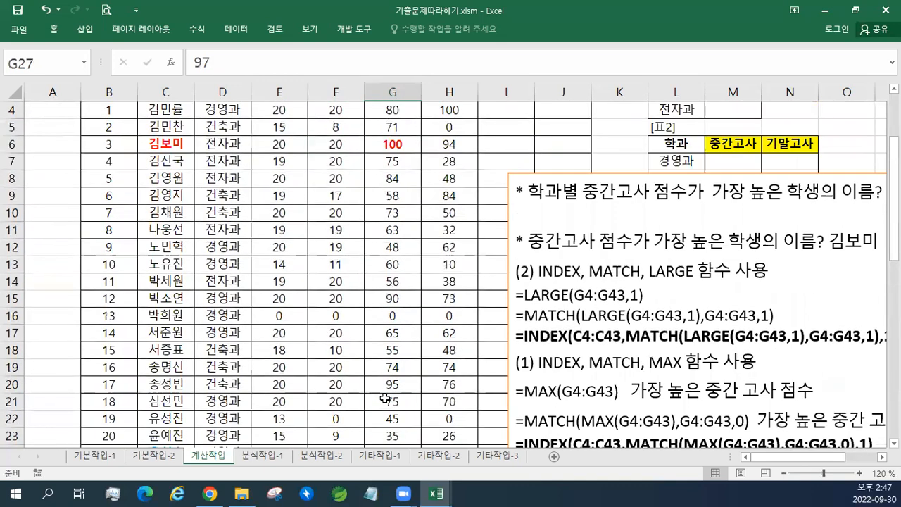
scroll(384, 398, "up", 1)
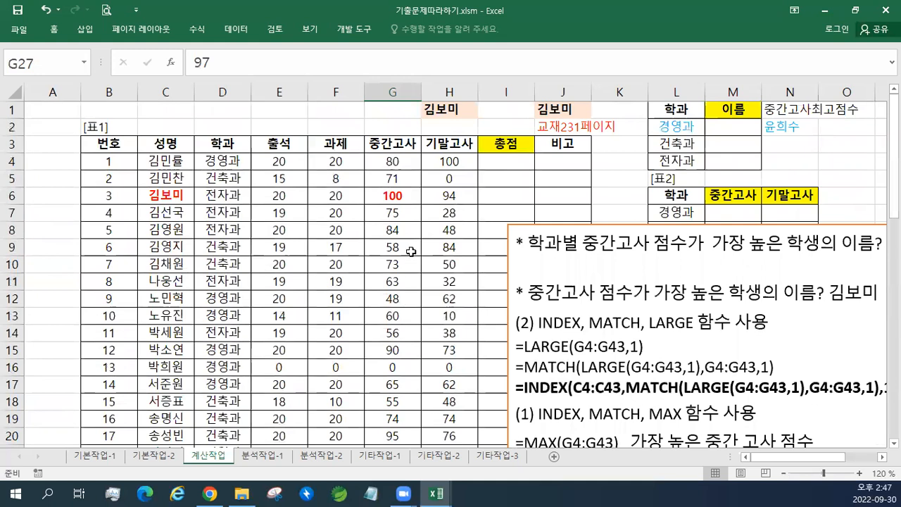
scroll(404, 285, "down", 2)
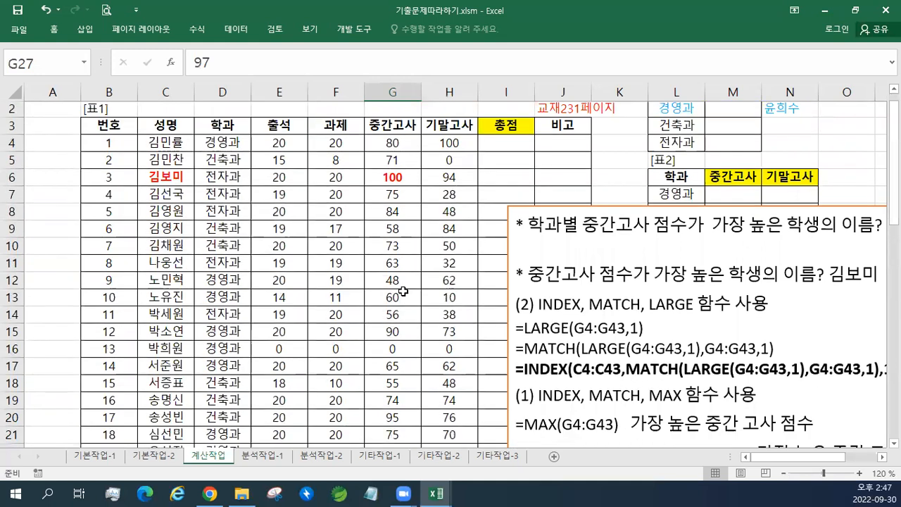
scroll(403, 291, "down", 1)
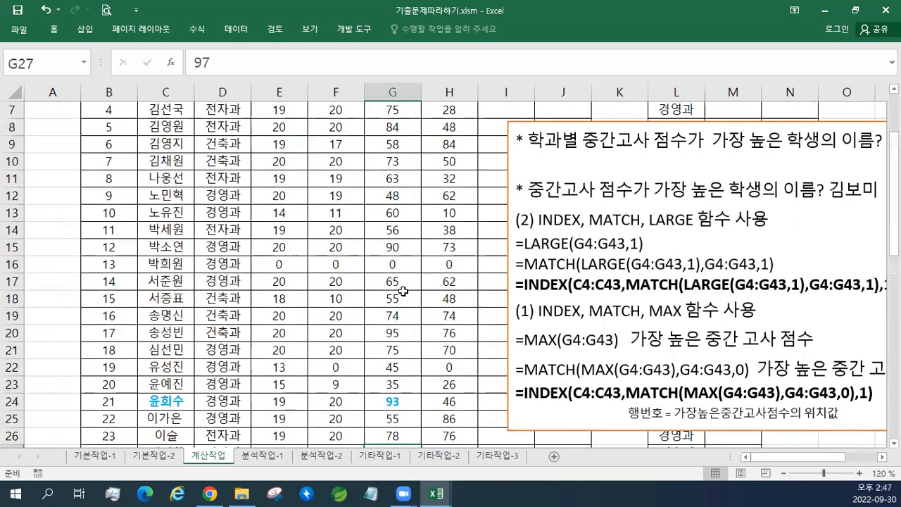
left_click(409, 335)
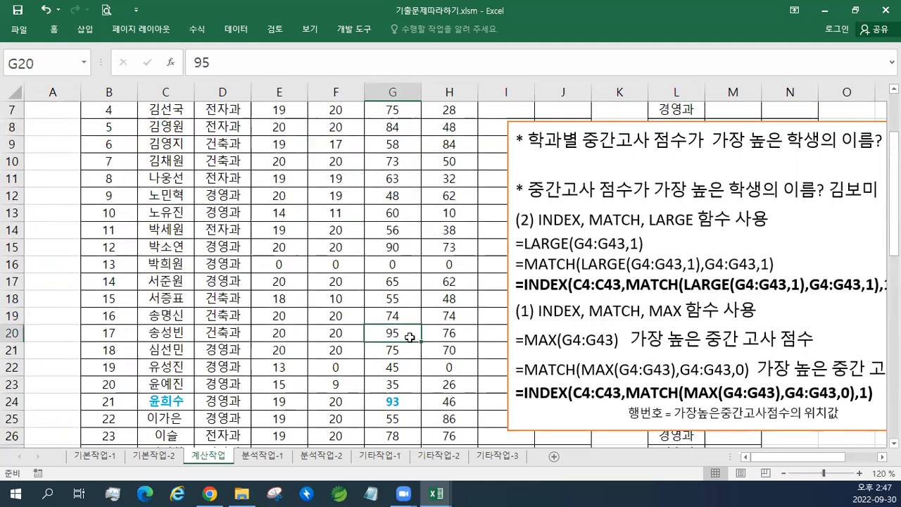
scroll(410, 337, "down", 1)
scroll(409, 338, "down", 1)
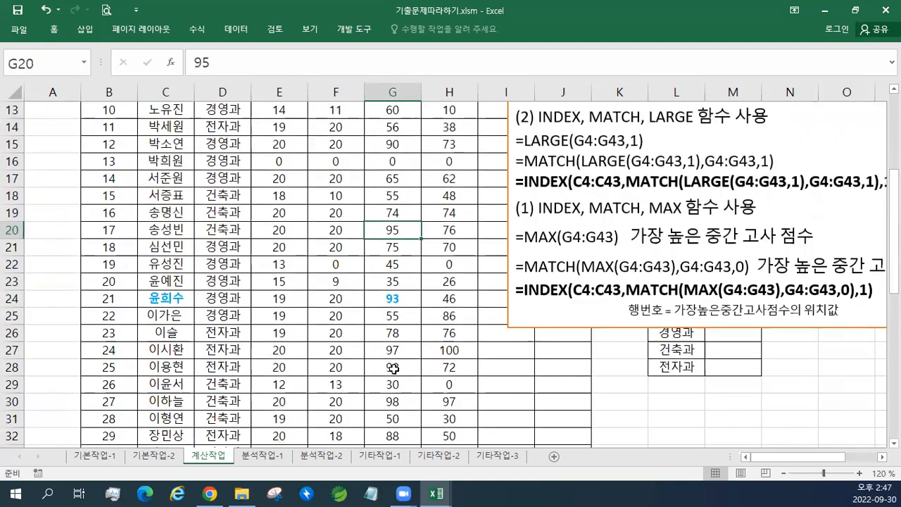
scroll(393, 369, "down", 1)
left_click(398, 348)
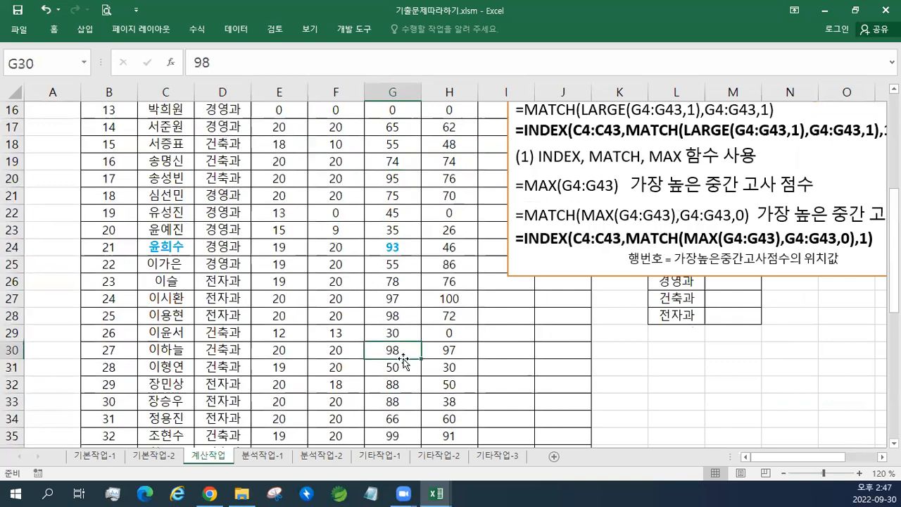
scroll(401, 355, "down", 1)
scroll(403, 365, "down", 1)
Step: Make the highest 건축과 midterm score in G35 and the matching student name in C35 bold green
left_click(407, 380)
scroll(407, 380, "down", 2)
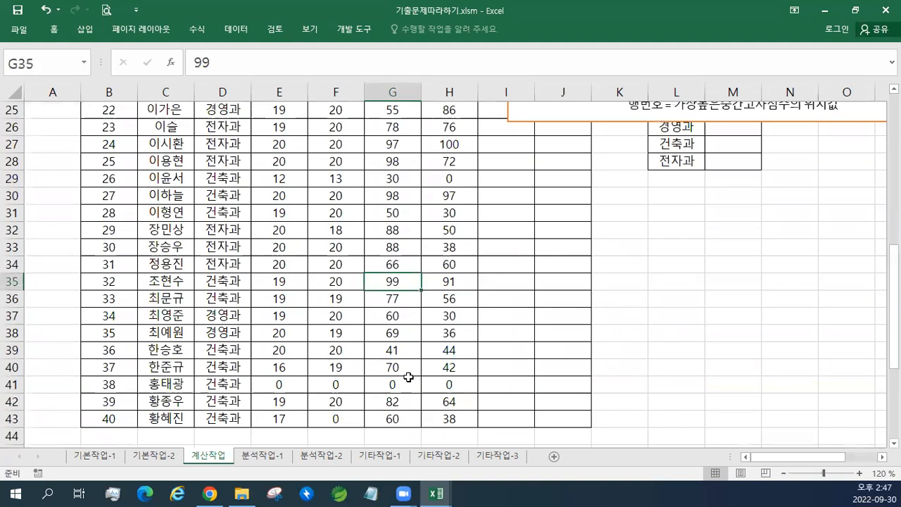
left_click(177, 283, "ctrl")
right_click(176, 283)
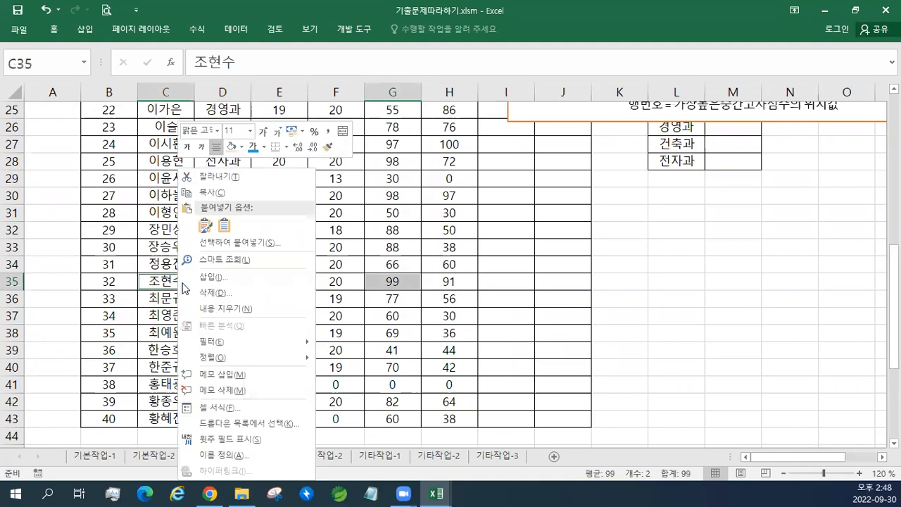
left_click(264, 147)
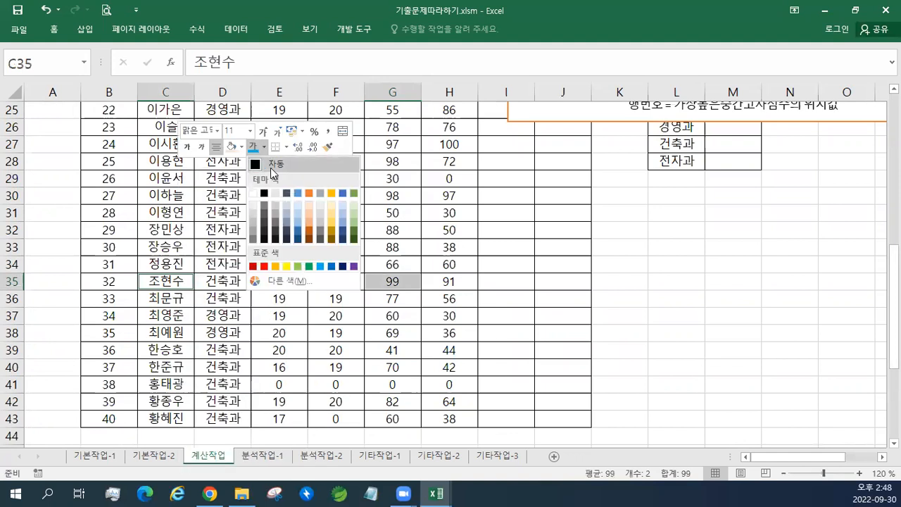
left_click(314, 264)
left_click(186, 147)
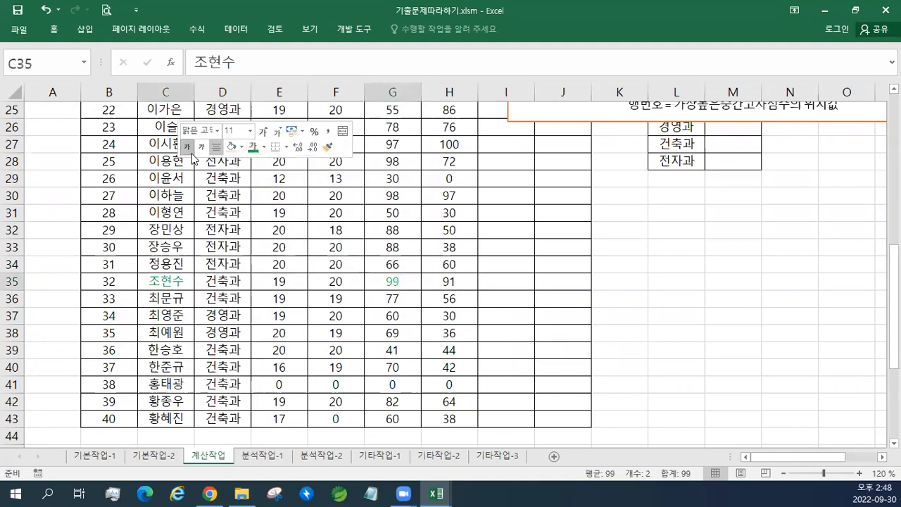
left_click(519, 396)
Step: Enter the names of the top midterm scorers for 건축과 in N3 and for 전자과 in N4
scroll(520, 395, "up", 5)
scroll(519, 395, "up", 3)
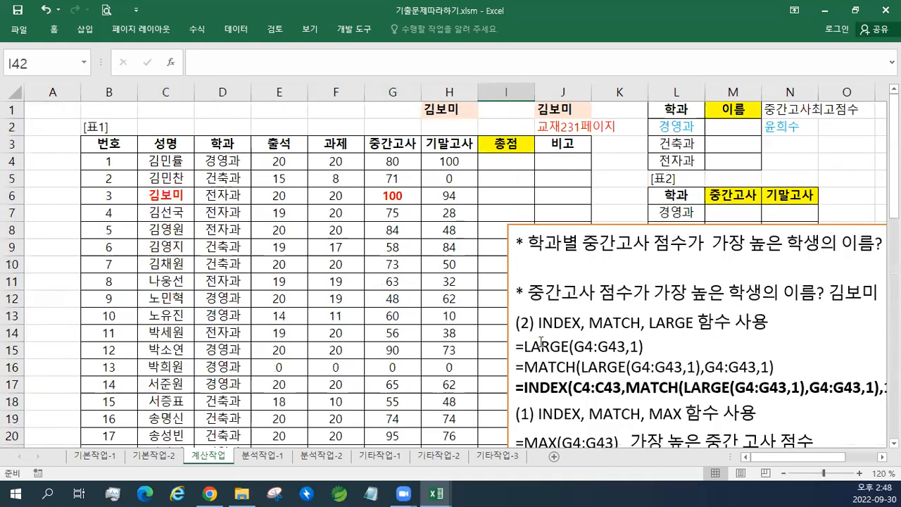
left_click(787, 145)
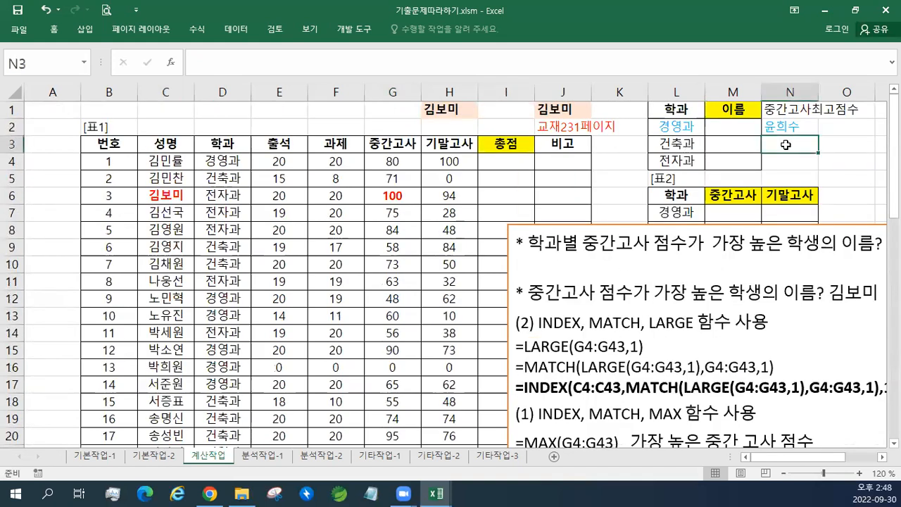
type("조형수")
key("Return")
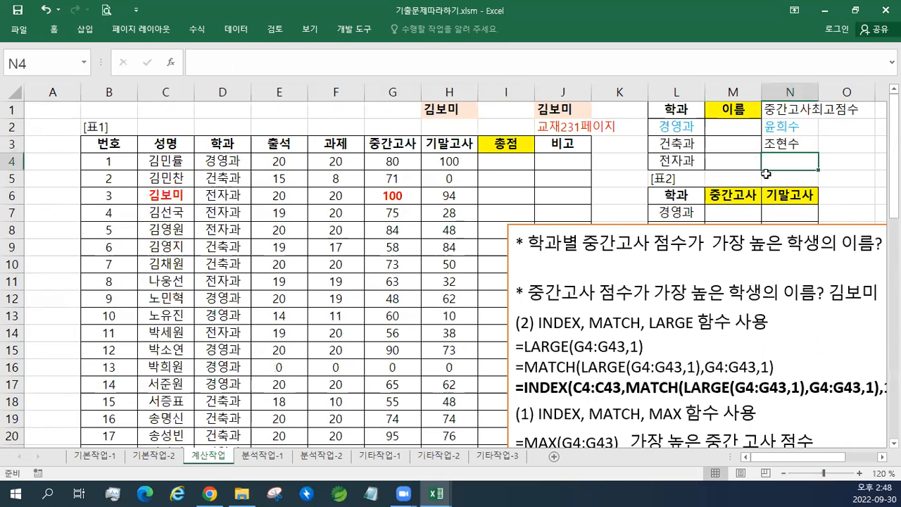
type("김보미")
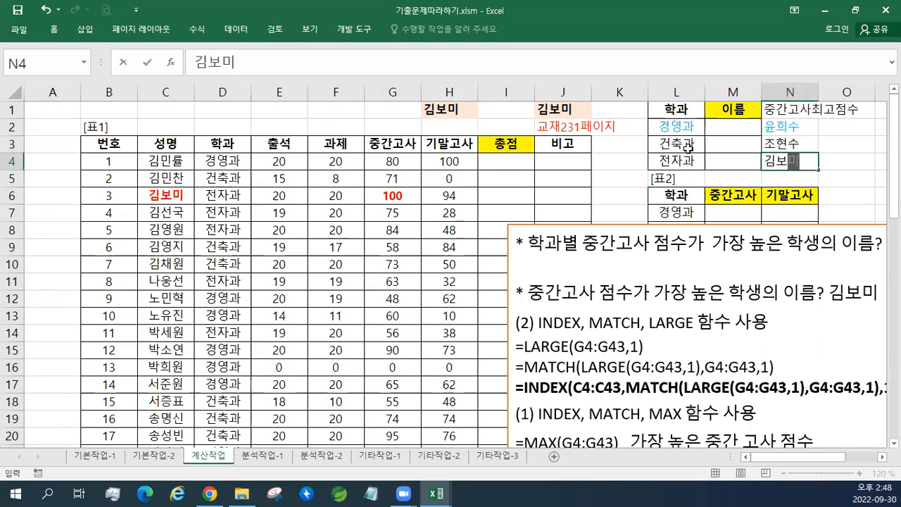
Step: Colour the 건축과 label in L3 and the student name in N3 green
left_click(688, 146)
left_click(788, 144, "ctrl")
right_click(787, 146)
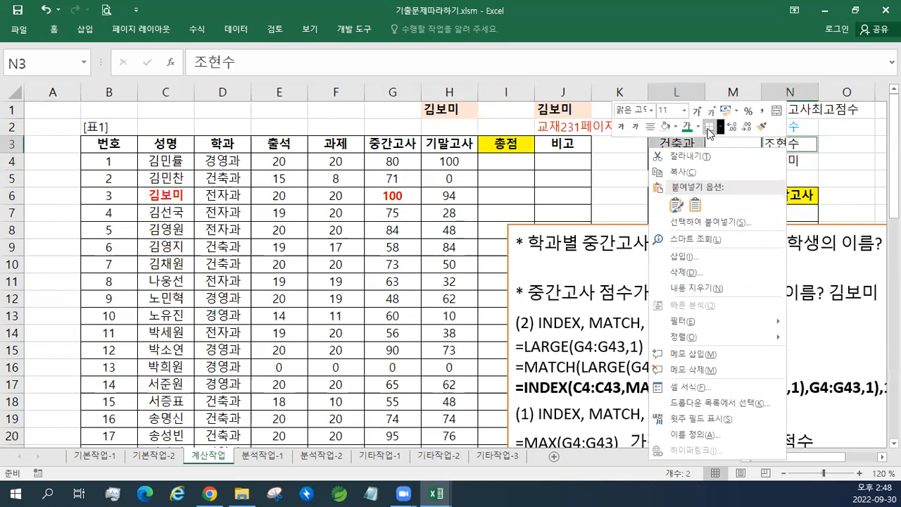
left_click(709, 128)
Step: Colour the 전자과 label in L4 and the student name in N4 red
left_click(687, 161)
left_click(785, 162, "ctrl")
right_click(784, 165)
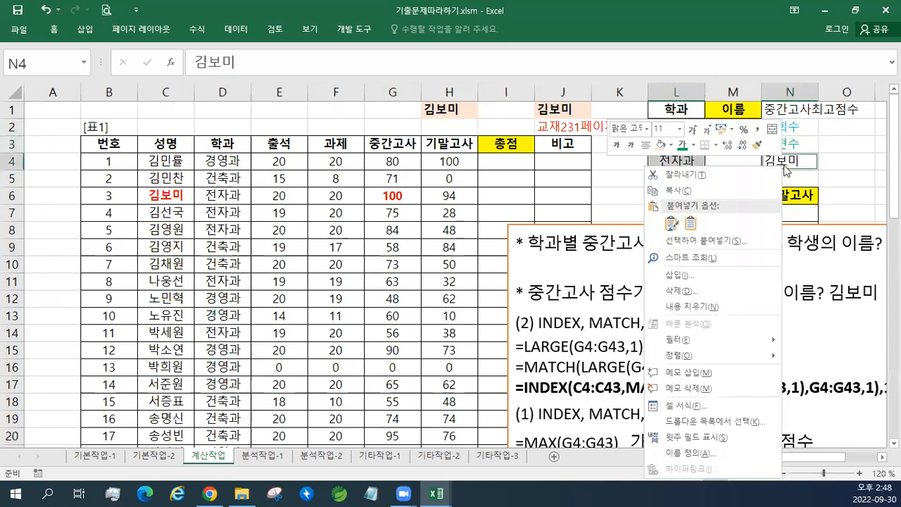
left_click(693, 145)
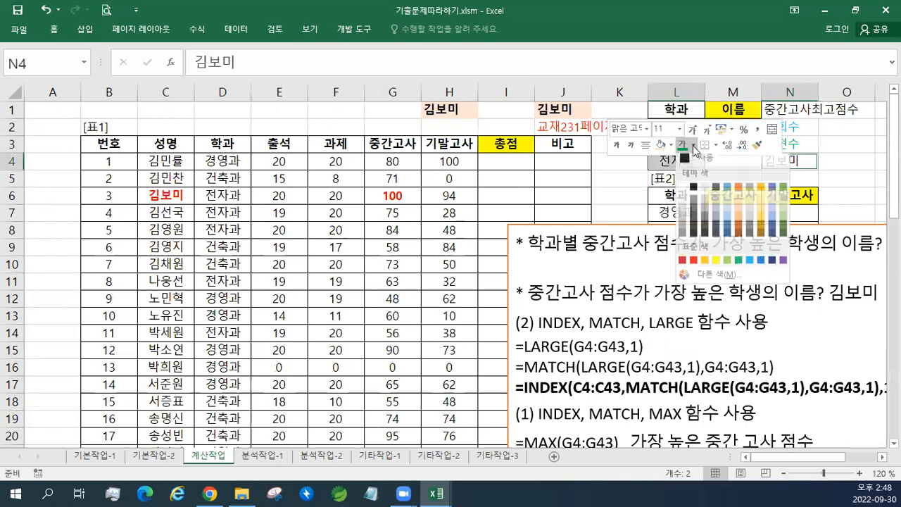
left_click(693, 265)
left_click(755, 181)
left_click(785, 128)
left_click(755, 120)
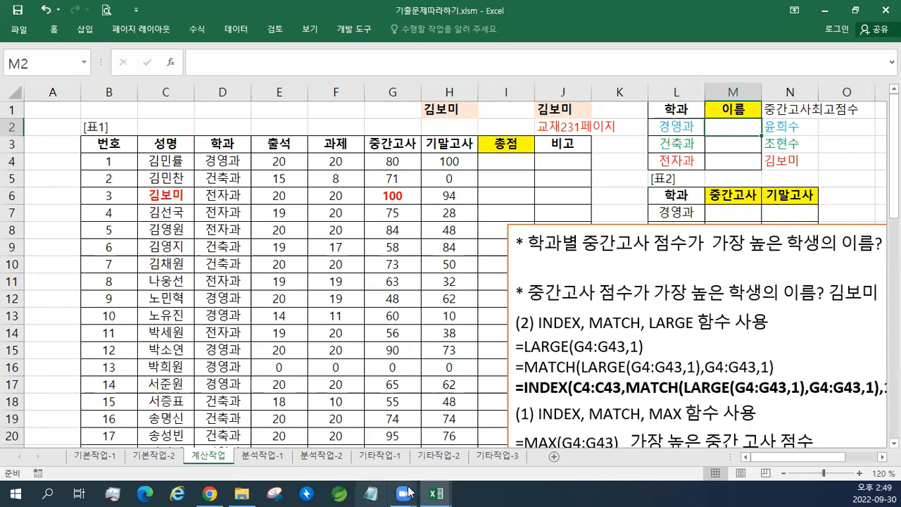
Step: Review the array formula notes on the 배열수식 sheet of 계산작업.xlsm and return to 기출문제따라하기.xlsm
mouse_move(436, 493)
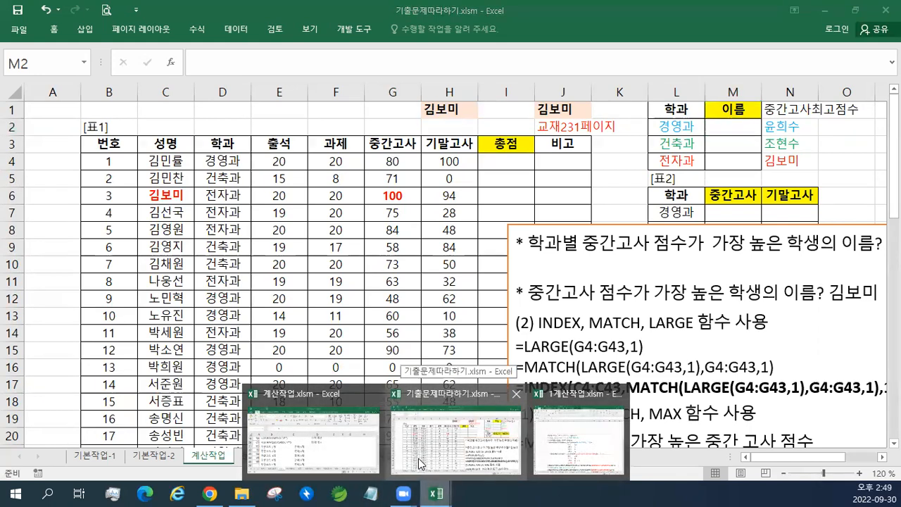
left_click(356, 452)
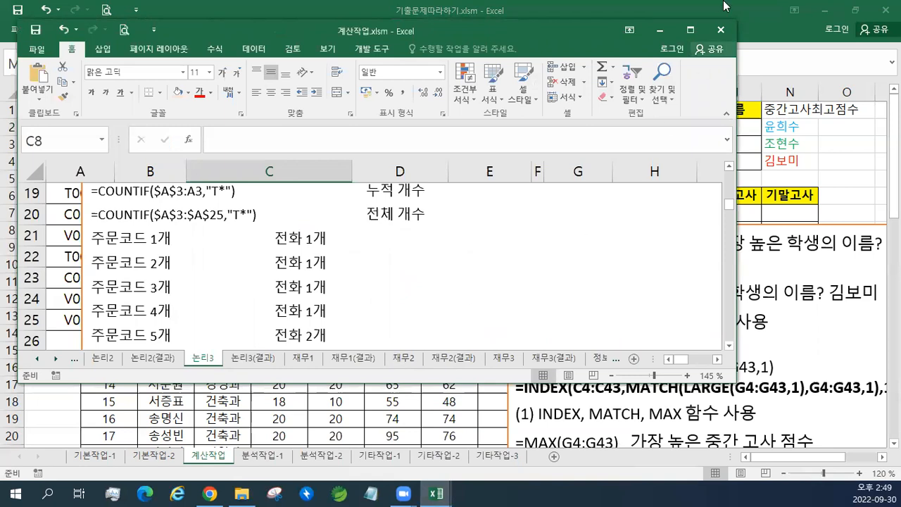
left_click(690, 30)
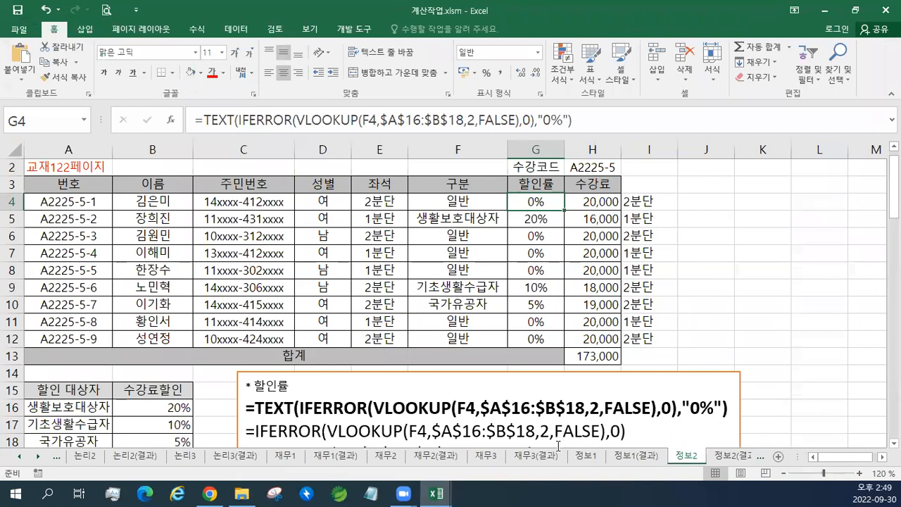
left_click(40, 457)
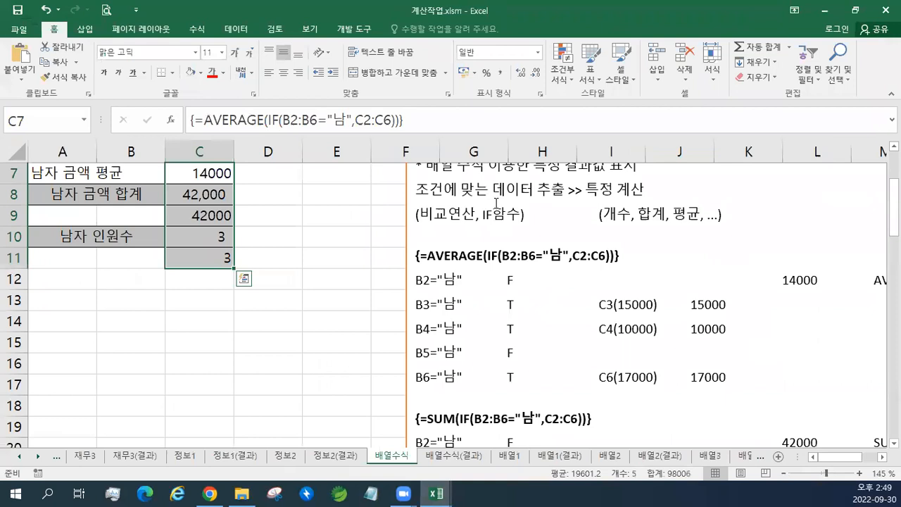
scroll(495, 203, "up", 1)
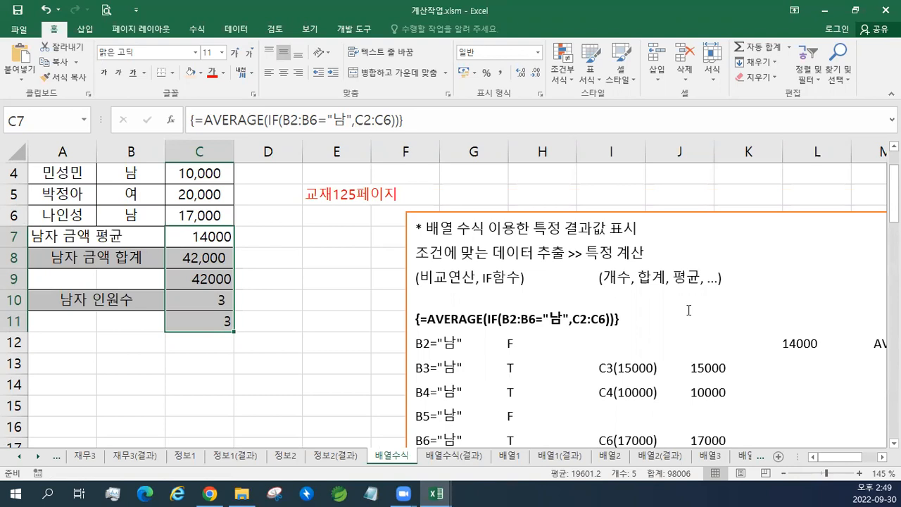
left_click(825, 10)
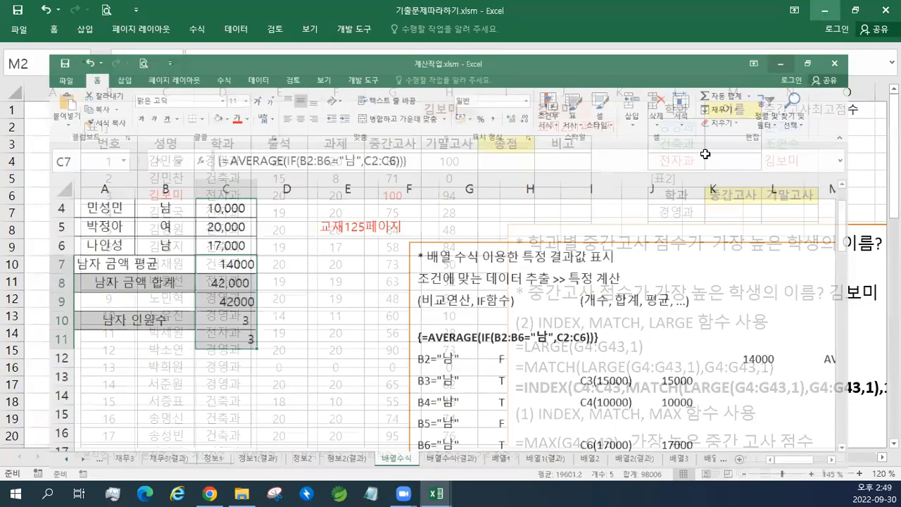
Step: Review the INDEX, MATCH, LARGE and INDEX, MATCH, MAX function combinations listed in the notes text box
left_click_drag(538, 322, 697, 324)
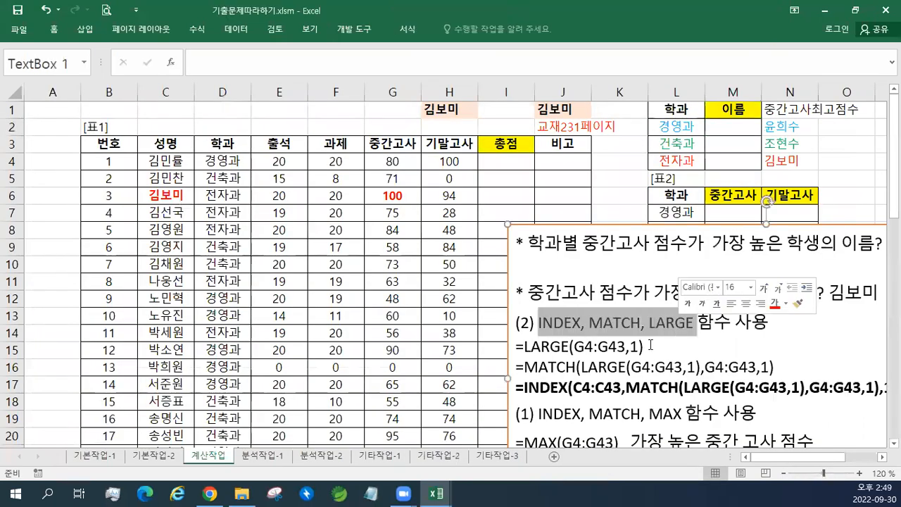
left_click_drag(539, 414, 676, 415)
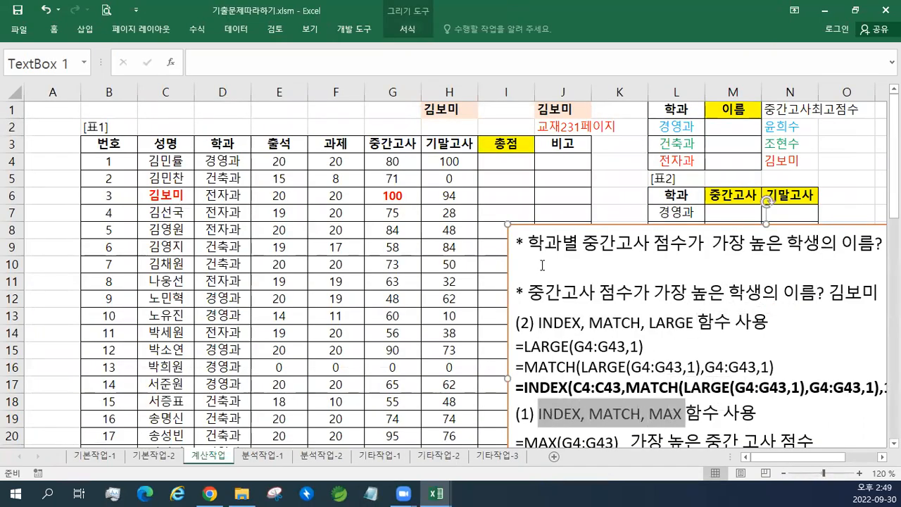
left_click(552, 292)
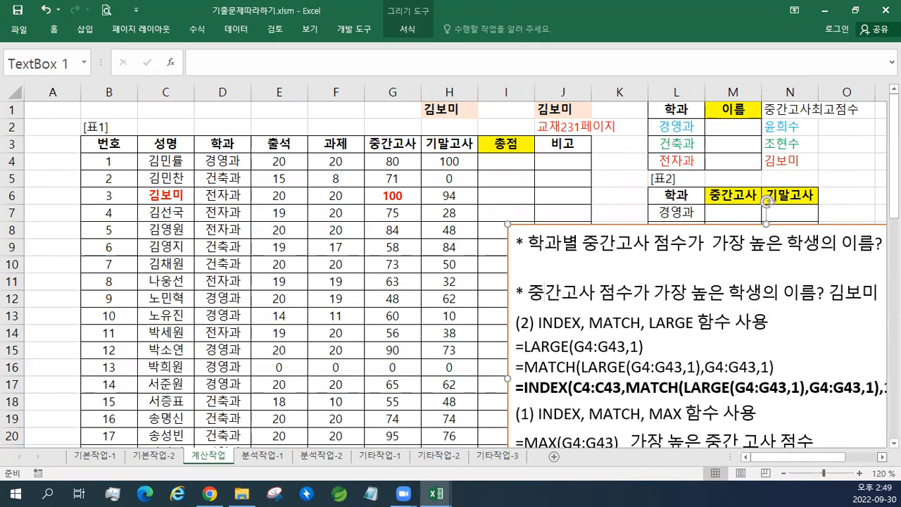
Step: Move the explanatory notes text box slightly down and to the left on the sheet, below row 7
scroll(873, 440, "right", 3)
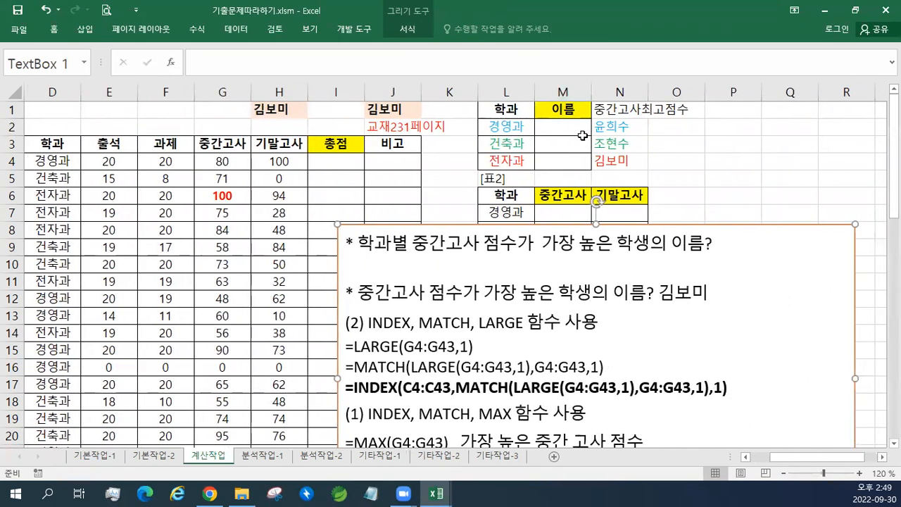
left_click(746, 457)
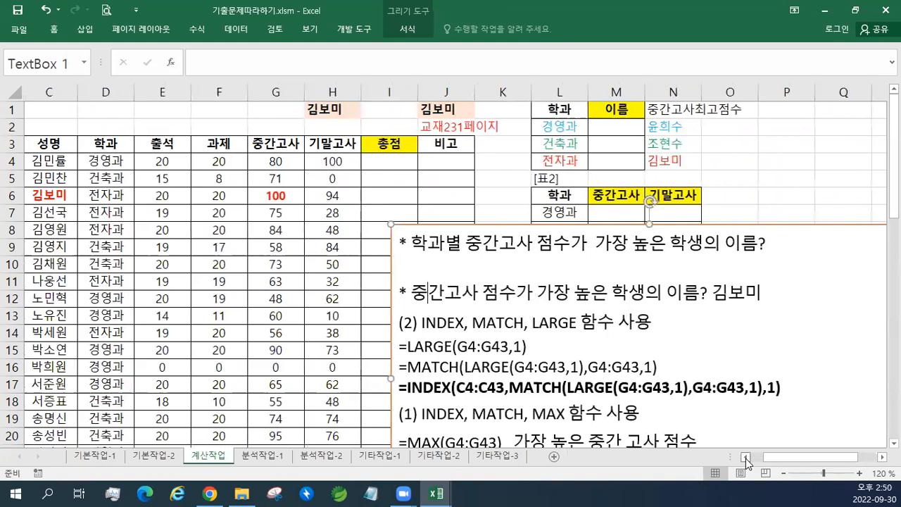
left_click_drag(508, 224, 467, 231)
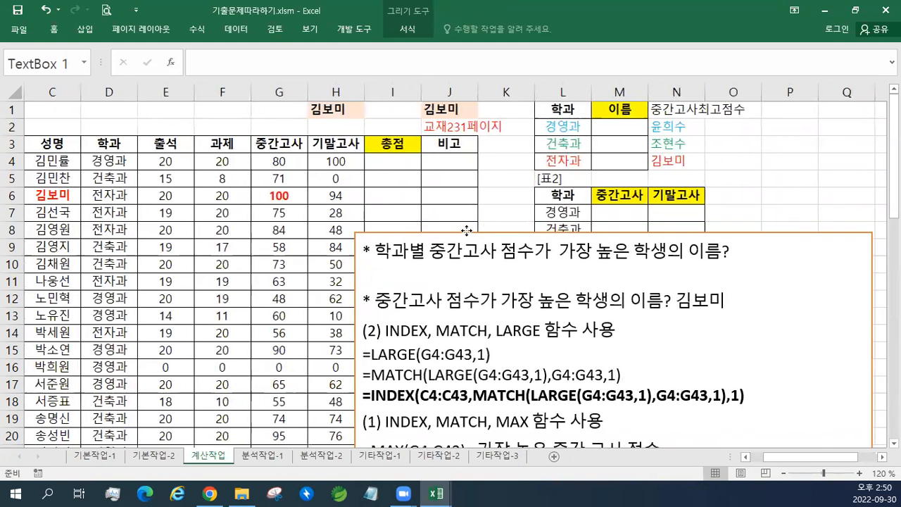
Step: Start a formula in M2 comparing the absolute department range with the department label: =$D$4:$D$43=L2
left_click(613, 128)
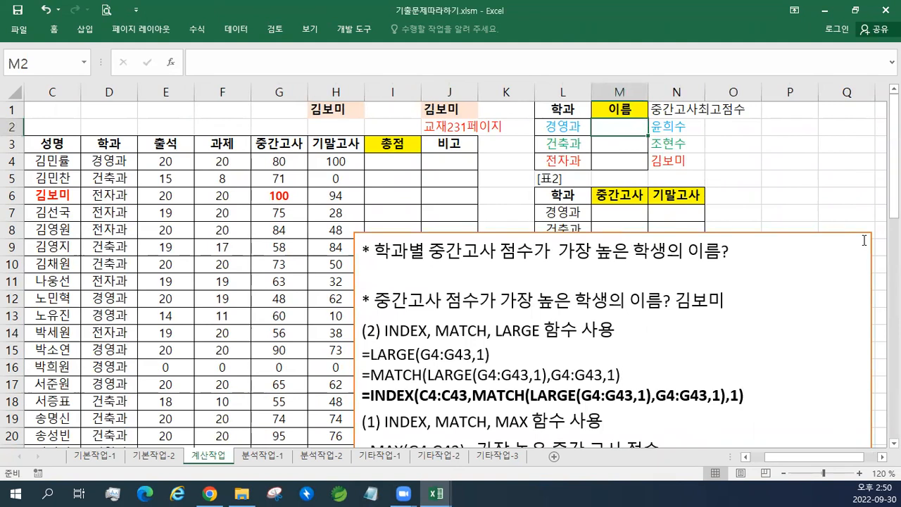
type("=")
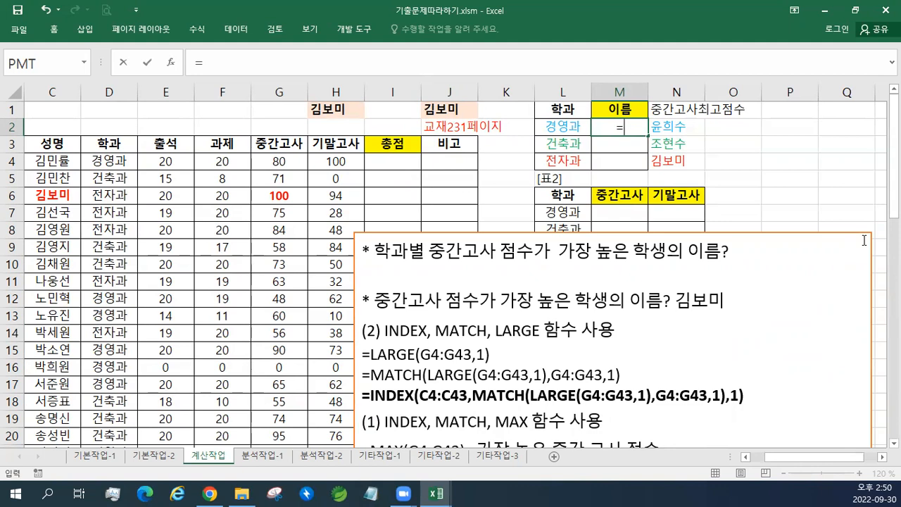
left_click(102, 160)
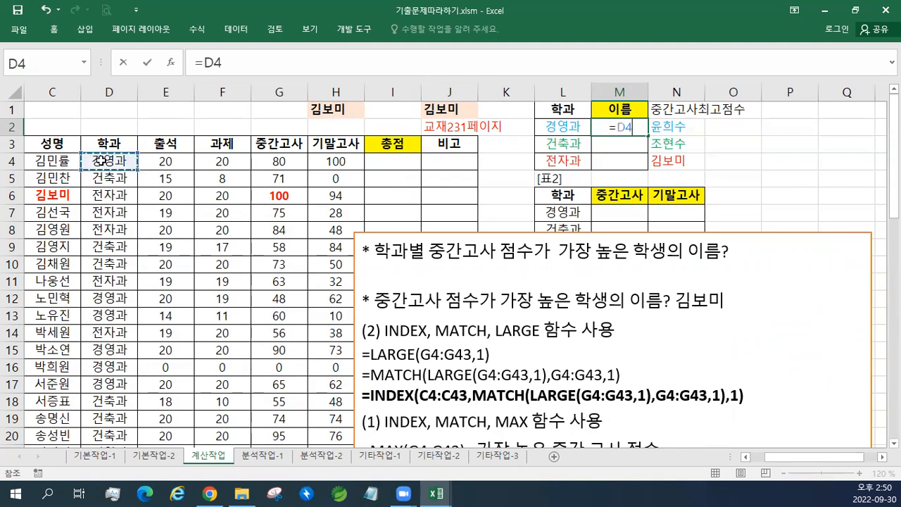
key("ctrl+shift+Down")
scroll(106, 159, "up", 8)
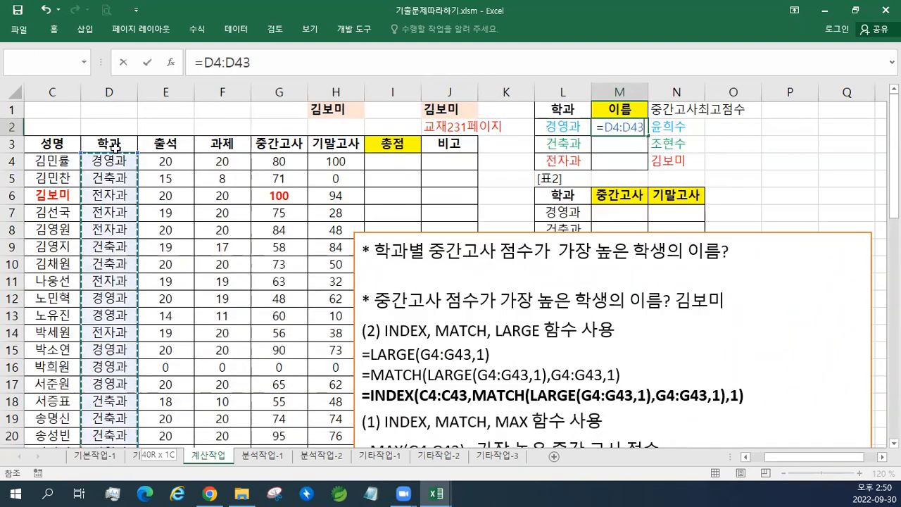
key("F4")
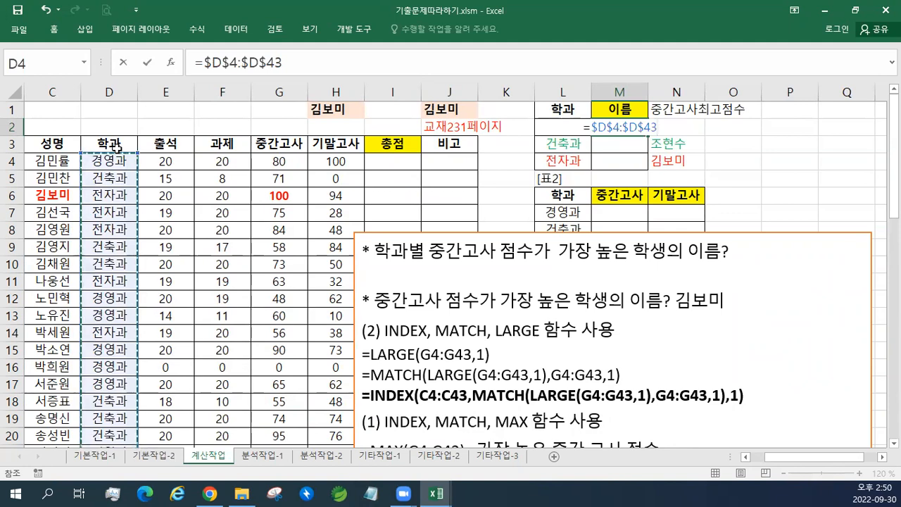
type("=")
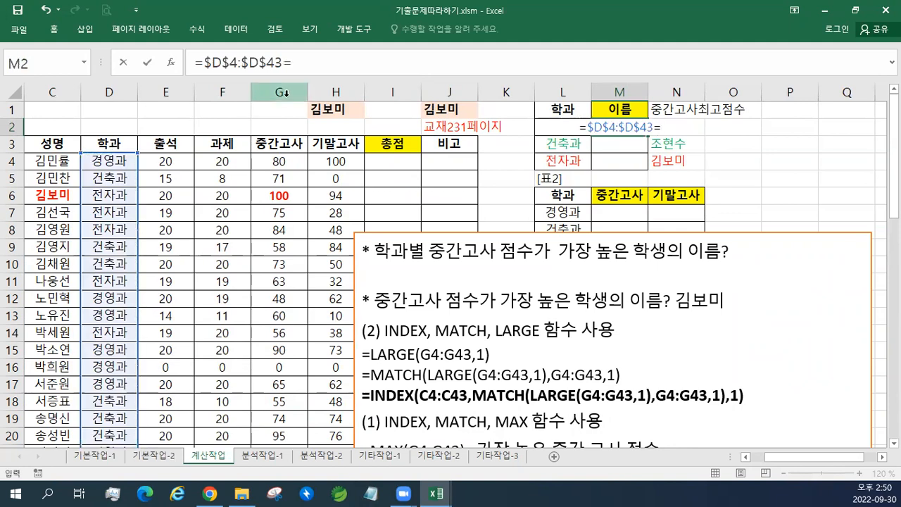
left_click(518, 130)
key("Right")
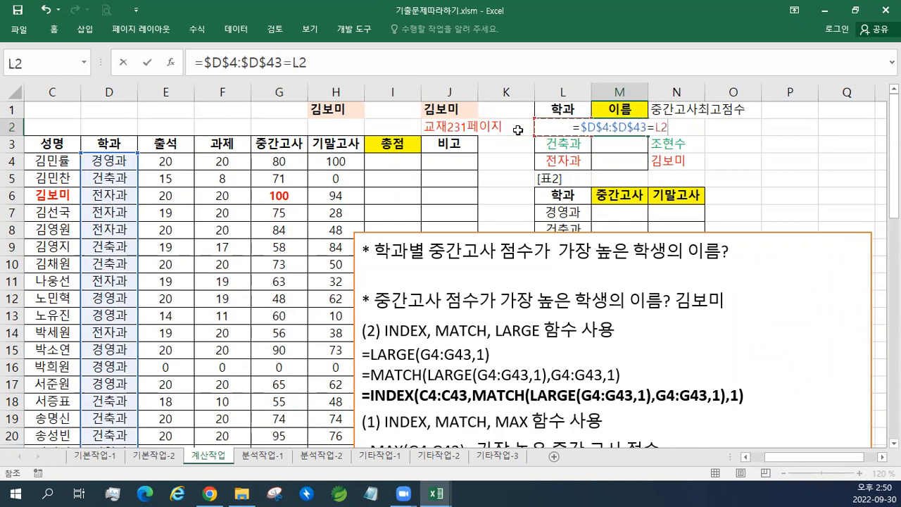
Step: Make the comparison in M2 the logical test of an IF function and begin its value-if-true argument
left_click(586, 127)
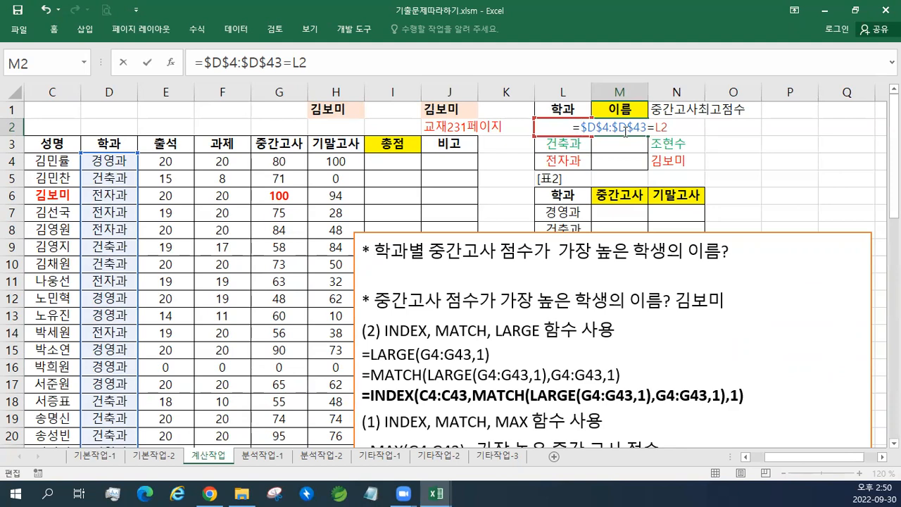
type("ㅑ")
key("BackSpace")
type("IF(")
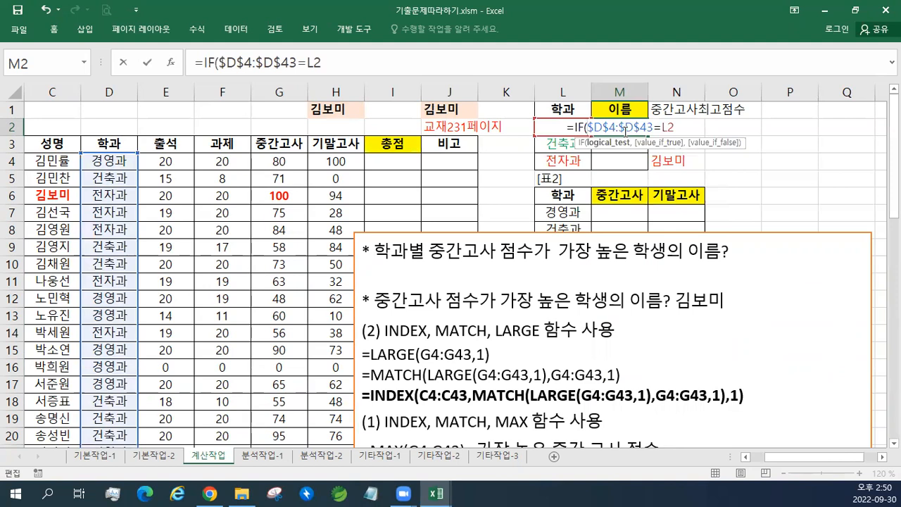
left_click(682, 128)
type(",")
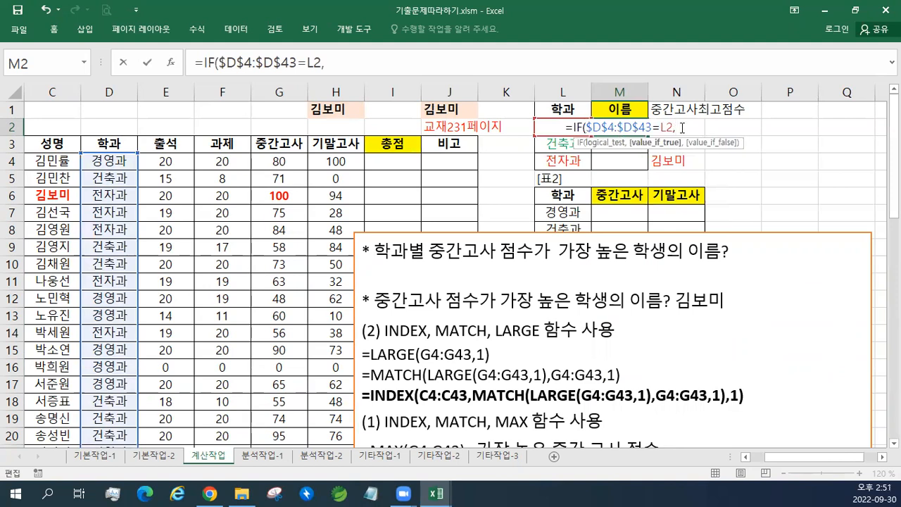
Step: Use the absolute midterm score range $G$4:$G$43 as the value-if-true argument and close the IF function
left_click(291, 159)
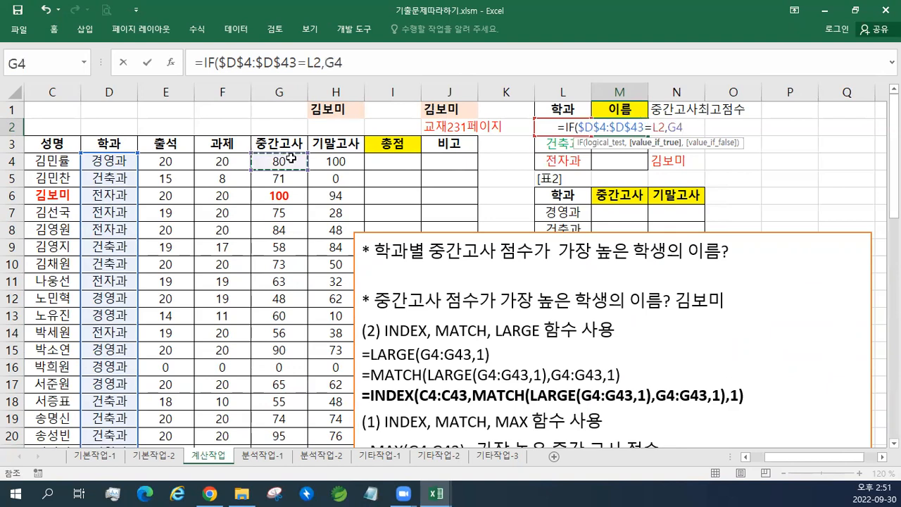
key("ctrl+shift+Down")
scroll(402, 308, "up", 8)
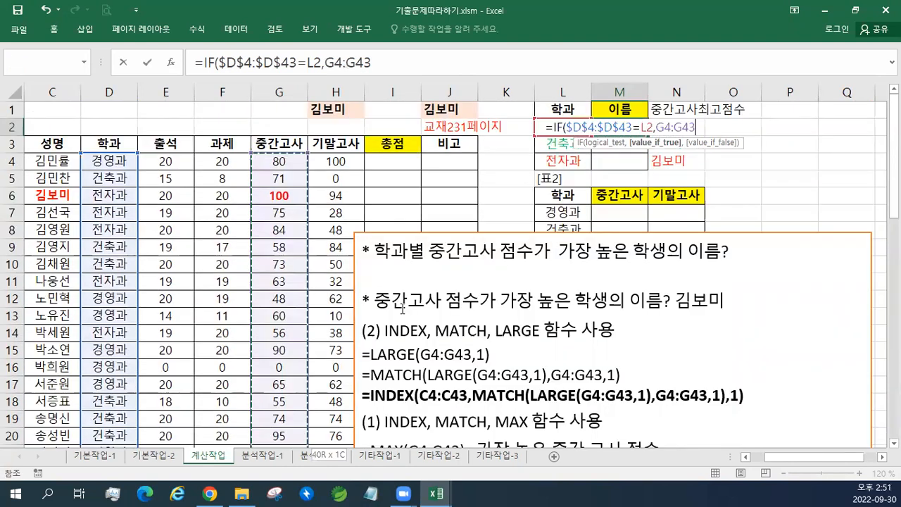
key("F4")
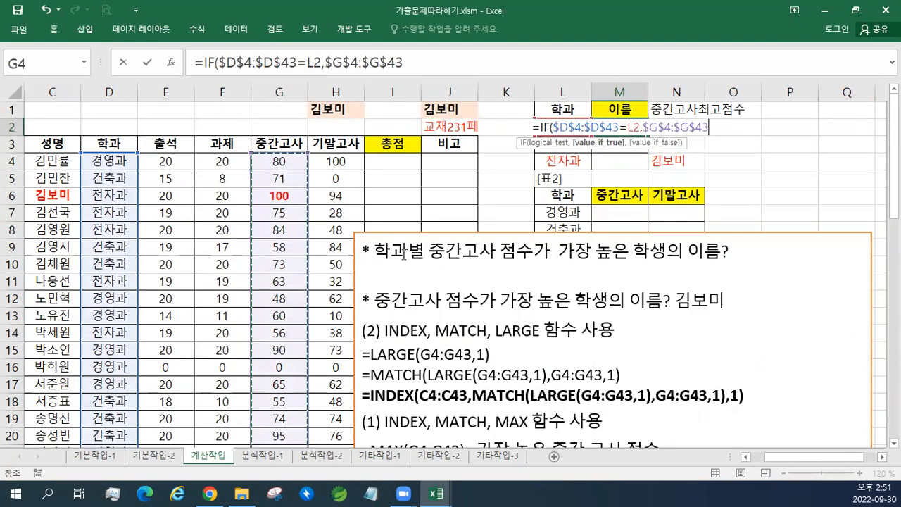
left_click(430, 59)
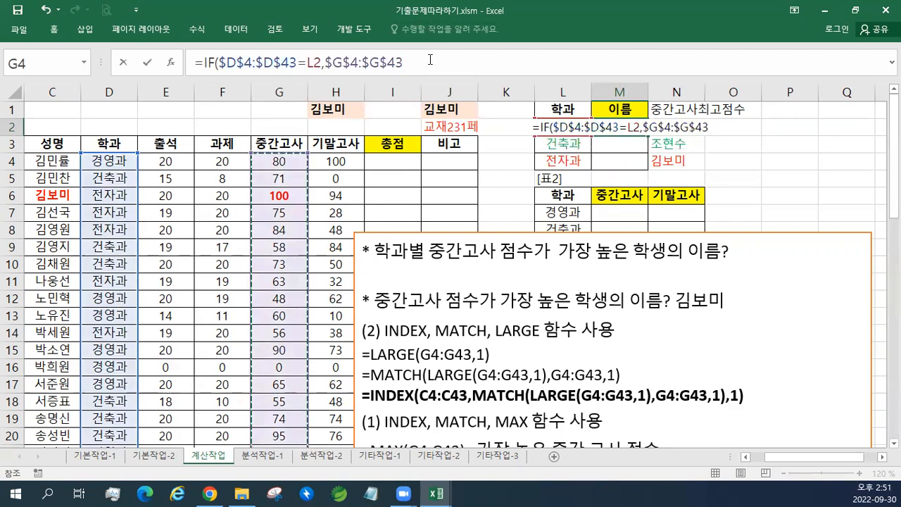
type(")")
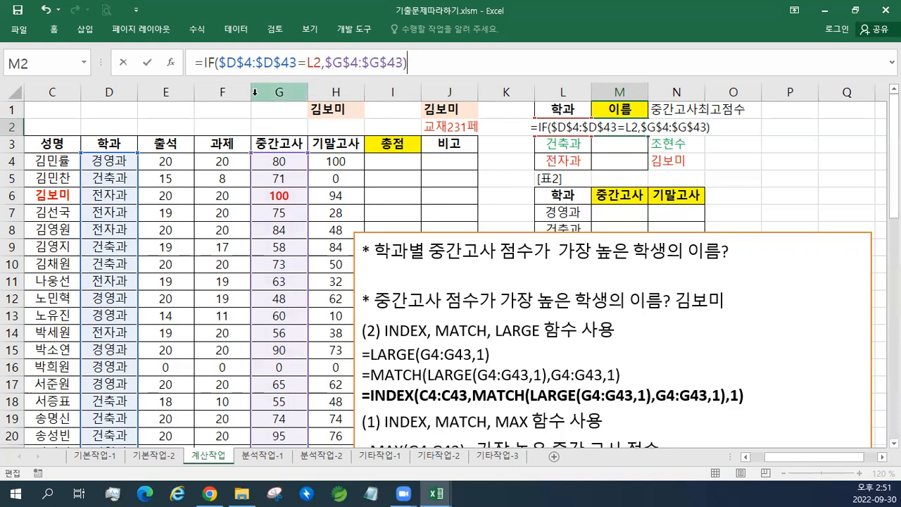
Step: Wrap the IF function in M2 in MAX and enter it as the array formula {=MAX(IF($D$4:$D$43=L2,$G$4:$G$43))}
left_click(204, 63)
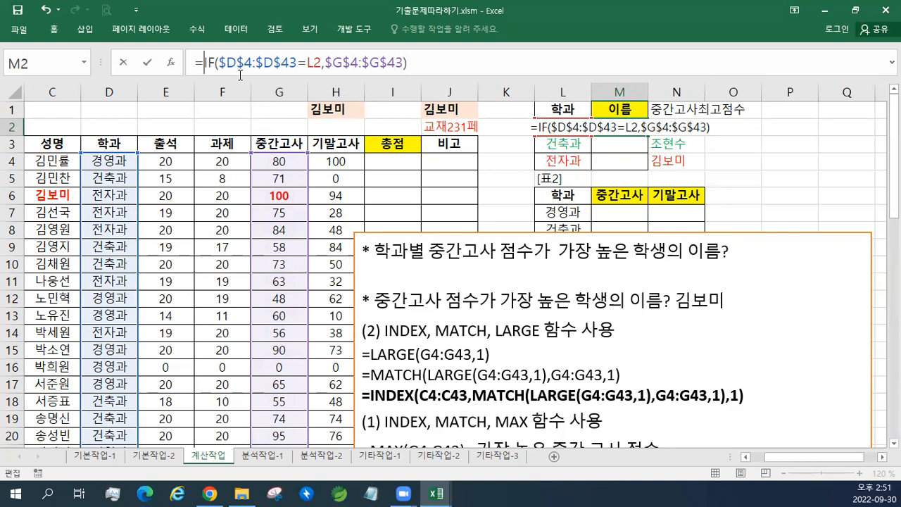
type("MAX(")
key("End")
type(")")
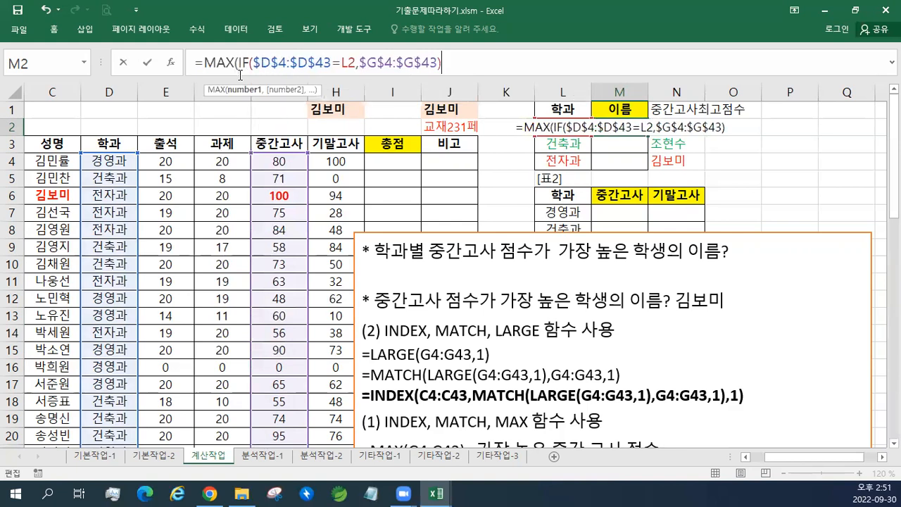
key("ctrl+Return")
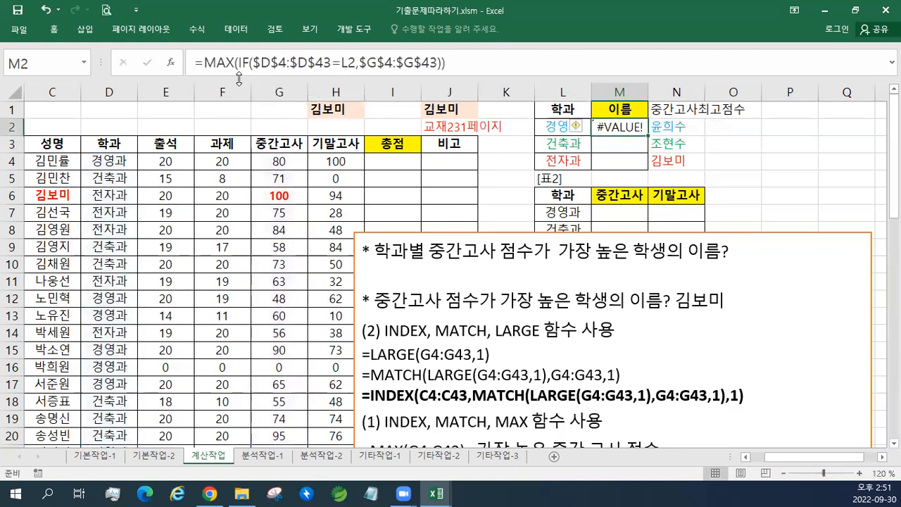
left_click(485, 57)
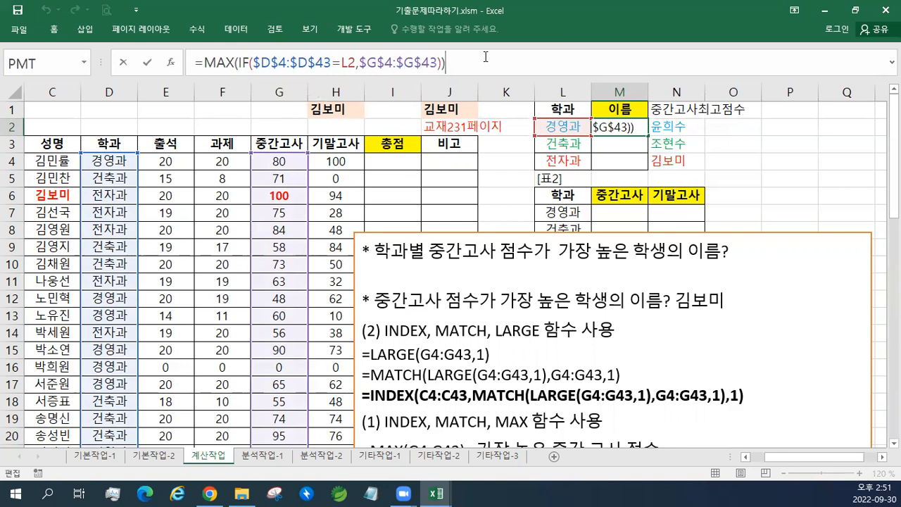
key("ctrl+shift+Return")
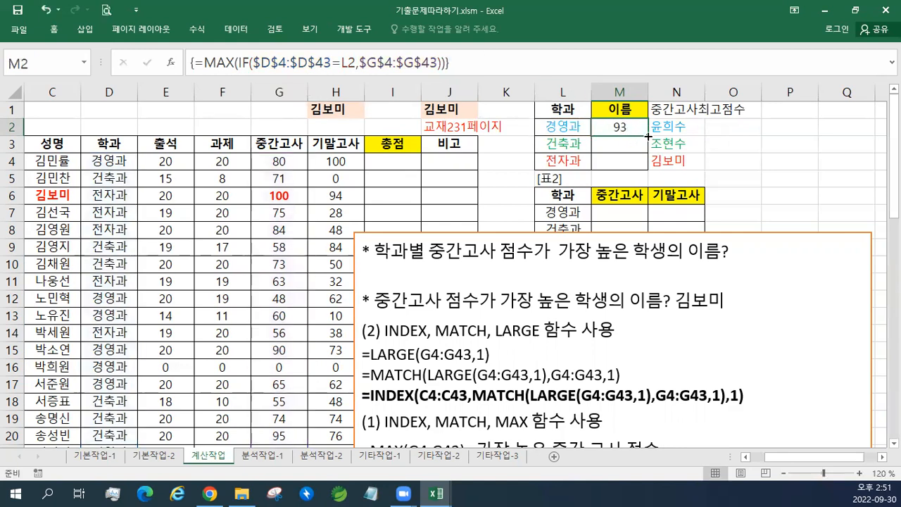
Step: Fill the MAX/IF array formula from M2 down through M4 for the other departments
left_click_drag(647, 136, 644, 167)
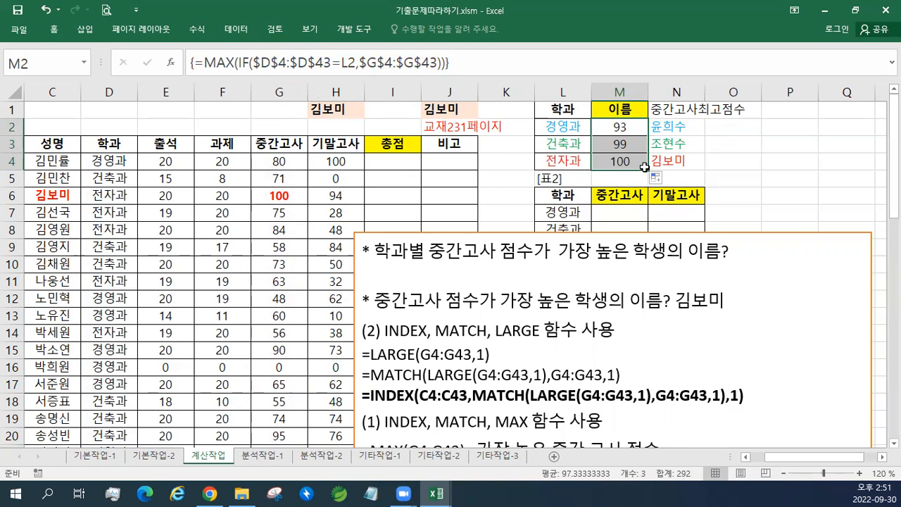
left_click(628, 129)
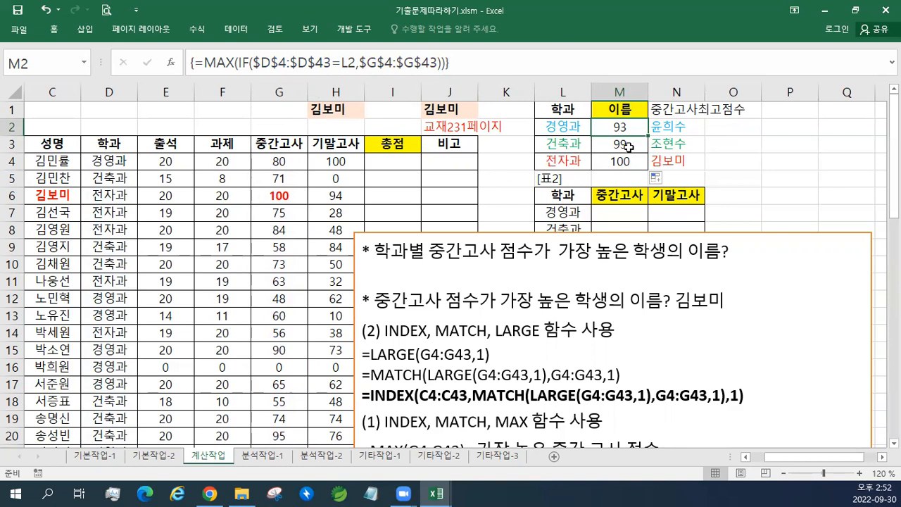
Step: Paste {=MAX(IF($D$4:$D$43=L26,$G$4:$G$43))} under the department question in the notes text box, matching the notes' text size
left_click(730, 255)
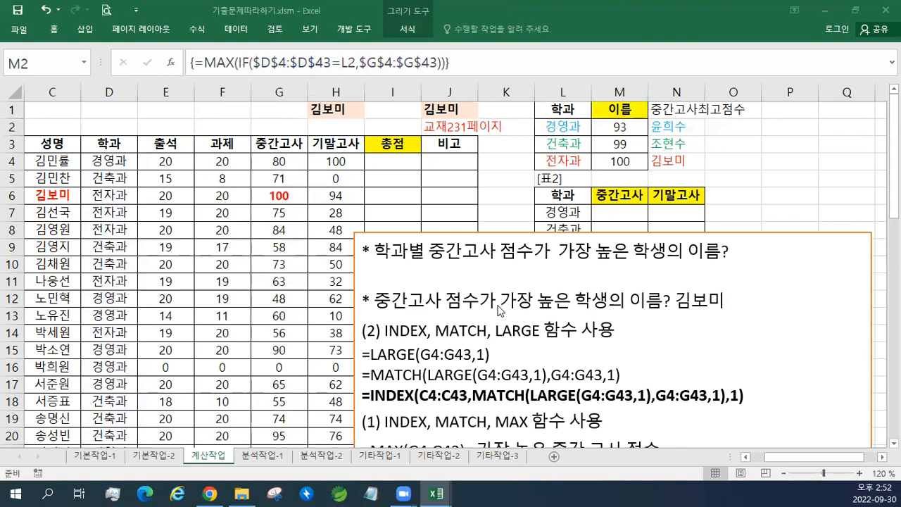
left_click(402, 277)
key("ctrl+v")
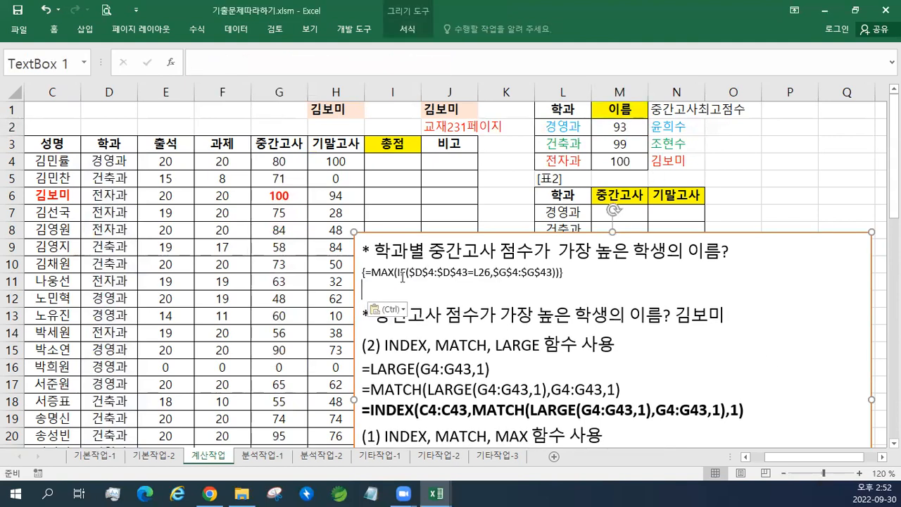
left_click(402, 310)
left_click(419, 343)
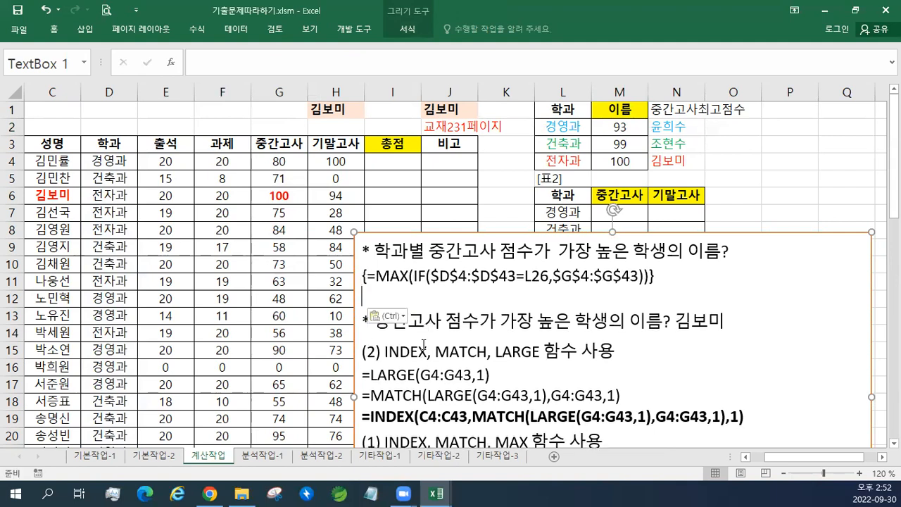
Step: Wrap the MAX(IF) expression in M2 in a MATCH function as its lookup value and begin the lookup-array argument
left_click(628, 129)
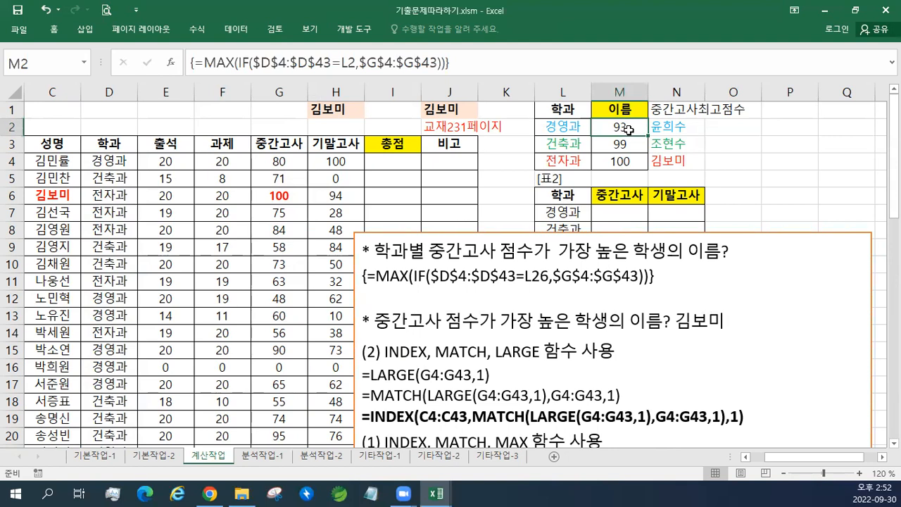
double_click(628, 129)
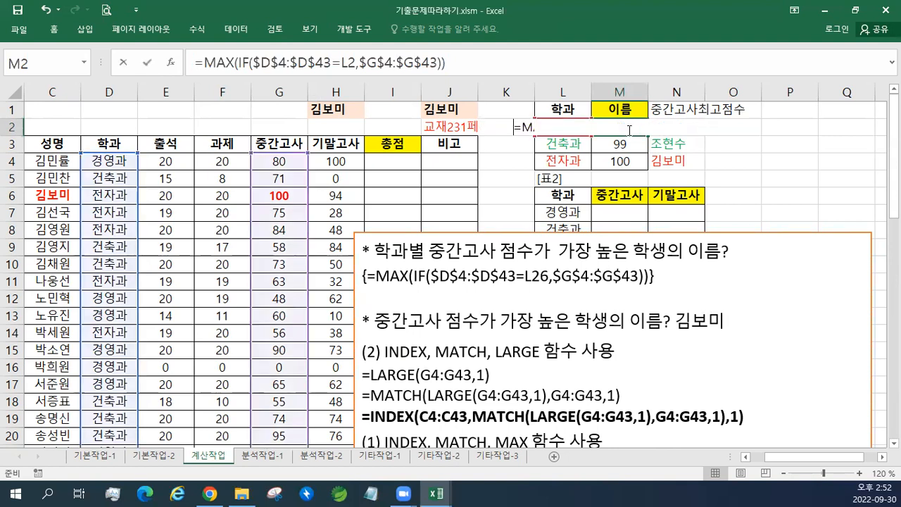
left_click(203, 63)
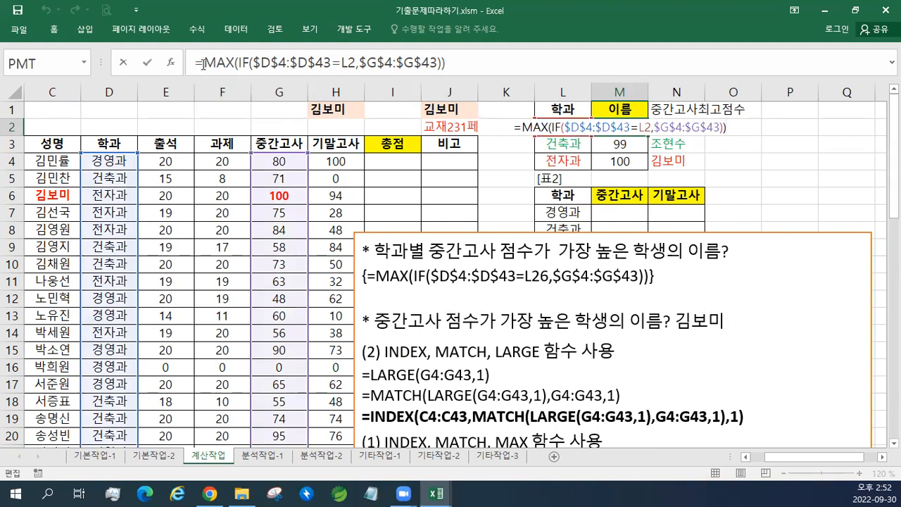
type("MATCH")
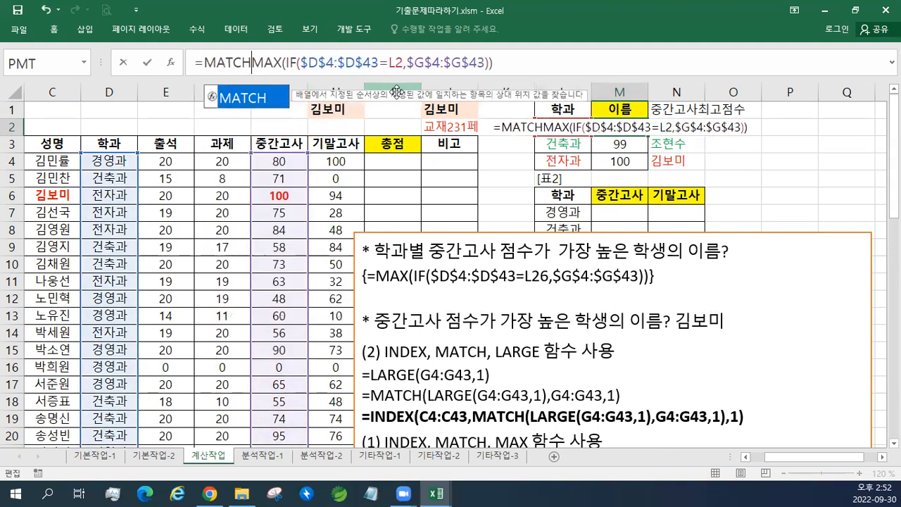
type("(")
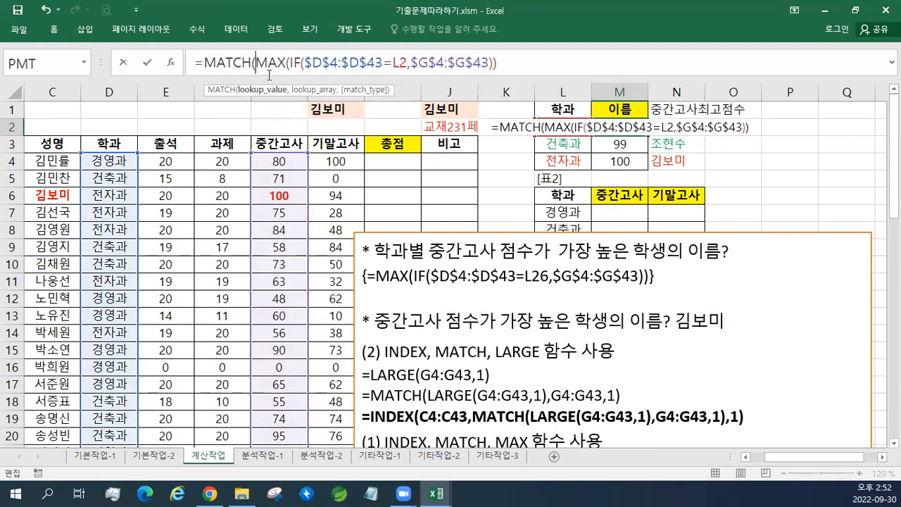
left_click_drag(256, 62, 581, 62)
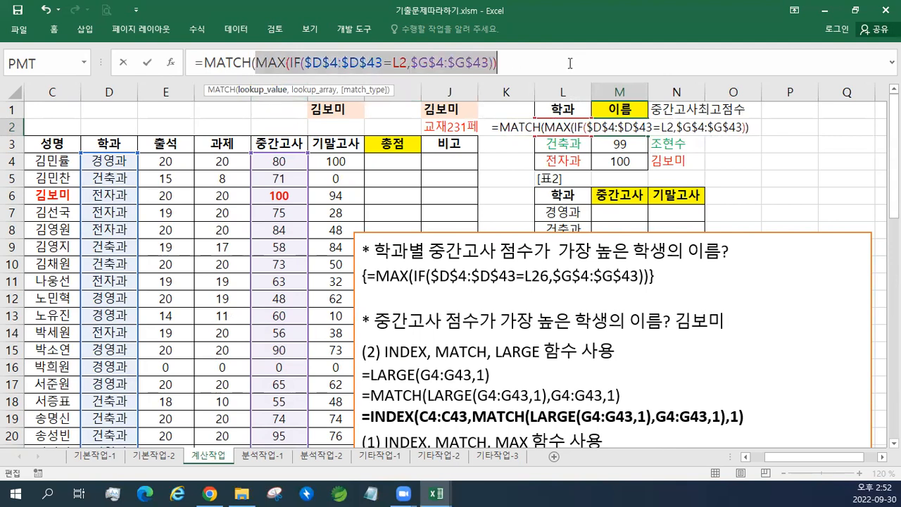
left_click(568, 65)
type(",")
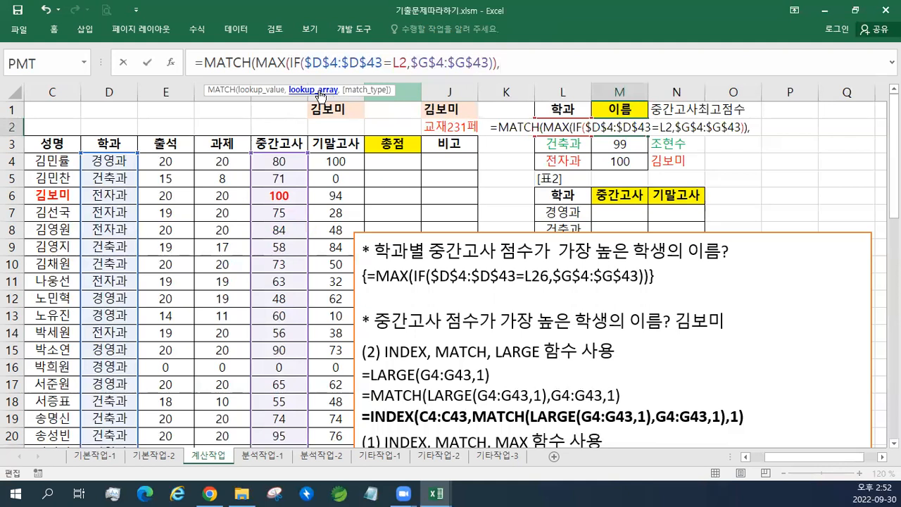
Step: Use the absolute midterm score range $G$4:$G$43 as the lookup array of MATCH
left_click(279, 162)
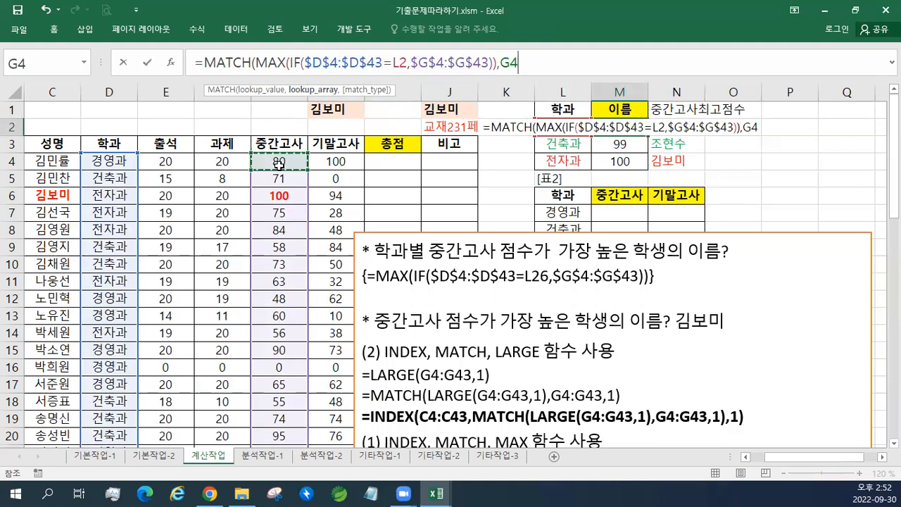
key("ctrl+shift+Down")
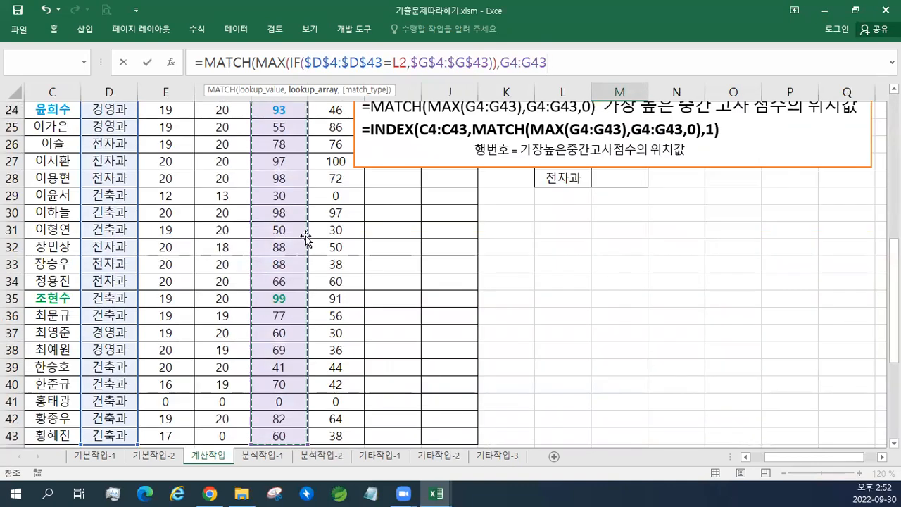
key("F4")
scroll(305, 238, "up", 8)
Step: Add match type 0, close MATCH, and enter {=MATCH(MAX(IF($D$4:$D$43=L2,$G$4:$G$43)),$G$4:$G$43,0)} in M2 as an array formula
type(",")
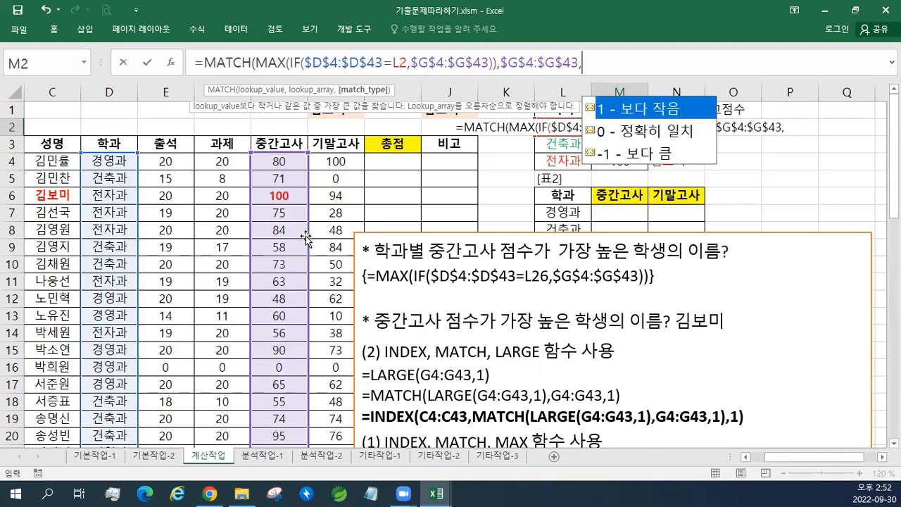
type("0")
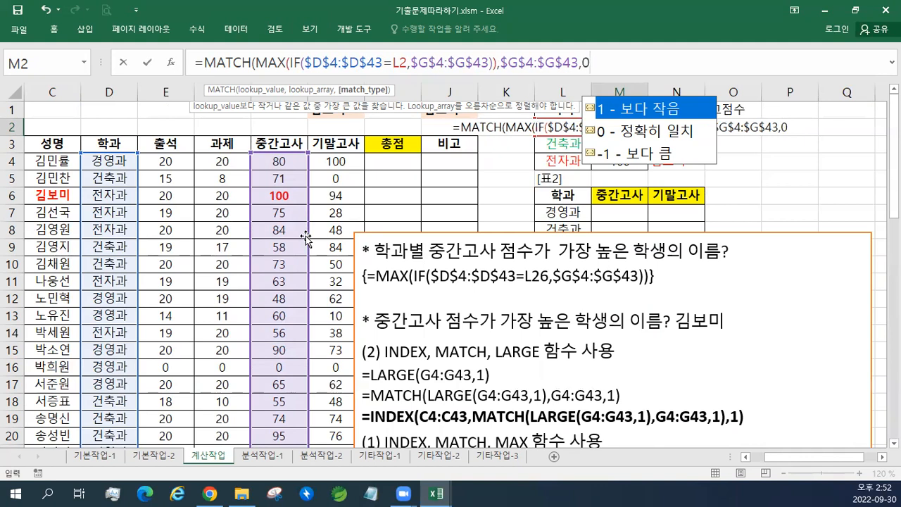
type(")")
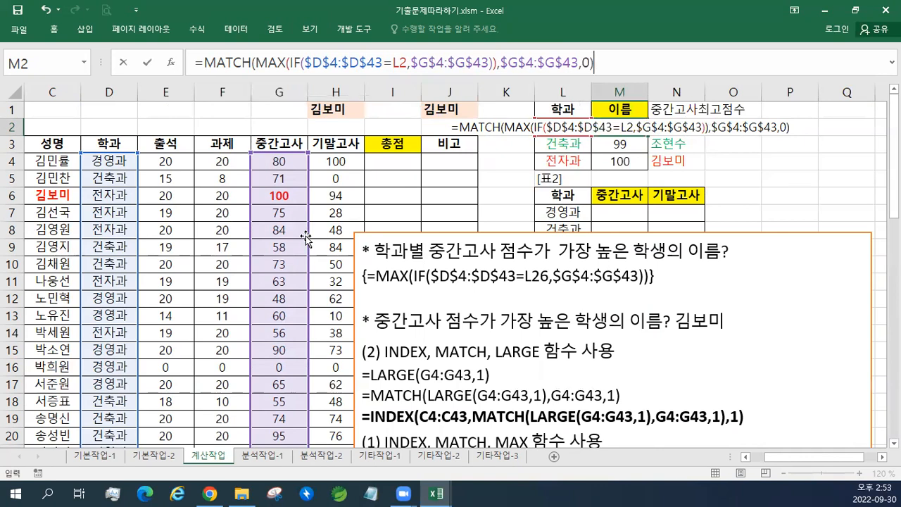
key("ctrl+shift+Return")
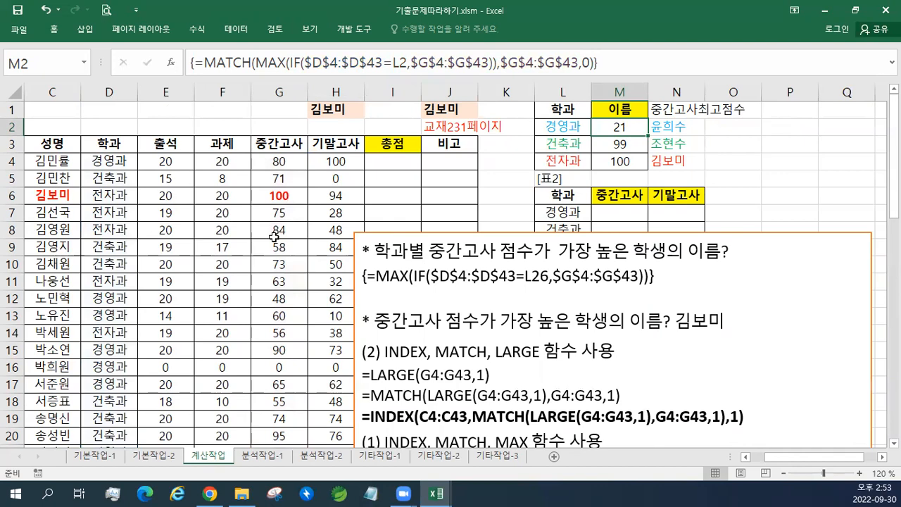
Step: Select the midterm scores from the blue-marked cell G24 up to G4 to check its position within the range
scroll(276, 238, "down", 1)
scroll(276, 237, "down", 4)
left_click(280, 298)
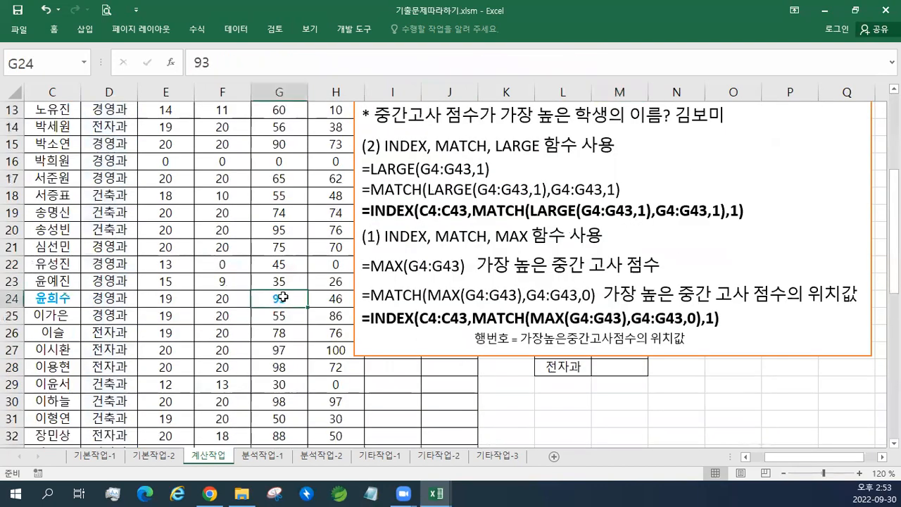
key("shift+Up")
key("shift+Up")
key("shift+Up")
key("shift+Up")
key("shift+Up")
key("shift+Up")
key("shift+Up")
key("shift+Up")
key("shift+Up")
key("shift+Up")
key("shift+Up")
key("shift+Up")
key("shift+Up")
key("shift+Up")
key("shift+Up")
key("shift+Up")
key("shift+Up")
key("shift+Up")
key("shift+Up")
key("shift+Up")
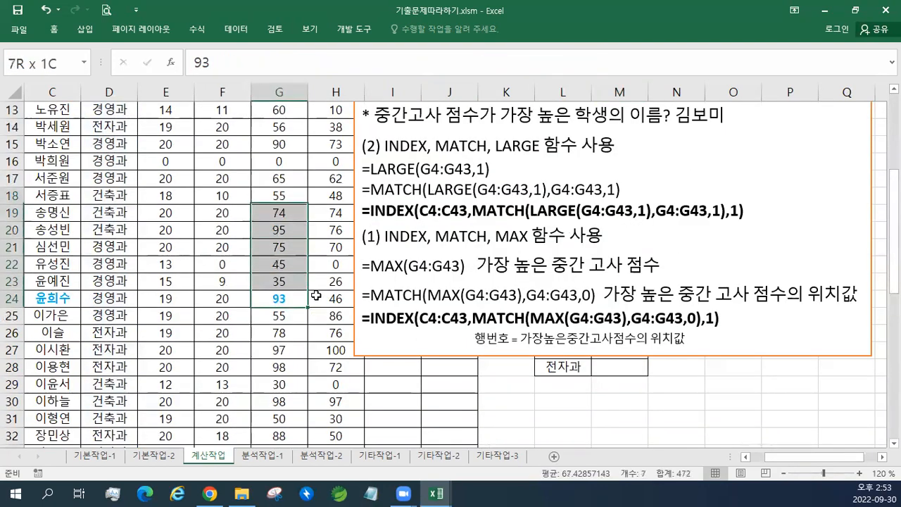
key("shift+Down")
key("shift+Down")
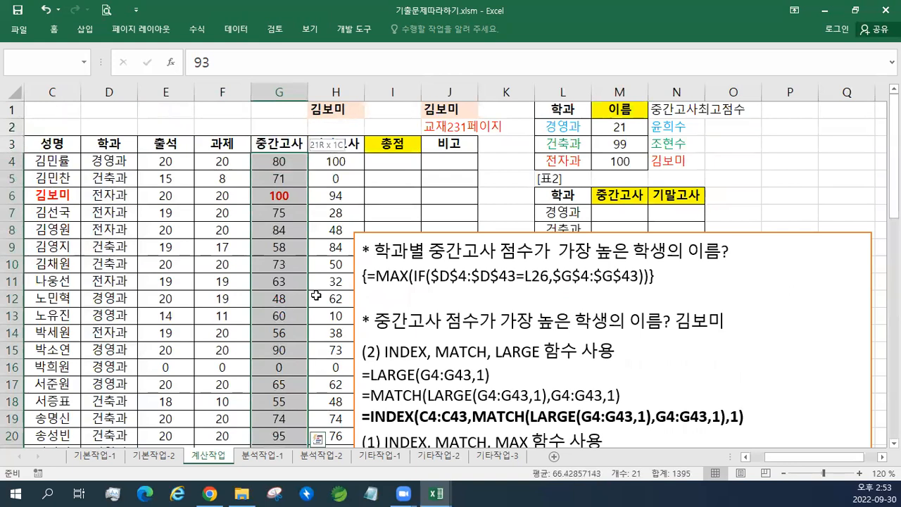
scroll(310, 291, "down", 1)
scroll(311, 291, "down", 4)
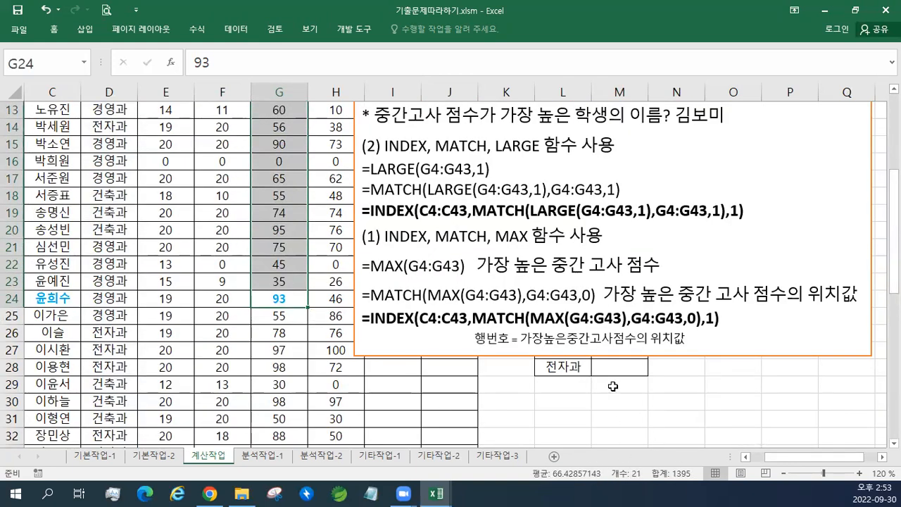
scroll(613, 384, "up", 3)
scroll(405, 350, "up", 2)
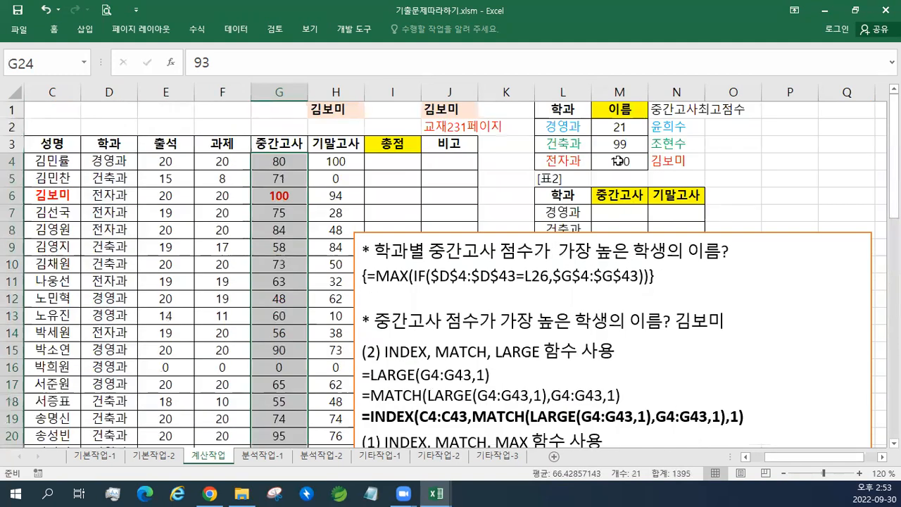
Step: Fill the MATCH array formula from M2 down through M4
left_click(623, 128)
left_click_drag(648, 135, 624, 163)
left_click(634, 128)
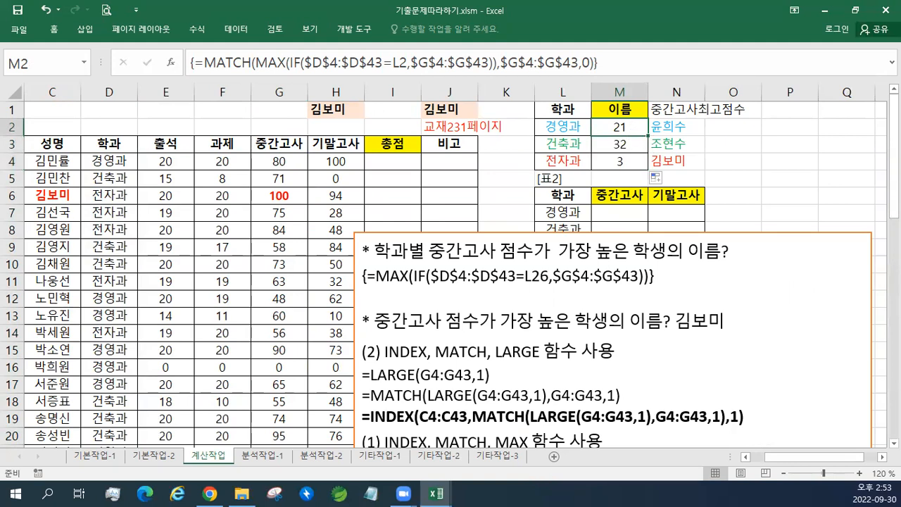
Step: Paste {=MATCH(MAX(IF($D$4:$D$43=L26,$G$4:$G$43)),$G$4:$G$43,0)} 작성X under the notes' MAX formula and move the text box to start at G7
left_click(782, 282)
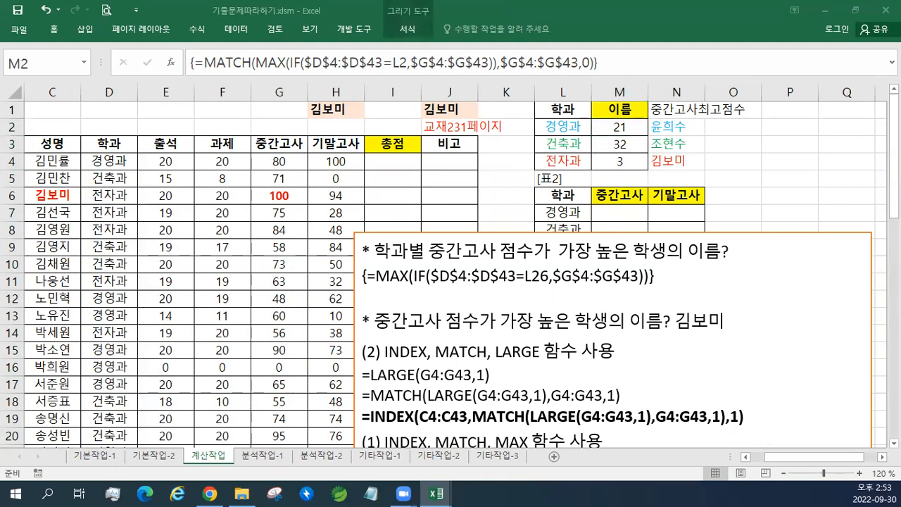
left_click(382, 293)
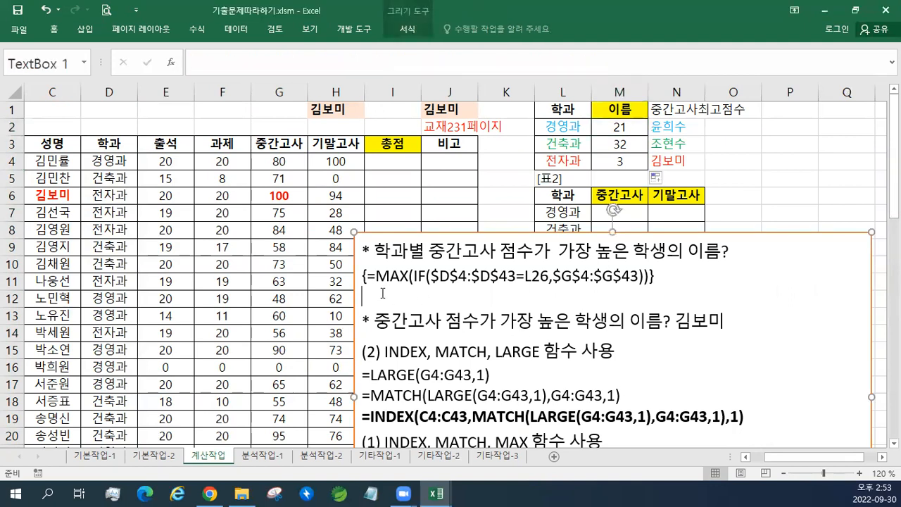
key("ctrl+v")
left_click(392, 337)
left_click(419, 368)
left_click_drag(699, 234, 606, 213)
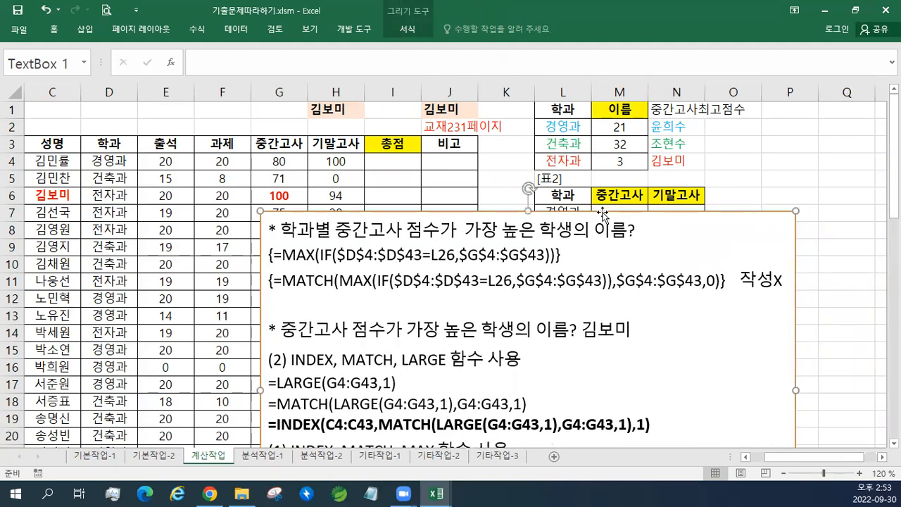
Step: Colour the lookup array $G$4:$G$43 after the MAX expression red in the notes' MATCH formula
left_click(615, 281)
key("shift+Right")
key("shift+Right")
key("shift+Right")
key("shift+Right")
key("shift+Right")
key("shift+Right")
key("shift+Right")
key("shift+Right")
key("shift+Right")
key("shift+Right")
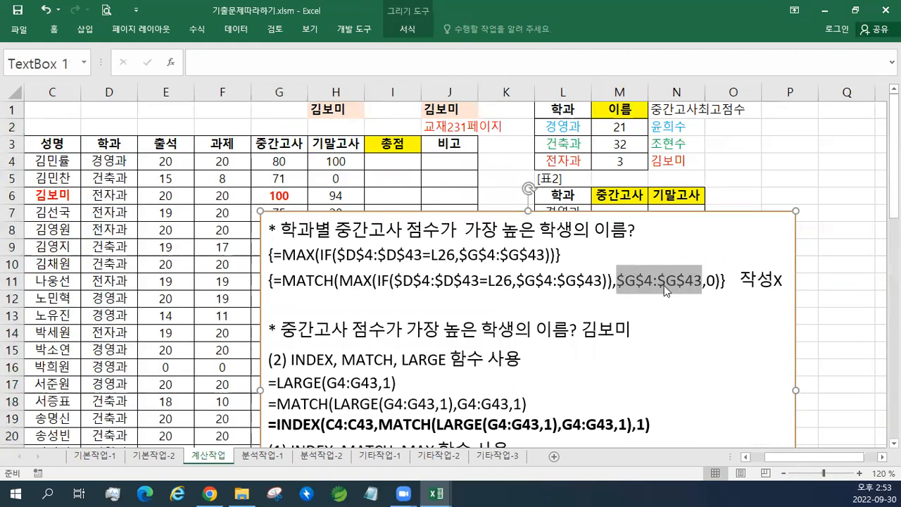
right_click(664, 285)
left_click(761, 322)
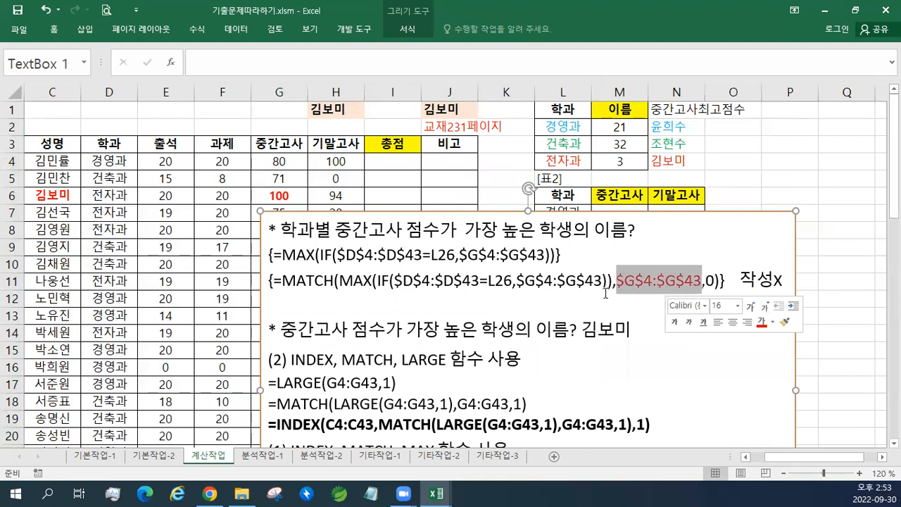
left_click(605, 293)
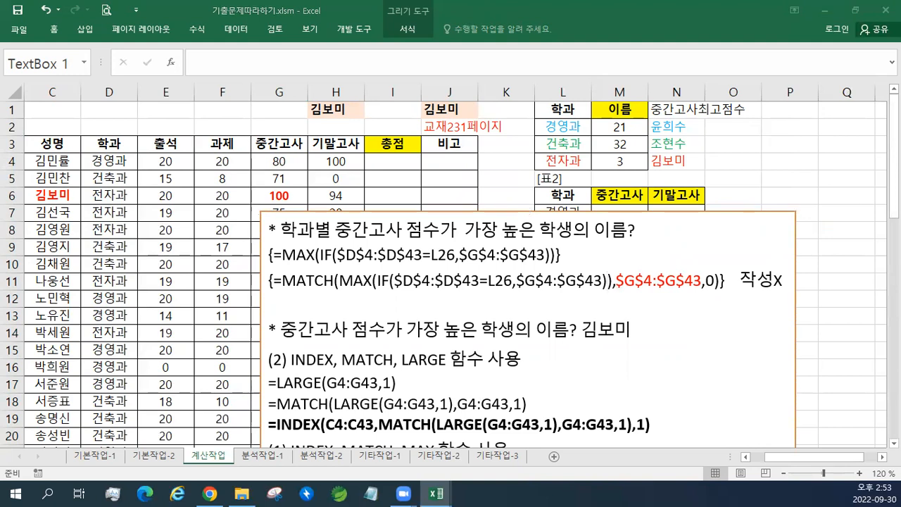
Step: Insert an example list 학과/점수 with 경영과 90, 건축과 93 and 경영과 93 below the MATCH formula, matching the notes' text size
left_click(313, 298)
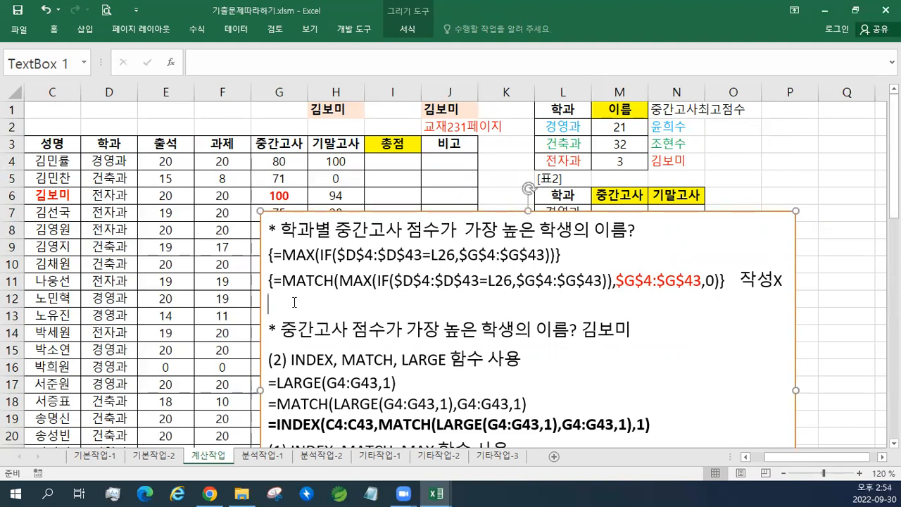
type("학과\t점수 경영과\t90 건축과\t93 경영과\t93")
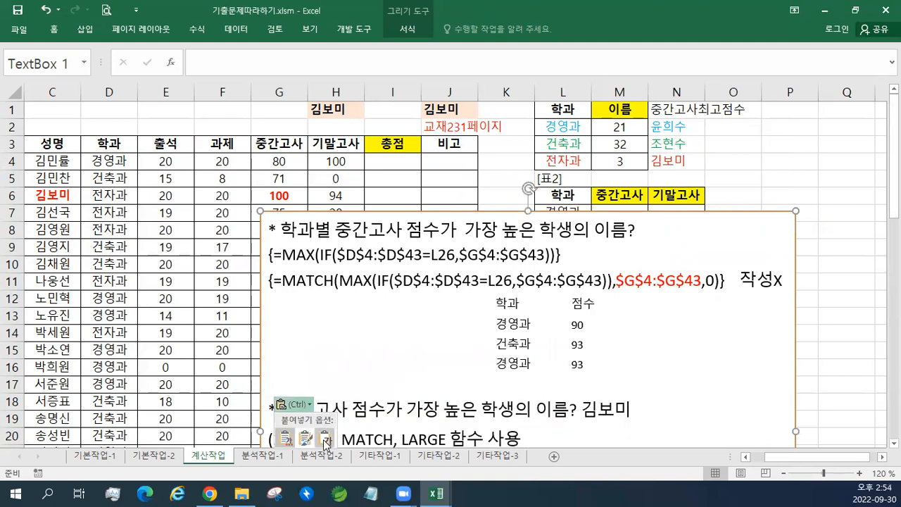
left_click(324, 437)
left_click(308, 441)
left_click(305, 421)
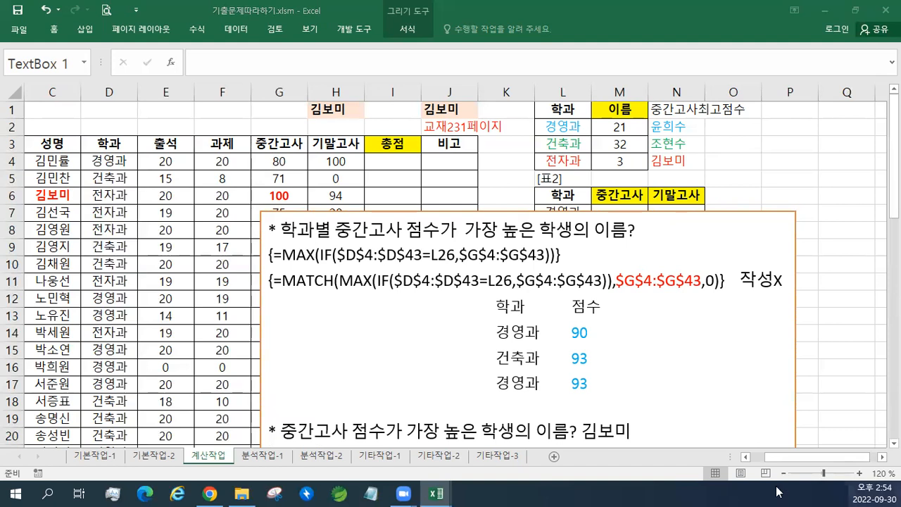
Step: Insert a second 학과/점수 list with 경영과 90, 건축과 93 >> 0 and 경영과 93 below the first example, keeping its source formatting
left_click(323, 408)
type("학과\t점수 경영과\t90 건축과\t93 >> 0 경영과\t93")
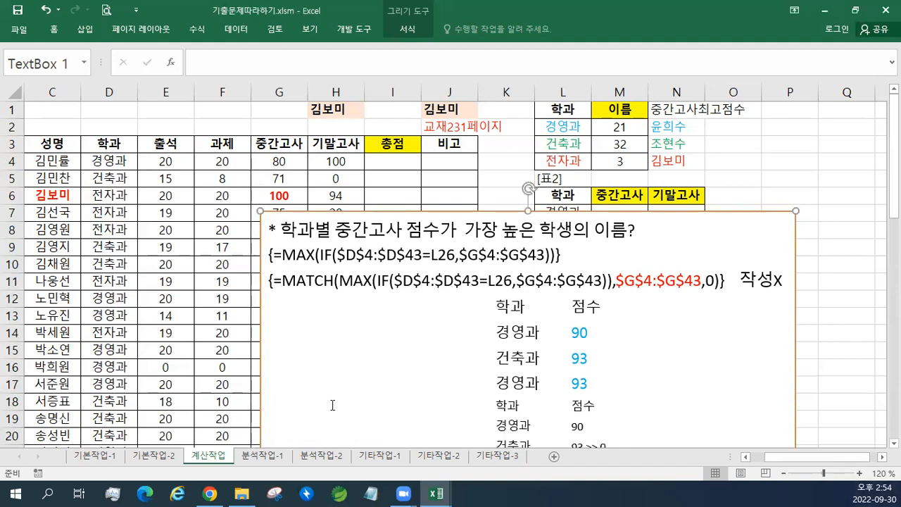
scroll(328, 405, "down", 2)
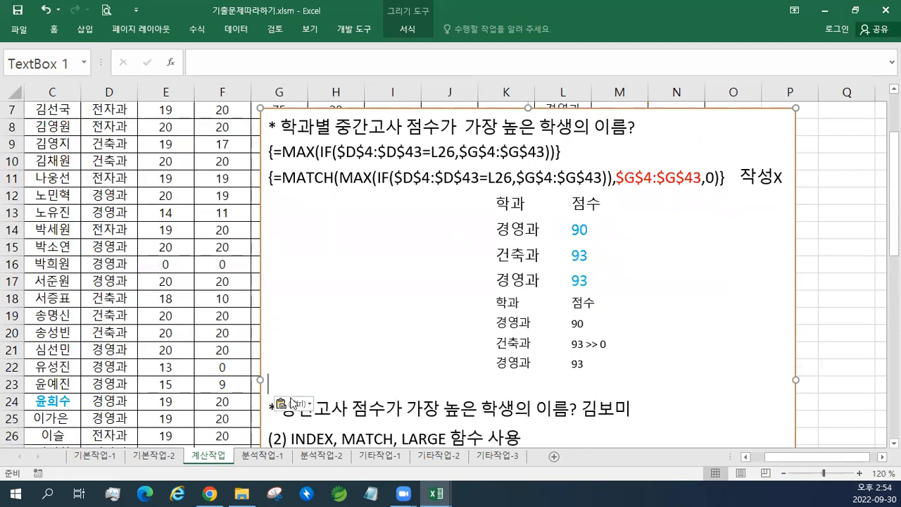
left_click(291, 405)
left_click(306, 438)
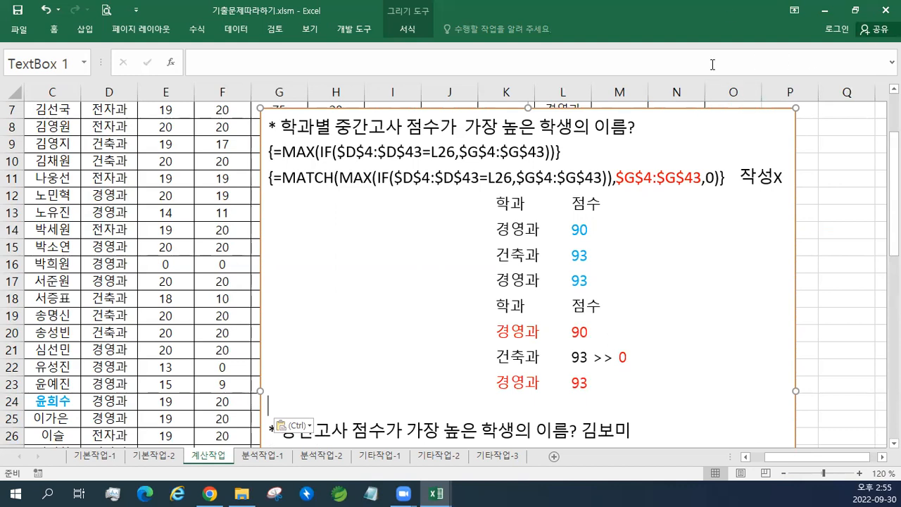
Step: Change the lookup array of the MATCH formula in M2 to ($D$4:$D$43=L2)*$G$4:$G$43
scroll(537, 252, "up", 1)
scroll(537, 251, "up", 2)
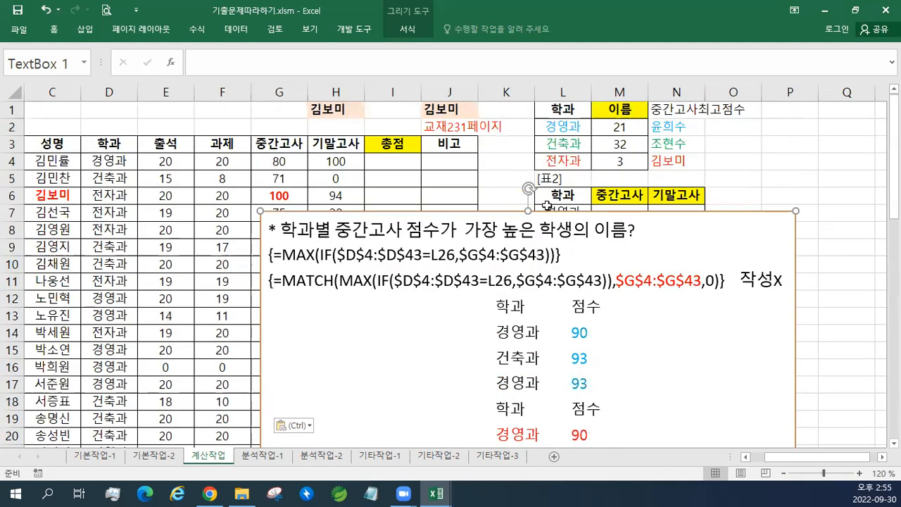
left_click(610, 128)
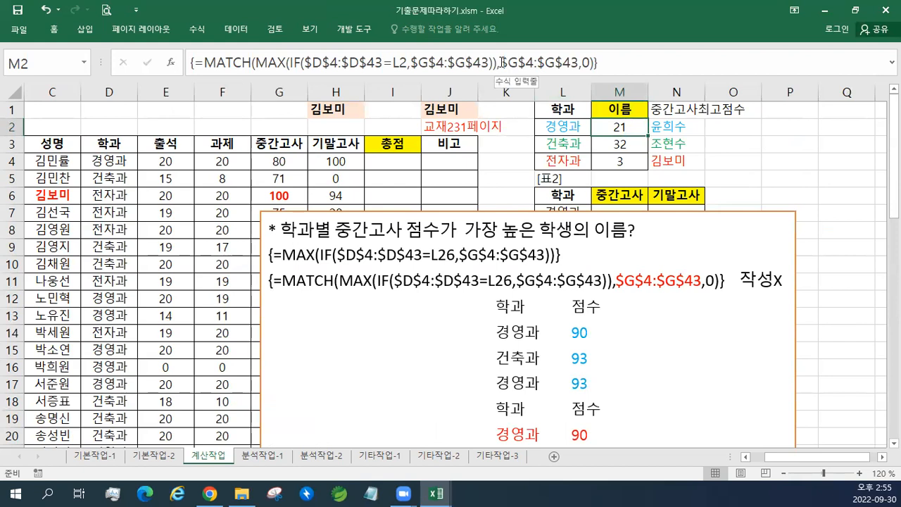
left_click(501, 63)
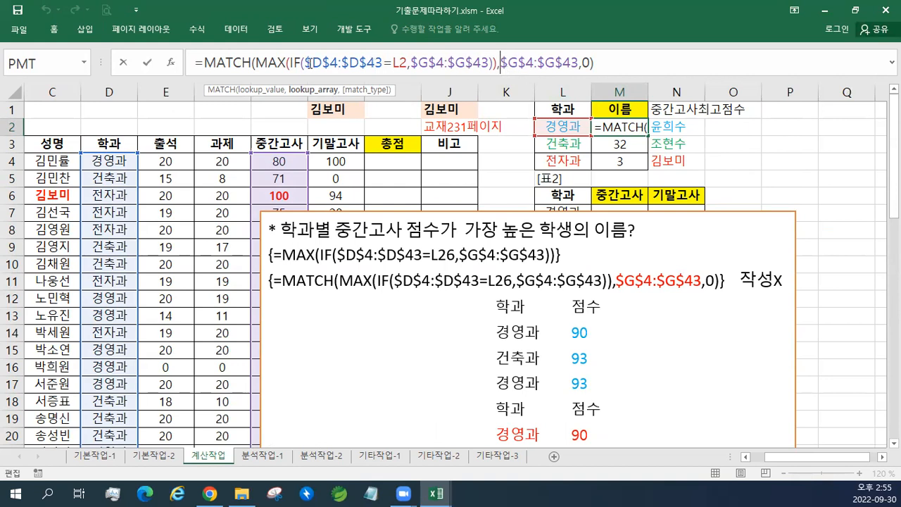
left_click_drag(304, 64, 406, 67)
key("ctrl+c")
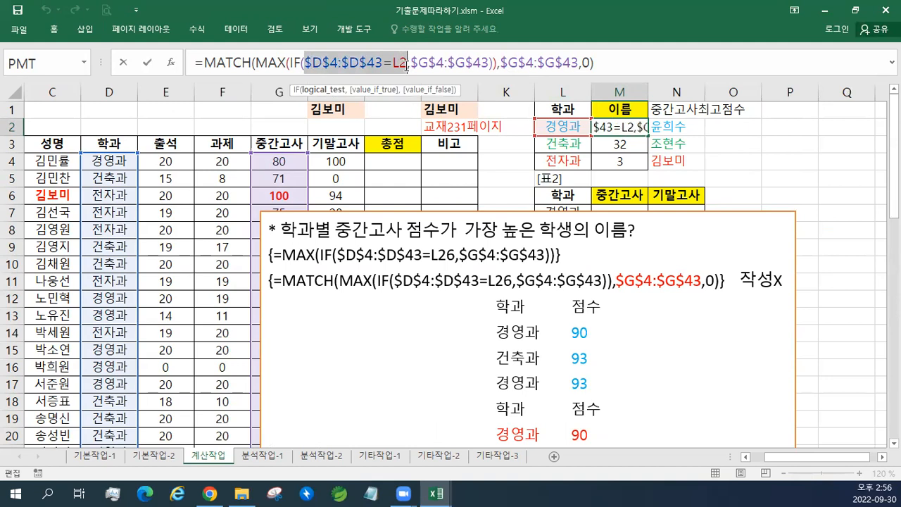
left_click(501, 63)
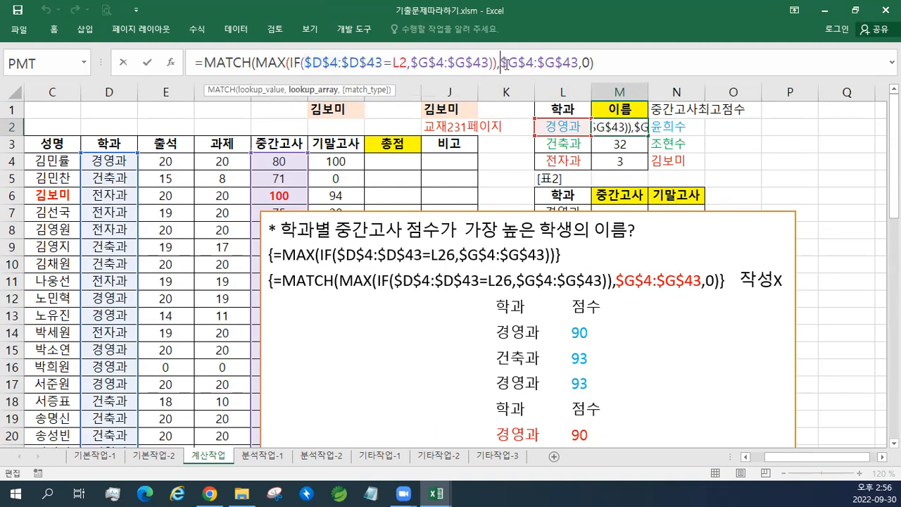
key("ctrl+v")
left_click(501, 63)
type("(")
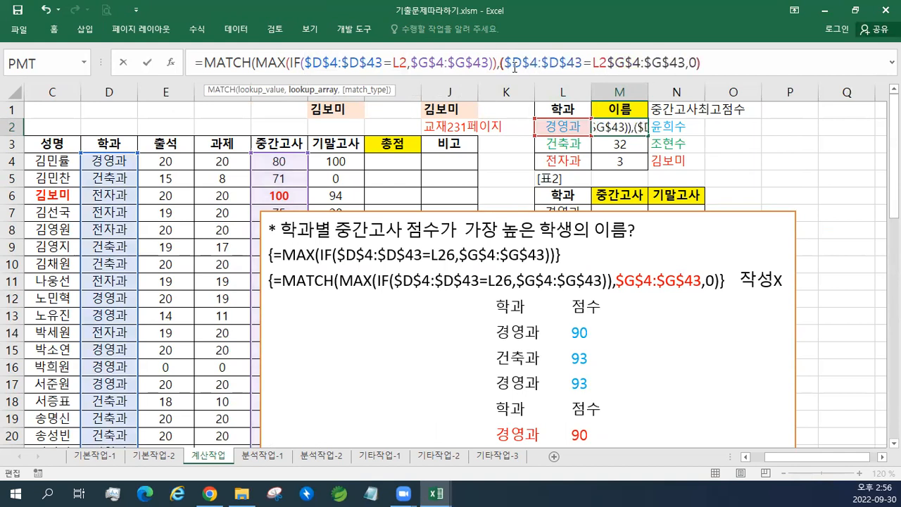
left_click(606, 64)
type(")*")
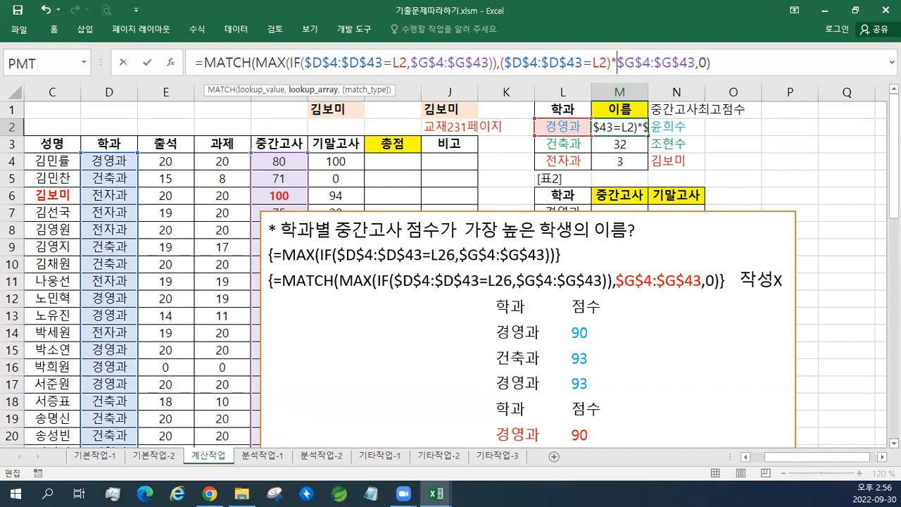
scroll(794, 403, "down", 2)
scroll(794, 404, "down", 2)
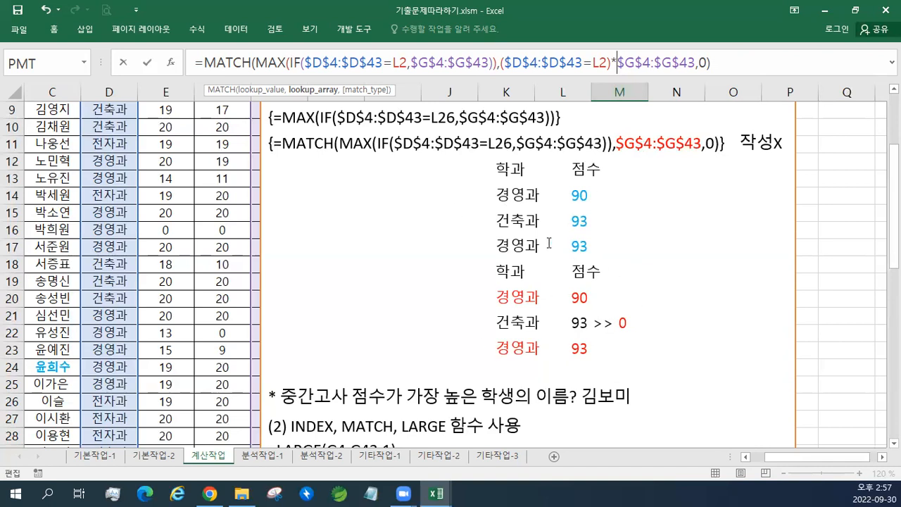
left_click(627, 282)
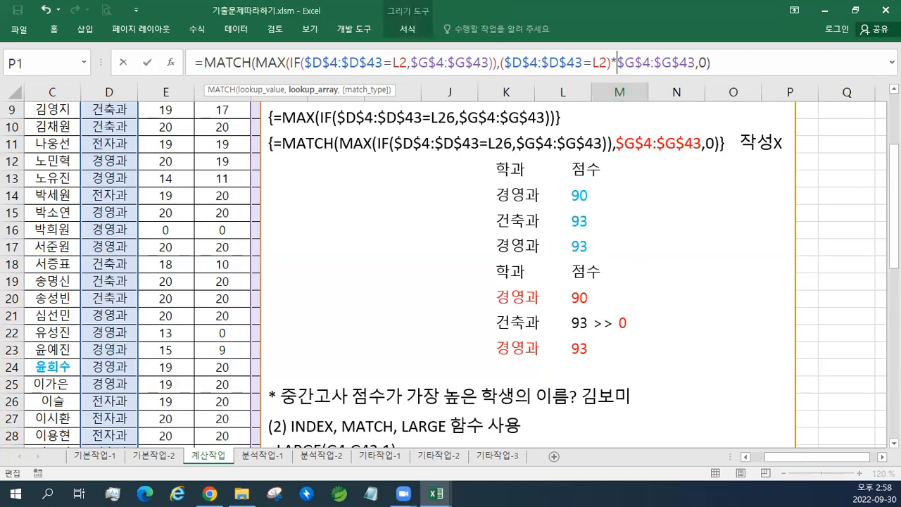
left_click(627, 316)
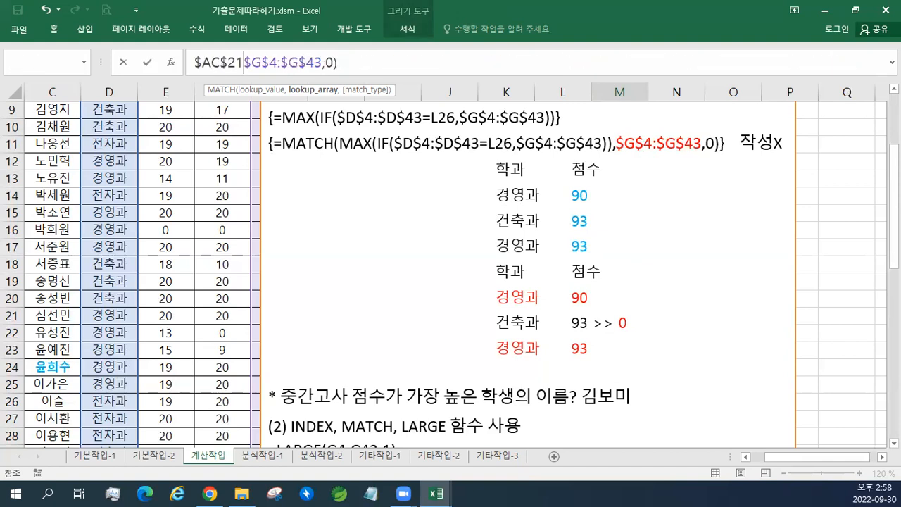
left_click(456, 246)
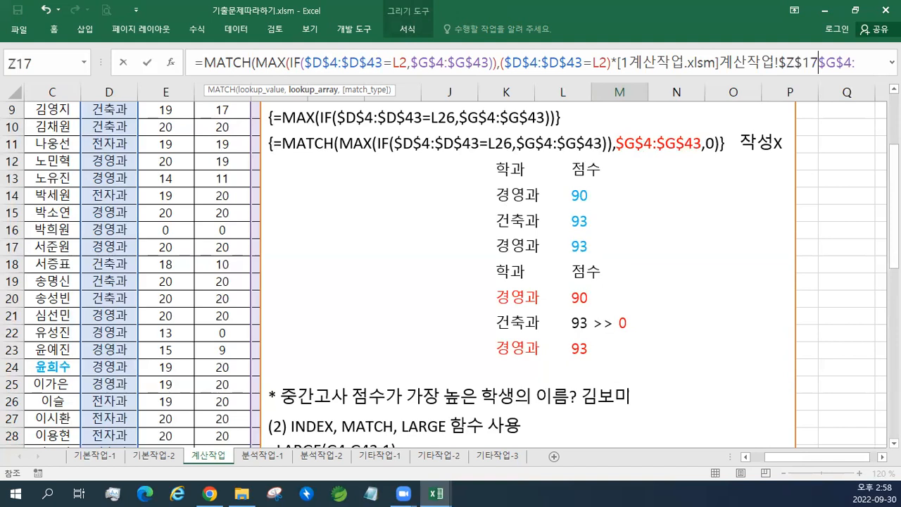
key("BackSpace")
key("BackSpace")
key("BackSpace")
key("BackSpace")
key("BackSpace")
key("BackSpace")
key("BackSpace")
key("BackSpace")
key("BackSpace")
key("BackSpace")
key("BackSpace")
key("BackSpace")
key("BackSpace")
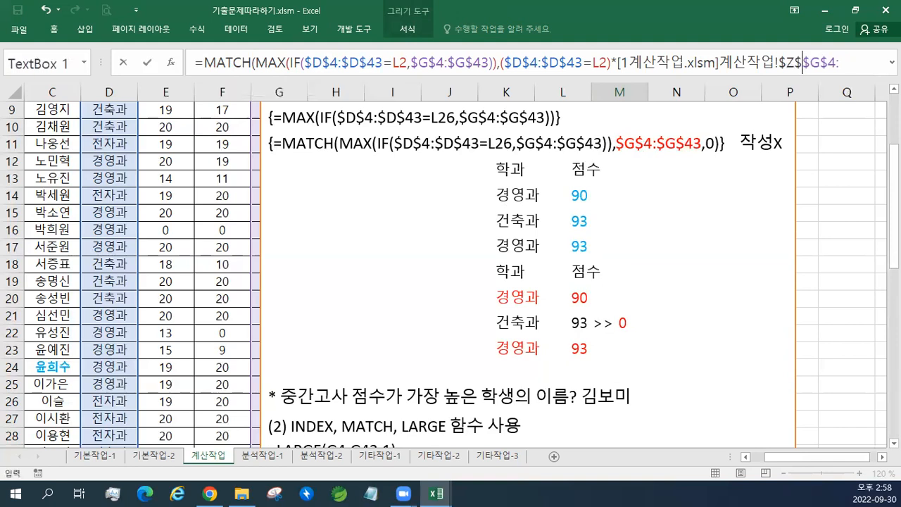
key("BackSpace")
key("BackSpace")
key("BackSpace")
key("BackSpace")
key("BackSpace")
key("BackSpace")
key("BackSpace")
key("BackSpace")
key("BackSpace")
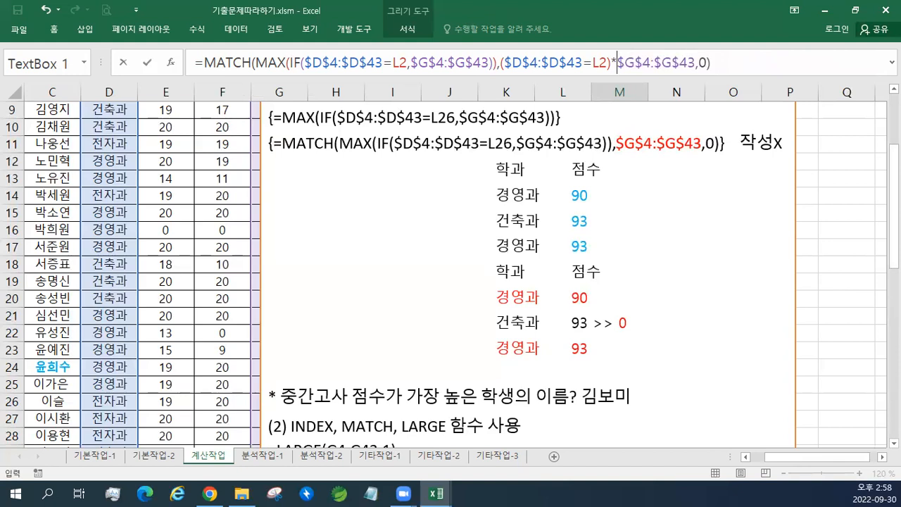
Step: Enter the edited M2 formula as an array formula and fill it down through M4
key("ctrl+shift+Return")
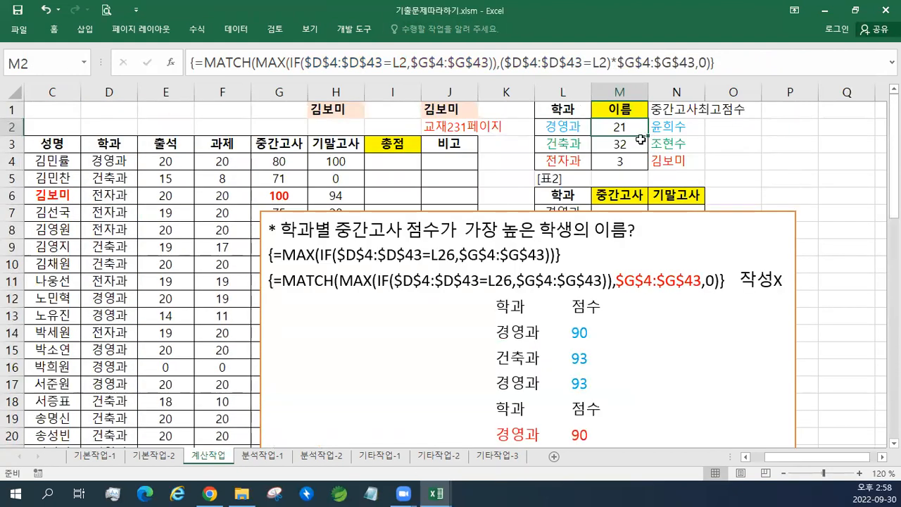
left_click_drag(646, 135, 639, 167)
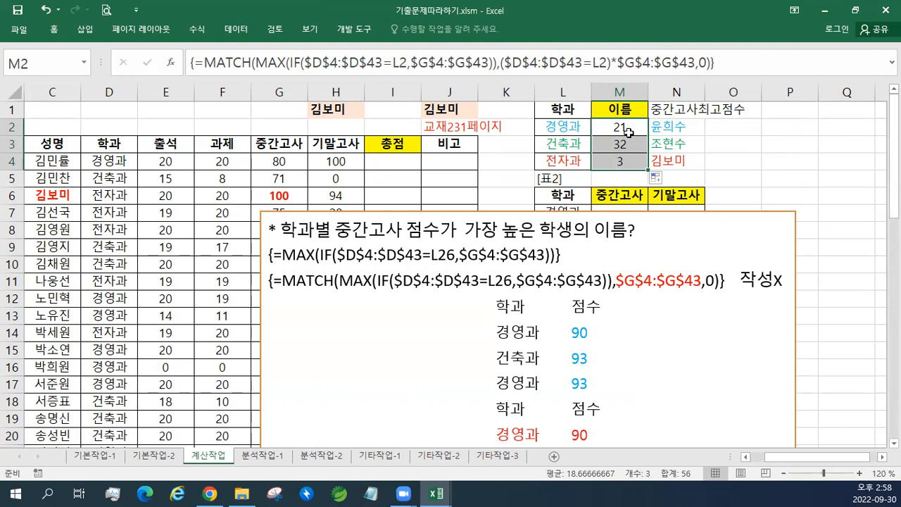
Step: Paste {=MATCH(MAX(IF($D$4:$D$43=L26,$G$4:$G$43)),($D$4:$D$43=L26)*$G$4:$G$43,0)} 작성O as text only between the notes' two example lists
left_click(782, 281)
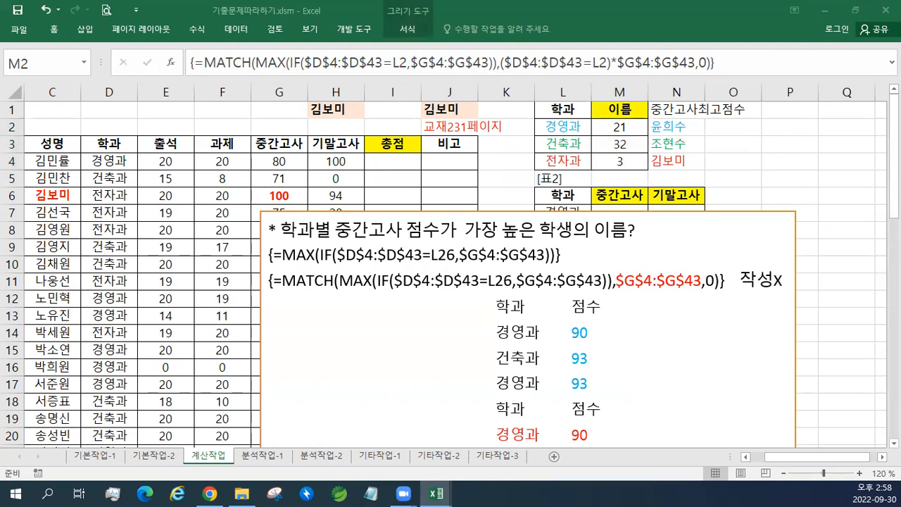
left_click(595, 383)
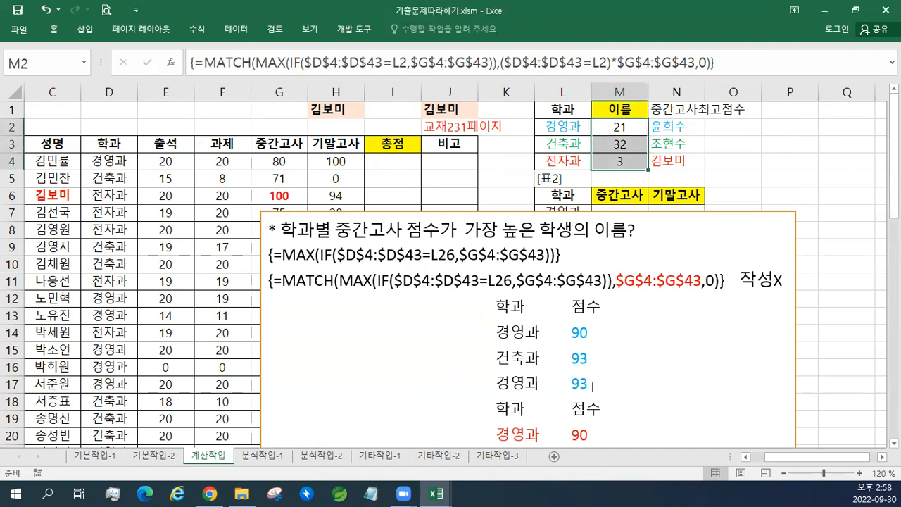
left_click(276, 409)
key("Return")
type("{=MATCH(MAX(IF($D$4:$D$43=L26,$G$4:$G$43)),($D$4:$D$43=L26)*$G$4:$G$43,0)}   작성O")
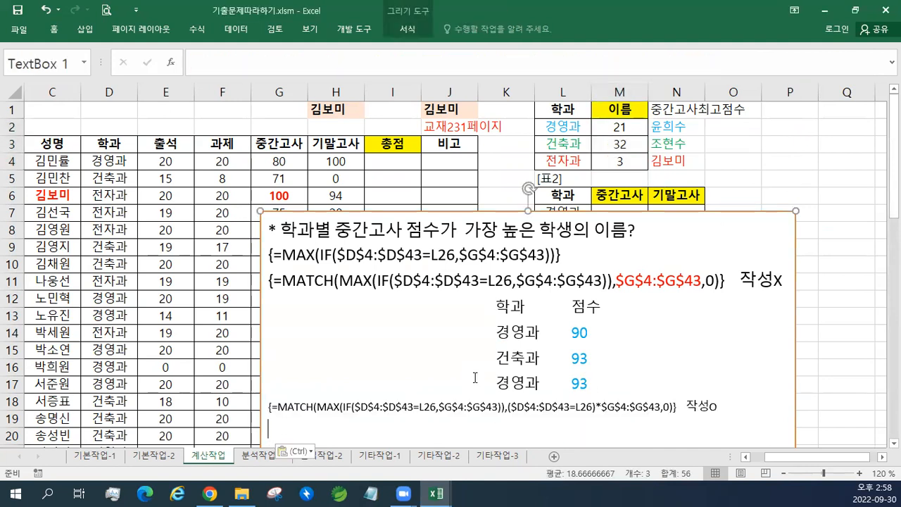
key("ctrl")
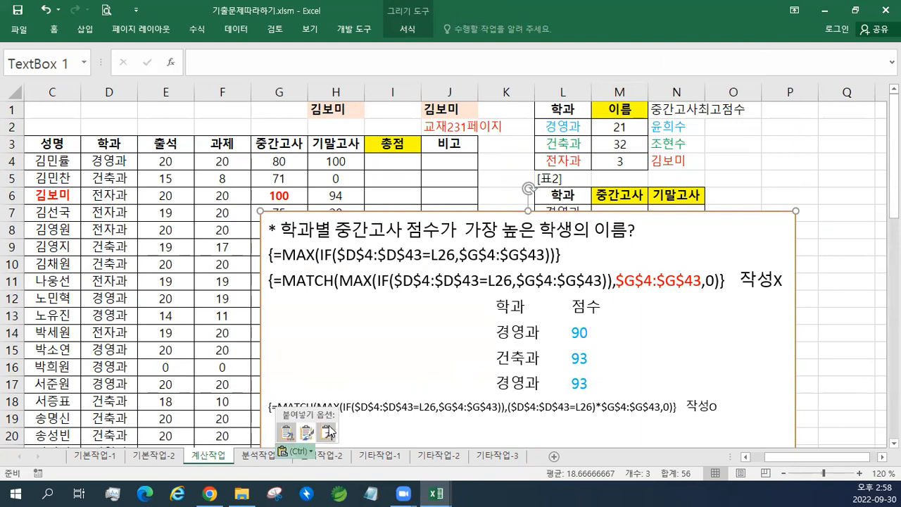
key("t")
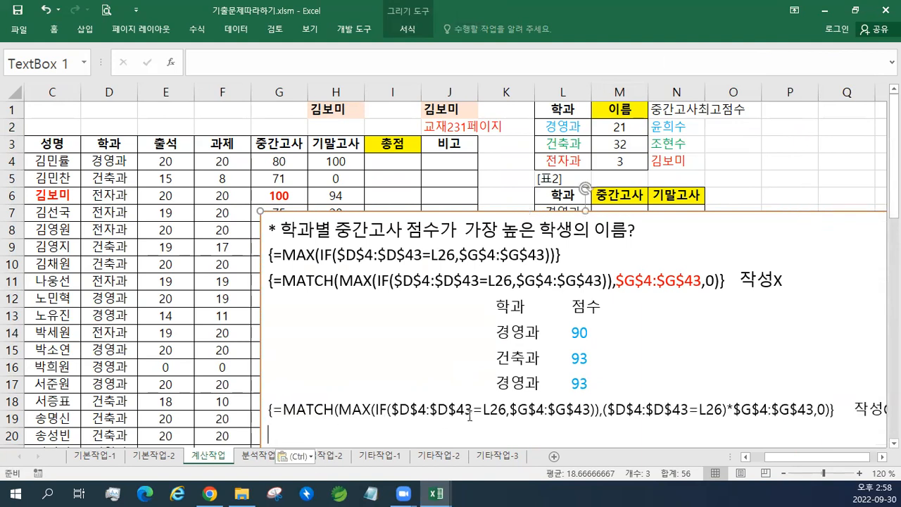
Step: Colour the lookup array ($D$4:$D$43=L26)*$G$4:$G$43 red in the notes' second MATCH formula
left_click(882, 458)
left_click(432, 409)
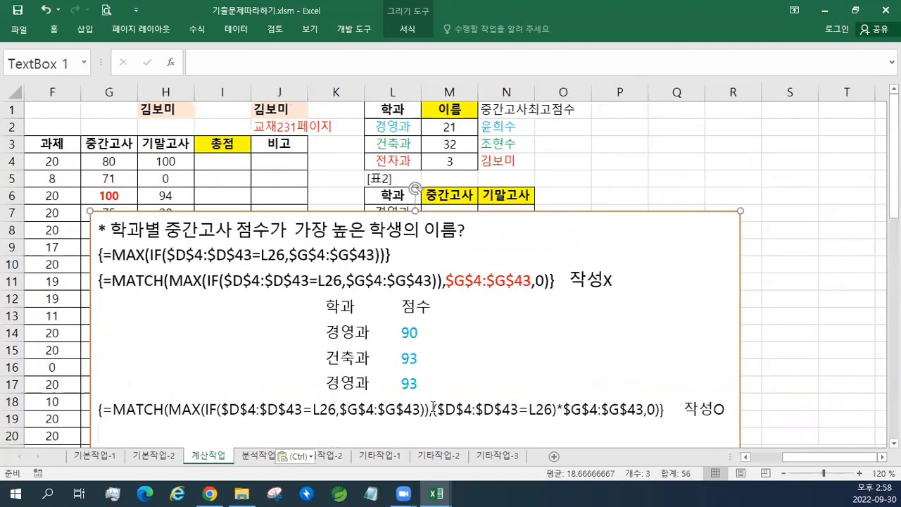
key("shift+Right")
key("shift+Right")
key("shift+Right")
key("shift+Right")
key("shift+Right")
key("shift+Right")
key("shift+Right")
key("shift+Right")
key("shift+Right")
key("shift+Right")
key("shift+Right")
key("shift+Right")
key("shift+Right")
key("shift+Right")
key("shift+Right")
key("shift+Right")
key("shift+Right")
key("shift+Right")
key("shift+Right")
key("shift+Right")
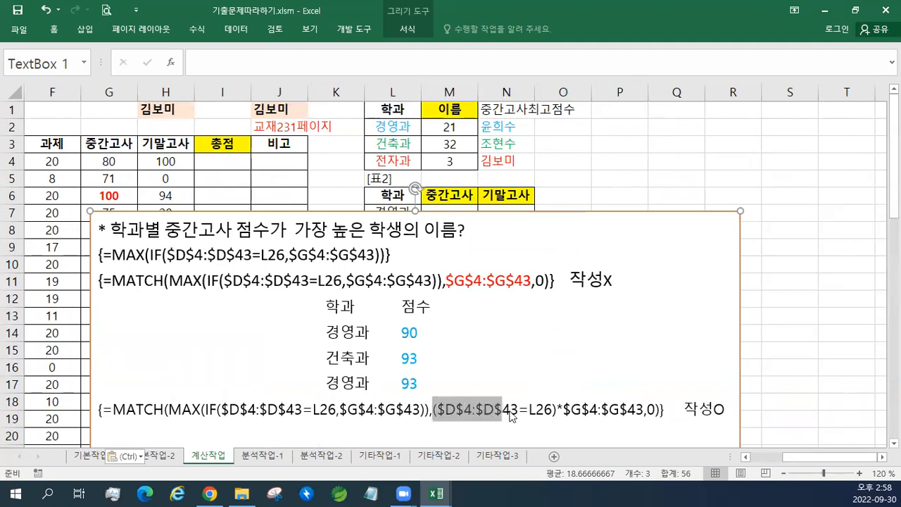
key("shift+Left")
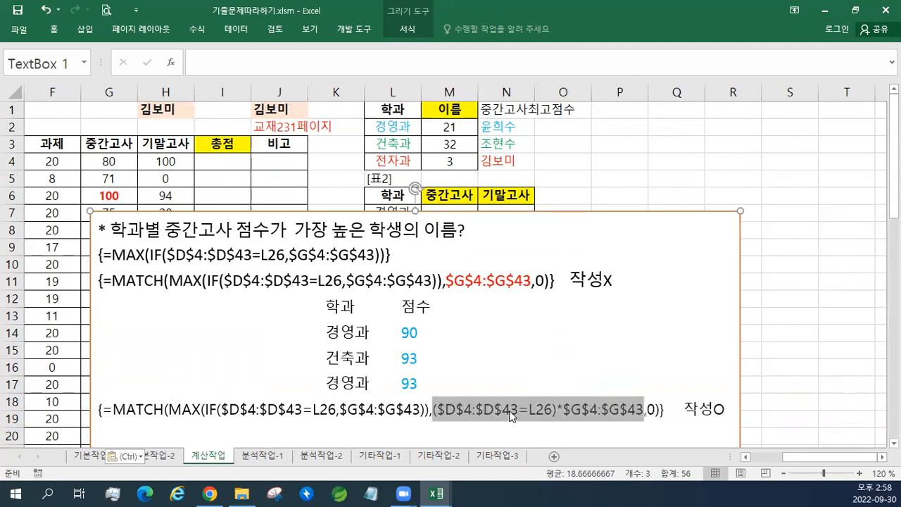
right_click(513, 415)
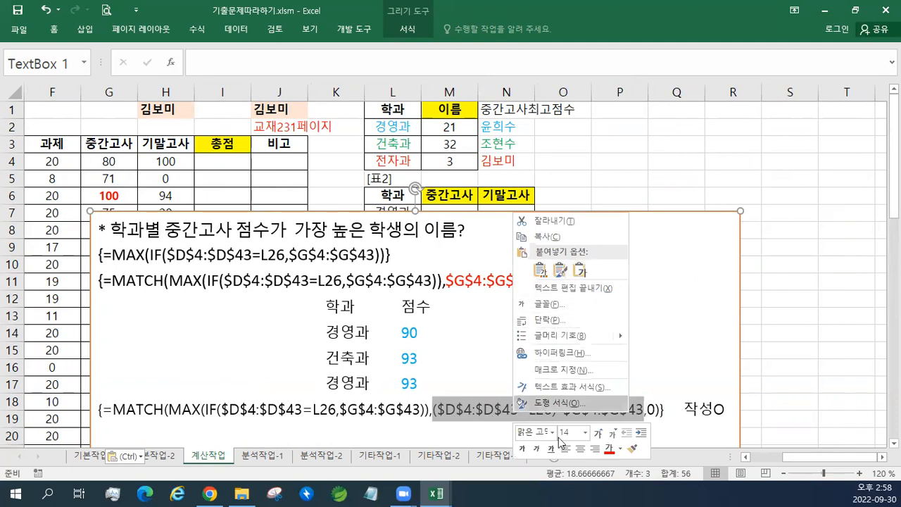
left_click(609, 448)
left_click(512, 420)
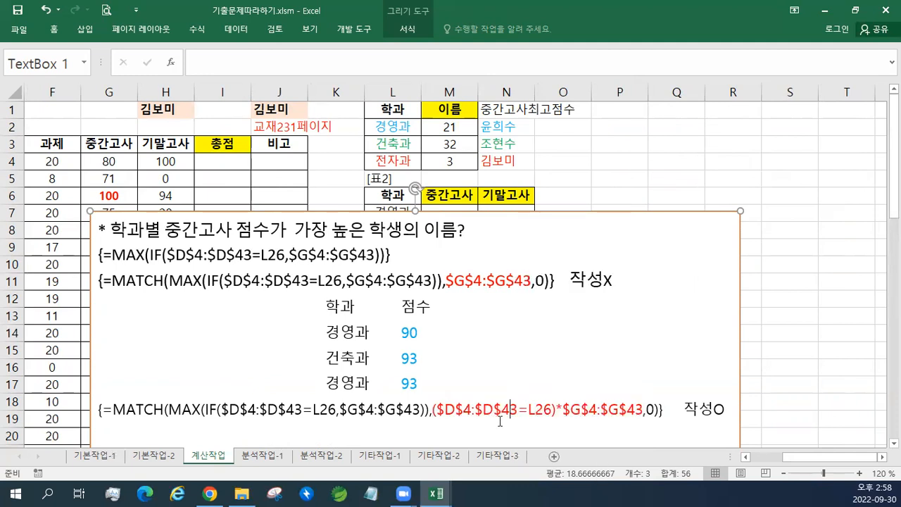
scroll(503, 414, "down", 1)
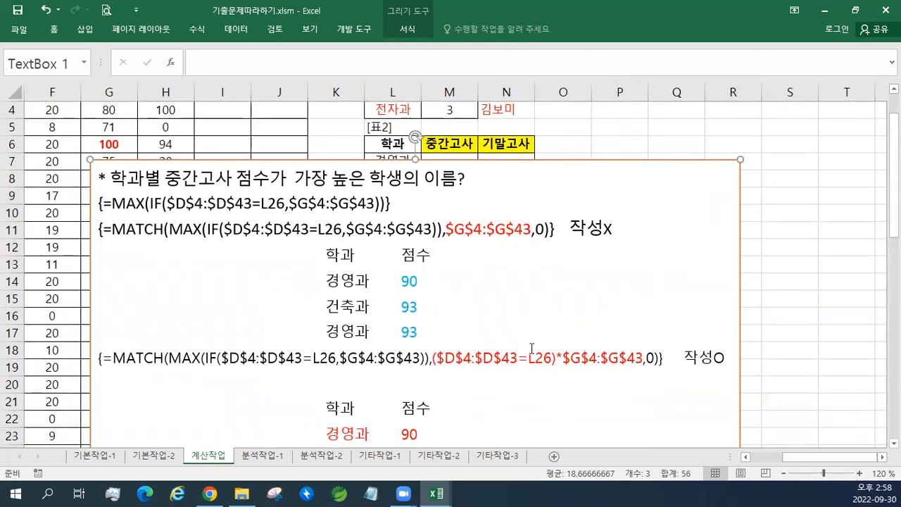
left_click_drag(561, 372, 556, 359)
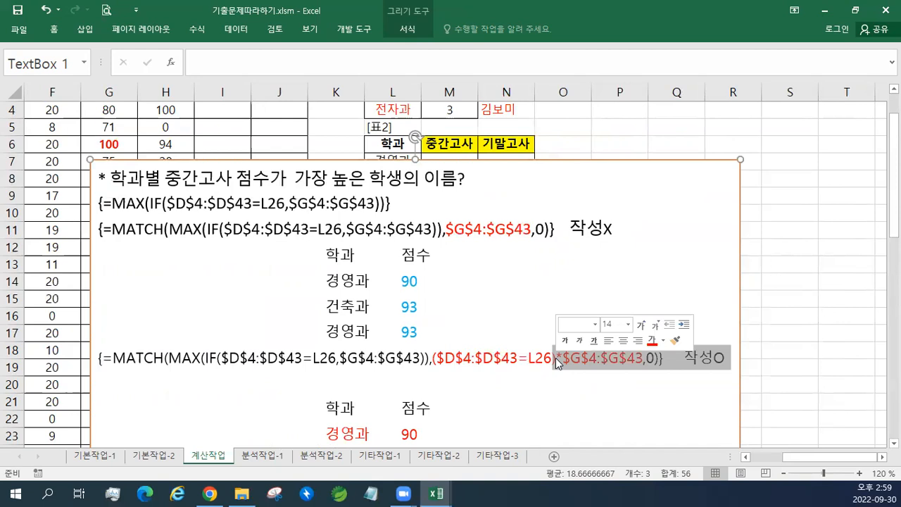
left_click(404, 358)
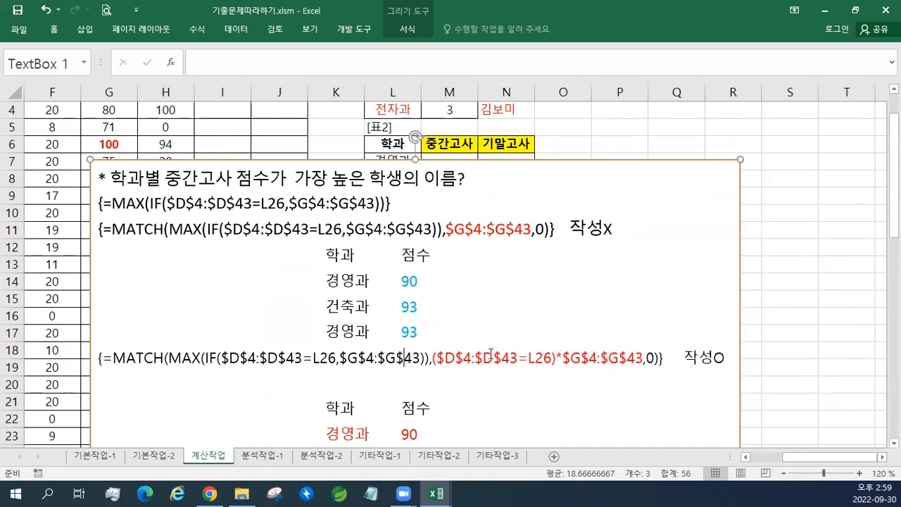
scroll(610, 243, "up", 1)
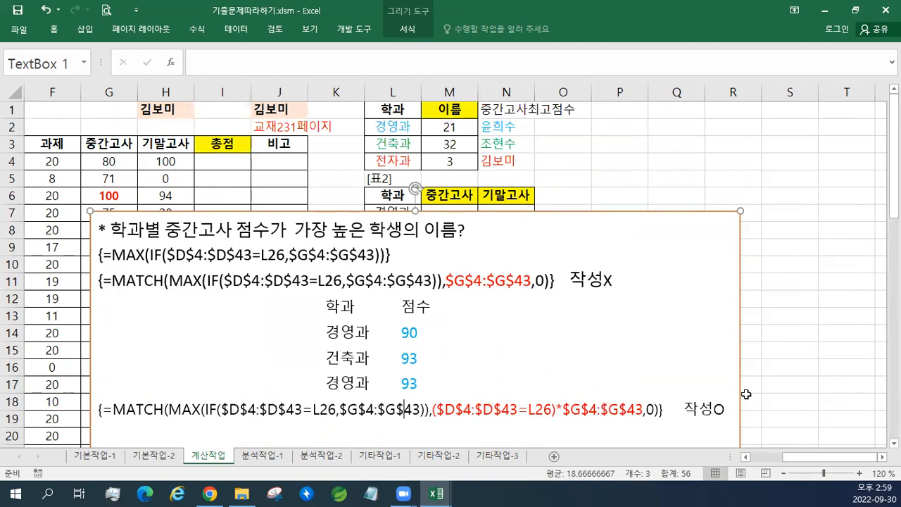
Step: Insert INDEX( with the absolute name range $C$4:$C$43 and a comma before MATCH in the M2 formula
left_click_drag(791, 457, 708, 460)
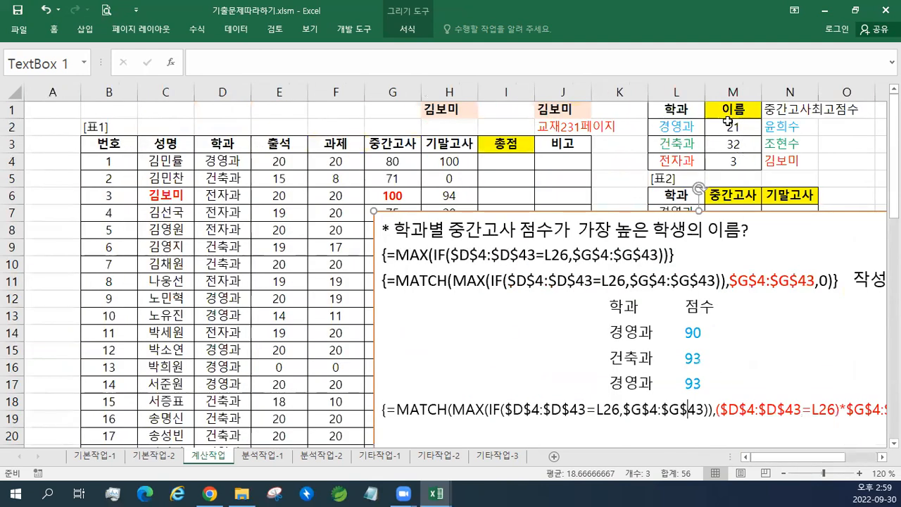
double_click(611, 127)
left_click(597, 128)
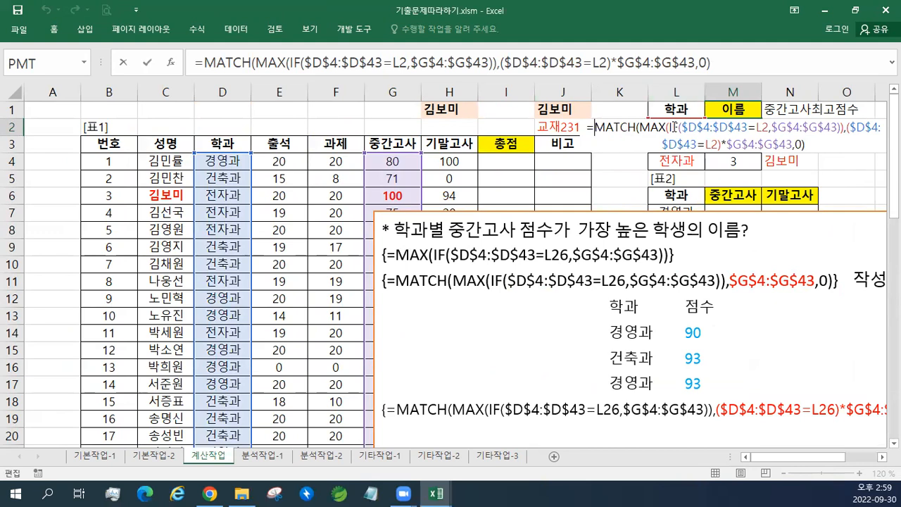
type("INDEX")
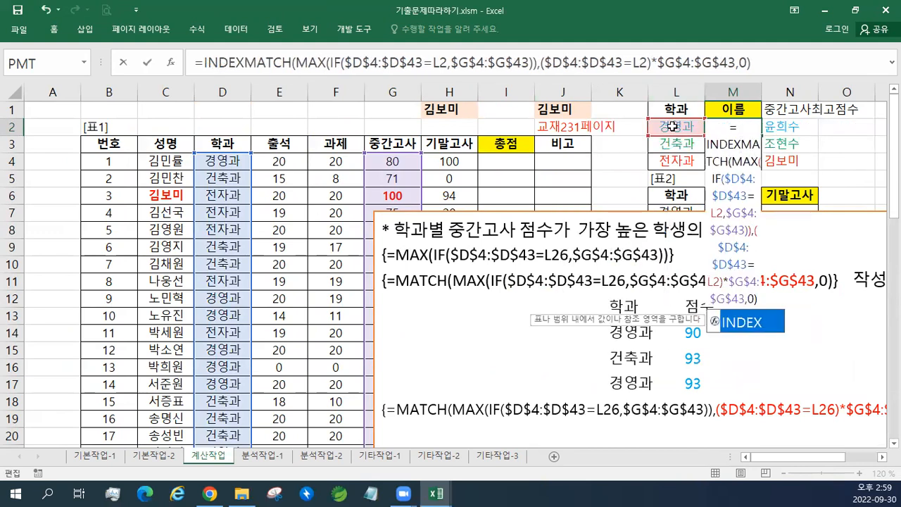
type("(")
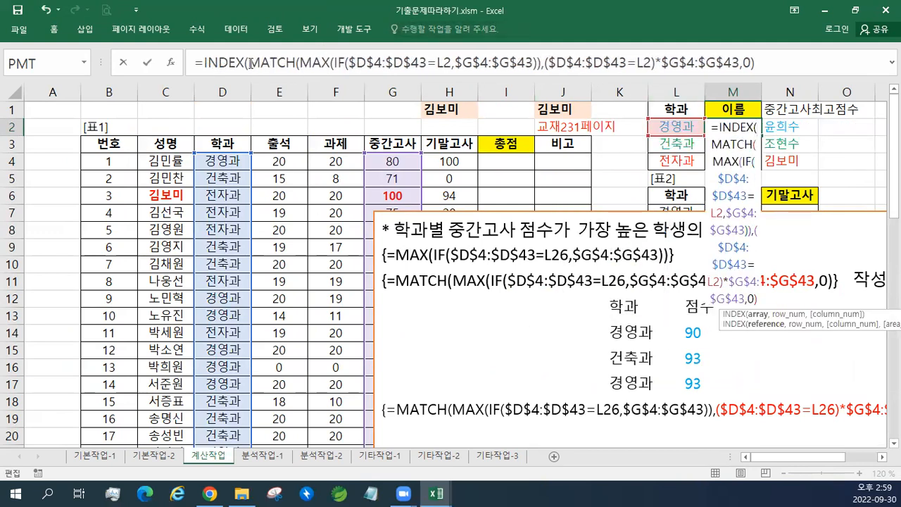
left_click_drag(164, 158, 171, 431)
key("F4")
scroll(256, 366, "up", 8)
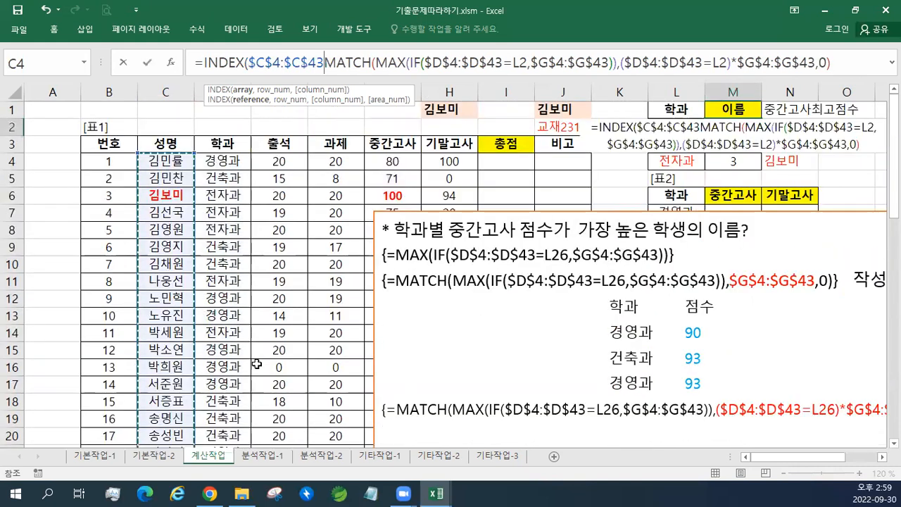
type(",")
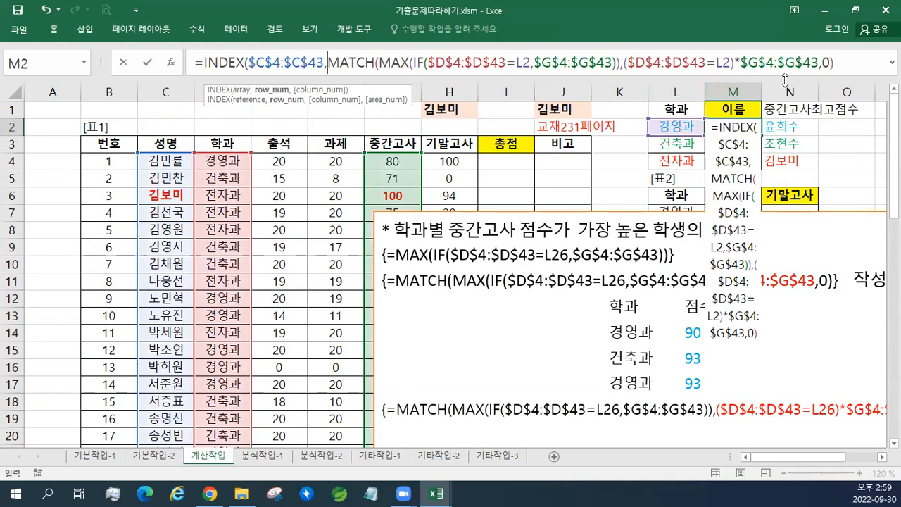
Step: Close M2's INDEX formula with column number 1, enter it as an array formula and fill it down through M4
left_click(850, 61)
type(",1)")
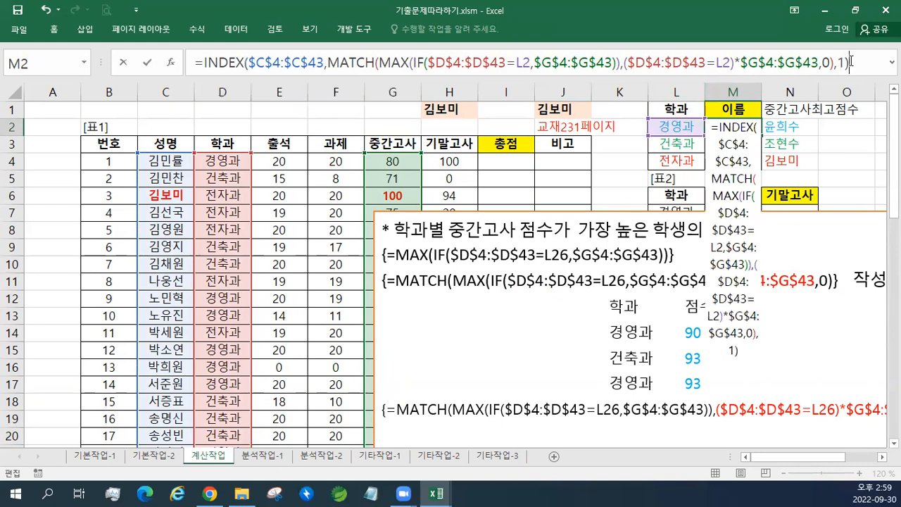
key("ctrl+shift+Return")
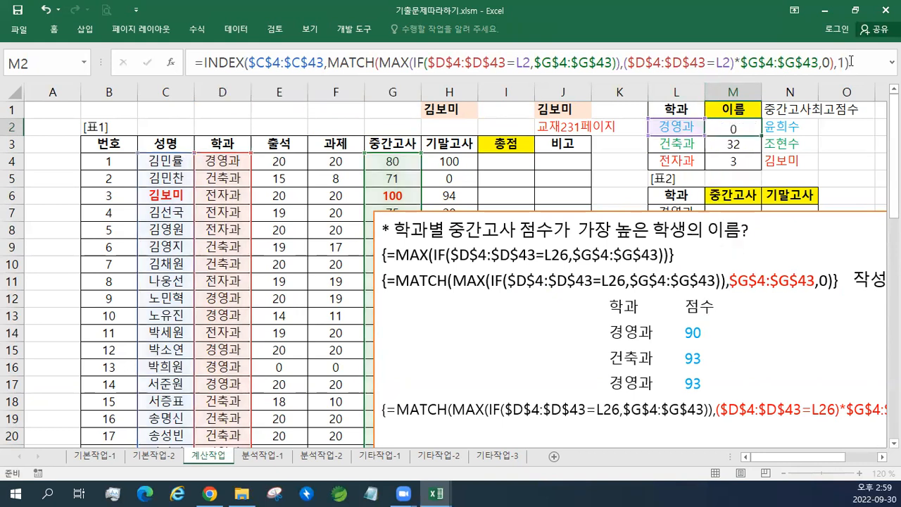
left_click_drag(762, 135, 763, 169)
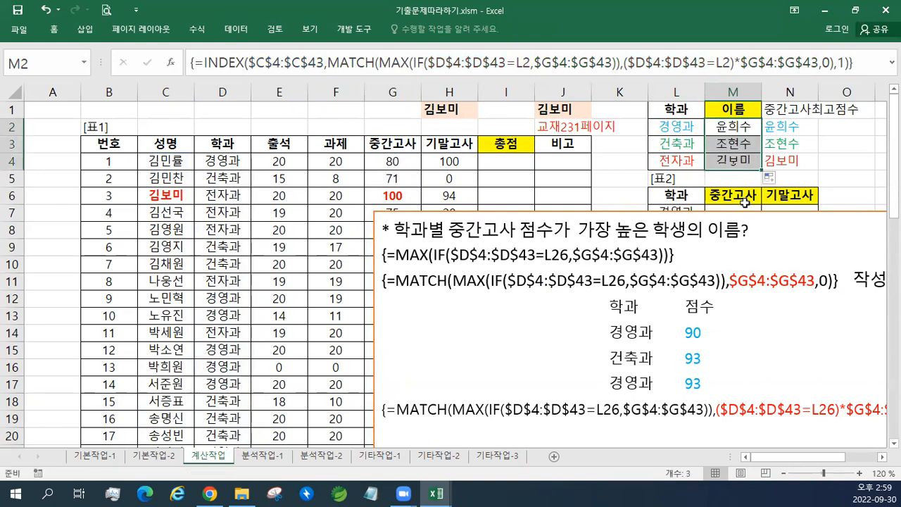
Step: Move the notes text box over the student table, clear of the M2 results, and copy the whole M2 formula
left_click(662, 211)
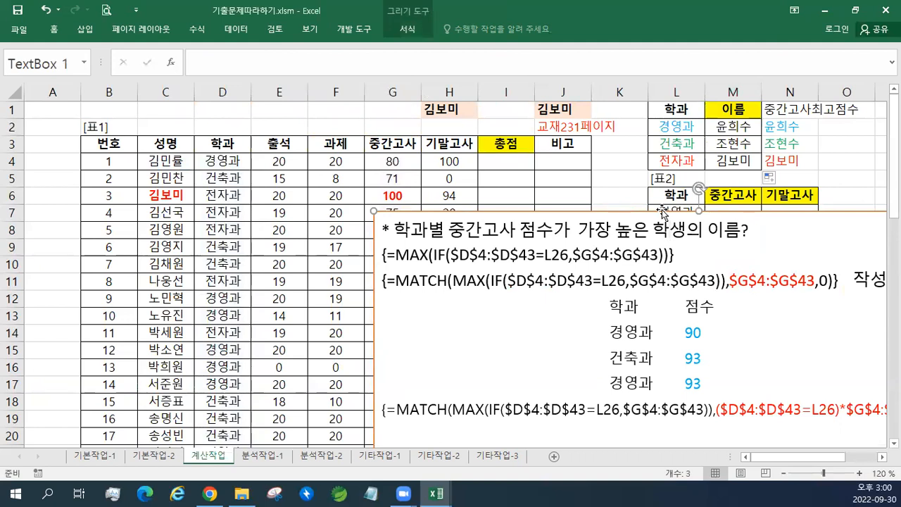
left_click_drag(663, 211, 447, 185)
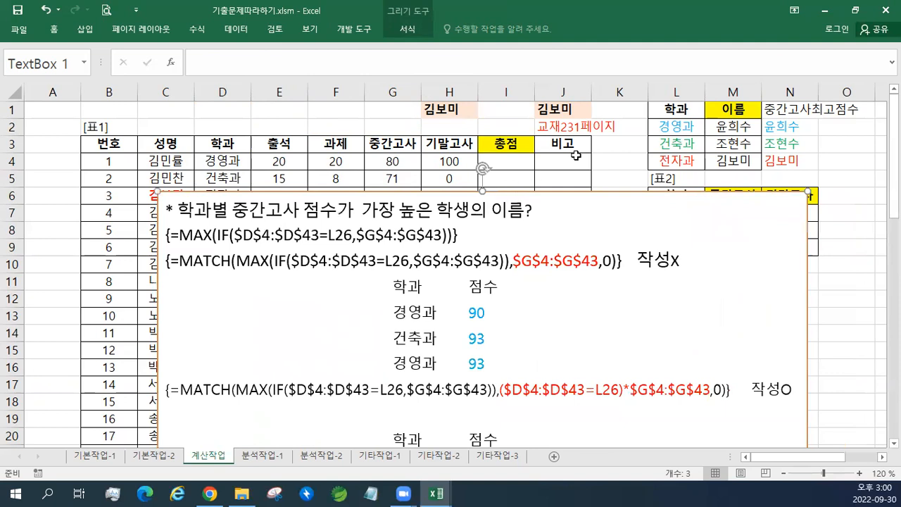
left_click(725, 128)
left_click(861, 63)
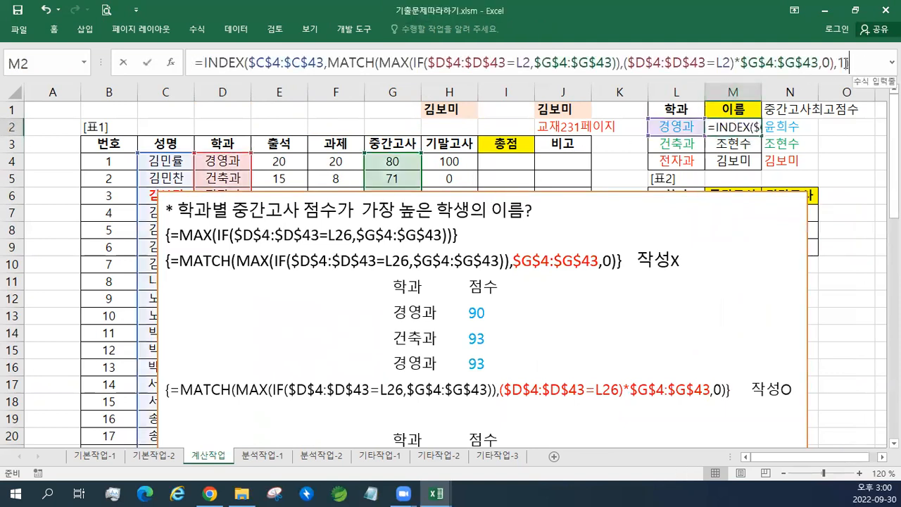
left_click_drag(7, 6, 2, 5)
key("ctrl+c")
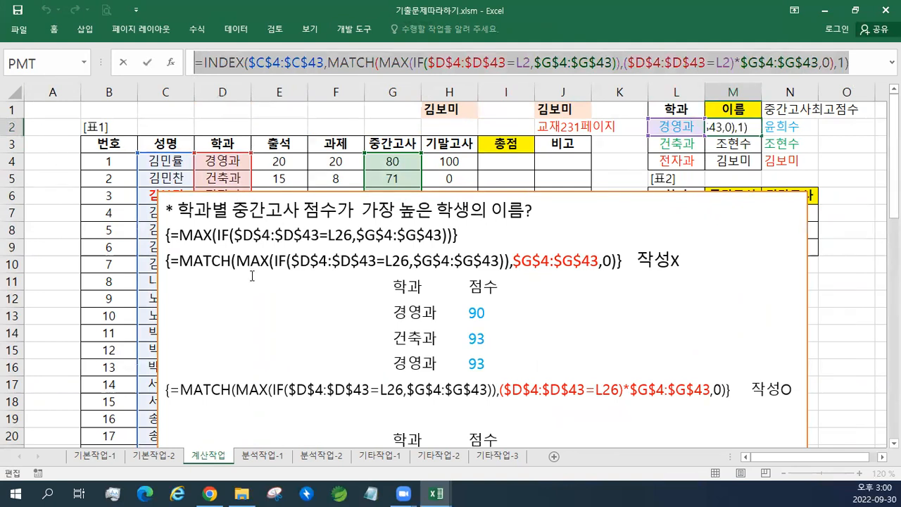
Step: Remove the blank line above the notes' second example list and paste the INDEX formula below that list, followed by an empty line
left_click(366, 319)
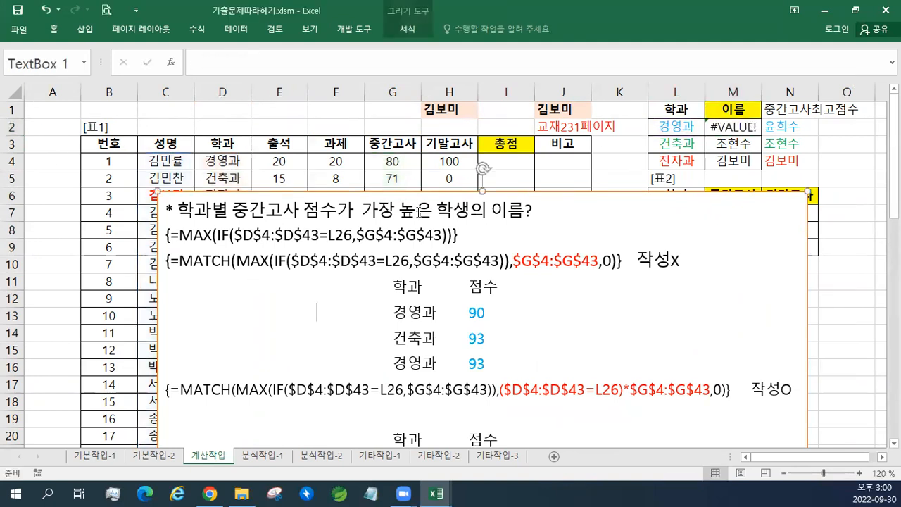
scroll(438, 271, "down", 4)
left_click(355, 202)
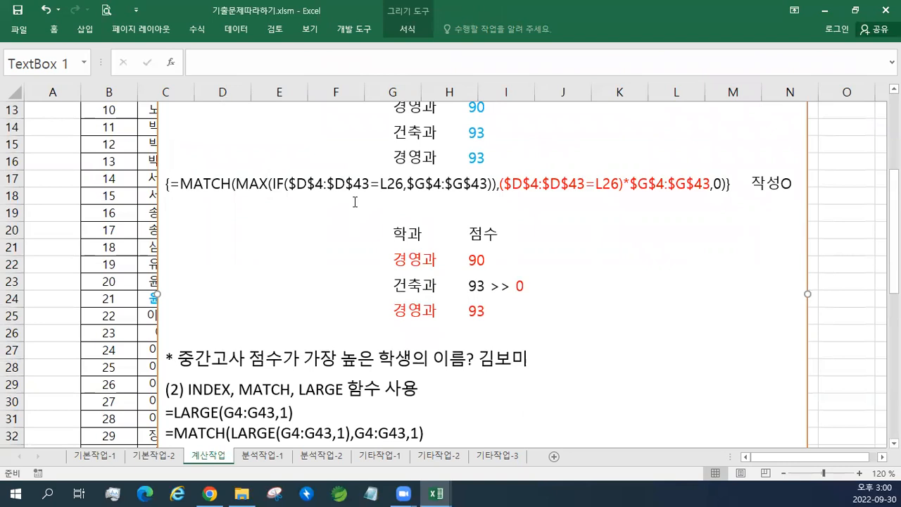
key("Delete")
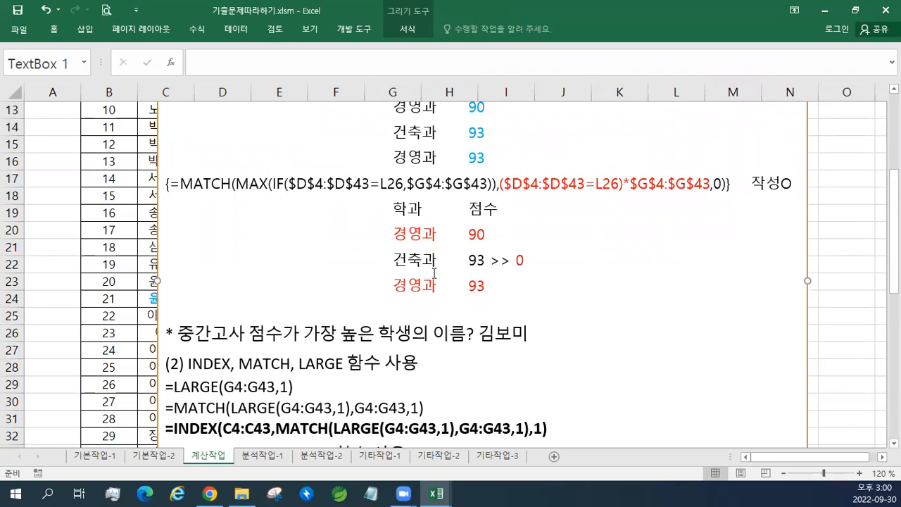
left_click(217, 310)
key("ctrl+v")
left_click_drag(159, 247, 113, 246)
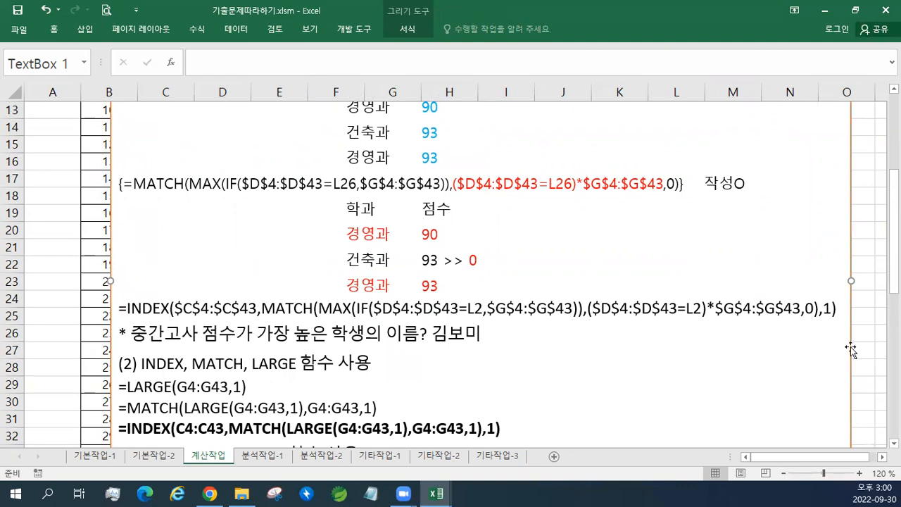
key("Return")
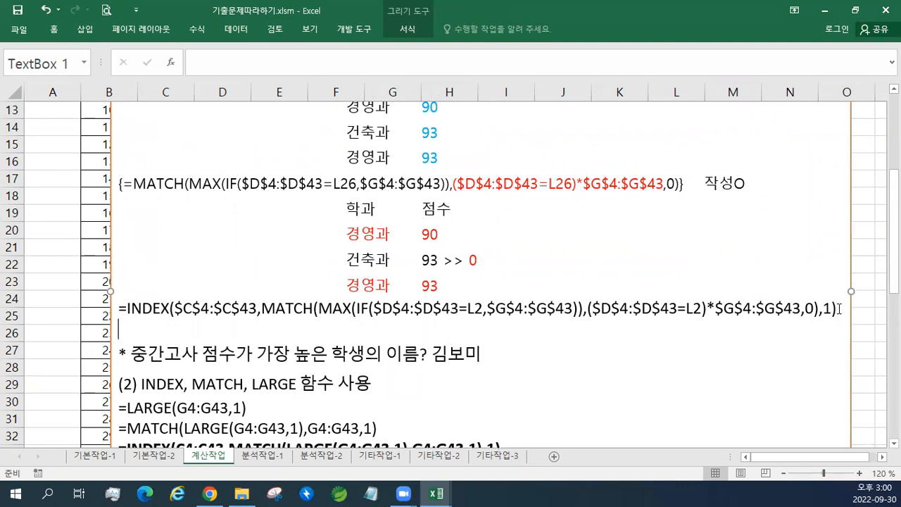
Step: Enclose the pasted INDEX formula in braces { } and make the line bold in the notes
key("Home")
type("{")
key("End")
type("}")
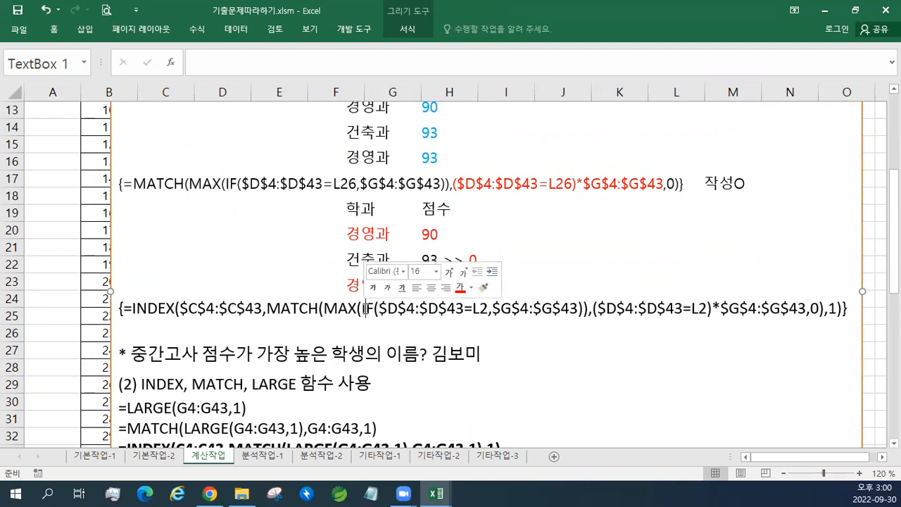
triple_click(365, 308)
left_click(373, 289)
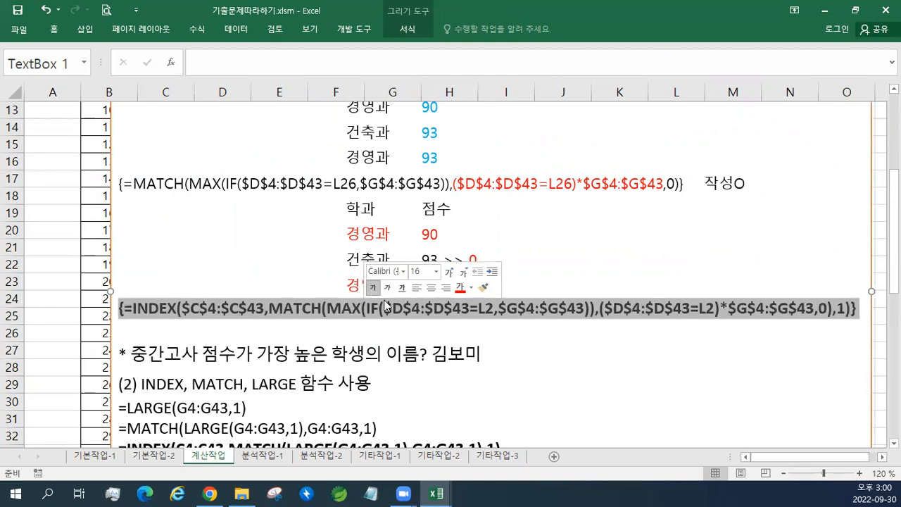
left_click(479, 338)
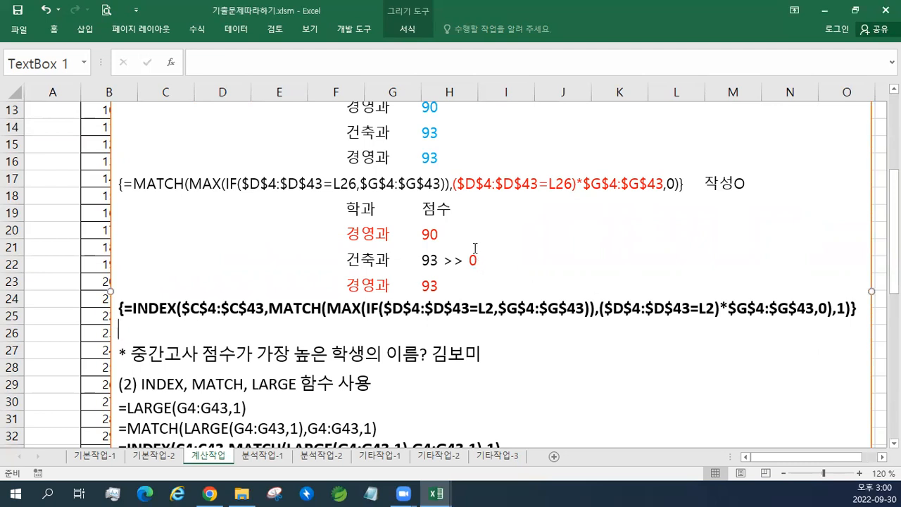
Step: Re-enter the INDEX formula in M2 as an array formula
scroll(475, 248, "up", 2)
scroll(475, 248, "down", 2)
scroll(476, 248, "up", 4)
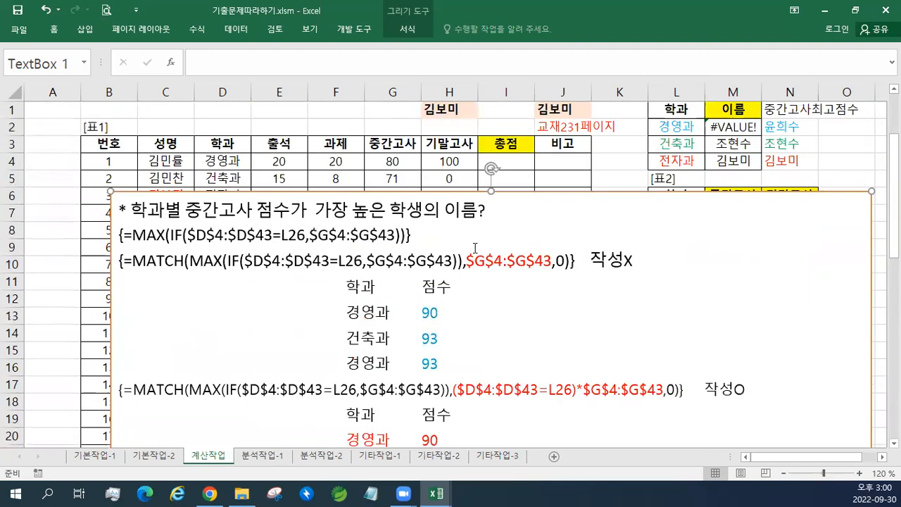
left_click(725, 128)
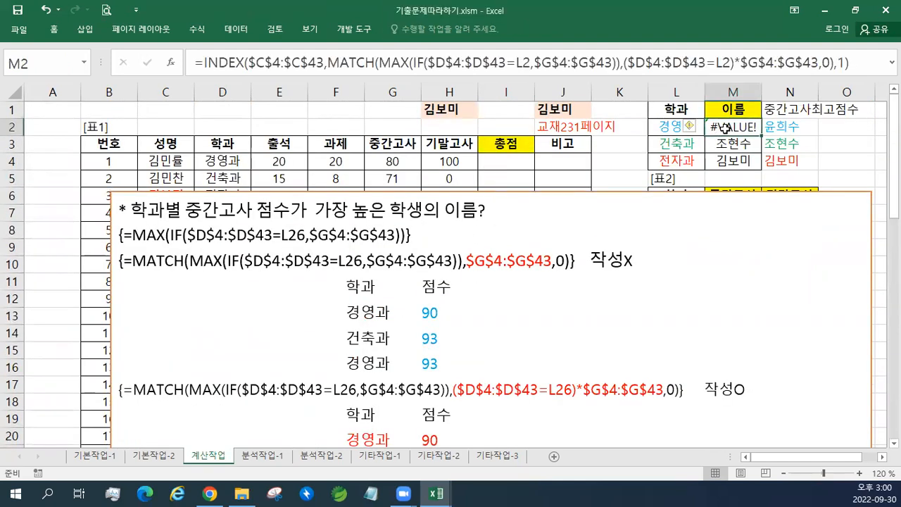
double_click(725, 128)
key("ctrl+shift+Return")
double_click(725, 129)
key("ctrl+shift+Return")
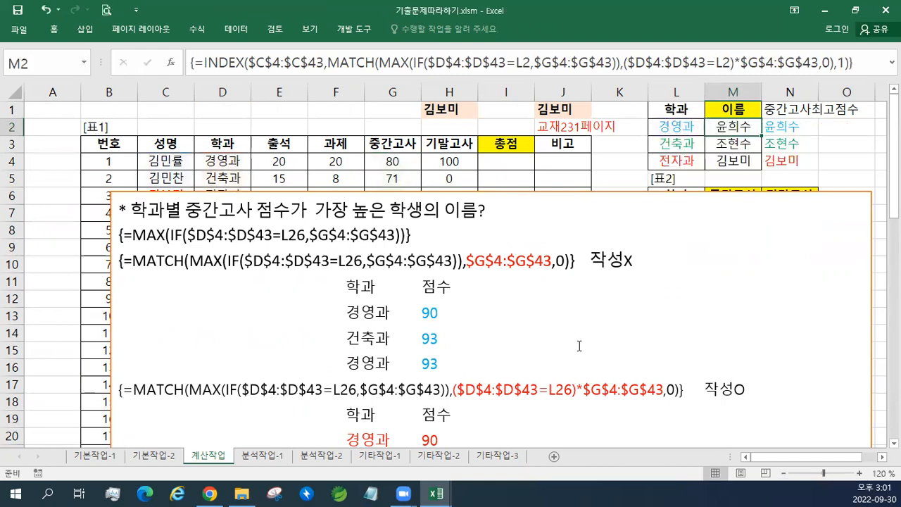
Step: Paste the heading (1) INDEX, MATCH, MAX, IF 함수를 이용한 배열수식 as text only below the notes' department question, without a blank line after it
scroll(579, 343, "down", 4)
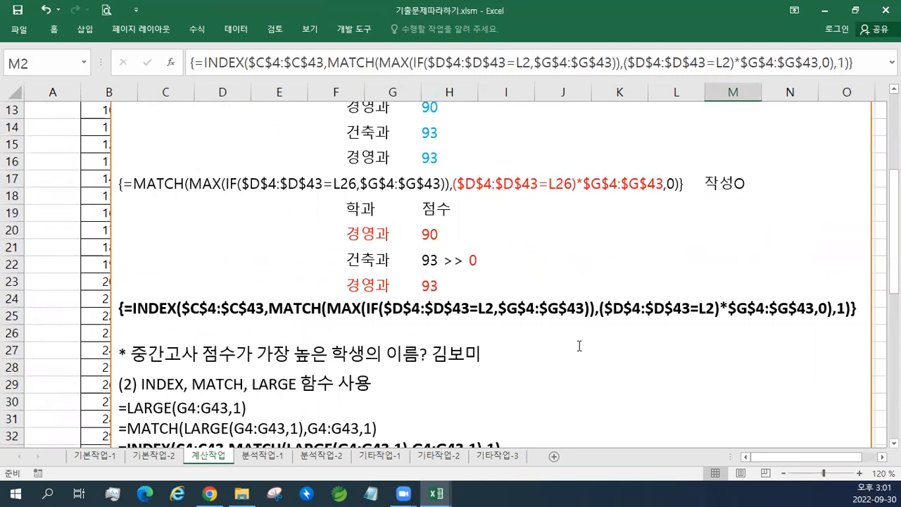
scroll(581, 347, "up", 3)
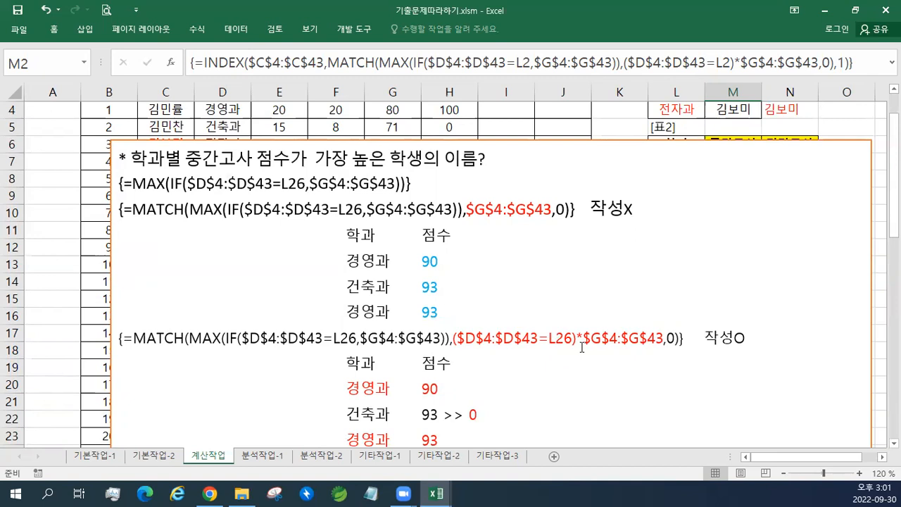
left_click(527, 165)
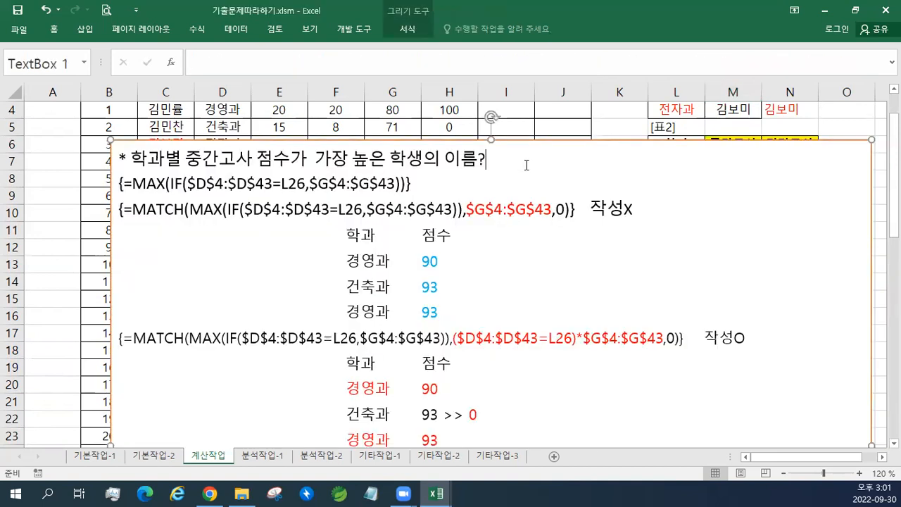
key("Return")
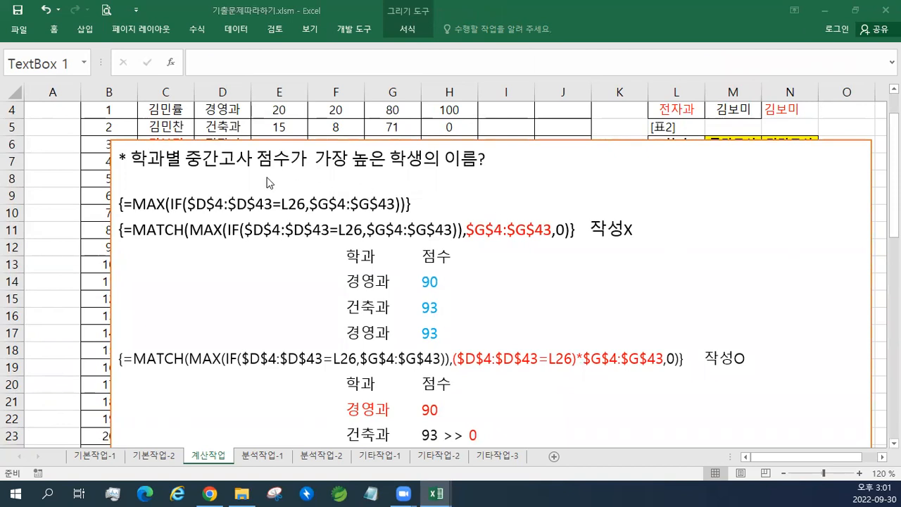
type("(1) INDEX, MATCH, MAX, IF 함수를 이용한 배열수식")
left_click(147, 225)
left_click(180, 257)
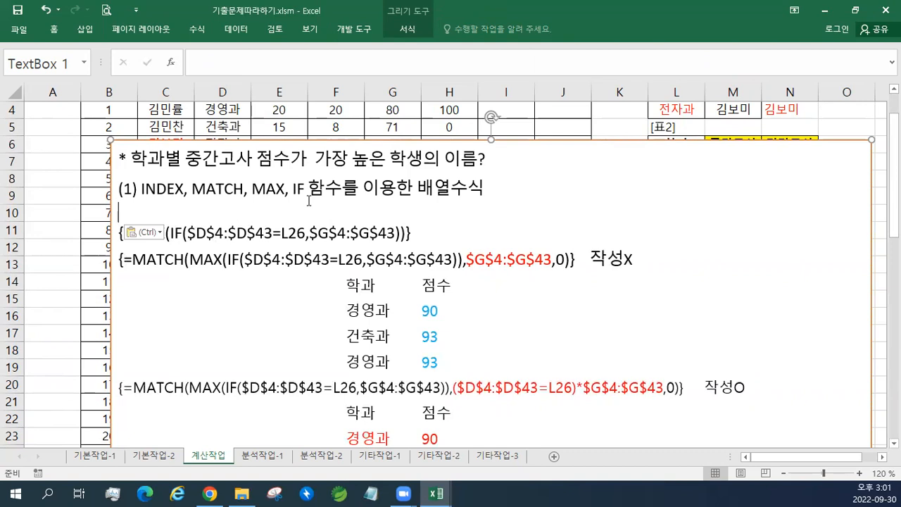
key("Delete")
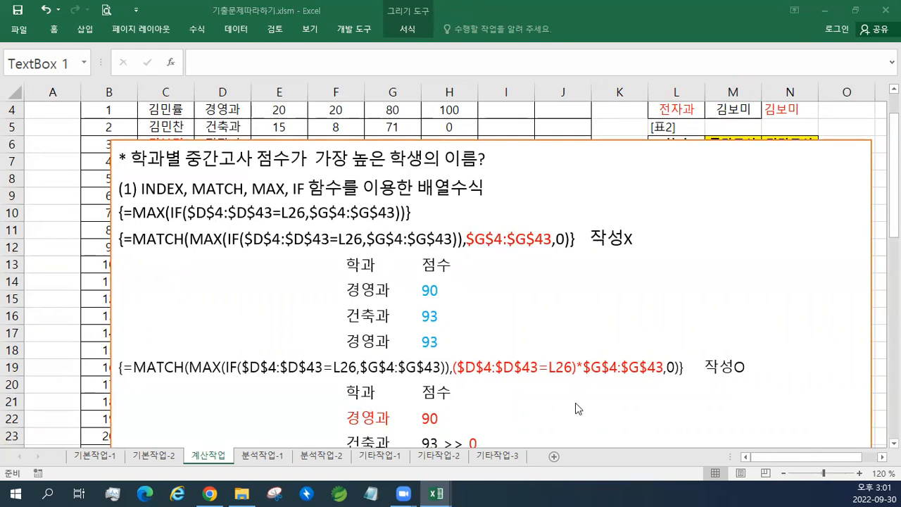
Step: Add a line (2) directly below the department question and paste (4) INDEX, MATCH, LARGE, IF 함수를 이용한 배열수식 after it
left_click(504, 158)
left_click(504, 158)
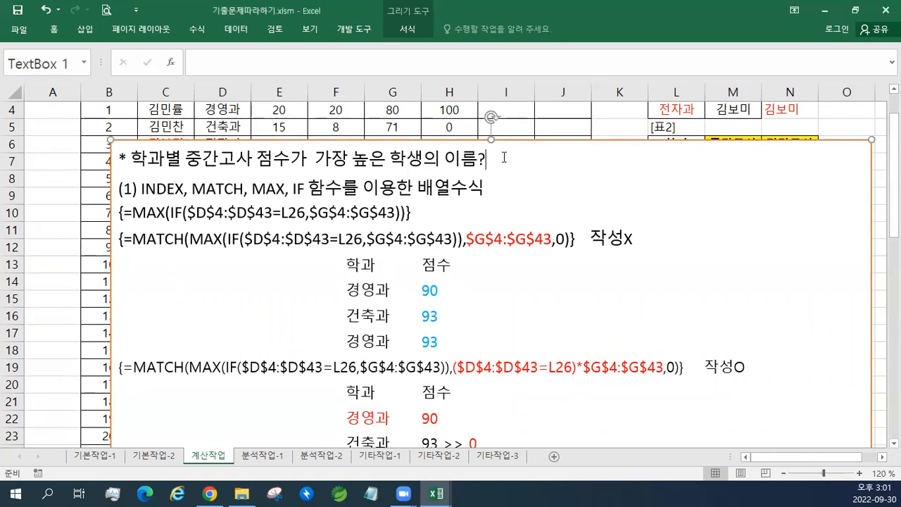
key("Return")
type("(2)")
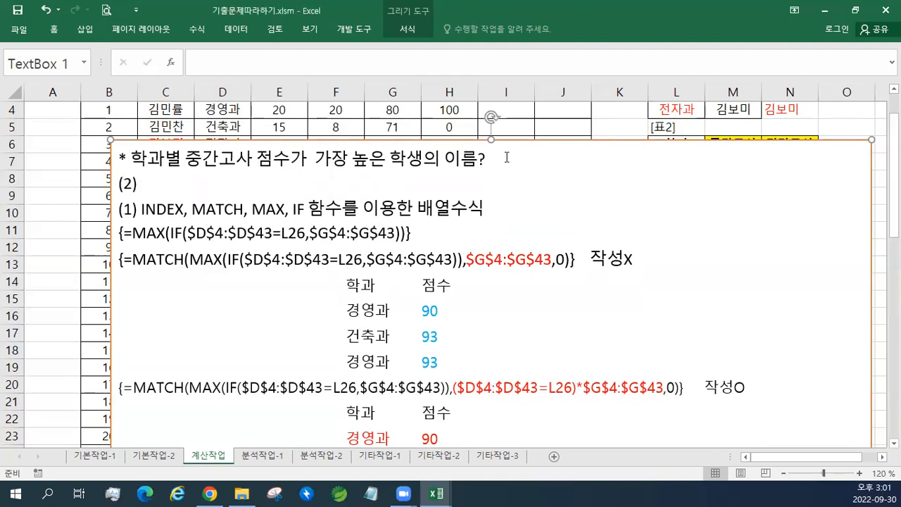
type("(4) INDEX, MATCH, LARGE, IF 함수를 이용한 배열수식")
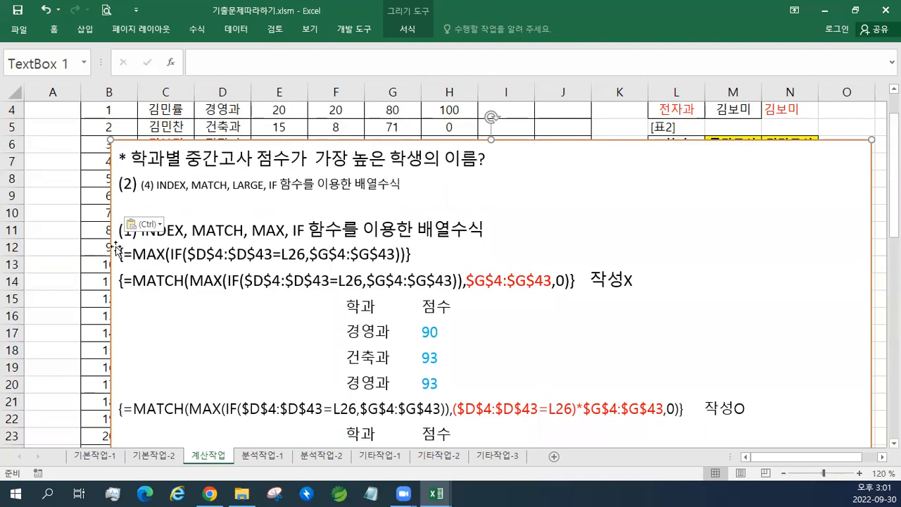
Step: Convert the pasted LARGE heading to text only and delete its extra (4), leaving (2) INDEX, MATCH, LARGE, IF 함수를 이용한 배열수식
left_click(158, 226)
left_click(176, 258)
left_click(167, 188)
key("BackSpace")
key("BackSpace")
key("BackSpace")
key("BackSpace")
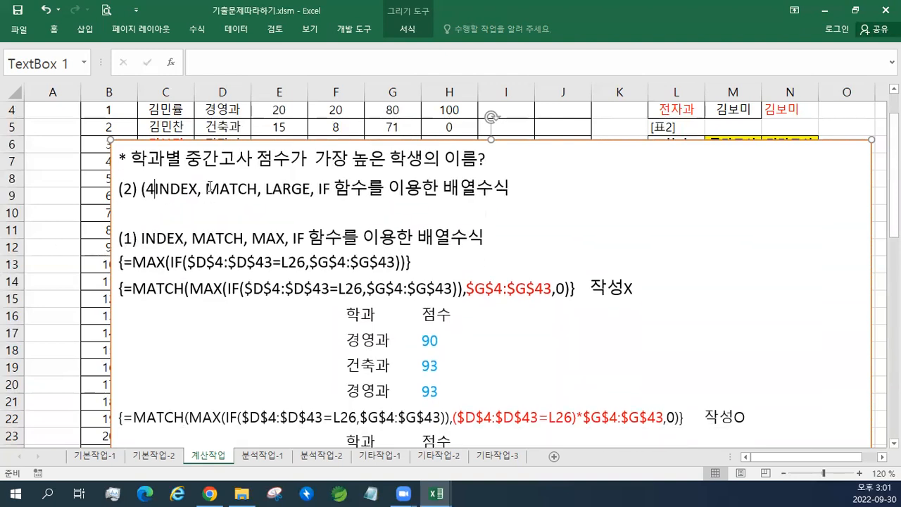
key("Down")
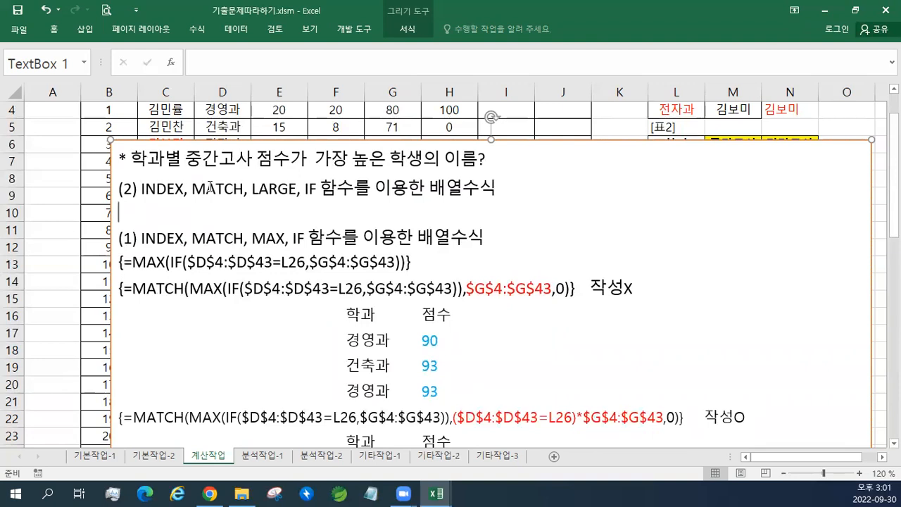
Step: Delete the blank line under heading (2) and add a line (3) directly below the department question
key("Delete")
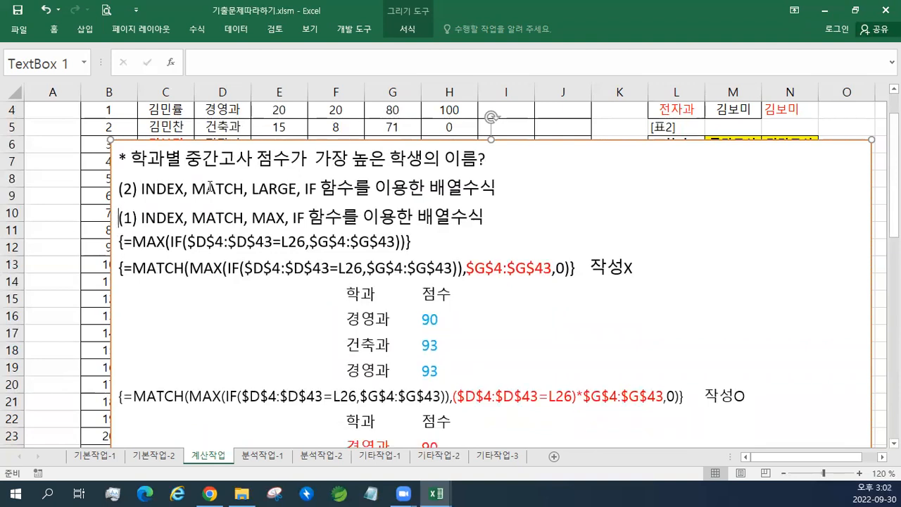
key("Up")
key("Return")
key("Up")
type("(3)")
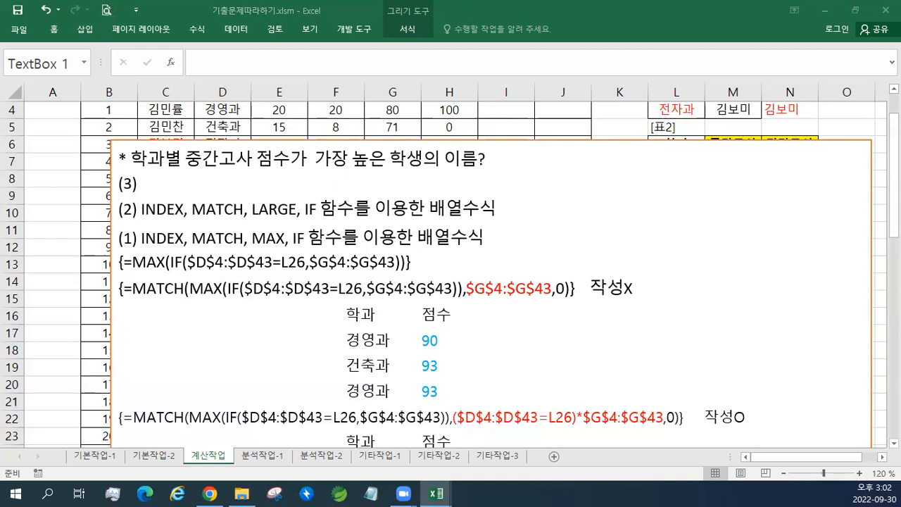
Step: Paste INDEX, MATCH, MAX 함수를 이용한 배열수식 after (3) as text only and remove the blank line below it
right_click(168, 186)
left_click(202, 248)
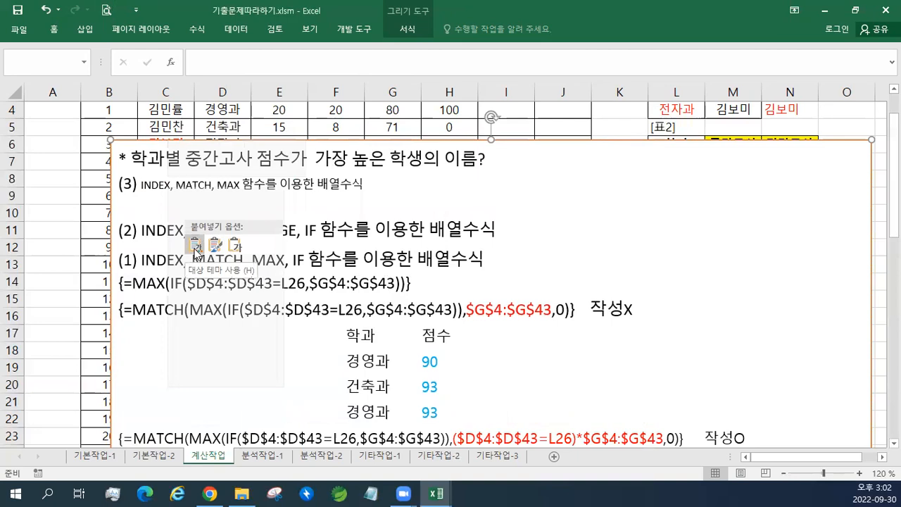
left_click(235, 246)
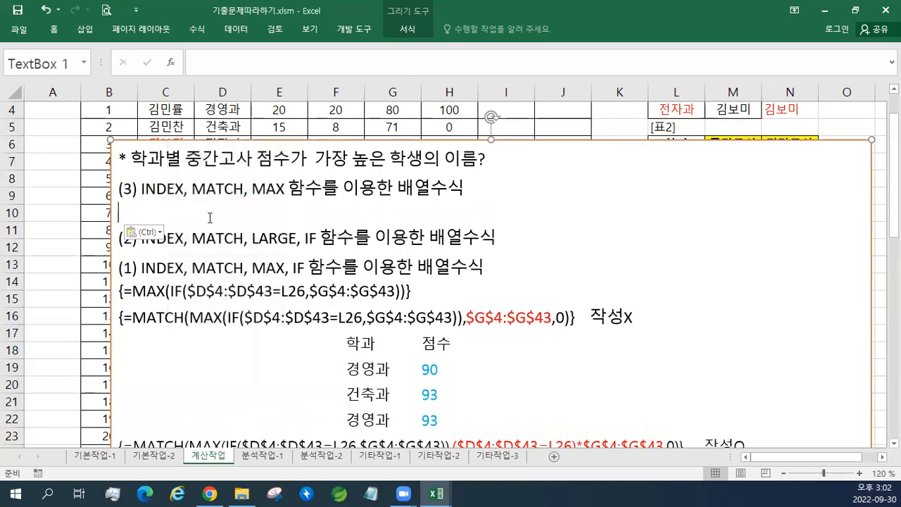
key("Delete")
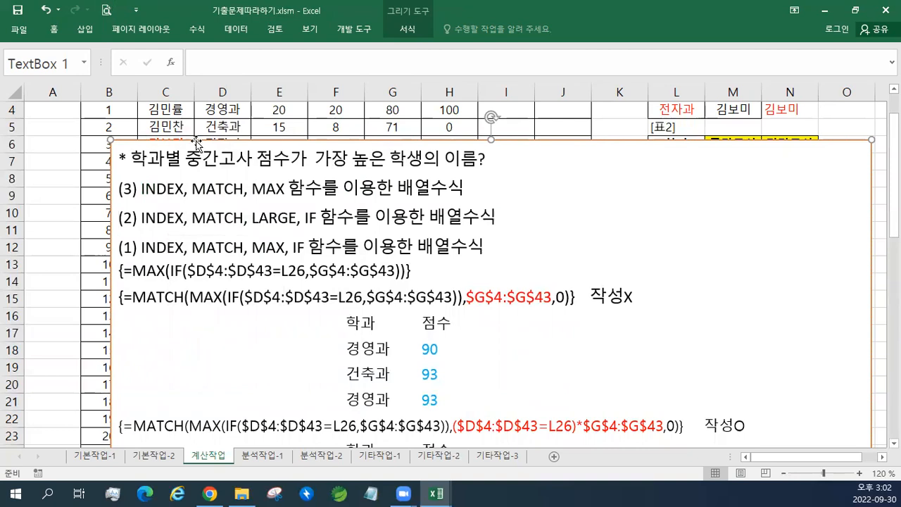
Step: Add the heading (4) INDEX, MATCH, LARGE 함수를 이용한 배열수식 as text only directly below the department question, without a blank line after it
key("Up")
key("Return")
key("Up")
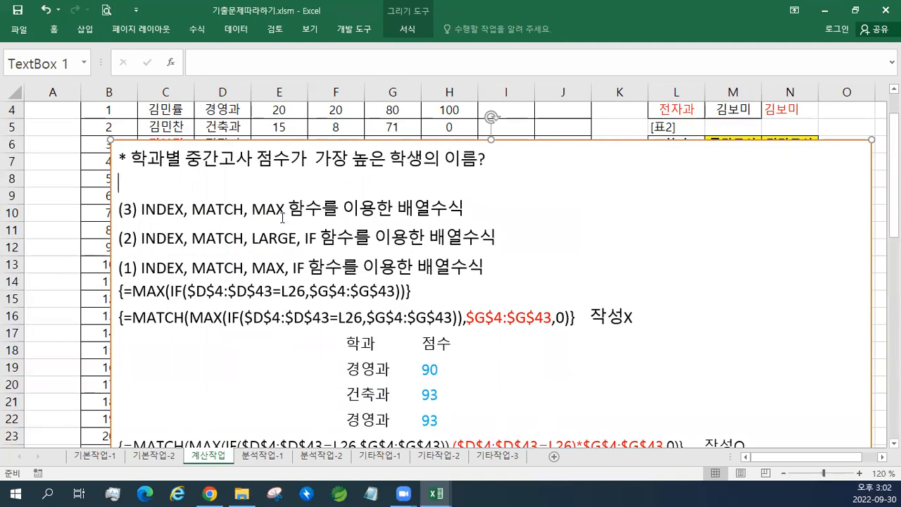
type("(4)")
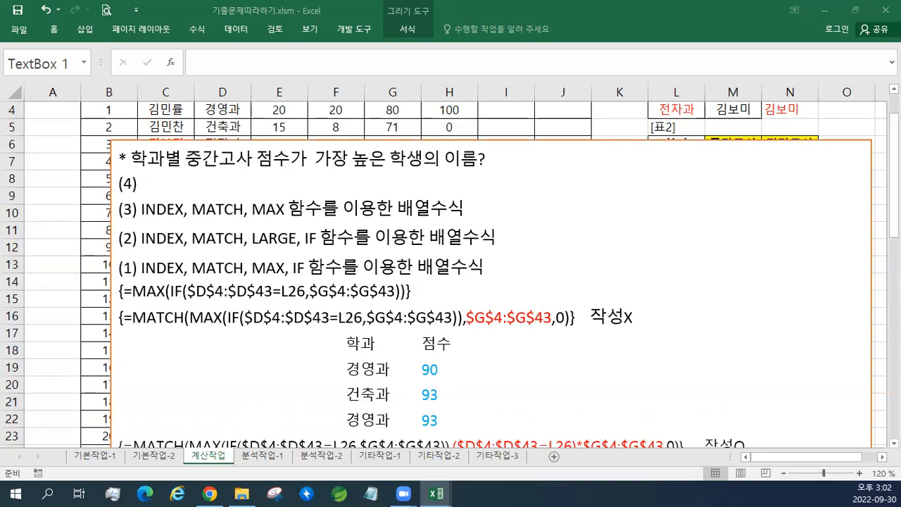
key("alt+Tab")
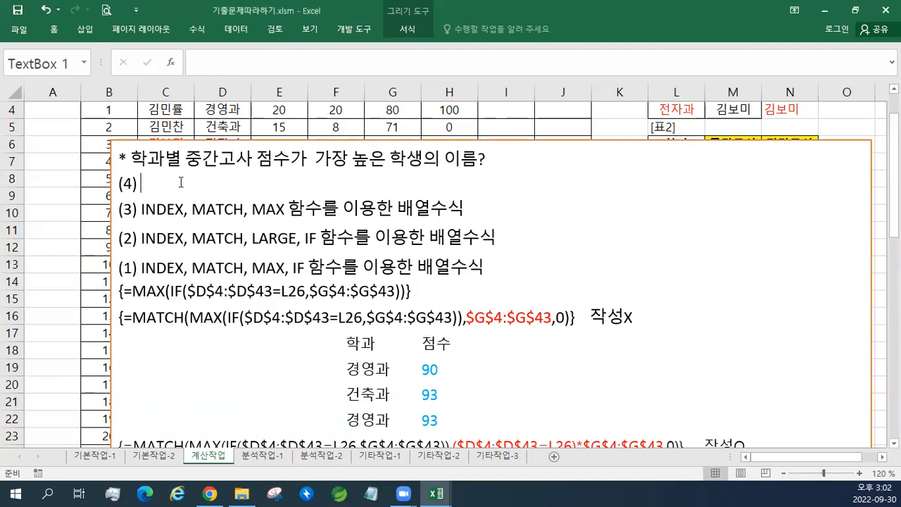
type("INDEX, MATCH, LARGE 함수를 이용한 배열수식")
left_click(144, 224)
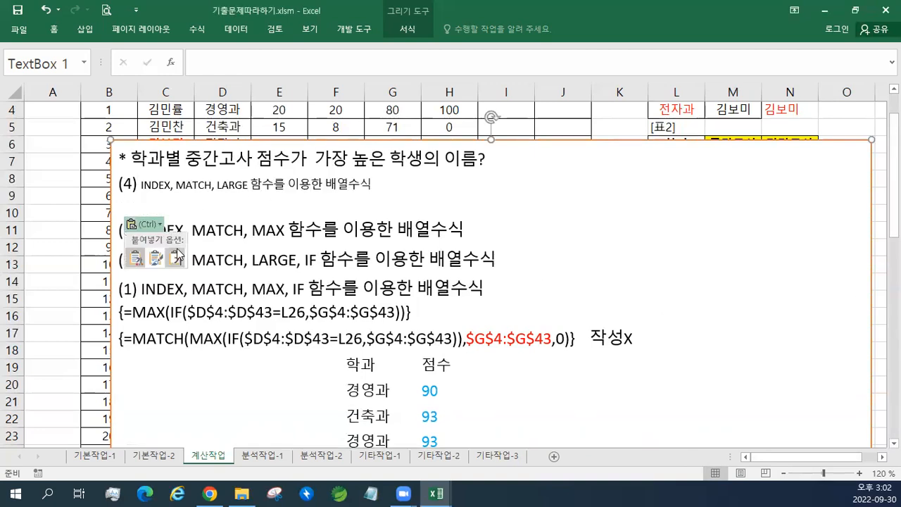
left_click(173, 252)
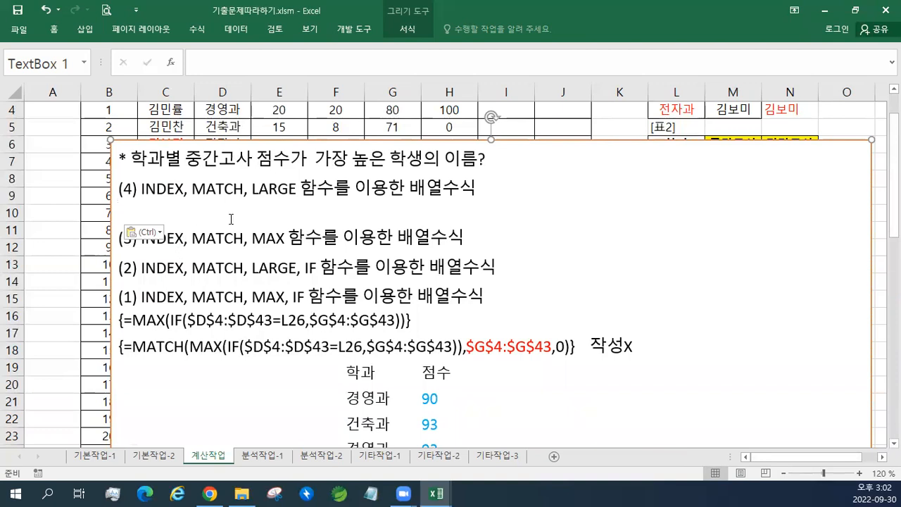
key("Delete")
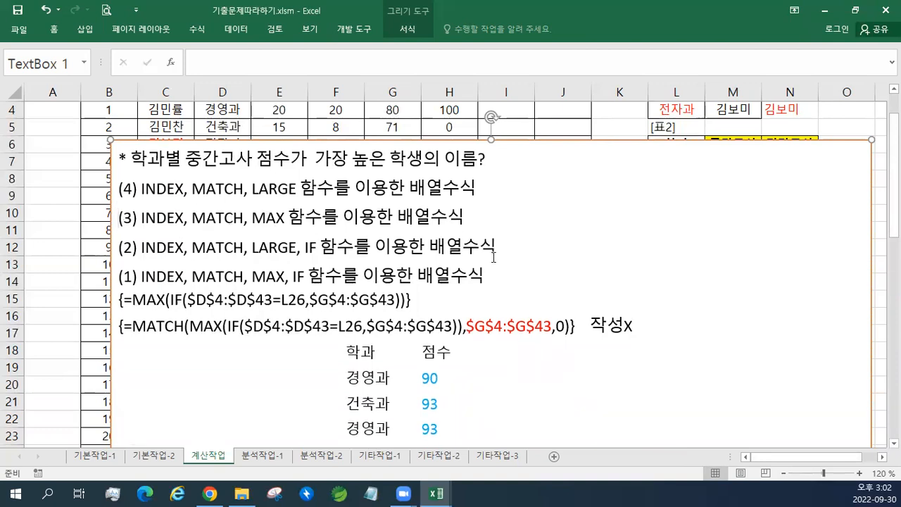
Step: Paste {=INDEX($C$4:$C$43,MATCH(LARGE(IF($D$4:$D$43=L26,$G$4:$G$43),1),($D$4:$D$43=L26)*$G$4:$G$43,0),1)} on a new line under heading (2)
key("Return")
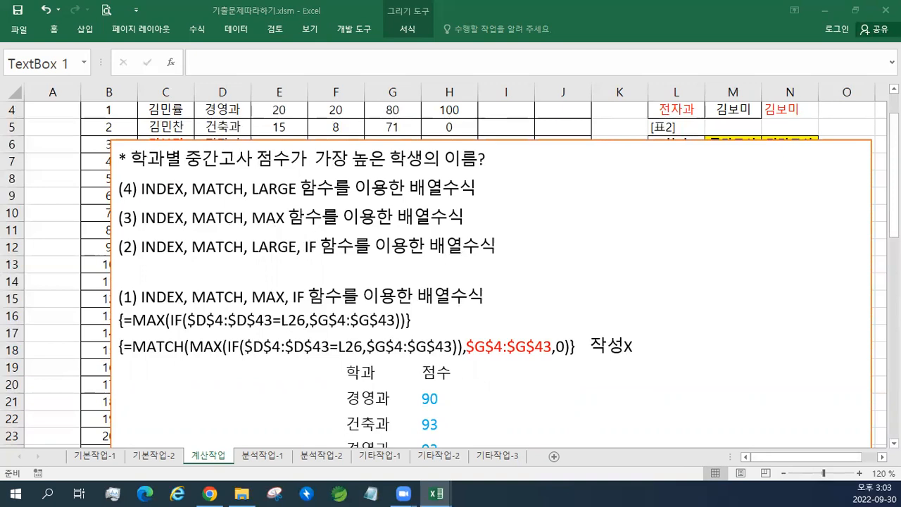
left_click(239, 263)
type("{=INDEX($C$4:$C$43,MATCH(LARGE(IF($D$4:$D$43=L26,$G$4:$G$43),1),($D$4:$D$43=L26)*$G$4:$G$43,0),1)}")
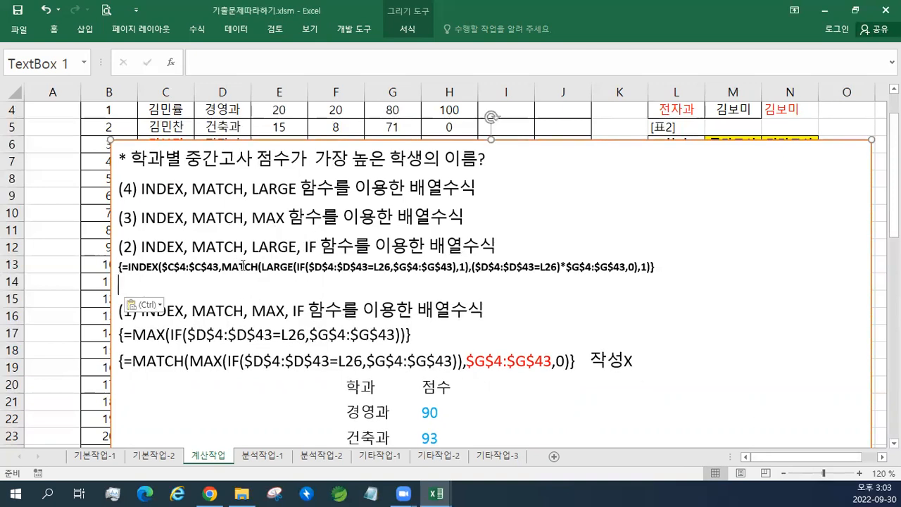
Step: Restore the source formatting of the INDEX, MATCH, LARGE, IF formula pasted under heading (2) and remove the empty line below it
left_click(149, 304)
left_click(156, 338)
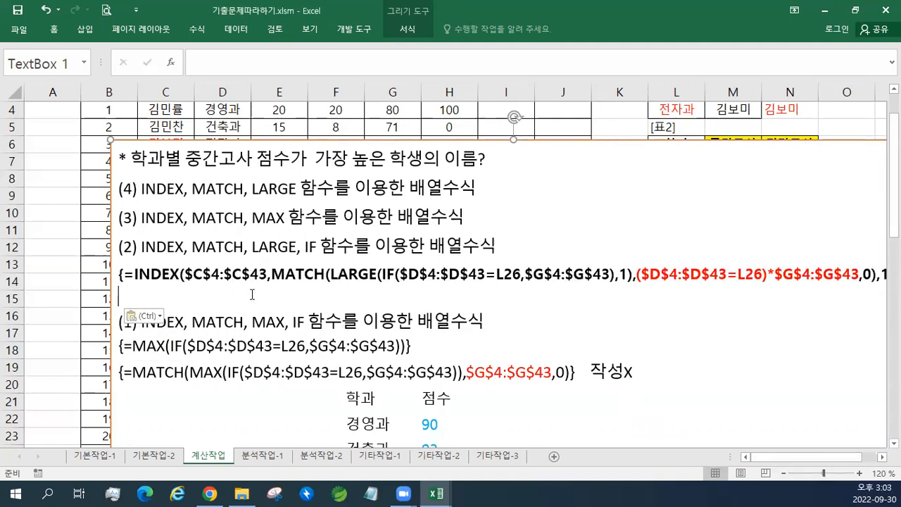
key("Delete")
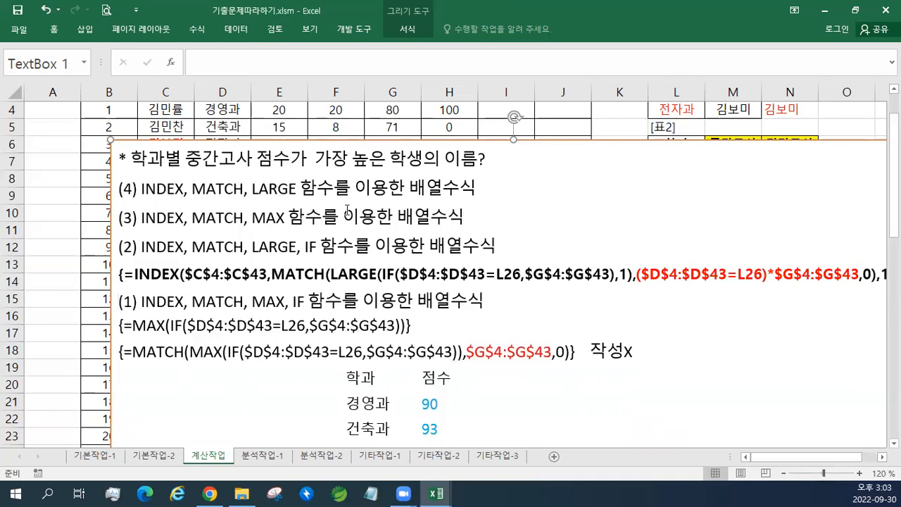
Step: Shift the notes text box leftward until the whole formula under heading (2) fits in view
left_click_drag(522, 138, 458, 138)
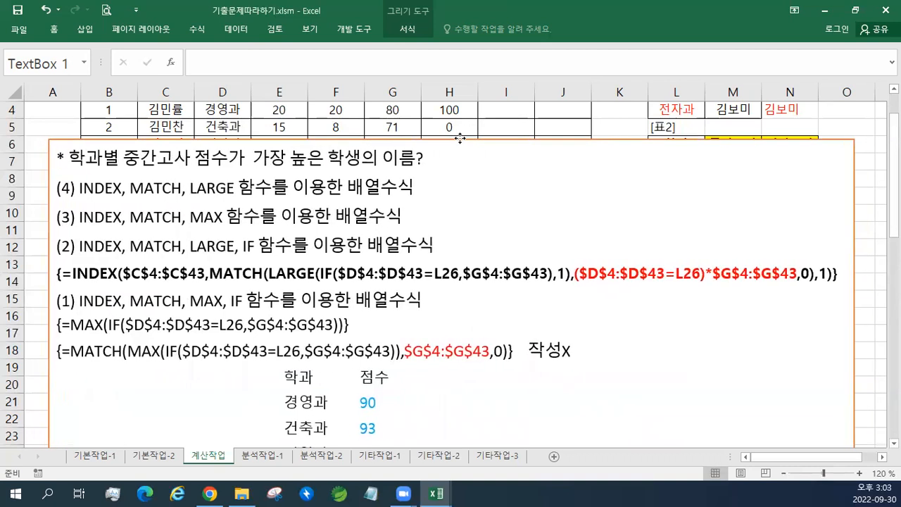
left_click_drag(590, 273, 751, 271)
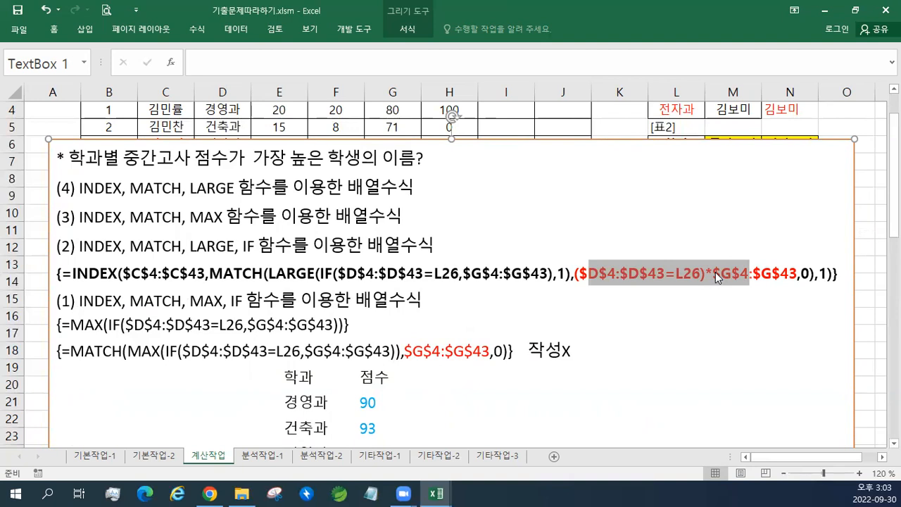
left_click(494, 342)
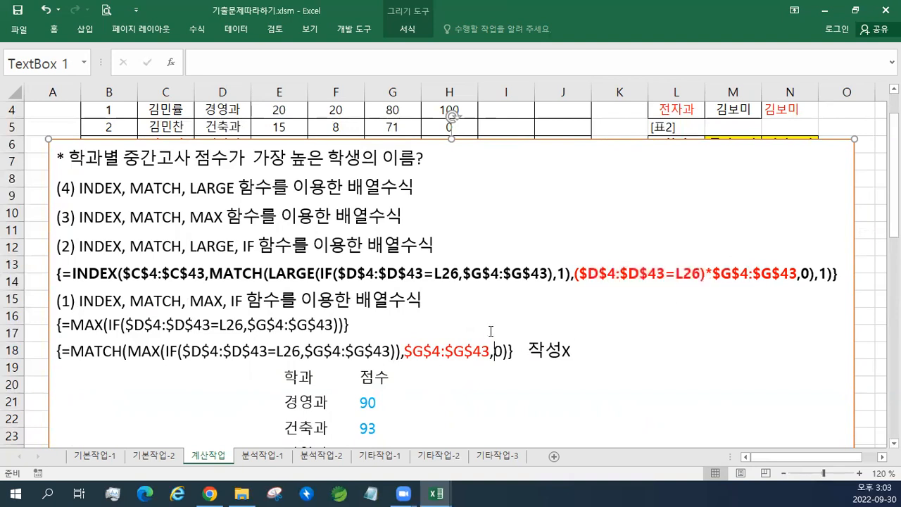
Step: Colour the ($D$4:$D$43=L2)*$G$4:$G$43 part of the bold INDEX, MATCH, MAX, IF formula in the notes red
scroll(514, 311, "down", 5)
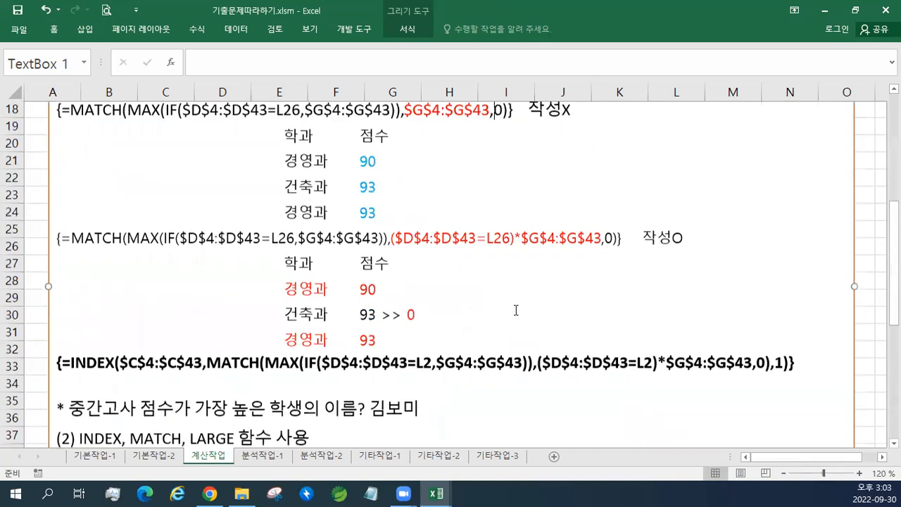
left_click(538, 345)
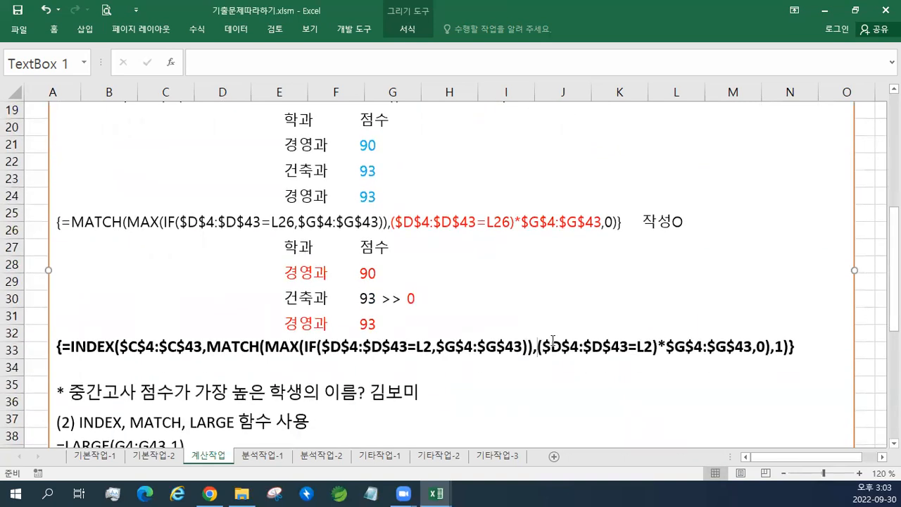
key("shift+Right")
key("shift+Right")
key("shift+Right")
key("shift+Right")
key("shift+Right")
key("shift+Right")
key("shift+Right")
key("shift+Right")
key("shift+Right")
key("shift+Right")
key("shift+Right")
key("shift+Right")
key("shift+Right")
key("shift+Right")
key("shift+Right")
key("shift+Right")
key("shift+Right")
key("shift+Right")
key("shift+Right")
key("shift+Right")
key("shift+Right")
key("shift+Right")
key("shift+Right")
key("shift+Left")
key("shift+Left")
key("shift+Left")
key("shift+Right")
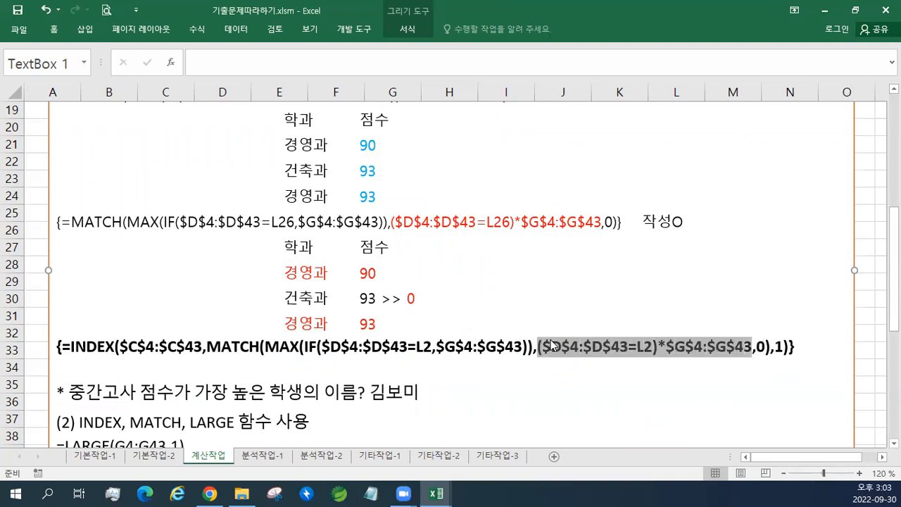
right_click(577, 347)
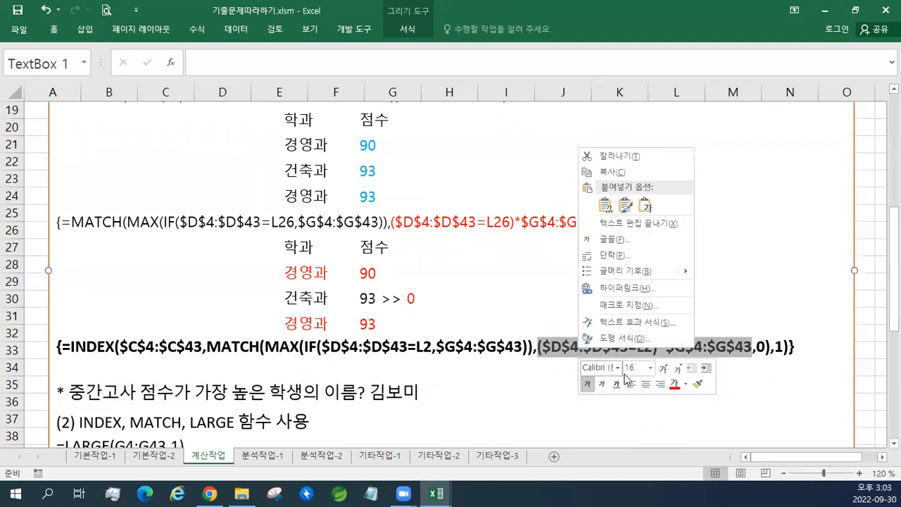
left_click(674, 388)
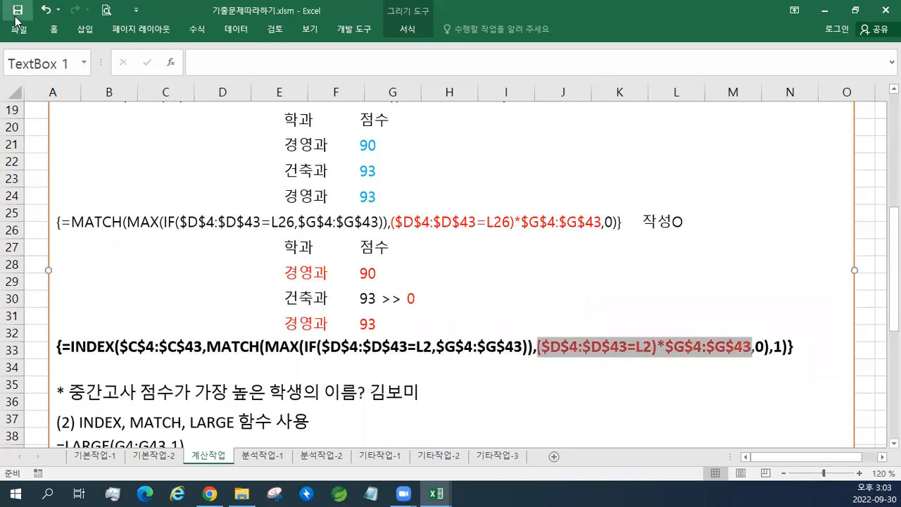
Step: Insert {=INDEX($C$4:$C$43,MATCH(MAX(($D$4:$D$43=L26)*$G$4:$G$43),($D$4:$D$43=L26)*$G$4:$G$43,0),1)} with source formatting under heading (3), and add an empty line under heading (4)
scroll(430, 213, "up", 5)
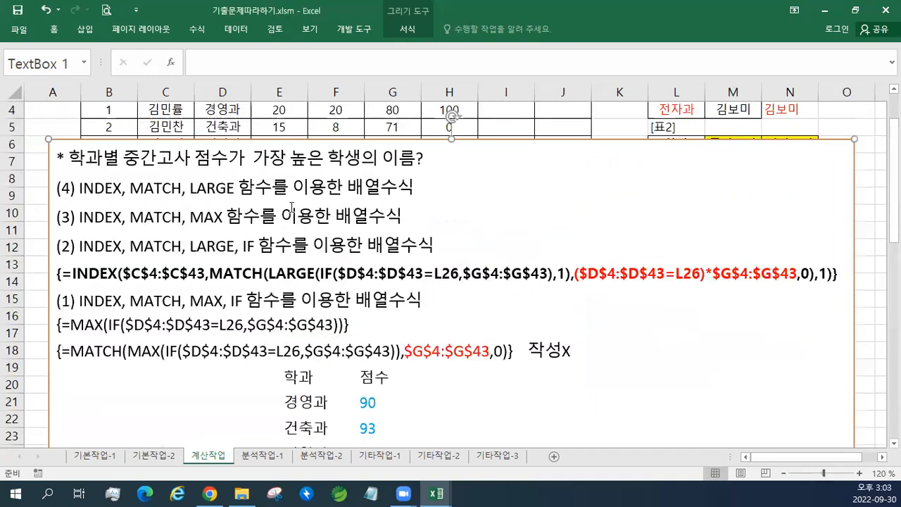
left_click(421, 212)
key("Return")
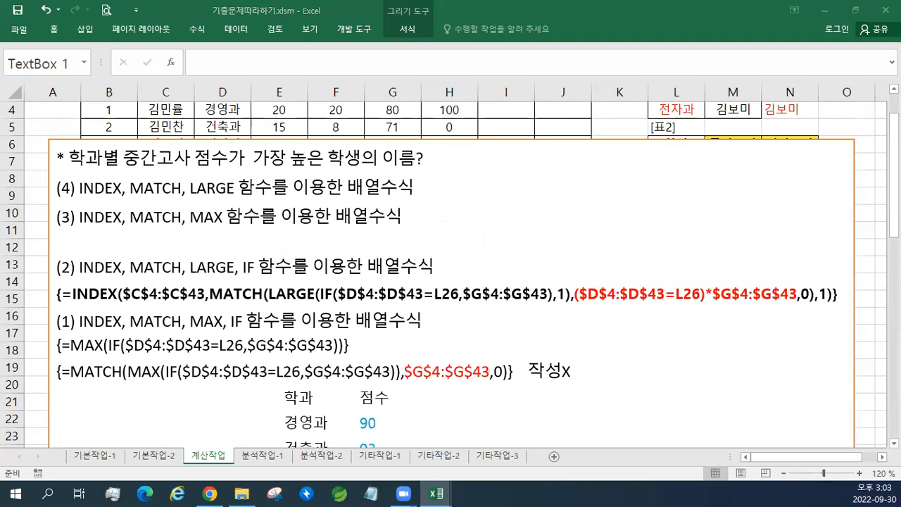
left_click(109, 244)
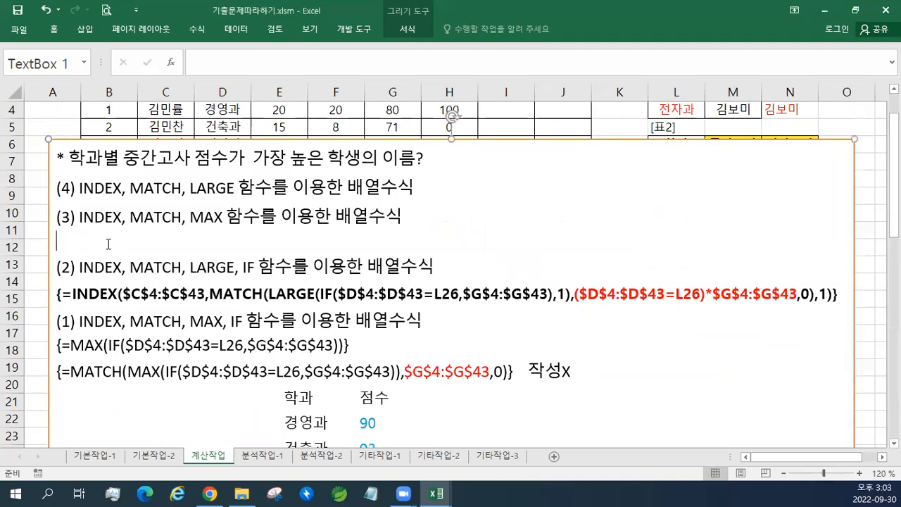
type("{=INDEX($C$4:$C$43,MATCH(MAX(($D$4:$D$43=L26)*$G$4:$G$43),($D$4:$D$43=L26)*$G$4:$G$43,0),1)}")
left_click(92, 277)
left_click(90, 305)
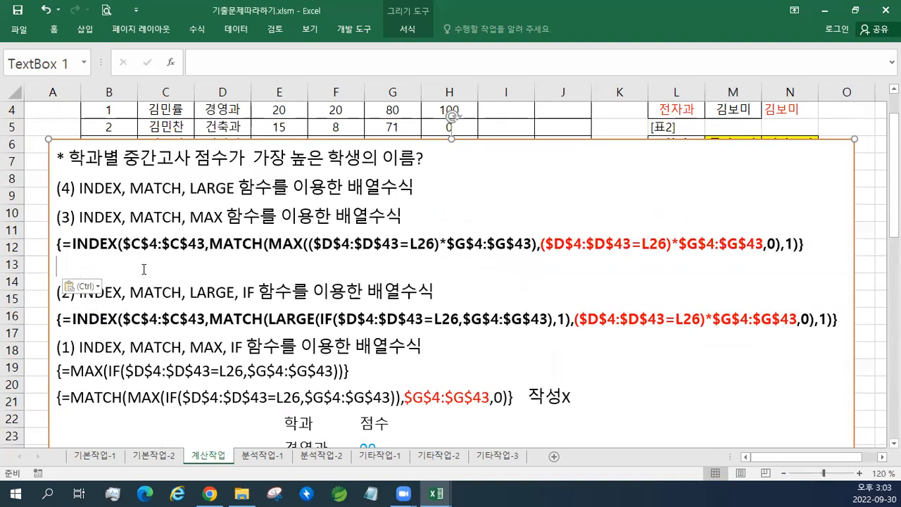
key("Delete")
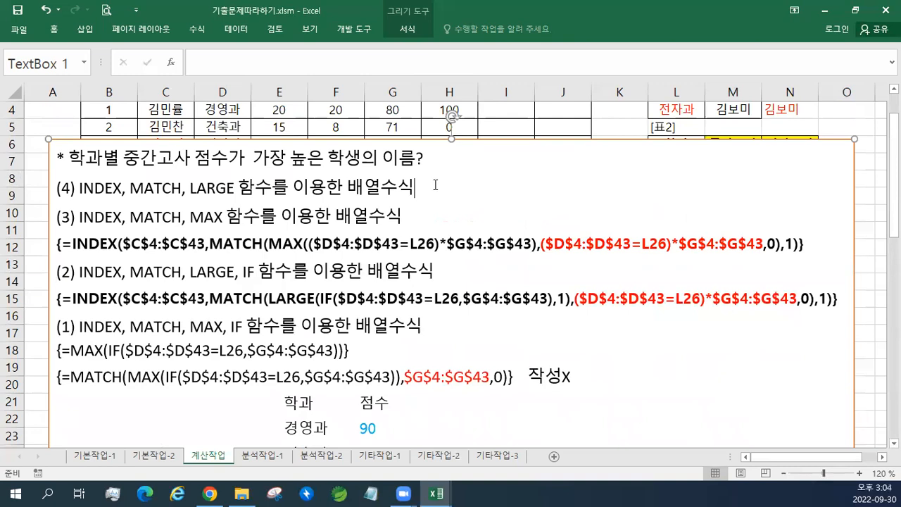
key("Return")
Step: Move the coloured student names from N2:N4 to O2:O4
scroll(513, 174, "up", 1)
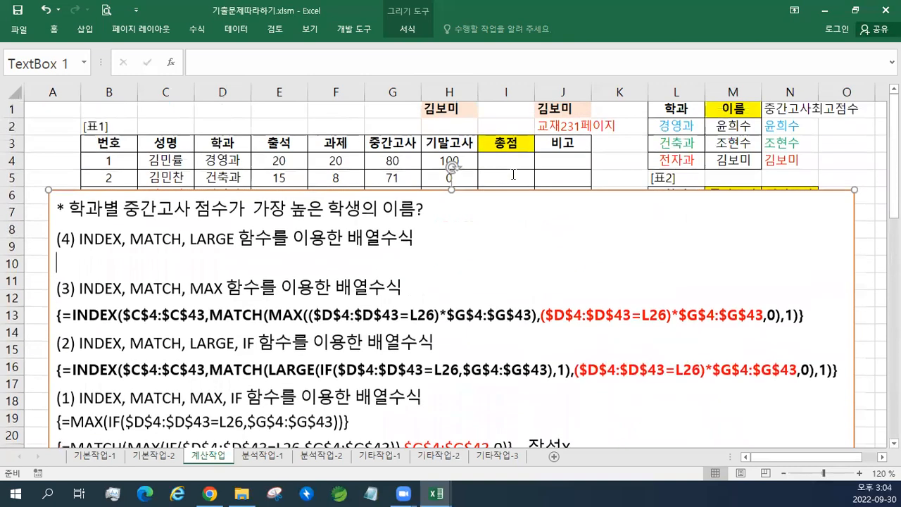
left_click_drag(798, 129, 830, 164)
left_click(792, 162)
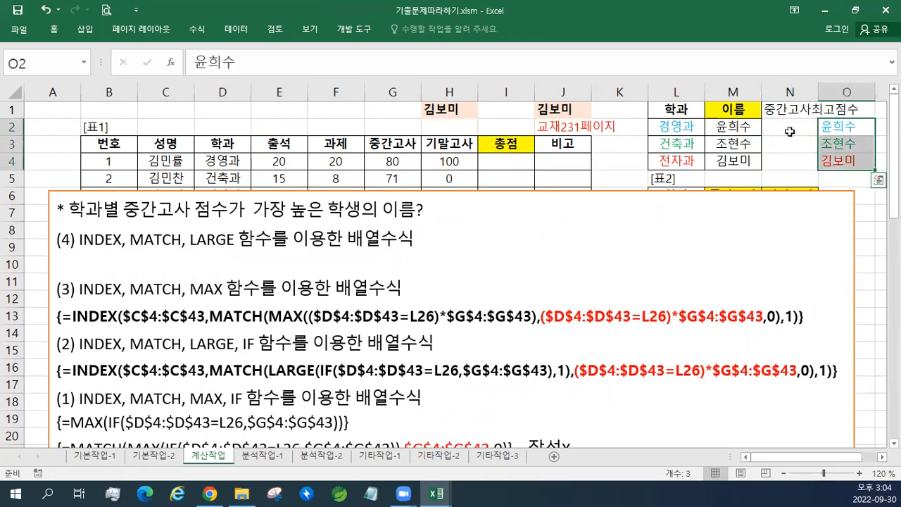
Step: Begin an IF formula in cell N2 for the department's highest midterm score
left_click(789, 129)
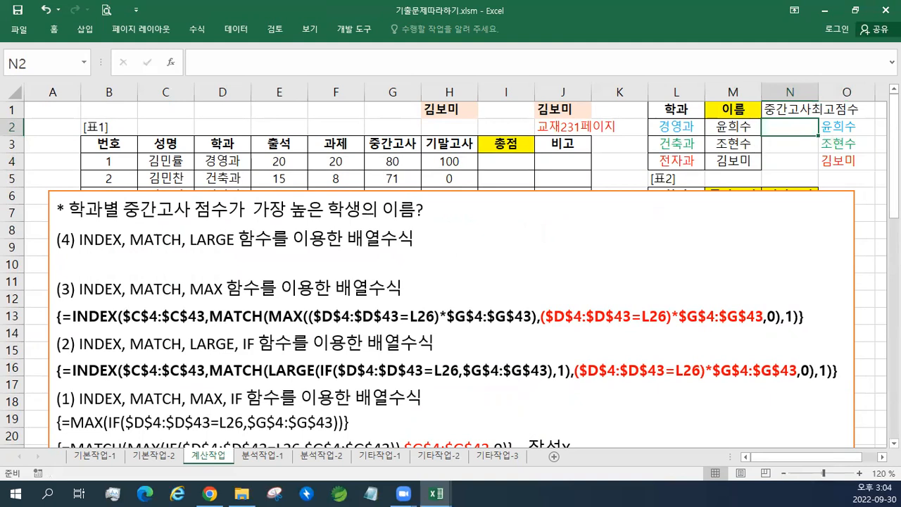
type("=")
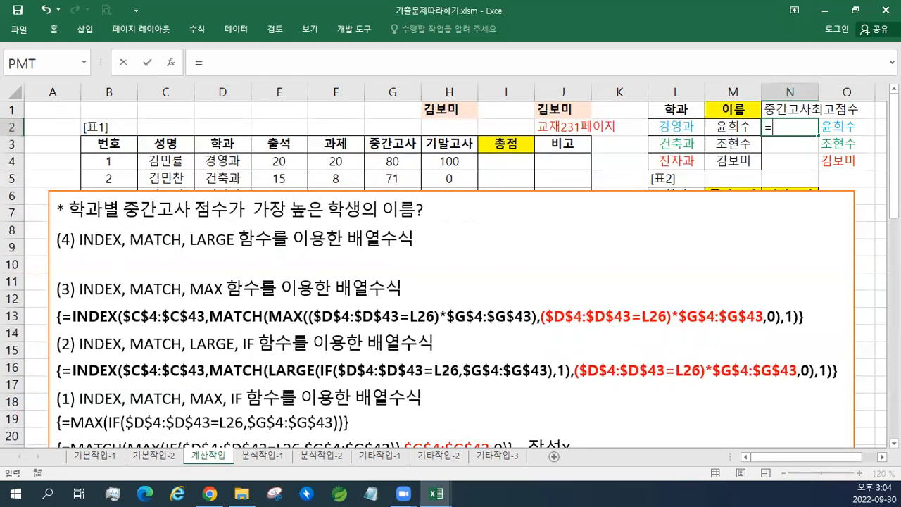
type("IF")
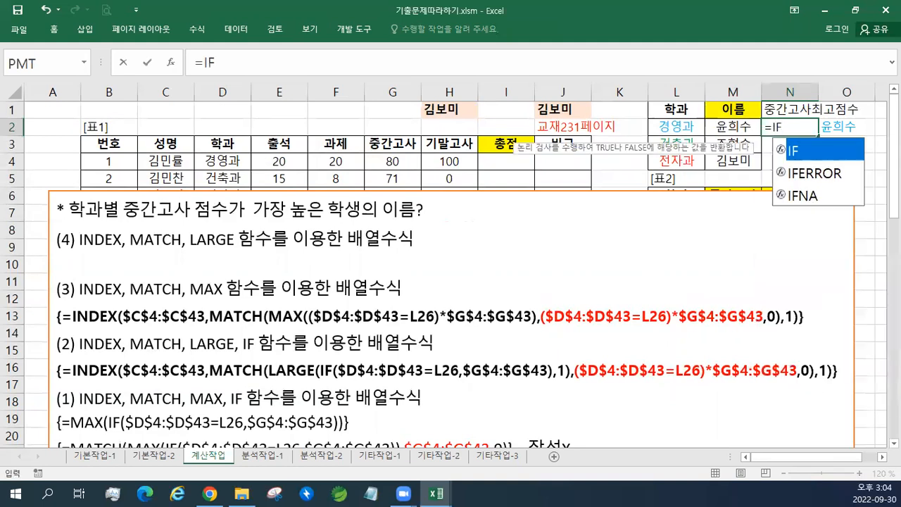
type("(")
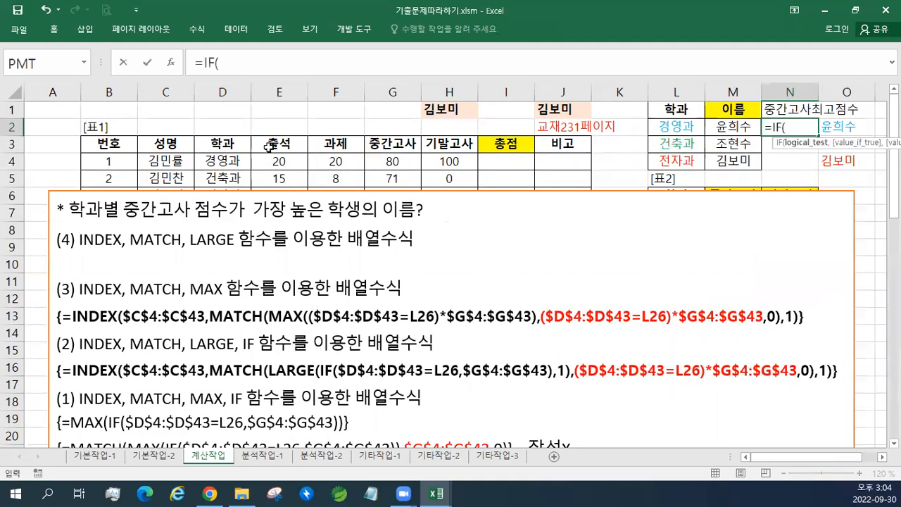
left_click(394, 190)
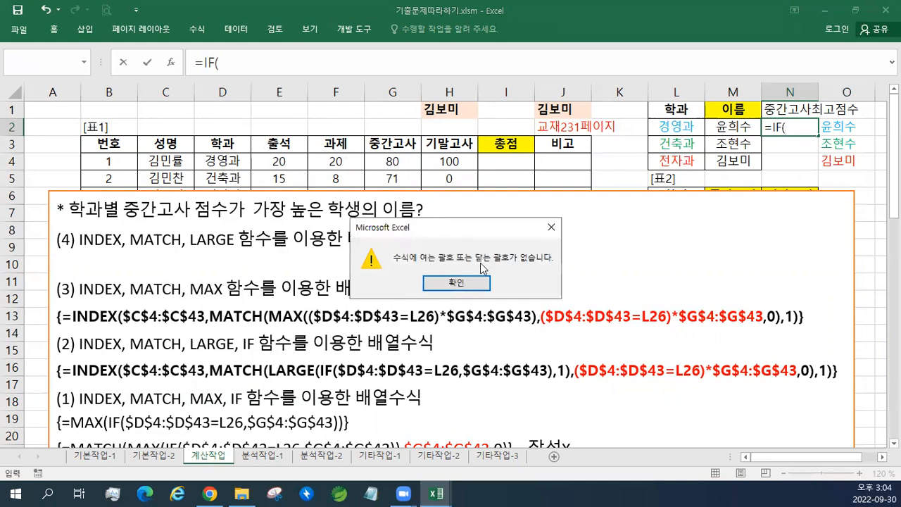
left_click(458, 283)
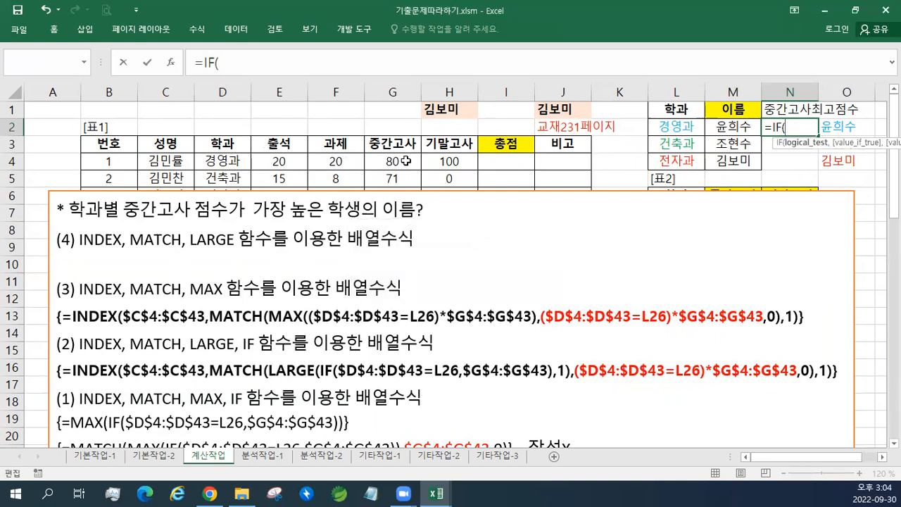
left_click(396, 162)
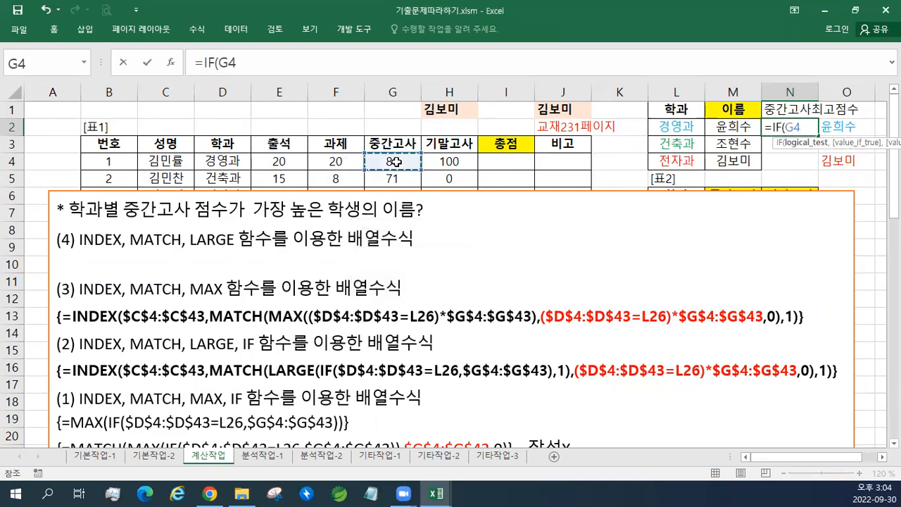
key("ctrl+shift+Down")
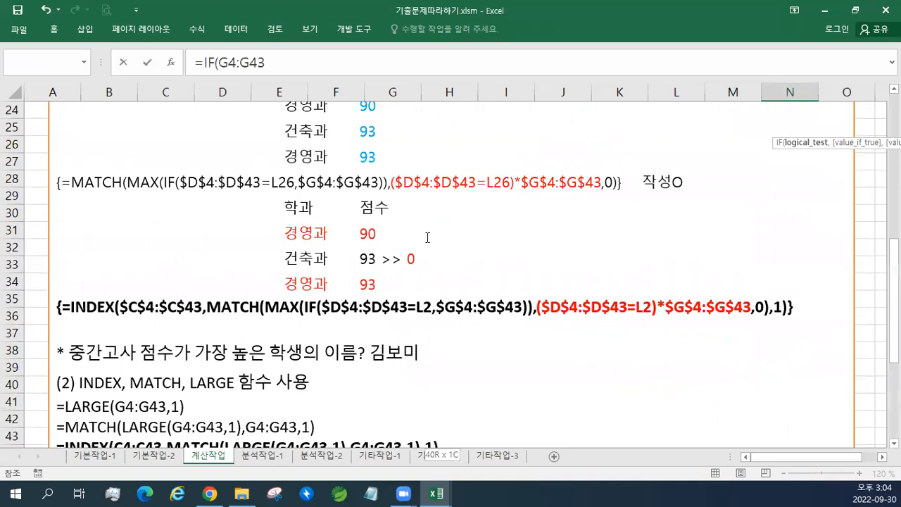
scroll(427, 238, "up", 8)
key("BackSpace")
key("BackSpace")
key("BackSpace")
key("BackSpace")
key("BackSpace")
key("BackSpace")
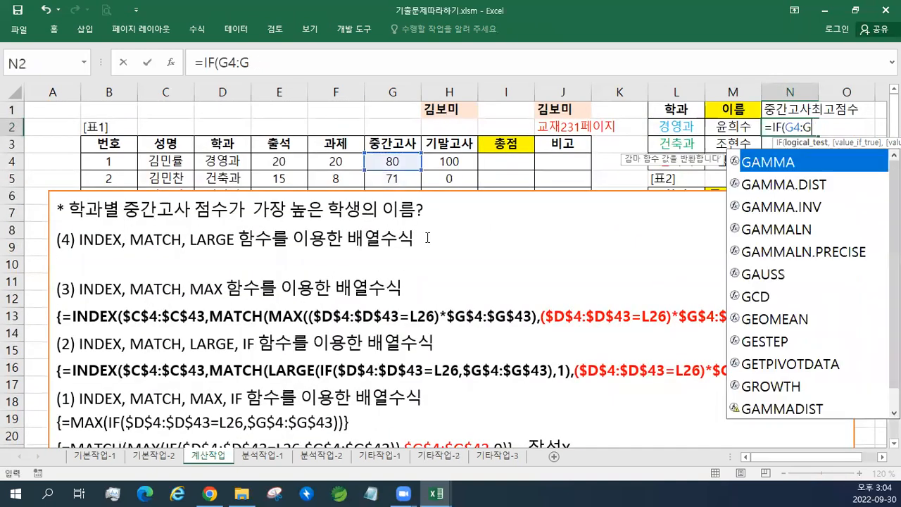
Step: Enter $D$4:$D$43=L2 as the logical test of the IF formula, comparing the department column with the first listed department
left_click(213, 163)
key("ctrl+shift+Down")
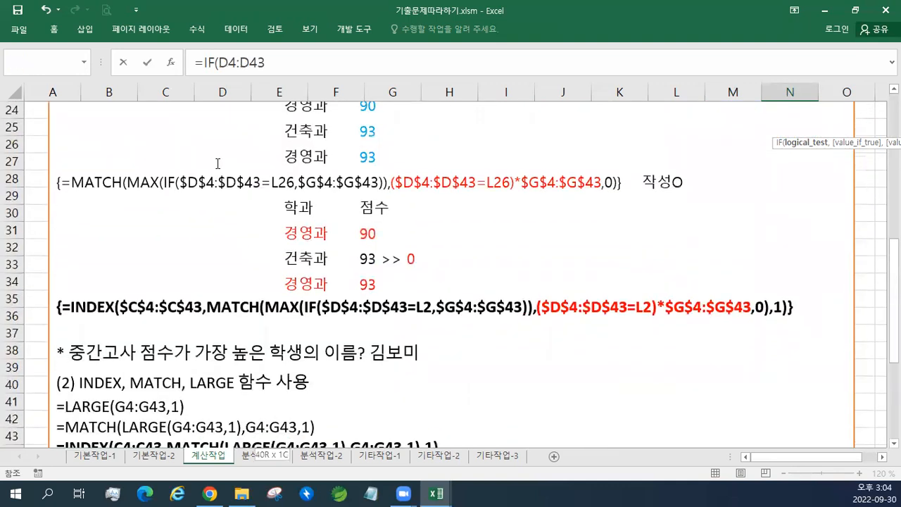
scroll(213, 164, "up", 8)
key("F4")
type("=")
left_click(673, 126)
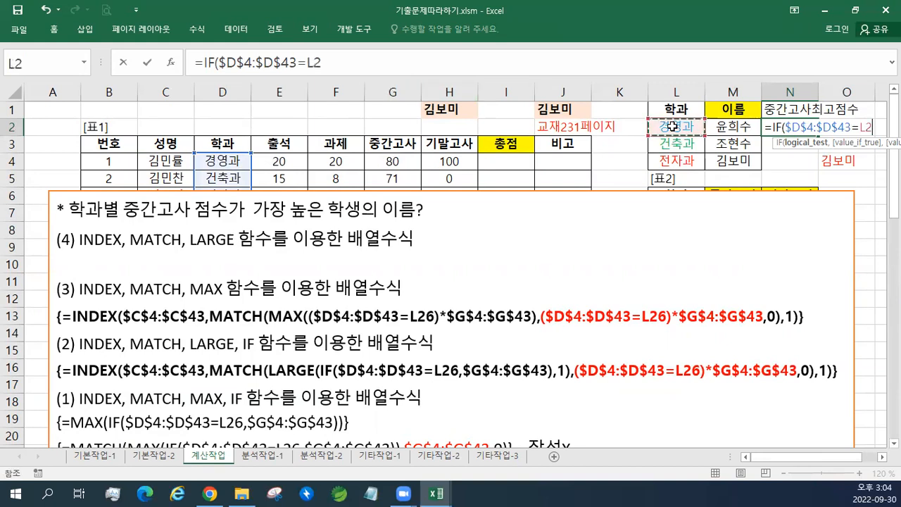
type(",")
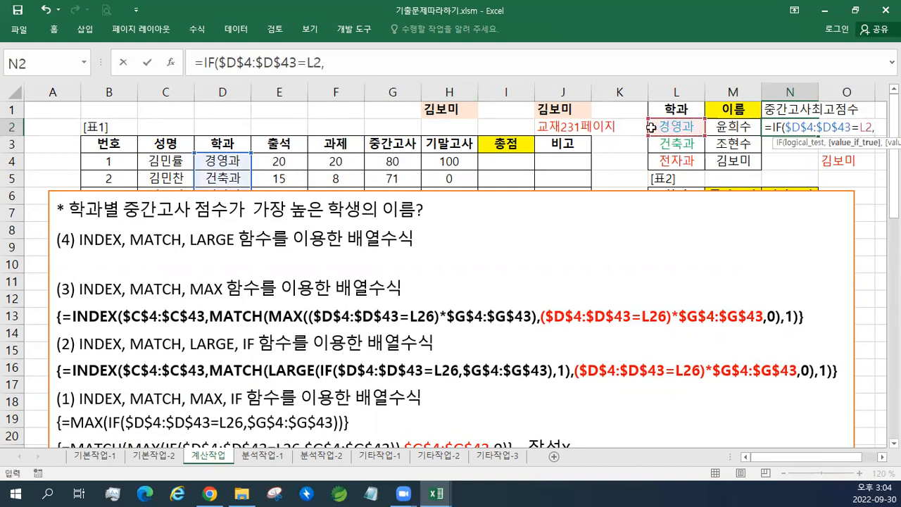
Step: Use the absolute midterm score range $G$4:$G$43 as the value if true and close the IF function
left_click(391, 161)
key("ctrl+shift+Down")
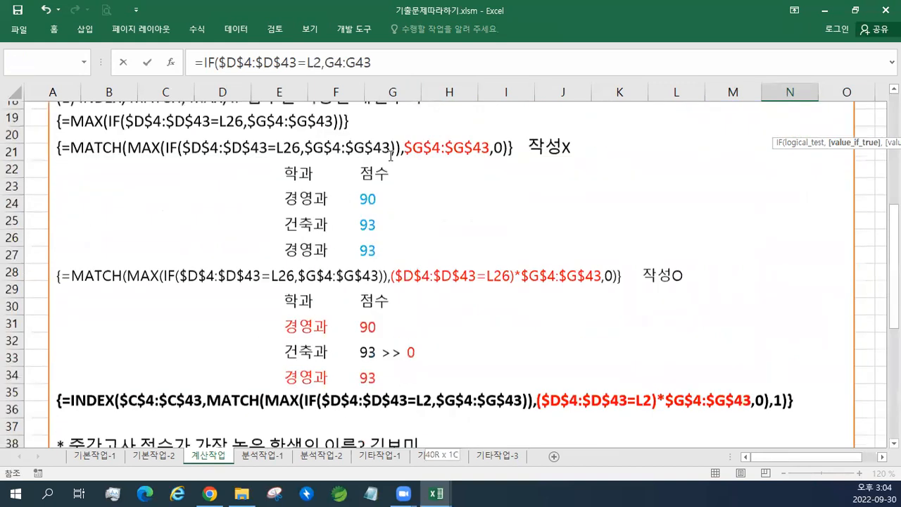
scroll(394, 154, "up", 8)
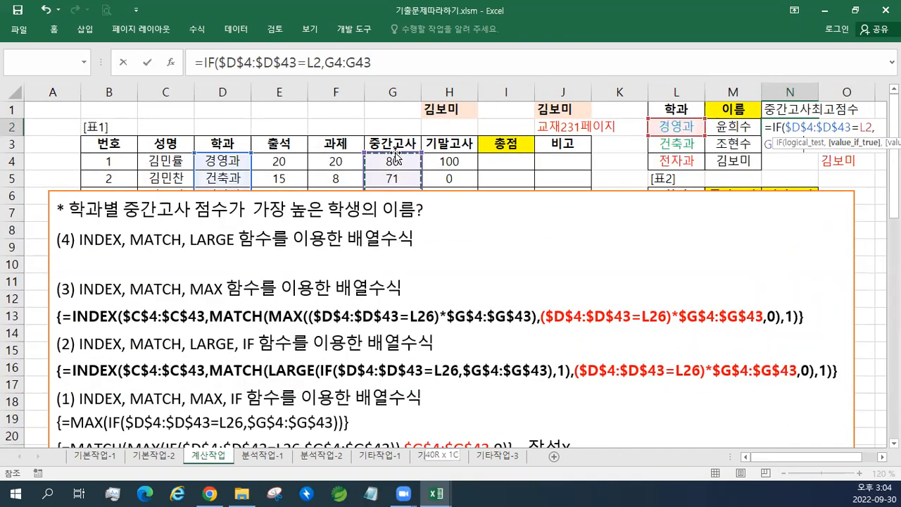
key("F4")
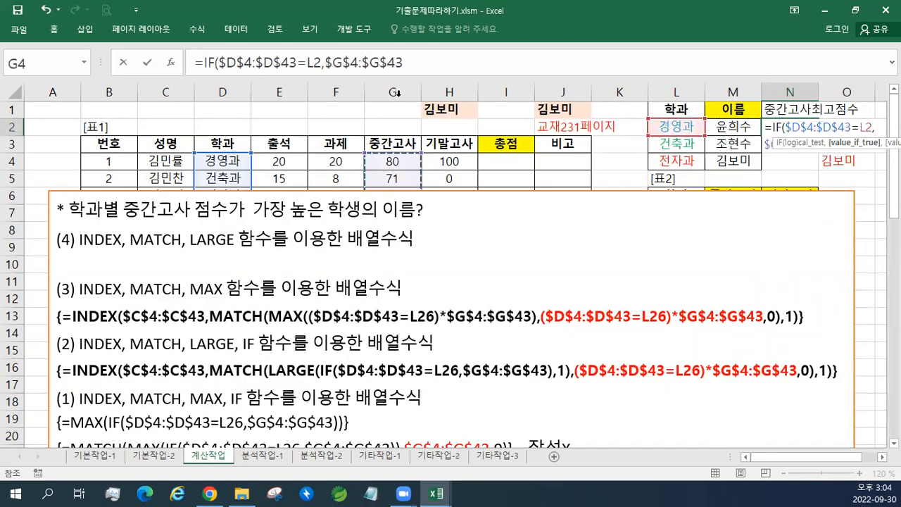
left_click(431, 62)
type(")")
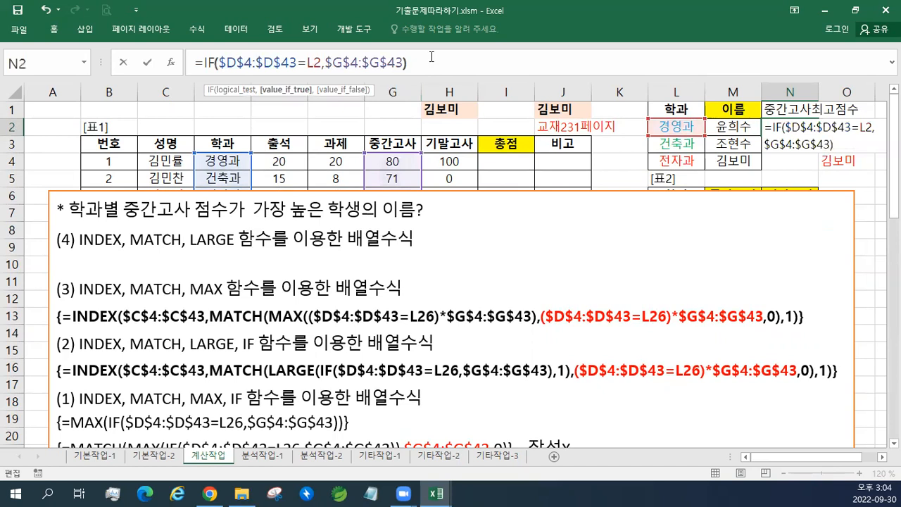
left_click_drag(416, 62, 204, 61)
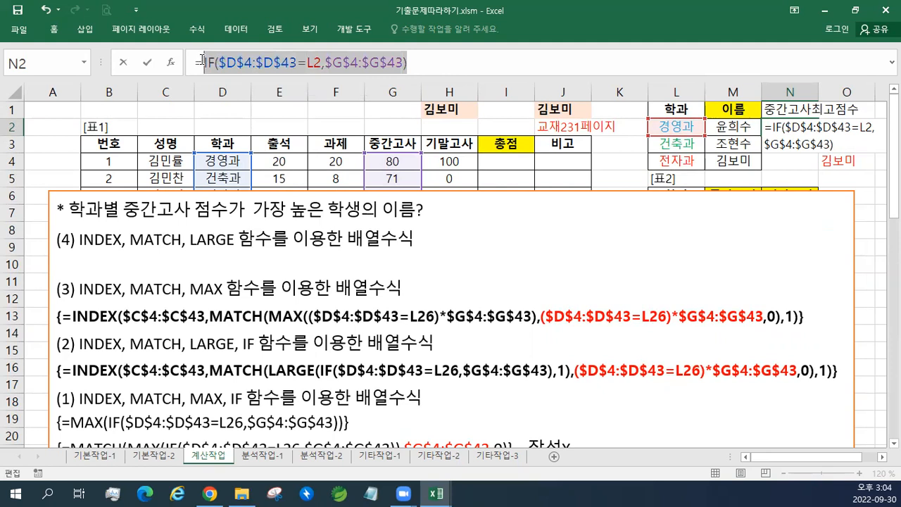
left_click(203, 61)
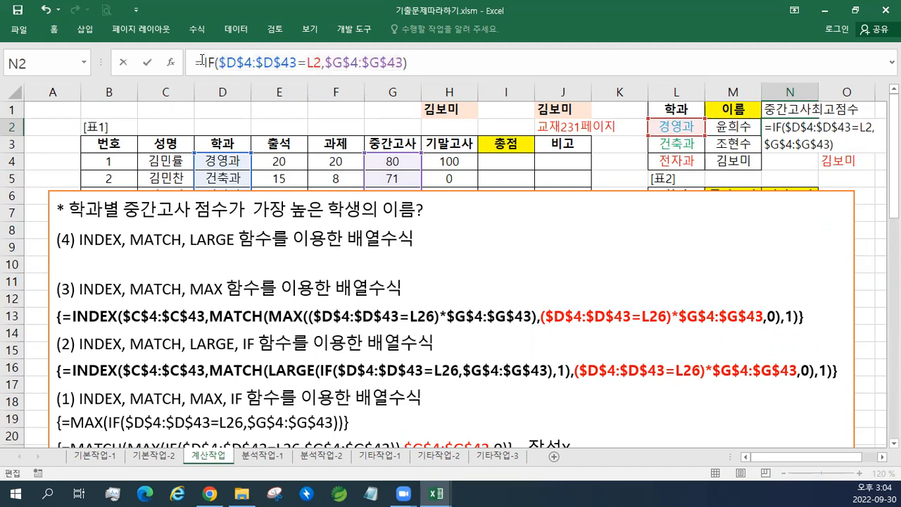
type("LAR")
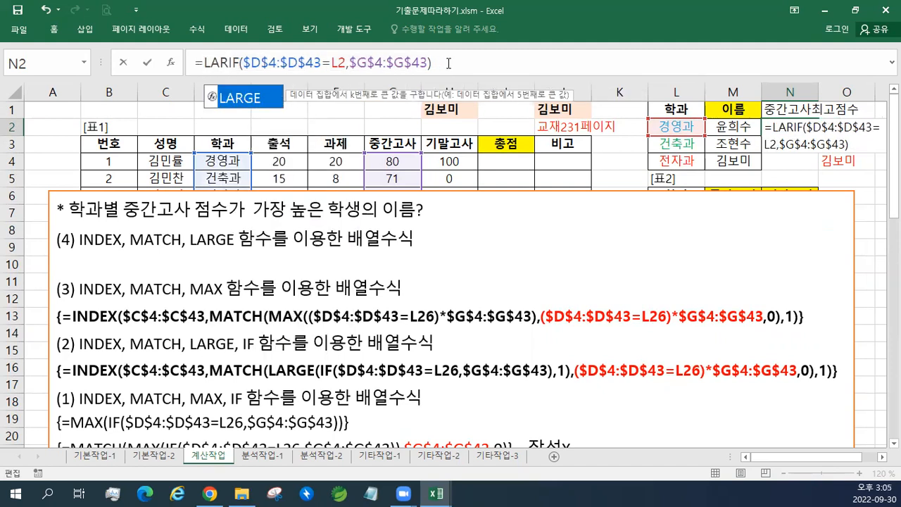
Step: Replace the formula in N2 with the department comparison ($D$4:$D$43=L2), enclosed in parentheses
left_click_drag(449, 62, 176, 56)
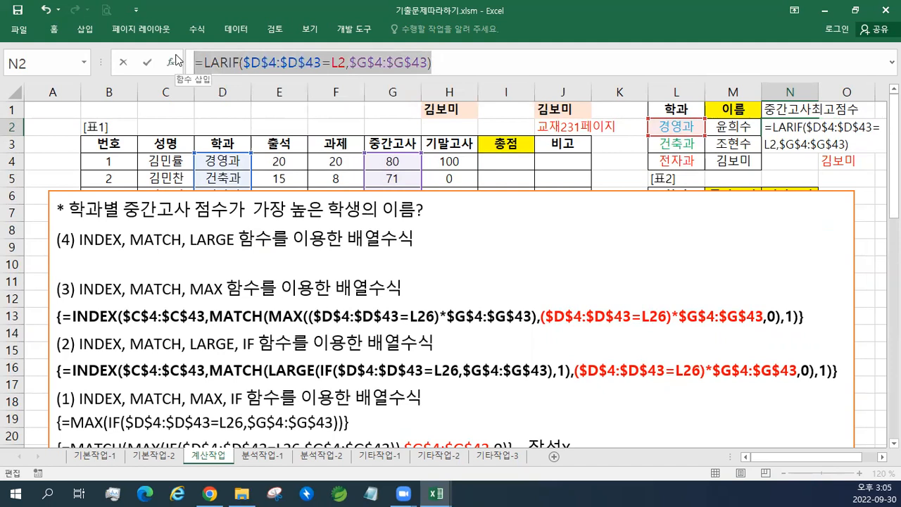
key("Delete")
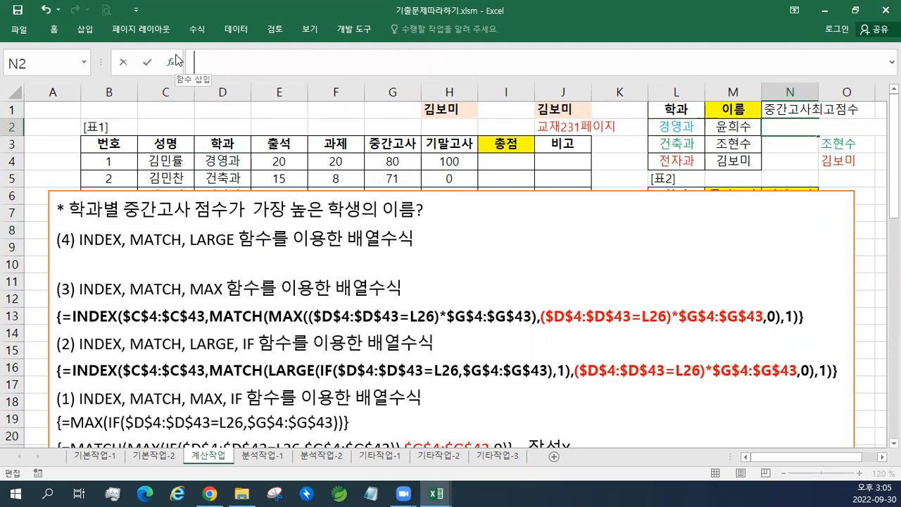
type("=")
left_click(220, 158)
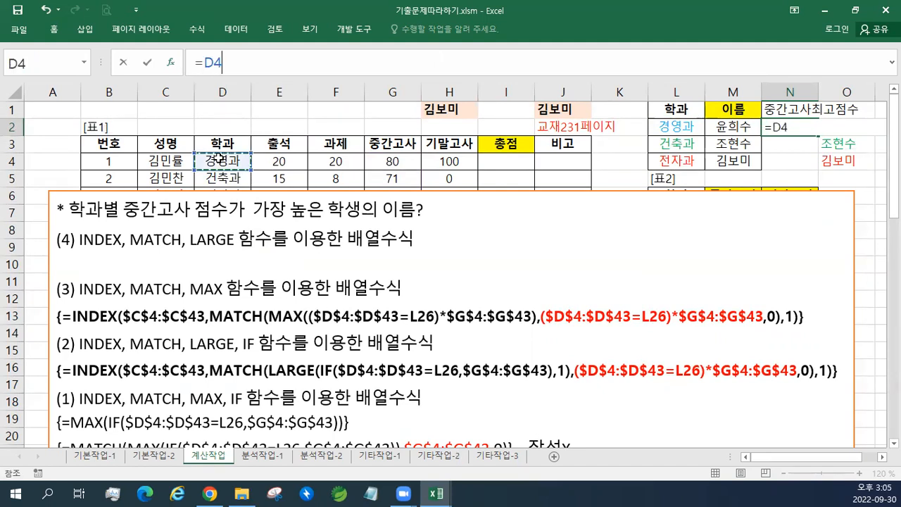
key("ctrl+shift+Down")
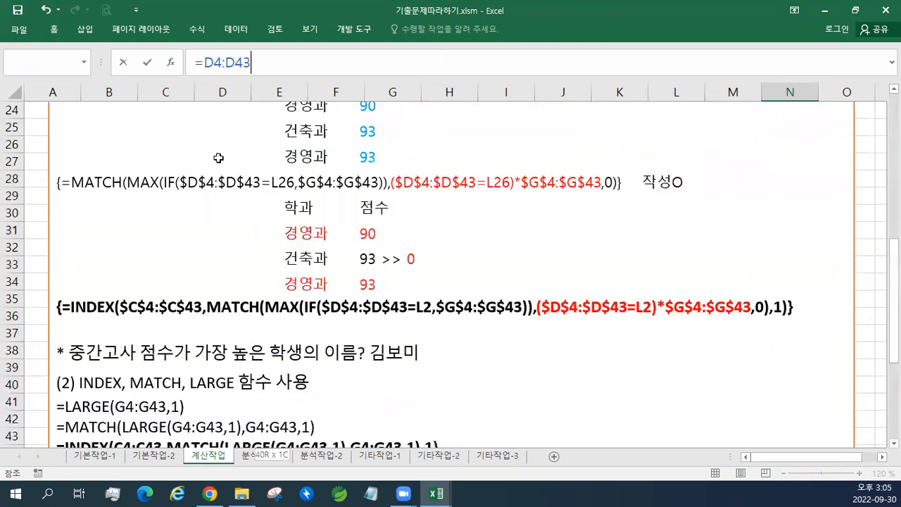
key("F4")
type("=")
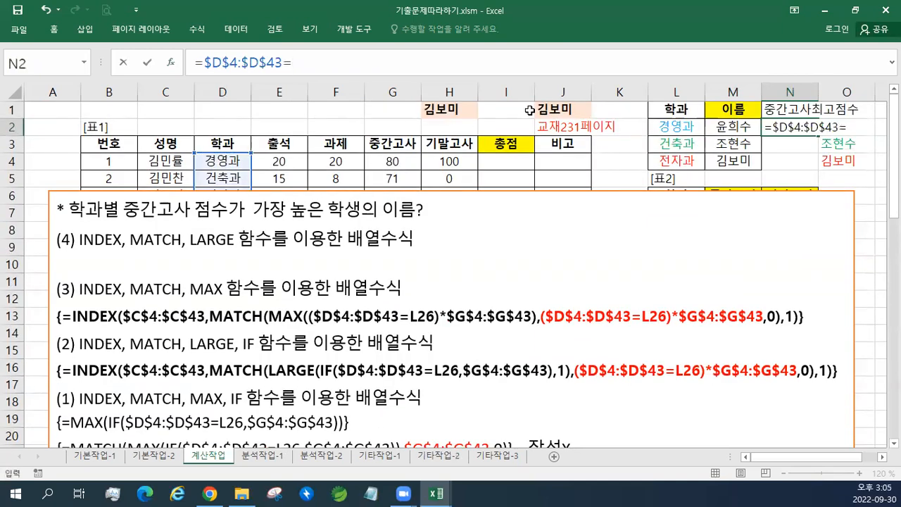
left_click(669, 127)
left_click(204, 65)
type("(")
key("End")
type(")")
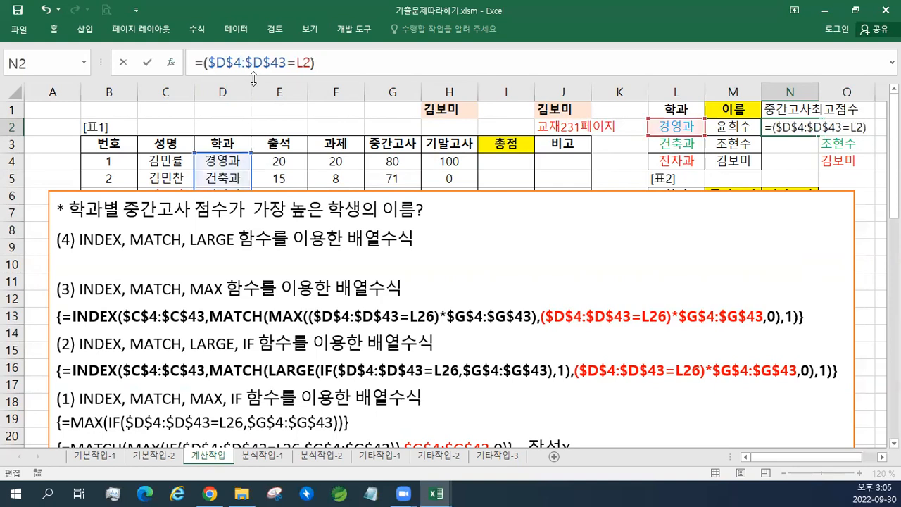
Step: Multiply the department comparison in N2 by the absolute midterm score range $G$4:$G$43
type("*")
left_click(398, 161)
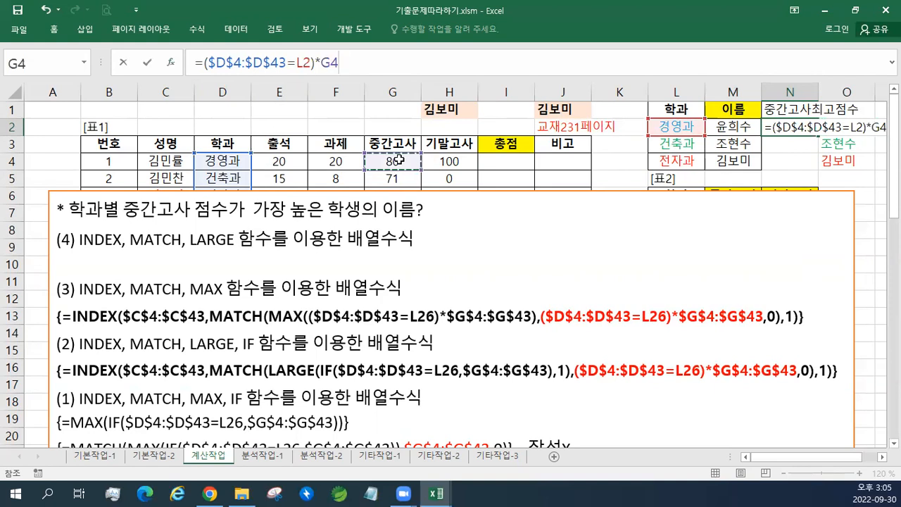
key("ctrl+shift+Down")
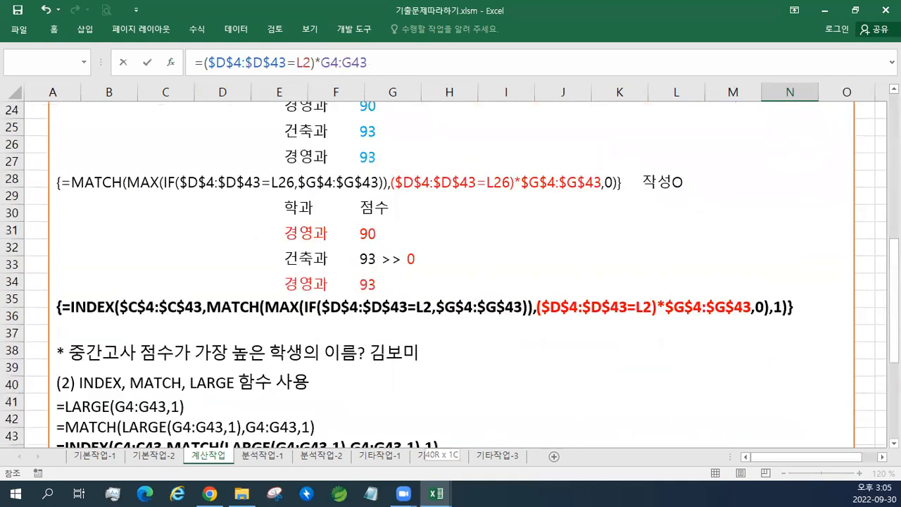
scroll(766, 205, "up", 8)
key("F4")
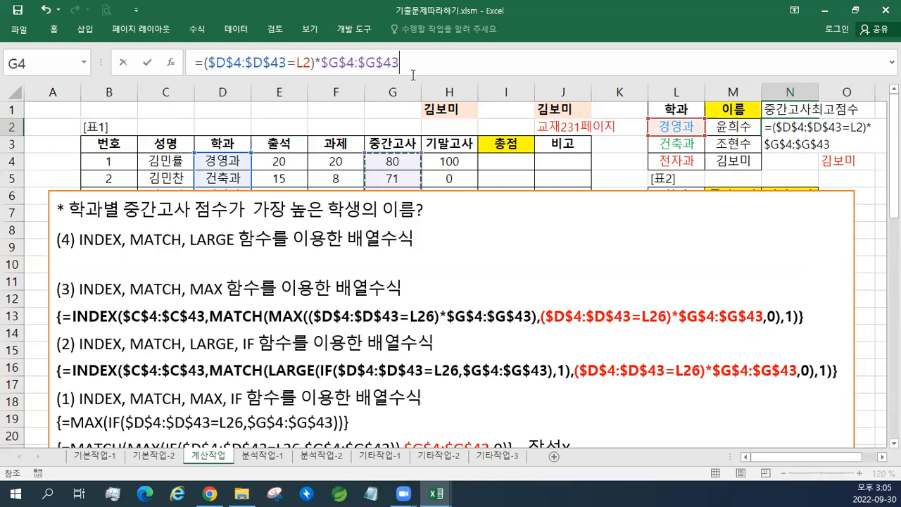
left_click_drag(315, 64, 203, 71)
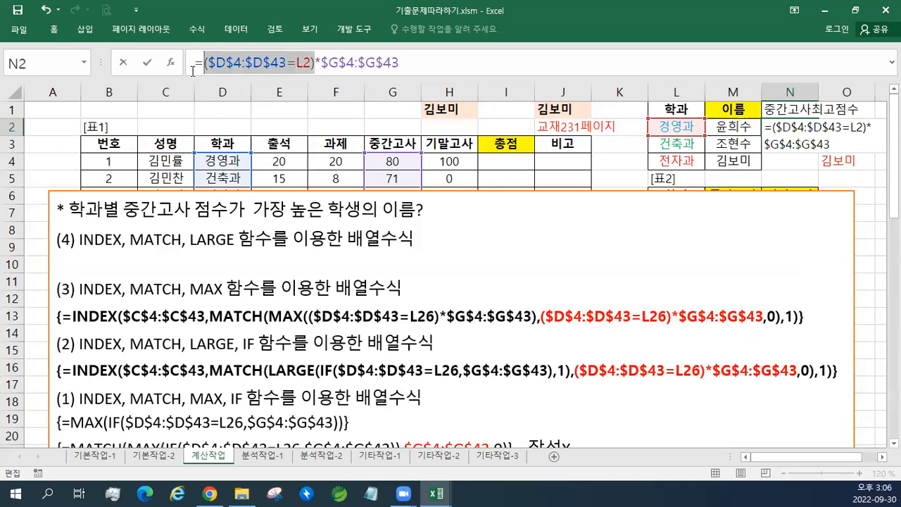
left_click_drag(205, 63, 425, 56)
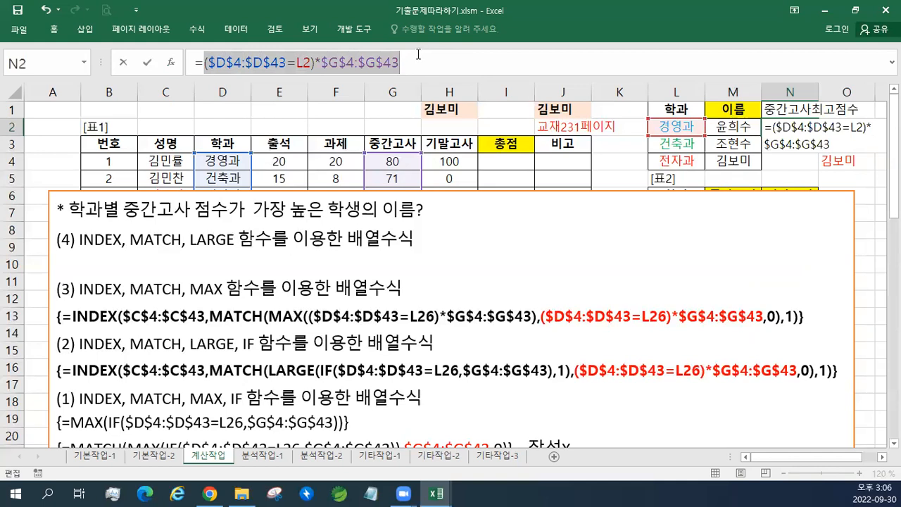
Step: Wrap the product in N2 in LARGE with 1 as the k argument and enter it as an array formula
left_click(204, 64)
type("LARGE")
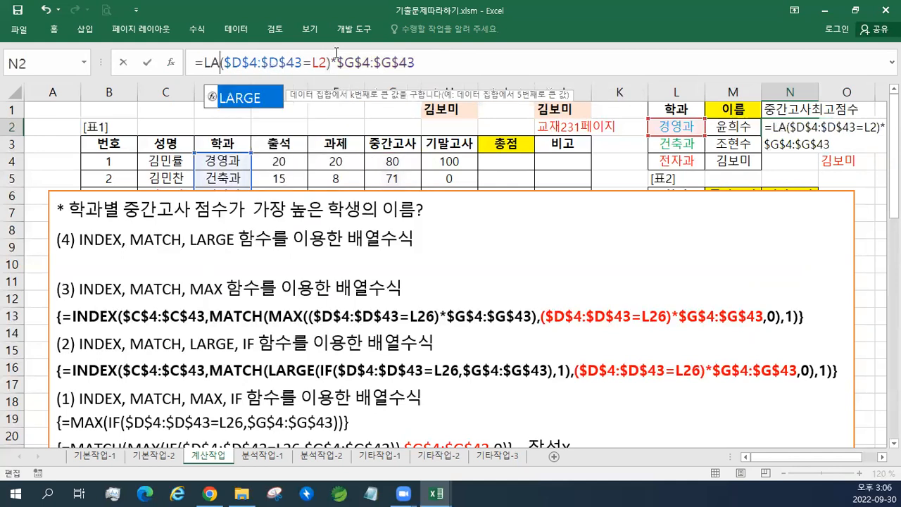
type("(")
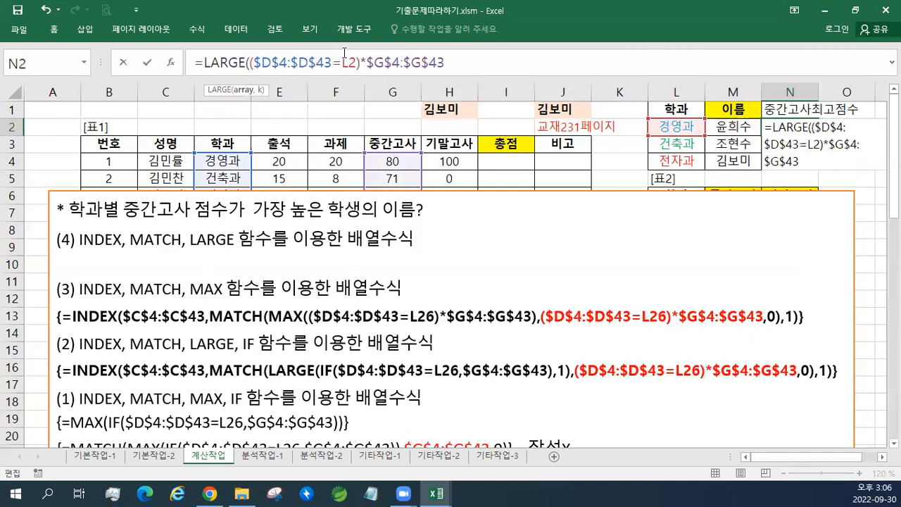
left_click(470, 64)
type(",1)")
key("Return")
key("Up")
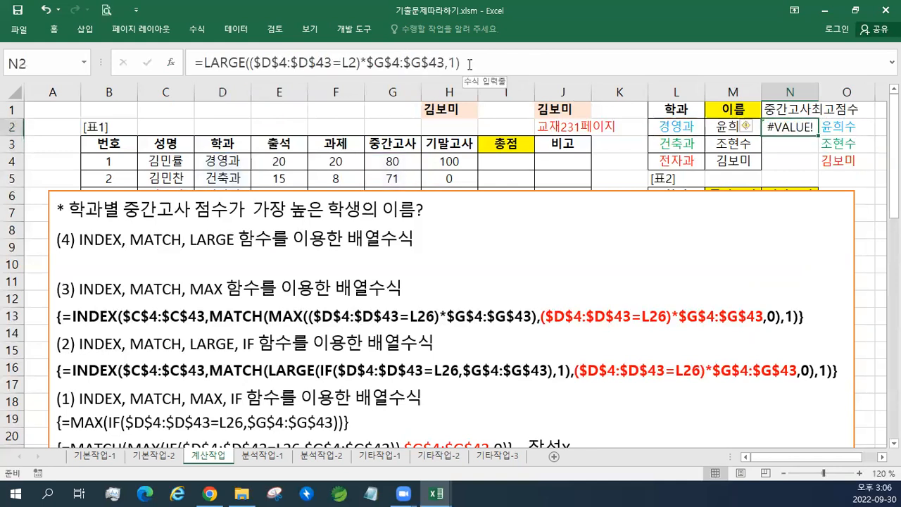
left_click(470, 64)
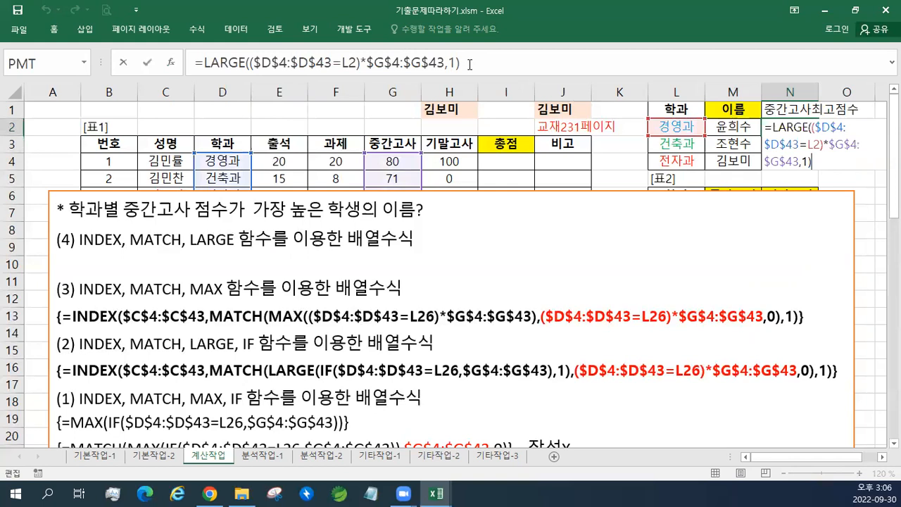
key("ctrl+shift+Return")
Step: Add the LARGE, MATCH and INDEX array formulas under heading (4) in the notes text box and remove the blank line below them
left_click(212, 263)
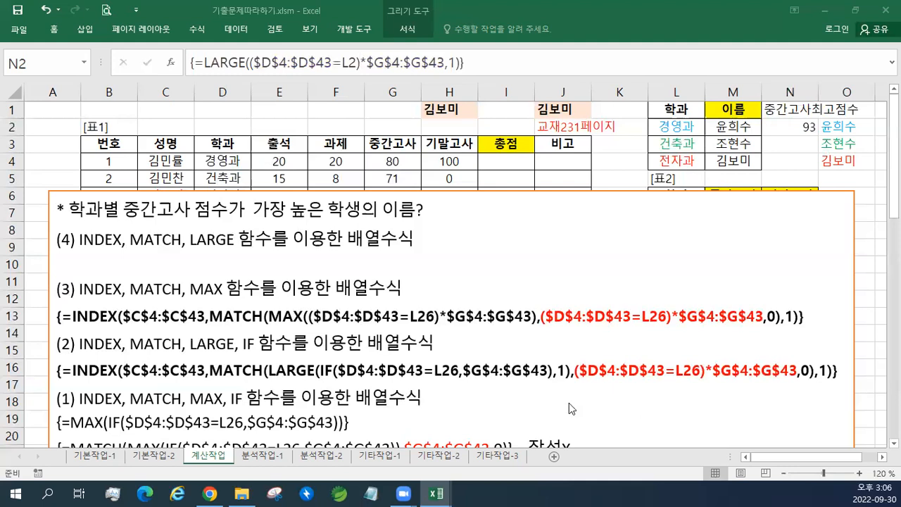
left_click(83, 264)
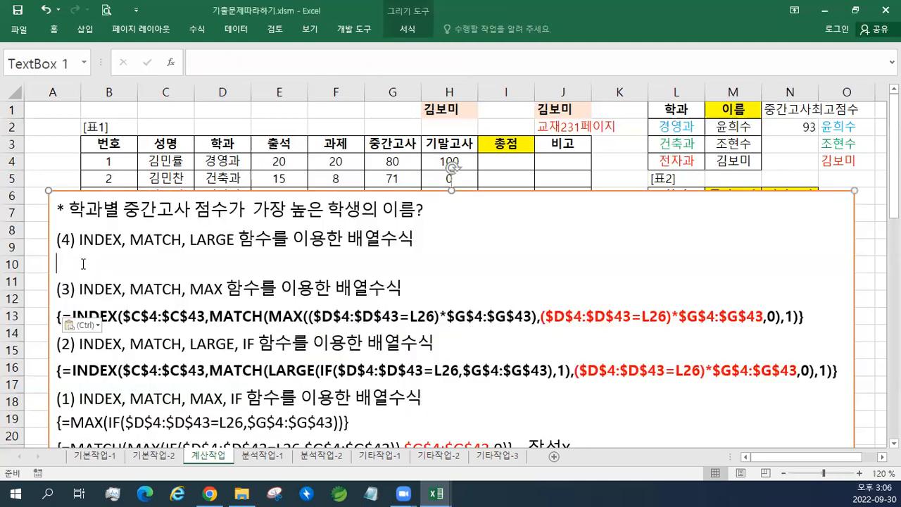
type("{=LARGE(($D$4:$D$43=L26)*$G$4:$G$43,1)} {=MATCH(LARGE(($D$4:$D$43=L26)*$G$4:$G$43,1),($D$4:$D$43=L26)*$G$4:$G$43,0)} {=INDEX($C$4:$C$43,MATCH(LARGE(($D$4:$D$43=L26)*$G$4:$G$43,1),($D$4:$D$43=L26)*$G$4:$G$43,0),1)}")
left_click(95, 328)
left_click(95, 358)
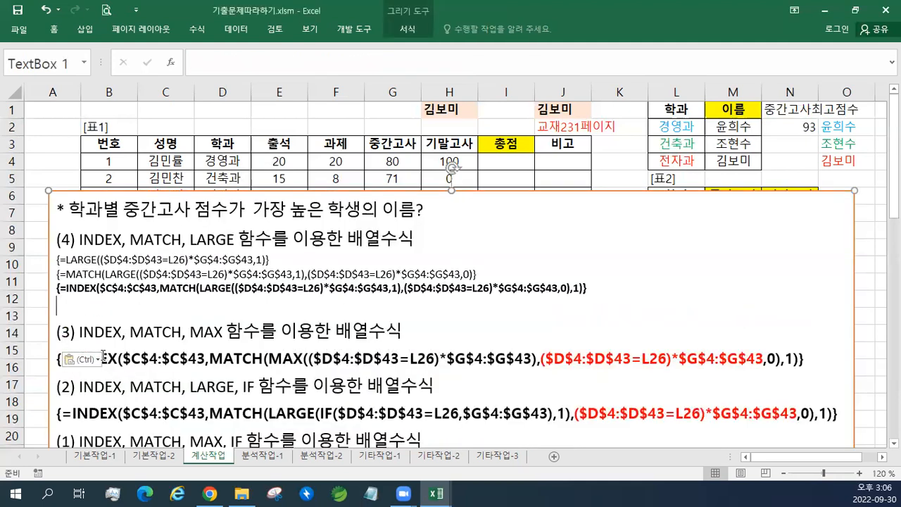
key("Delete")
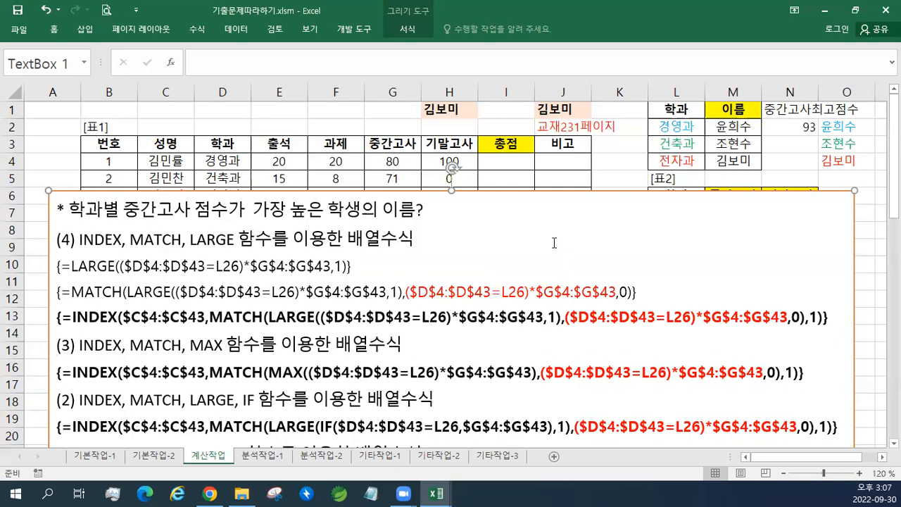
Step: Start a MATCH function around the LARGE formula in N2, with LARGE as its lookup value
left_click(716, 127)
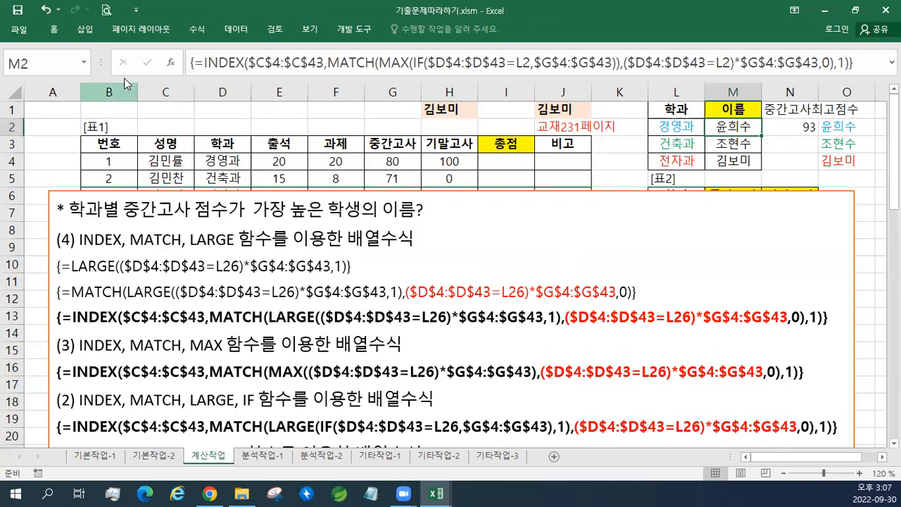
left_click(783, 127)
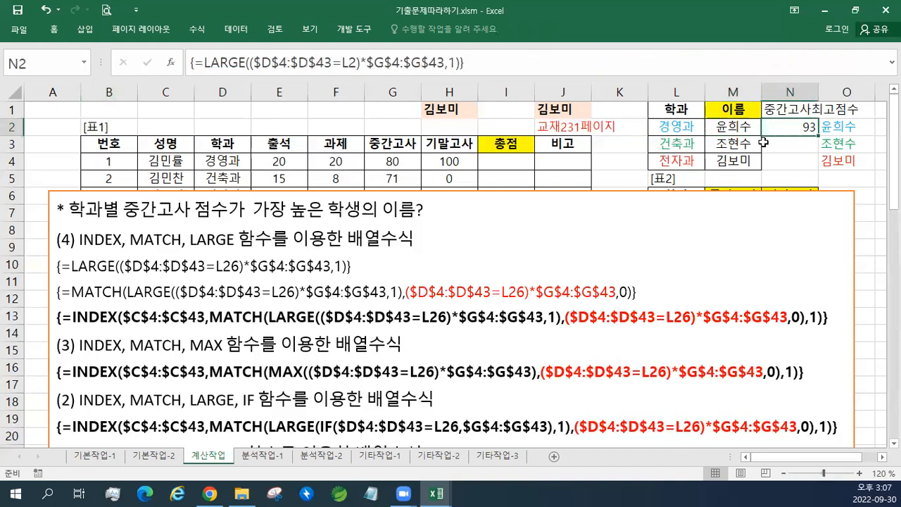
left_click(202, 62)
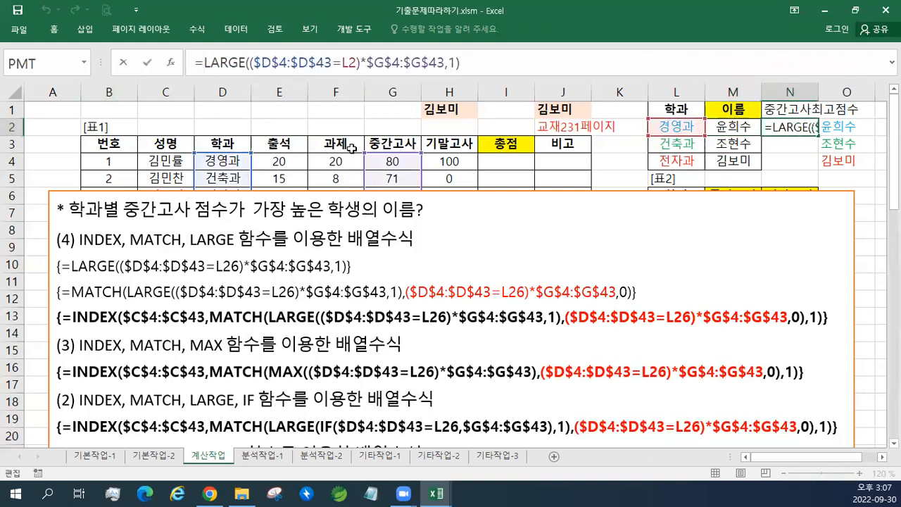
type("MATCH(")
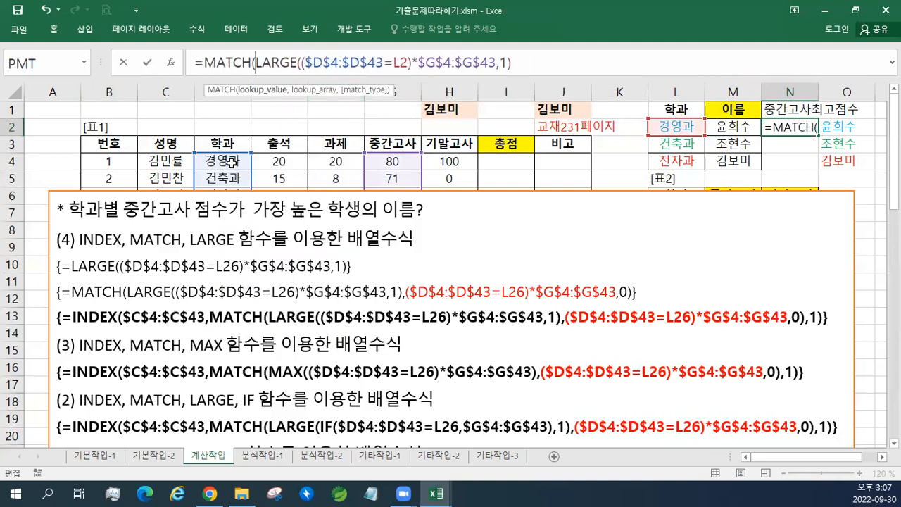
left_click(387, 161)
key("ctrl+shift+Down")
type(",")
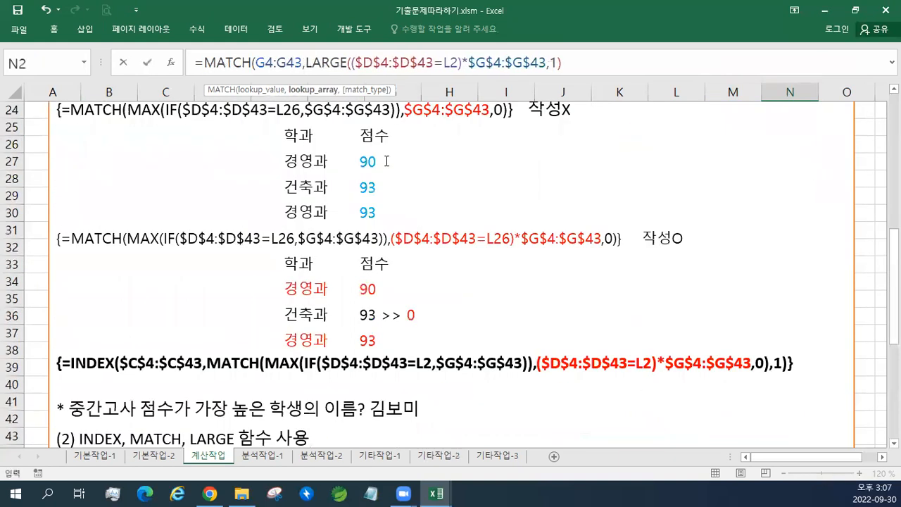
key("BackSpace")
key("BackSpace")
key("BackSpace")
key("BackSpace")
key("BackSpace")
key("BackSpace")
key("BackSpace")
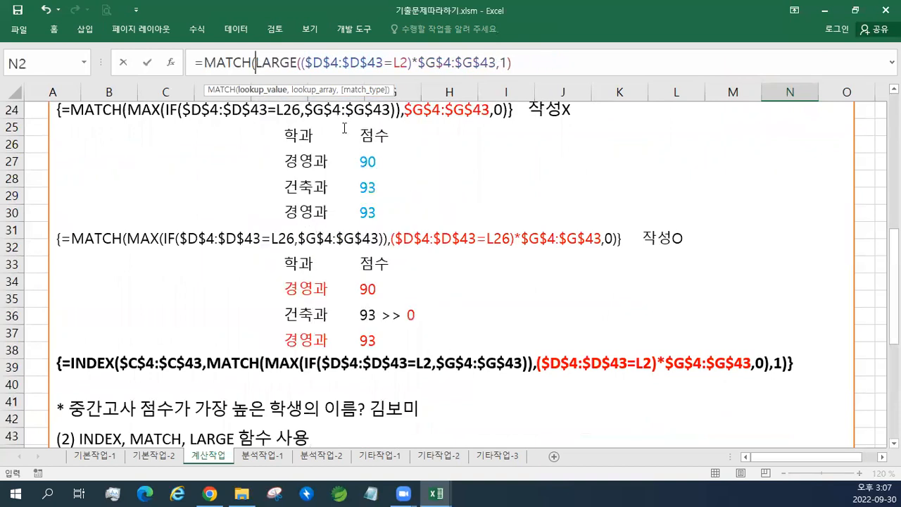
Step: Begin MATCH's lookup_array in N2 with a copy of the department comparison ($D$4:$D$43=L2) followed by a multiplication sign
left_click_drag(255, 63, 533, 63)
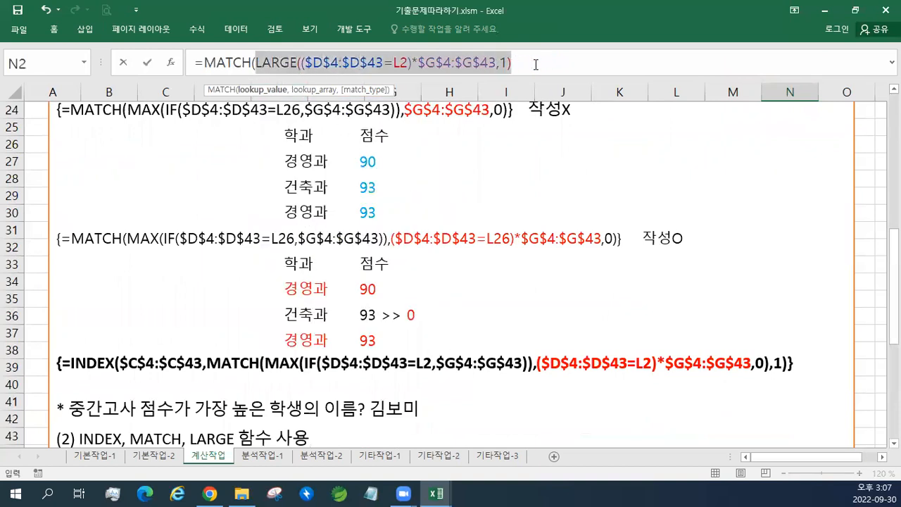
left_click(534, 63)
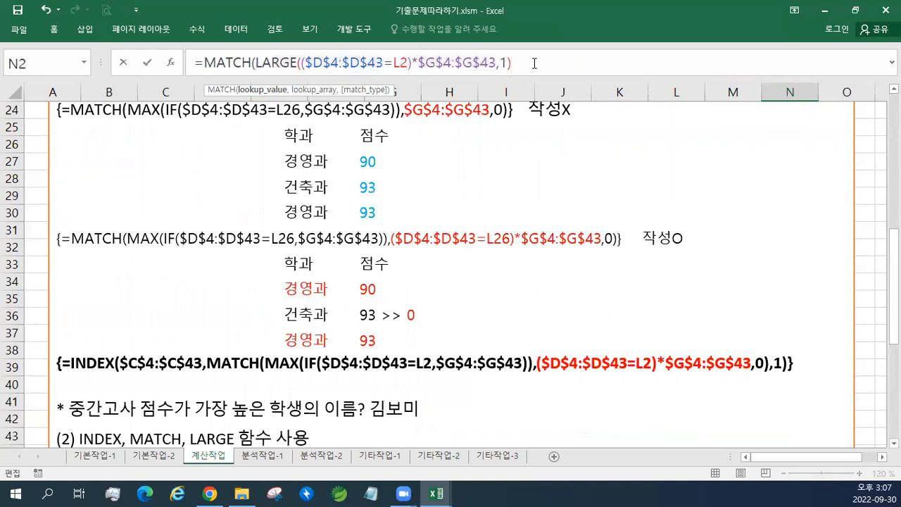
type(",")
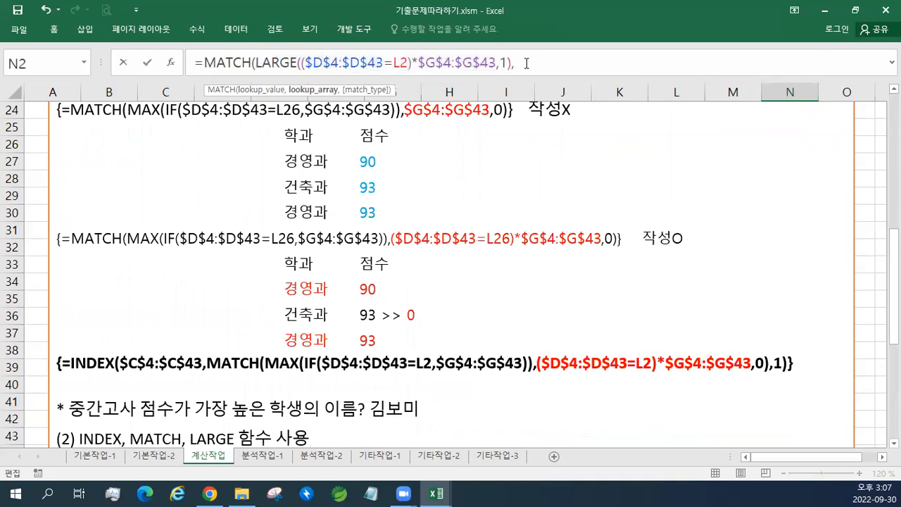
left_click_drag(895, 264, 894, 129)
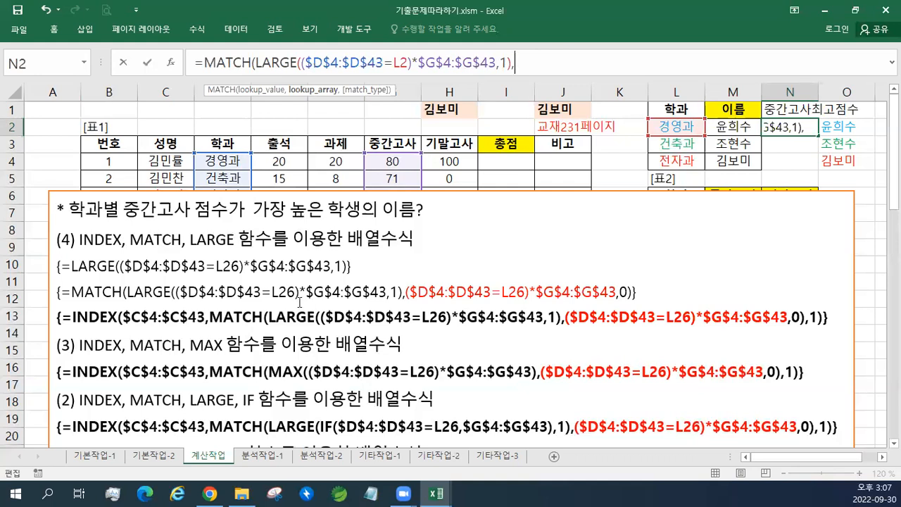
left_click_drag(302, 63, 415, 63)
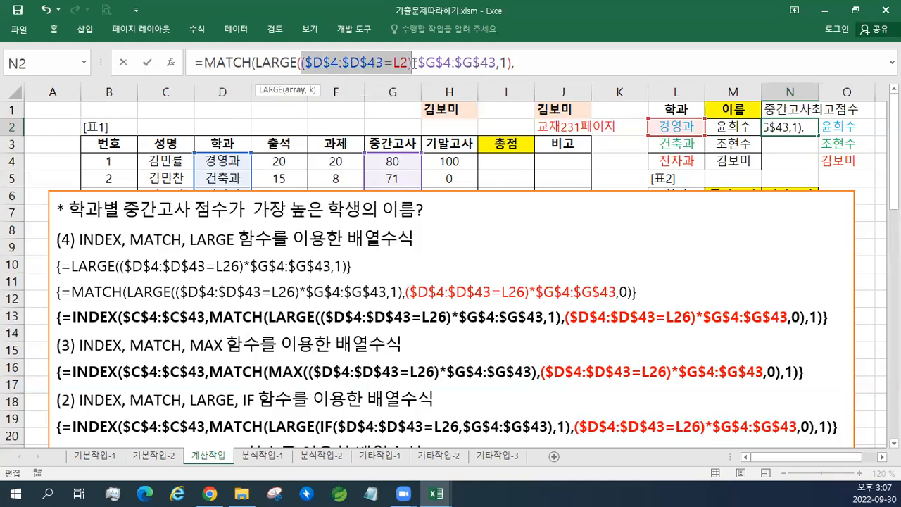
key("ctrl+c")
left_click(526, 67)
key("ctrl+v")
type("*")
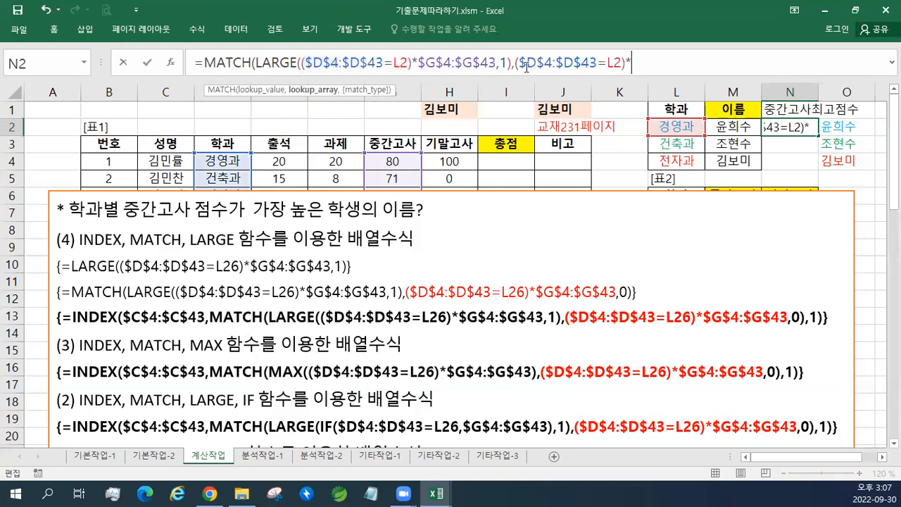
Step: Complete the lookup_array product in N2 with a copy of the midterm score range $G$4:$G$43
left_click_drag(421, 63, 496, 63)
key("ctrl+c")
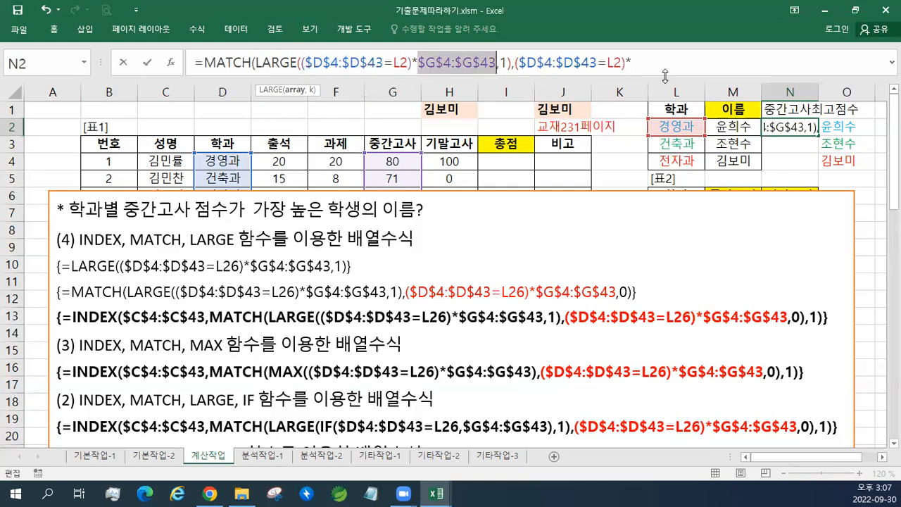
left_click(665, 70)
key("ctrl+v")
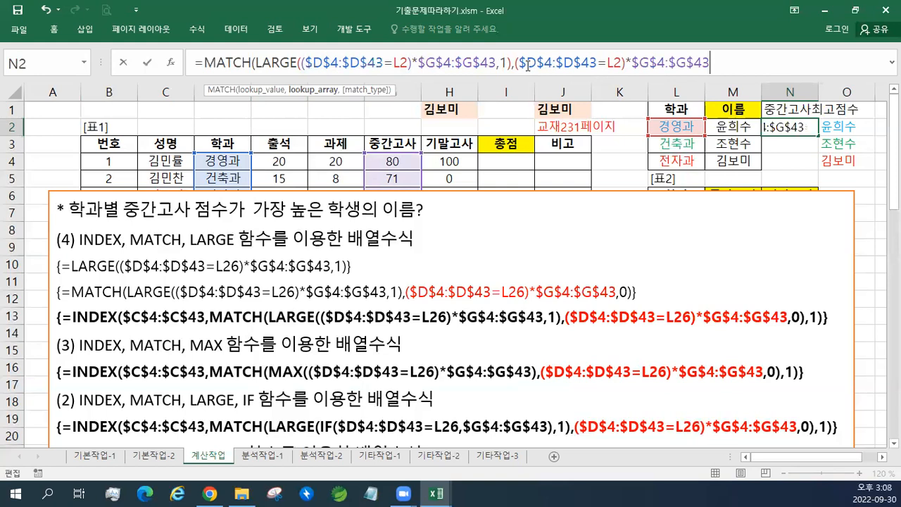
Step: Finish MATCH in N2 with match type 0, enter it as an array formula and fill it down to N4
left_click_drag(516, 63, 725, 63)
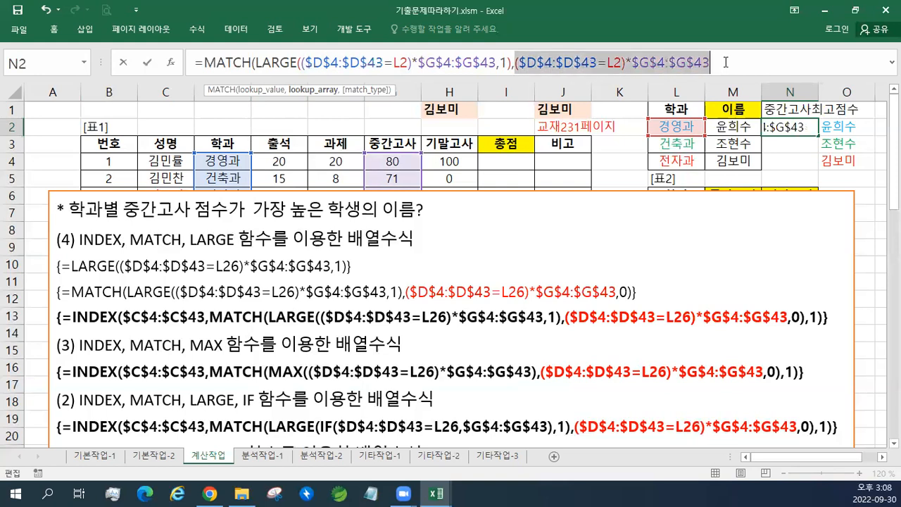
left_click(725, 63)
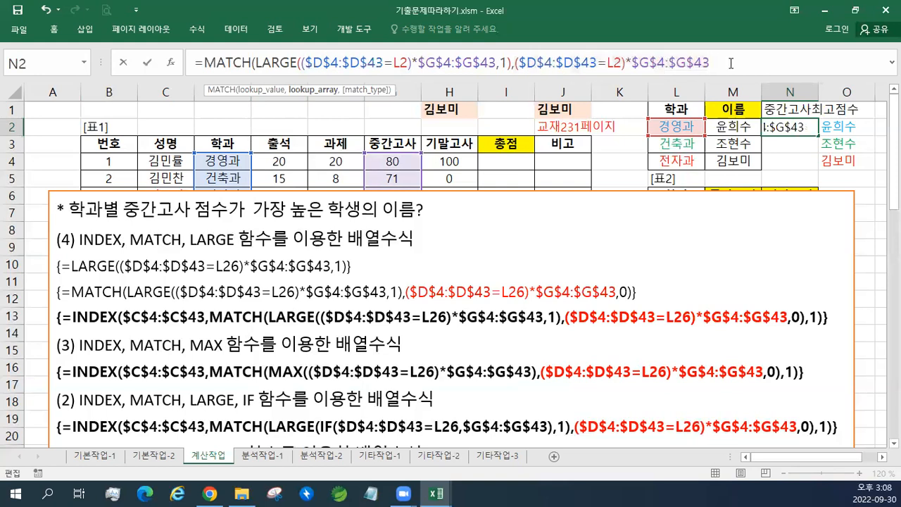
type(",")
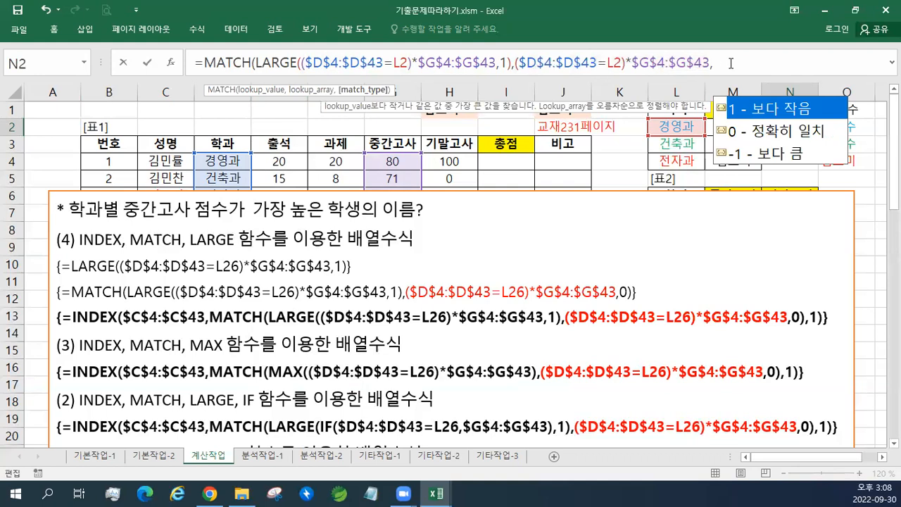
type("0)")
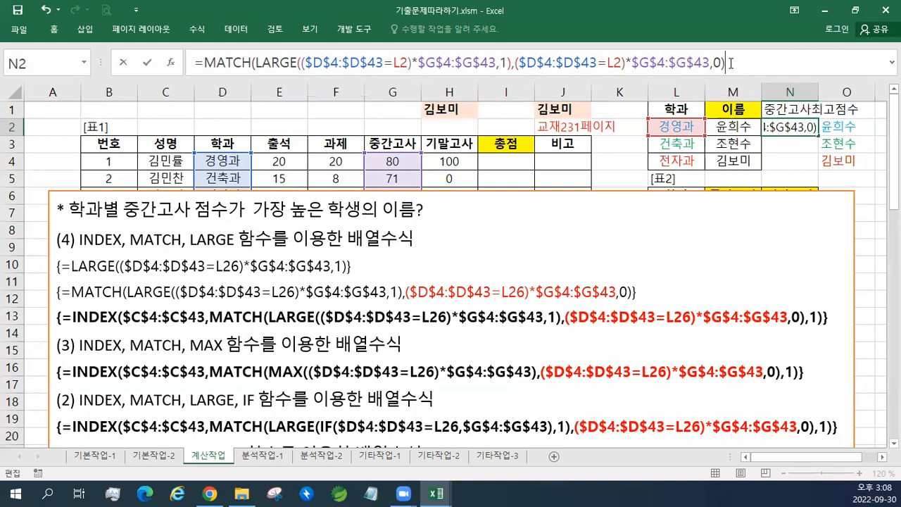
key("ctrl+shift+Return")
left_click_drag(816, 136, 816, 167)
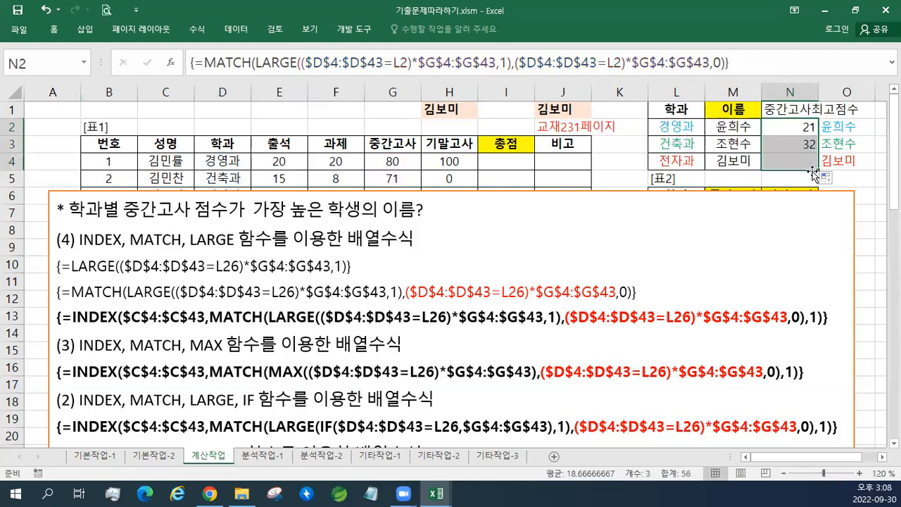
Step: Start an INDEX function around the MATCH formula in N2, with the absolute name range $C$4:$C$43 as its array
left_click(793, 128)
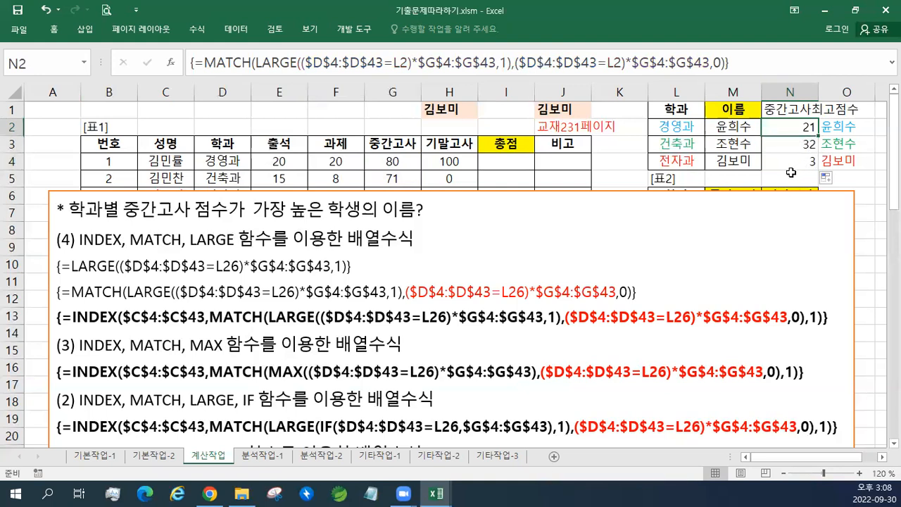
left_click(205, 62)
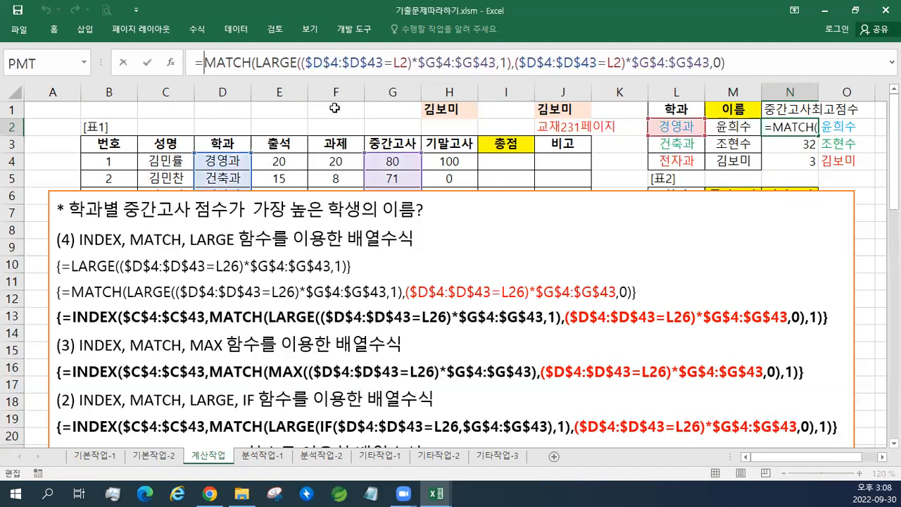
type("INDEX")
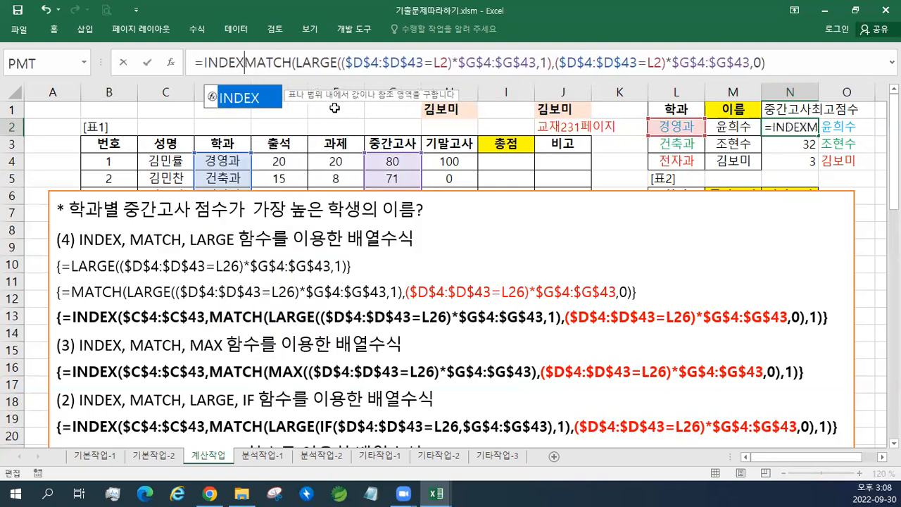
type("(")
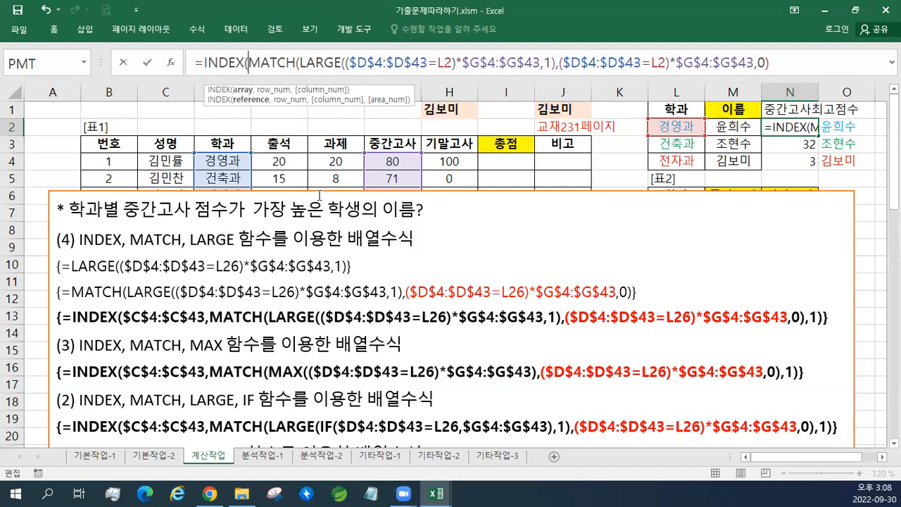
left_click(176, 161)
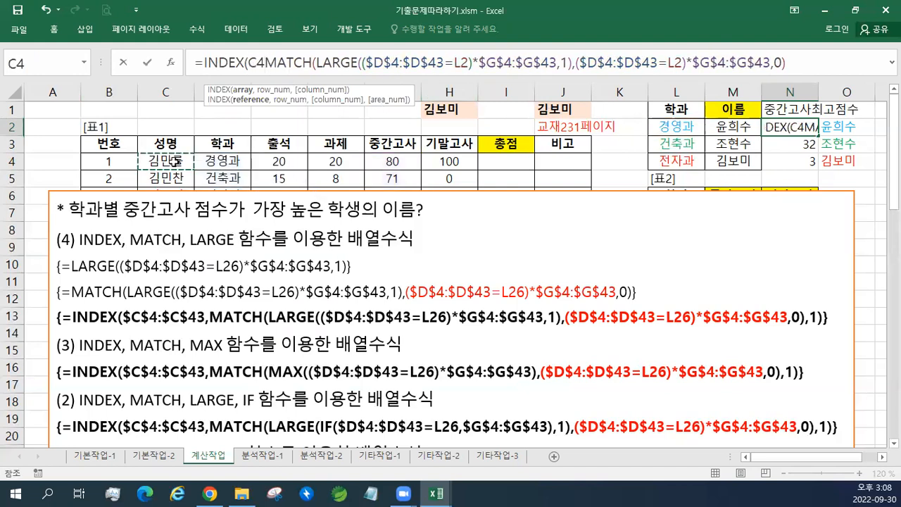
key("ctrl+shift+Down")
key("F4")
type(",")
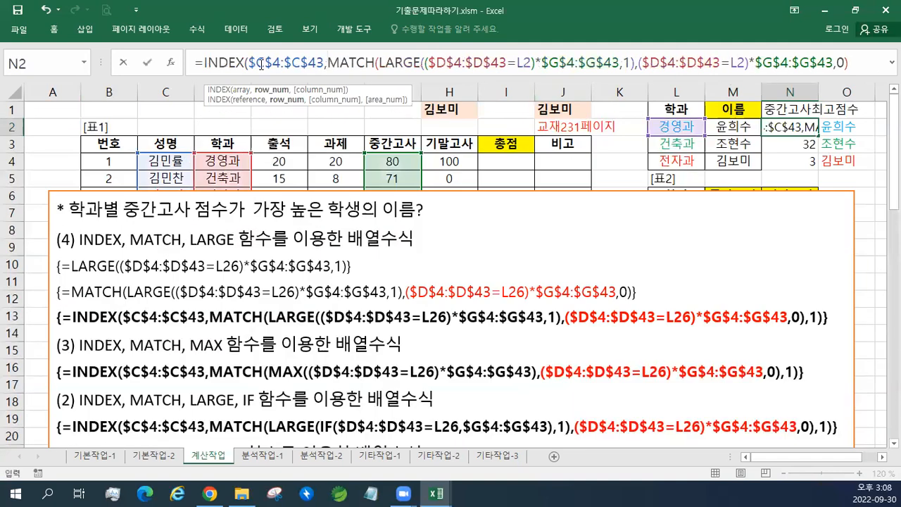
Step: Close INDEX in N2 with column number 1, enter it as an array formula and fill it down to N4
left_click_drag(104, 65, 83, 65)
left_click(849, 69)
type(",1)")
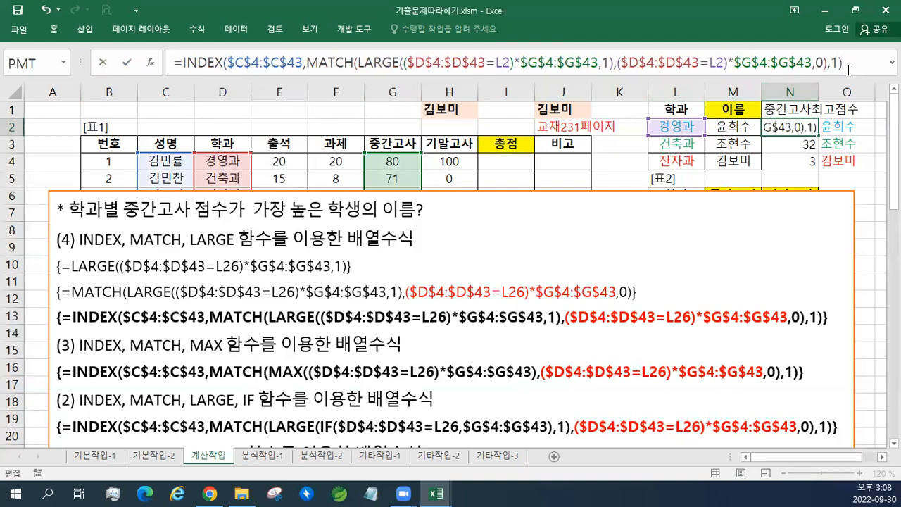
key("ctrl+shift+Return")
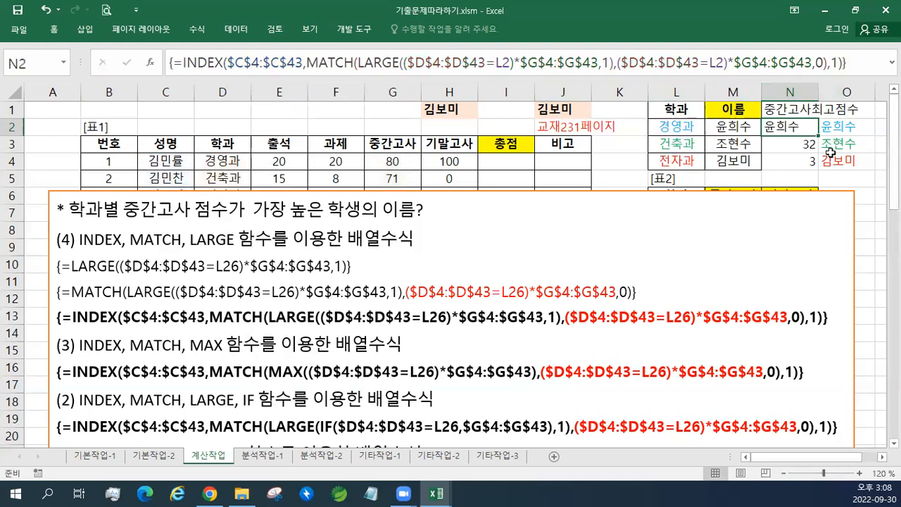
left_click_drag(818, 135, 815, 169)
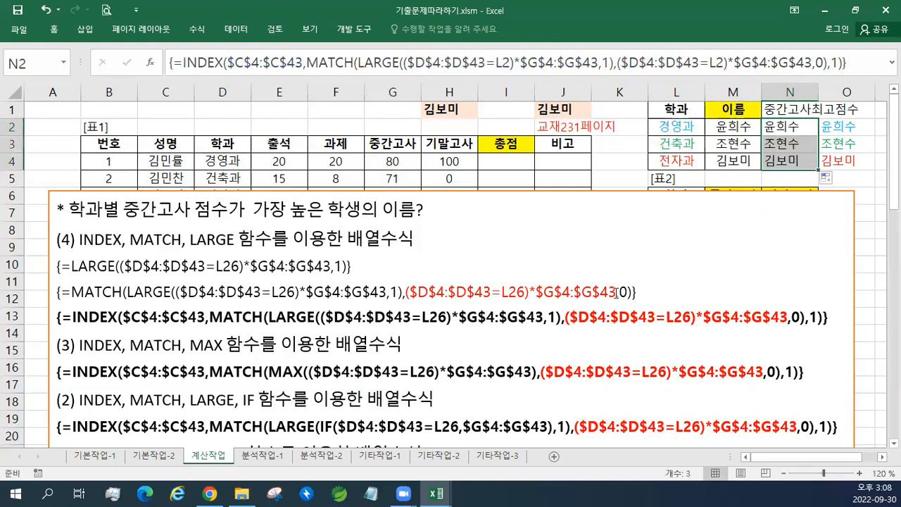
Step: Review the array formulas in the notes text box, comparing the red lookup_array parts of versions (4) and (3)
left_click(345, 271)
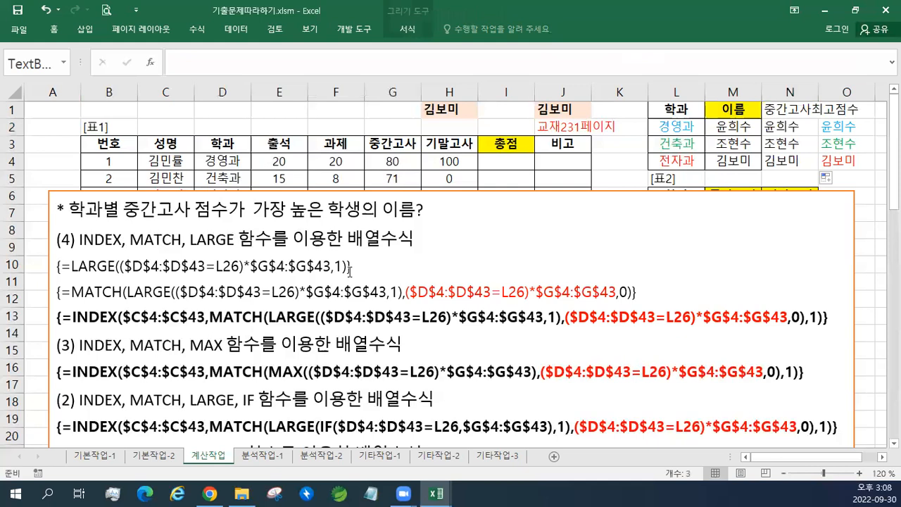
scroll(356, 271, "down", 1)
scroll(356, 271, "down", 1)
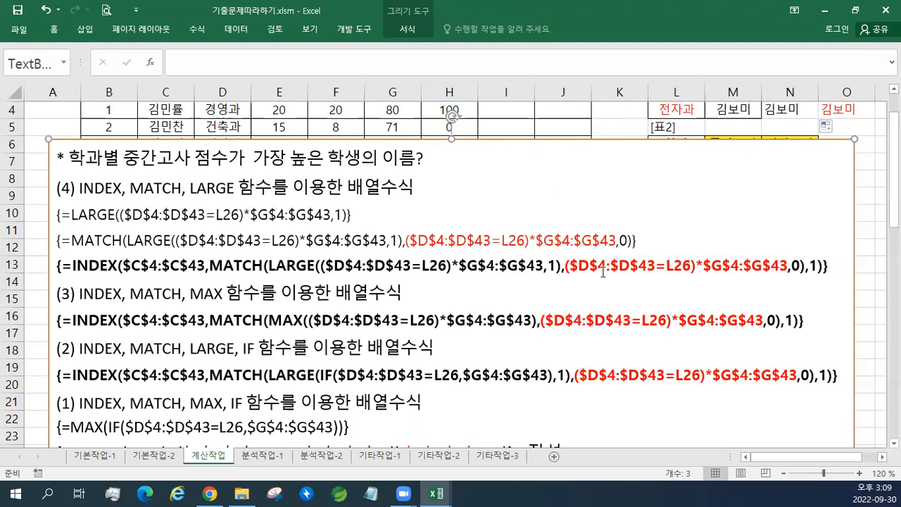
left_click_drag(563, 265, 792, 266)
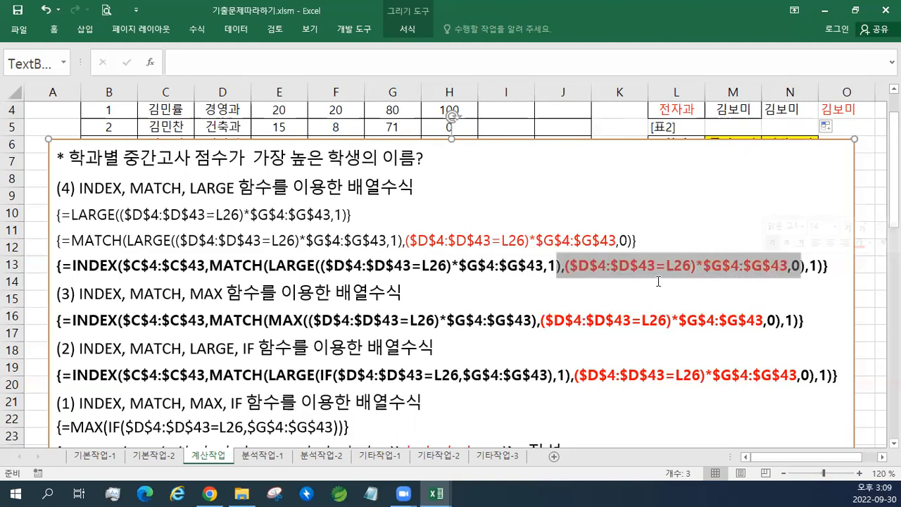
left_click_drag(556, 320, 730, 319)
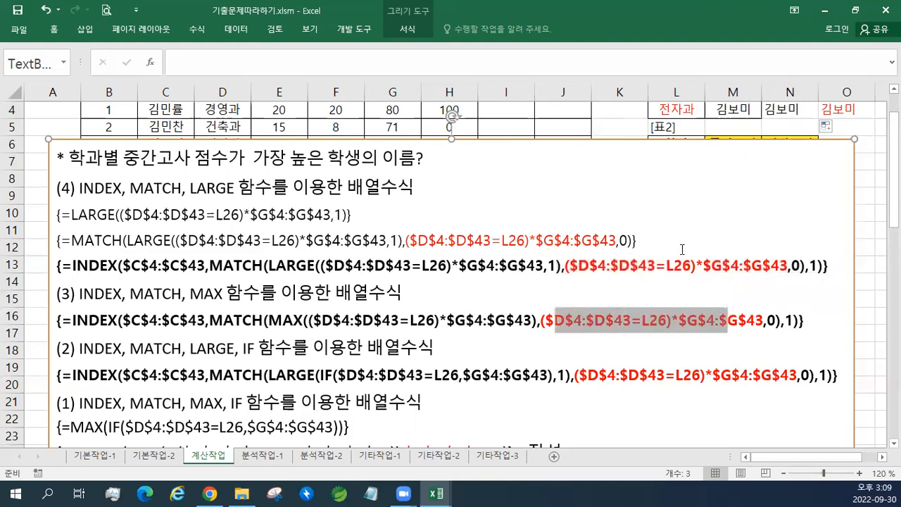
left_click(682, 249)
left_click(679, 321)
scroll(679, 324, "down", 6)
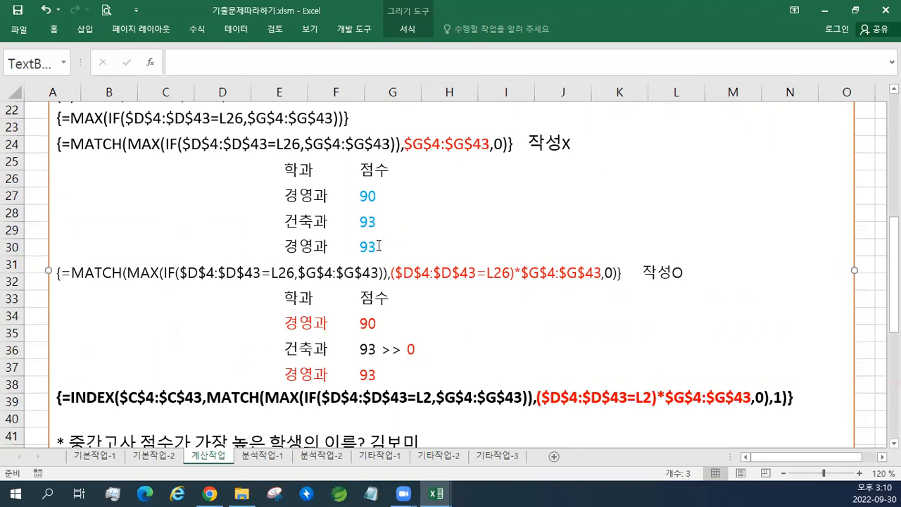
scroll(380, 246, "up", 7)
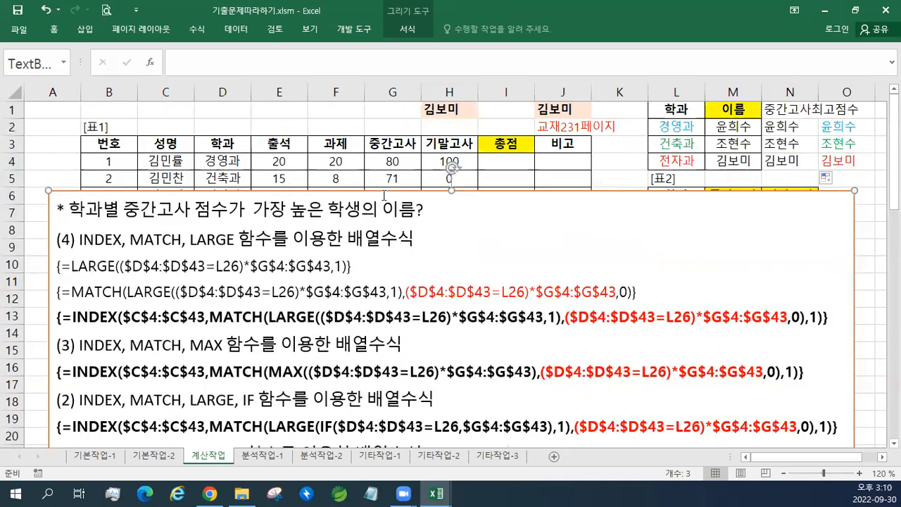
Step: Move the notes text box down so its upper edge lies at about row 22, below [표3]
left_click_drag(384, 201, 407, 343)
left_click_drag(476, 195, 538, 343)
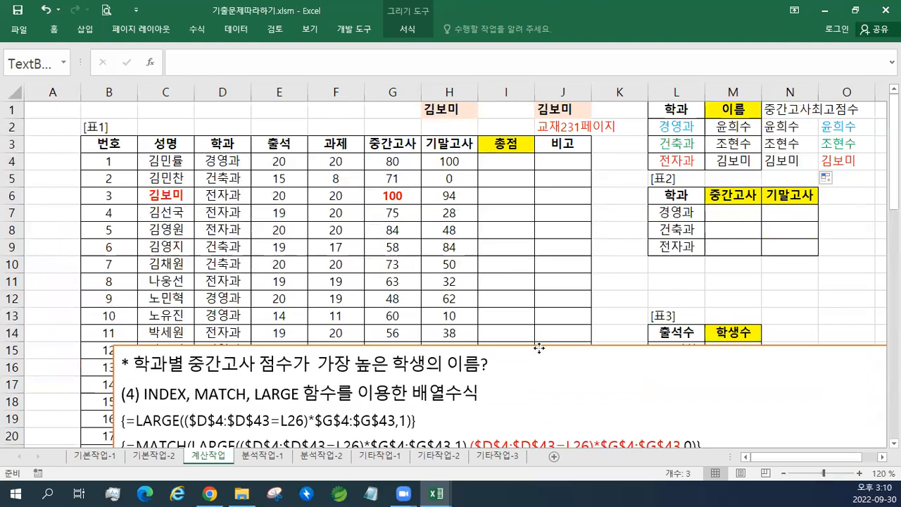
left_click_drag(539, 343, 539, 379)
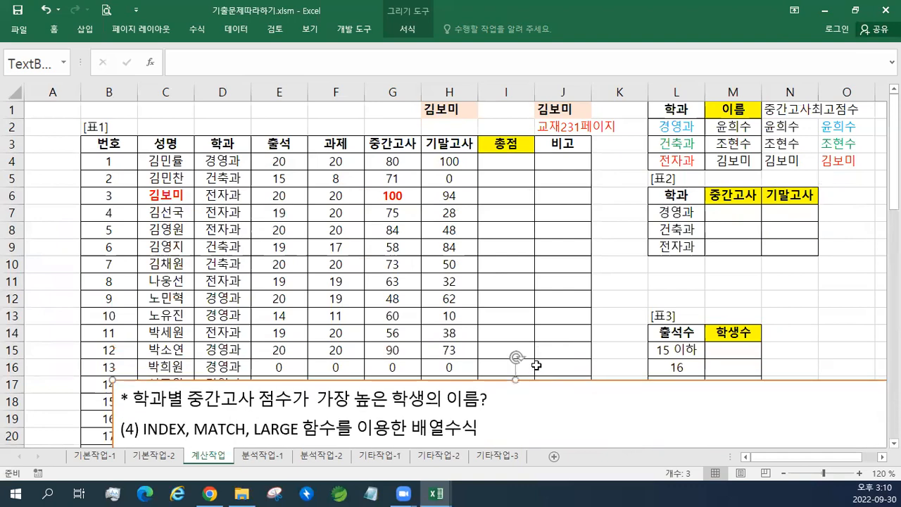
scroll(537, 367, "down", 2)
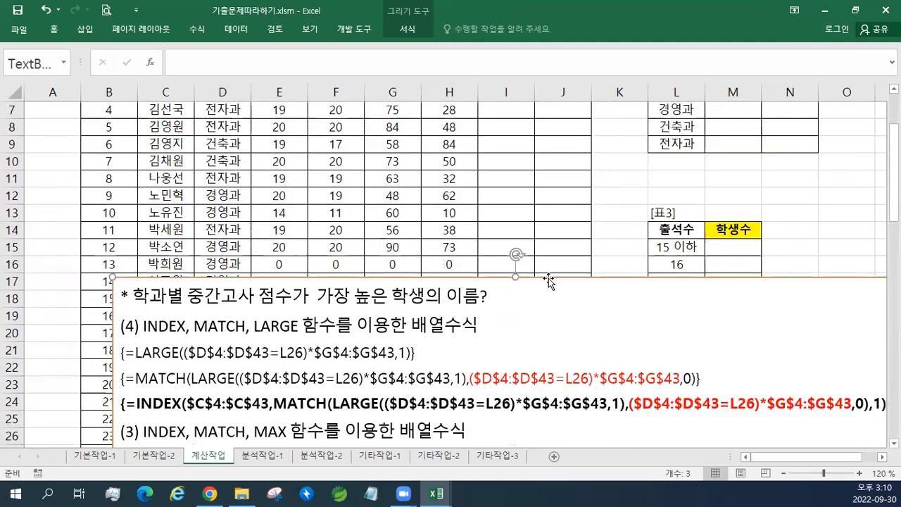
left_click_drag(549, 278, 580, 360)
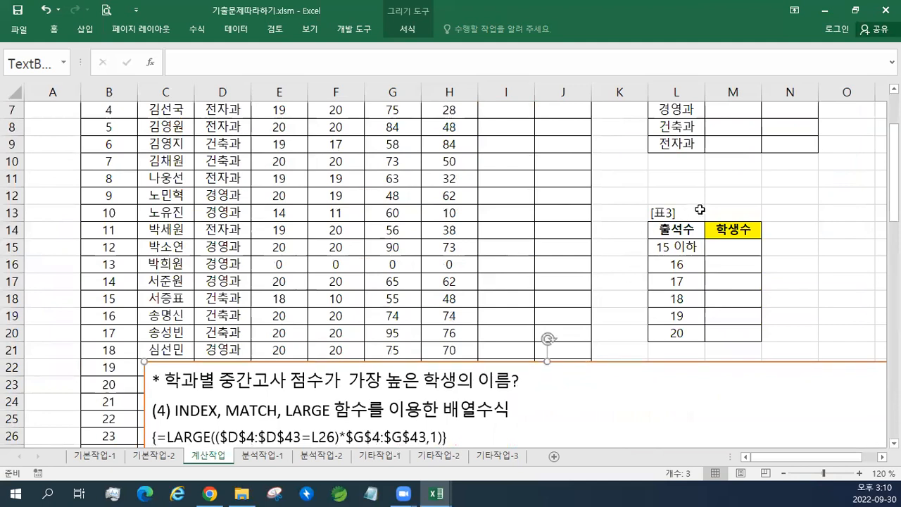
Step: Shift the notes text box sideways so that its left edge lies in column D, clear of the name column
left_click(723, 208)
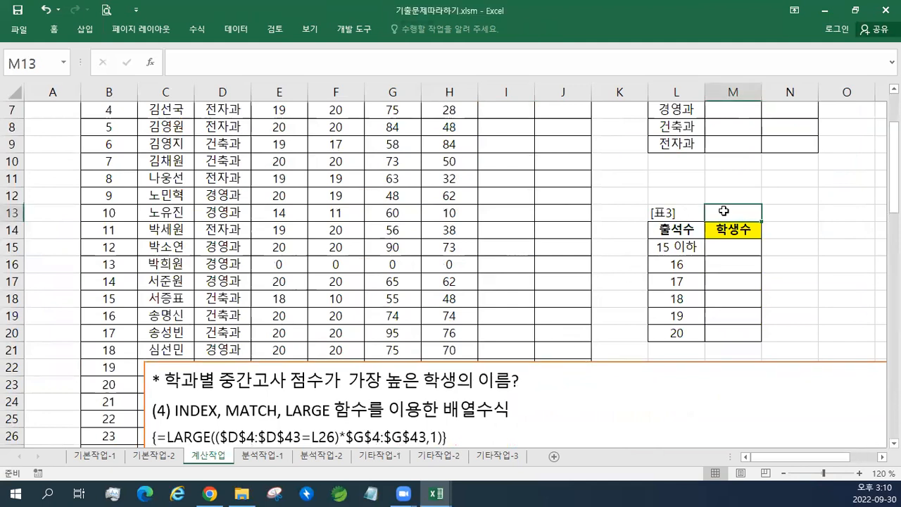
scroll(694, 258, "down", 1)
scroll(683, 278, "down", 1)
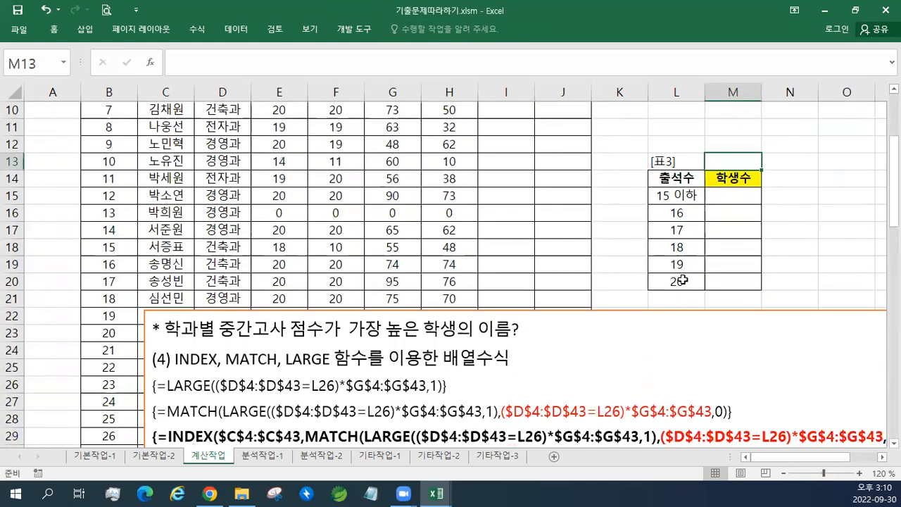
left_click(553, 309)
left_click_drag(553, 310, 617, 308)
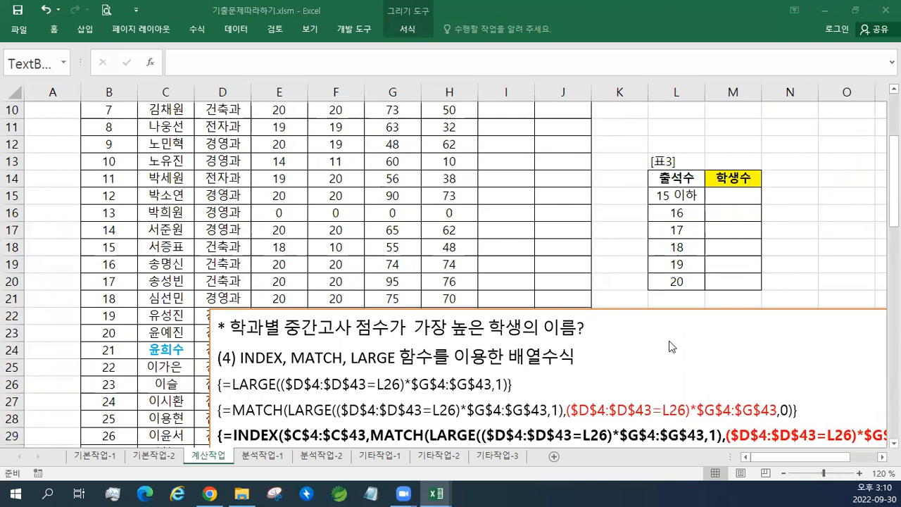
Step: Add the heading line "문제2-3. 이름" at the very start of the notes text box, above the midterm question
left_click(487, 343)
left_click(214, 329)
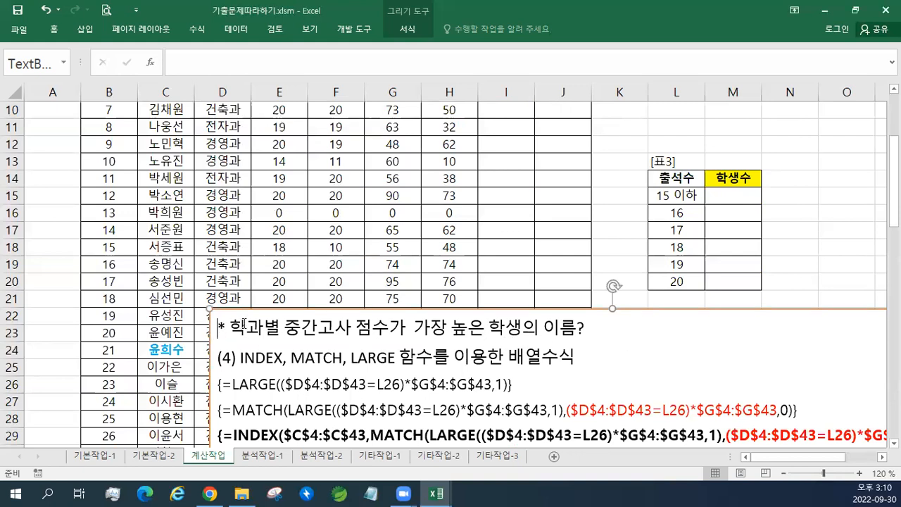
key("Return")
type("ANS")
key("BackSpace")
key("BackSpace")
key("BackSpace")
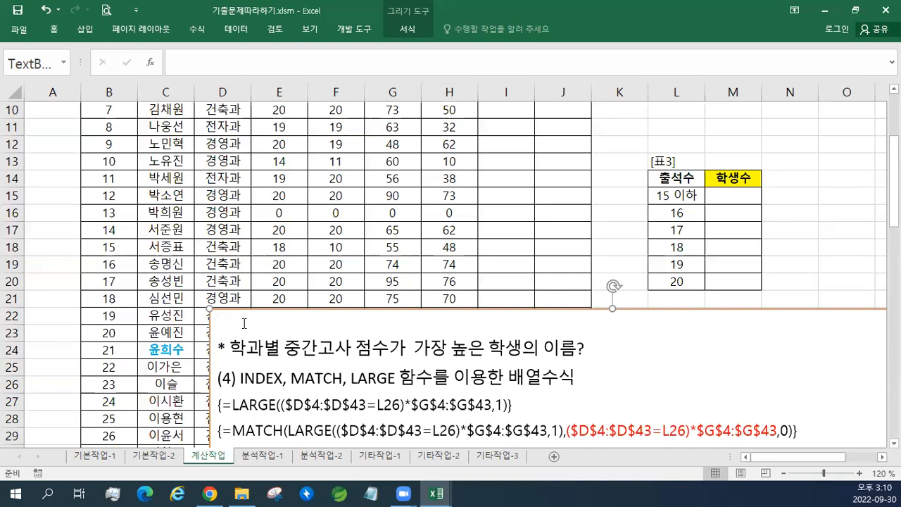
type("문제2-3")
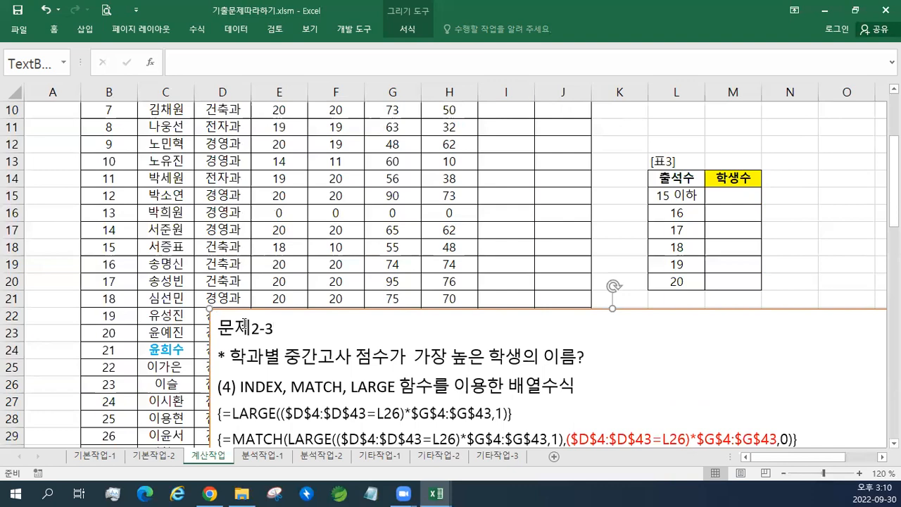
scroll(525, 370, "down", 1)
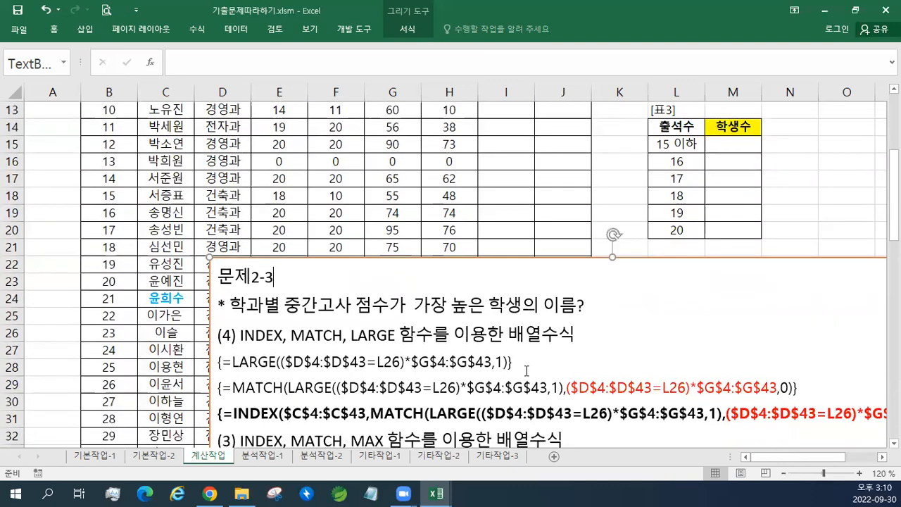
scroll(527, 371, "up", 4)
scroll(527, 370, "down", 3)
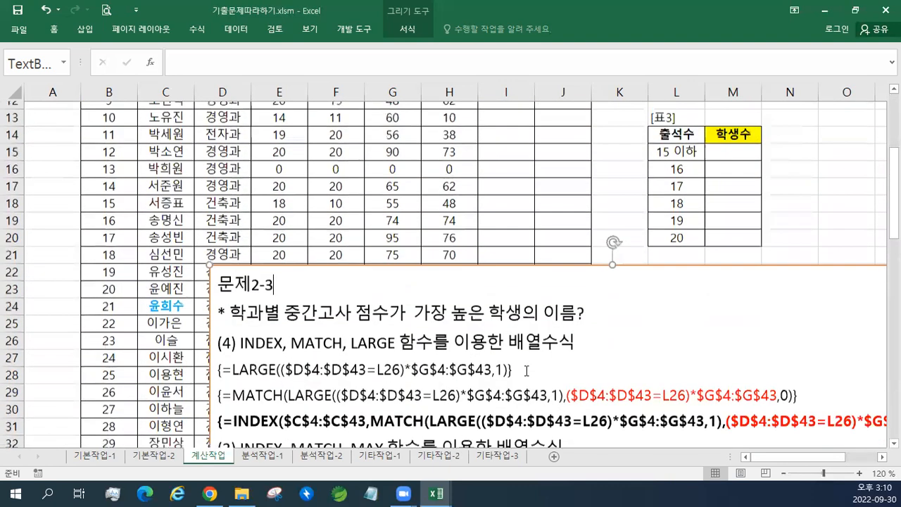
scroll(527, 371, "down", 1)
type(". 이름")
Step: Insert the heading "문제2-2. 학생수" above the 문제2-3 heading and leave blank lines beneath it
key("Left")
key("Left")
key("Left")
key("Left")
key("Left")
key("Left")
key("Left")
key("Left")
key("Left")
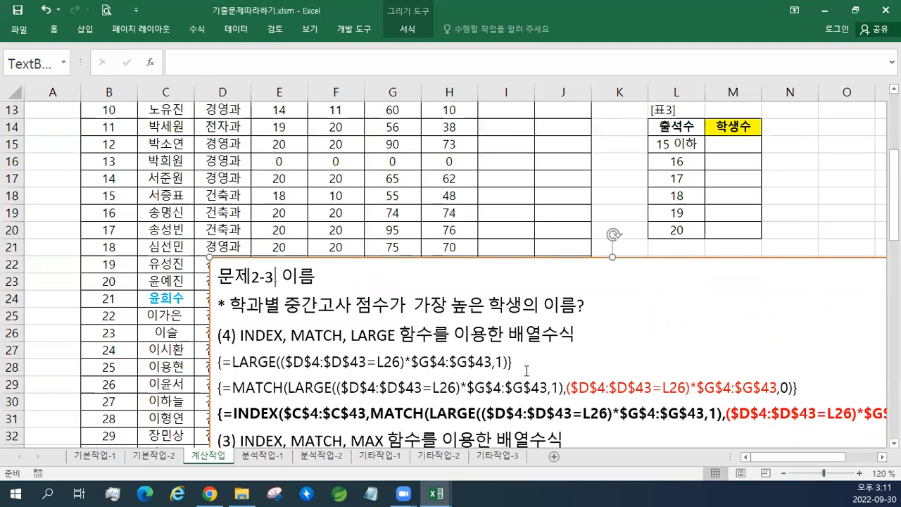
key("Return")
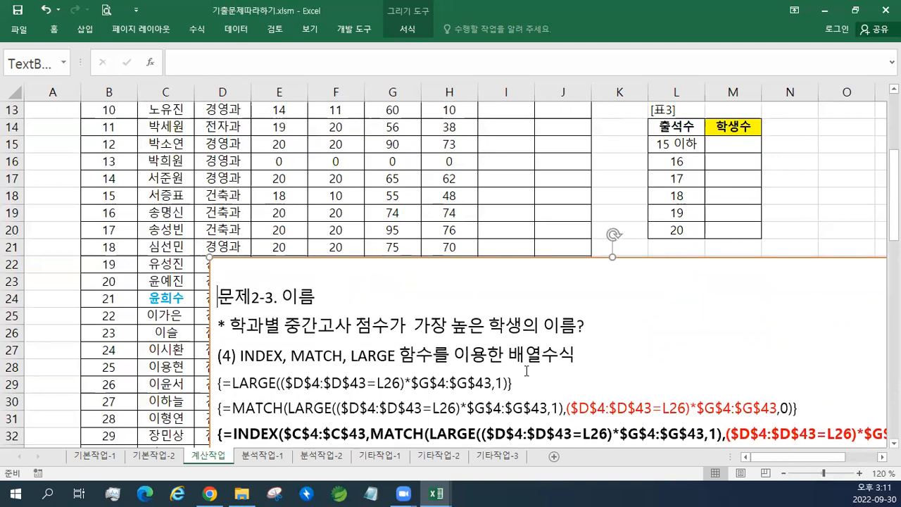
type("문제")
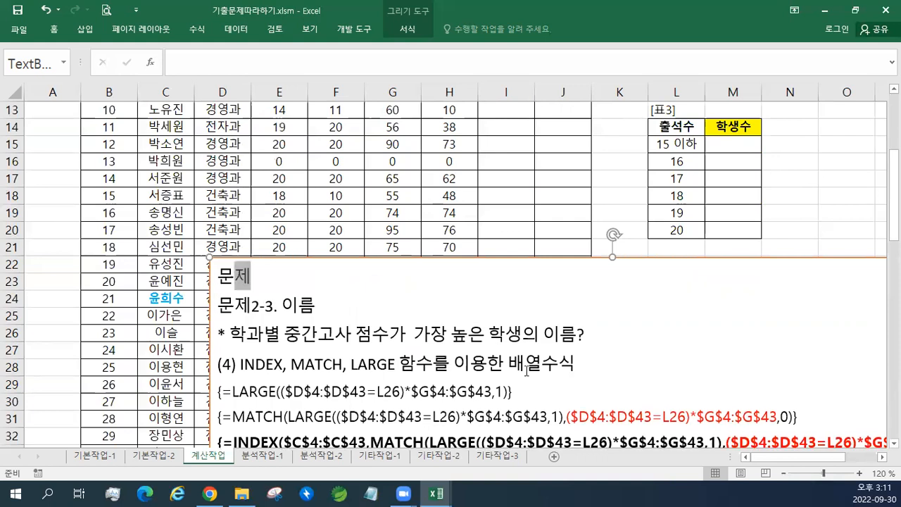
type("2-2.")
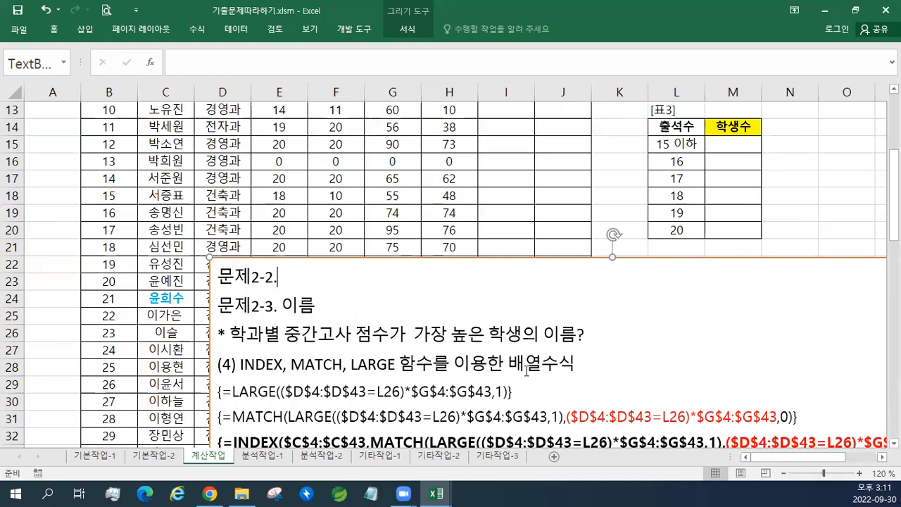
type(" 학샐ㅇㅅ")
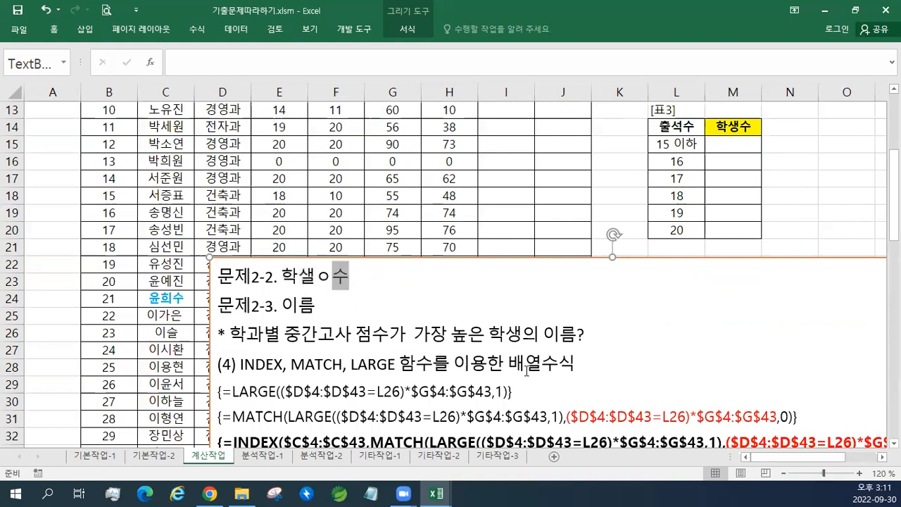
key("BackSpace")
key("BackSpace")
key("BackSpace")
type("생수")
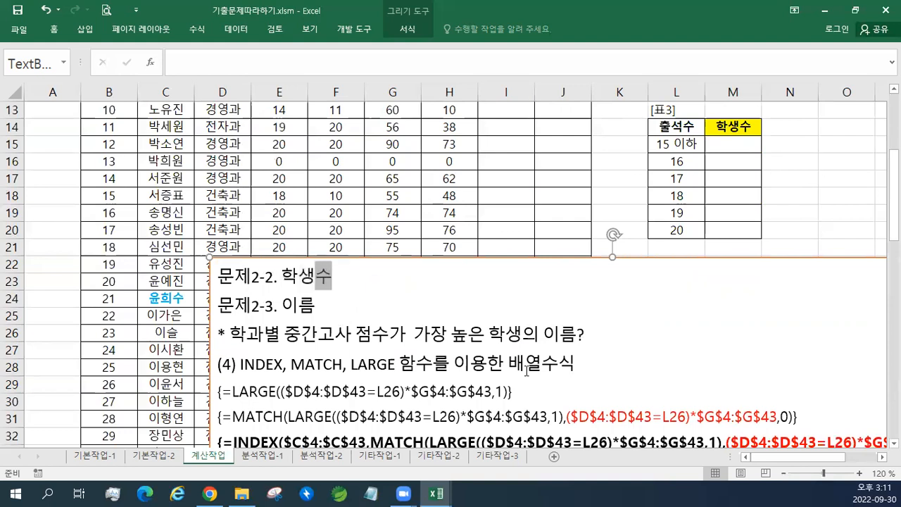
key("Return")
key("Return")
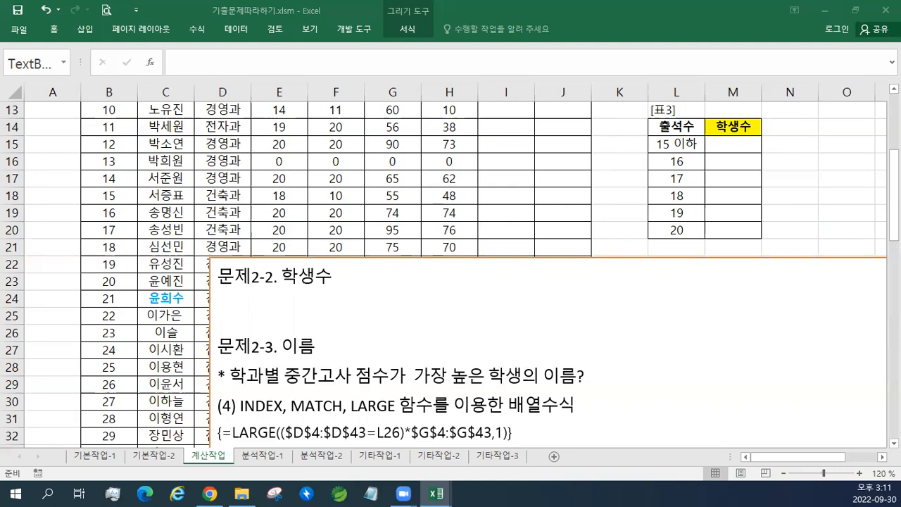
Step: Paste the line "도수(빈도수)분포표 표시" under the 문제2-2 heading, matching the text size of the surrounding notes
left_click(233, 300)
type("도수(빈도수)분포표 표시")
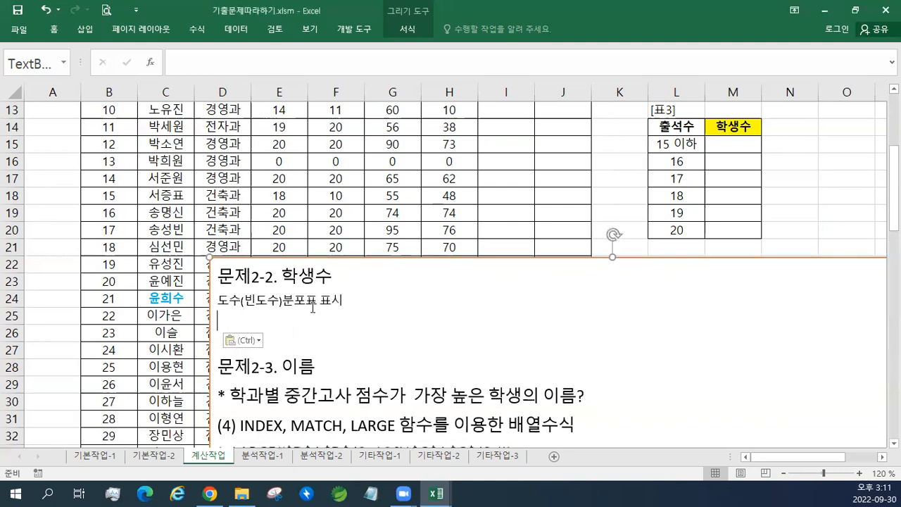
left_click(255, 343)
left_click(274, 374)
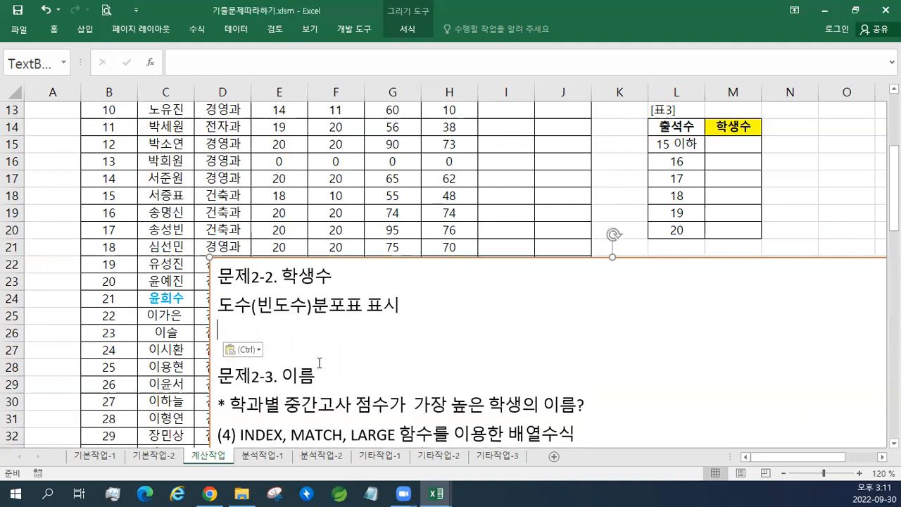
Step: Paste the 점수/인원수 sample table (0~60 through 90~100) below that line, enlarge it to match the notes and remove the extra blank line
scroll(319, 362, "down", 2)
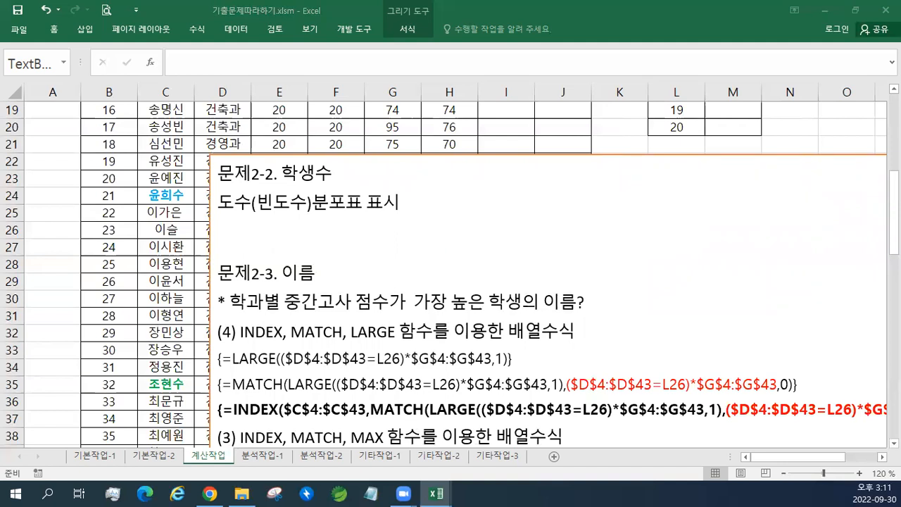
left_click(232, 227)
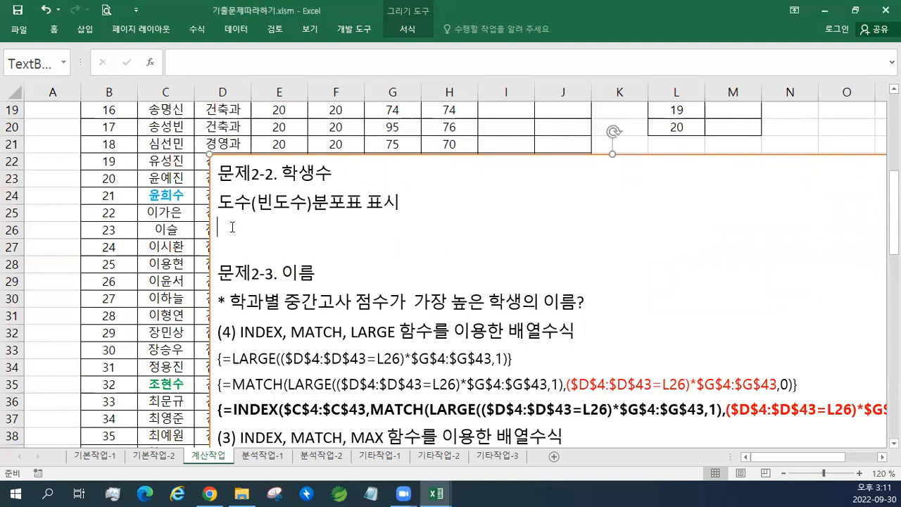
type("점수\t인원수 0~60\t5 60~70\t10 70~80\t15 80~90\t10 90~100\t5")
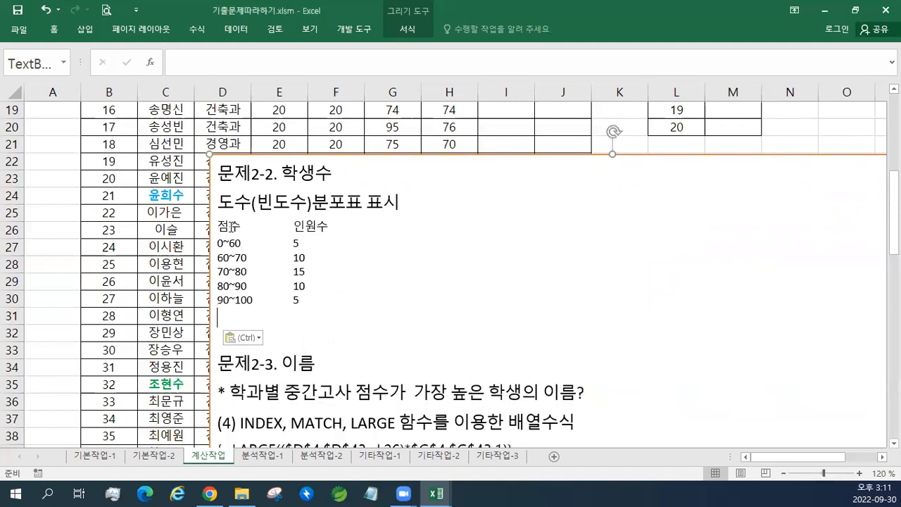
left_click(248, 338)
left_click(257, 371)
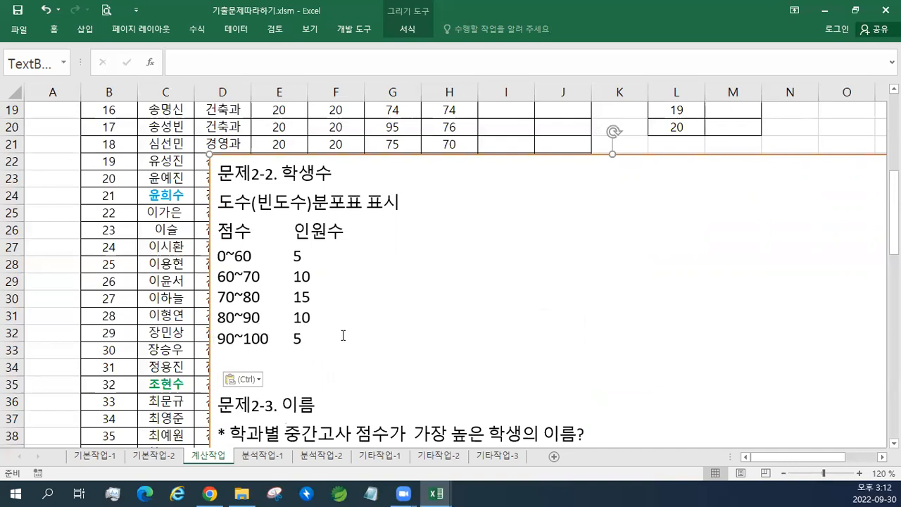
key("BackSpace")
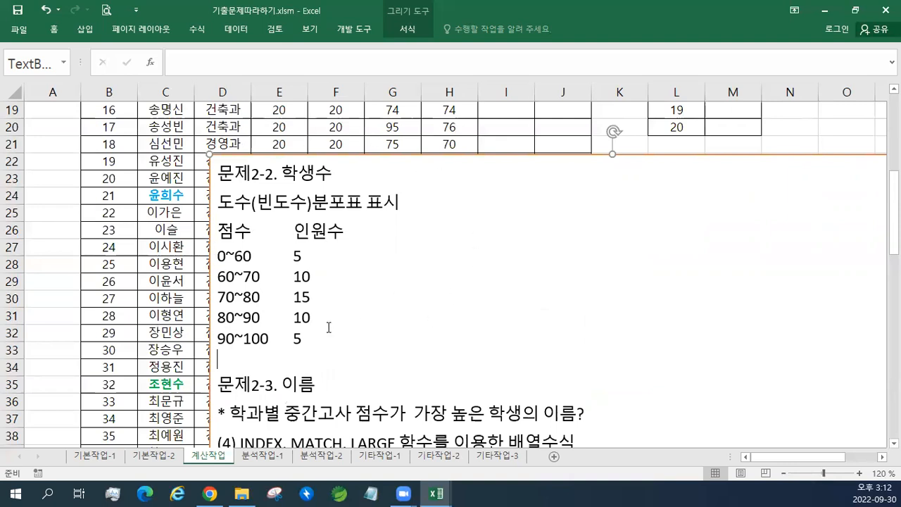
Step: Insert the syntax line "FREQUENCY(원본데이터범위,계급구간범위)" below "도수(빈도수)분포표 표시", matching the notes' text size
left_click_drag(219, 254, 252, 255)
left_click(294, 253)
key("End")
left_click_drag(309, 345, 208, 245)
left_click(418, 202)
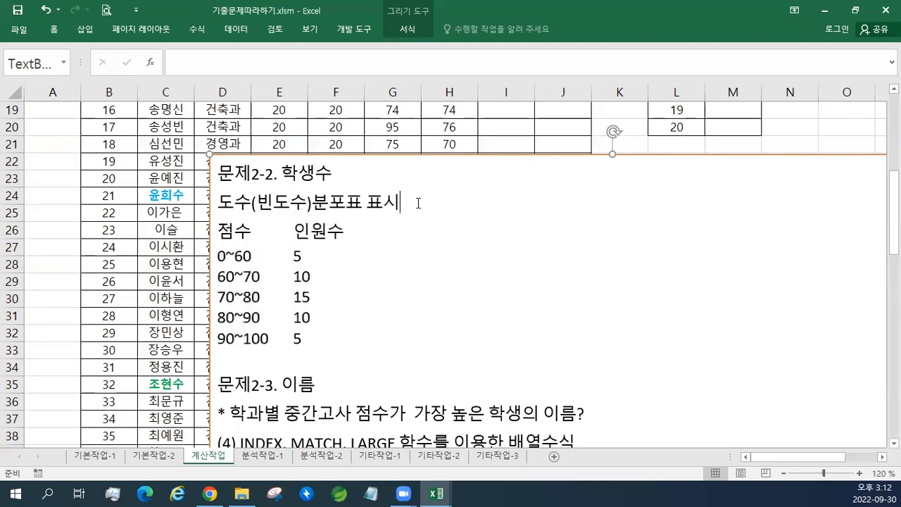
key("Return")
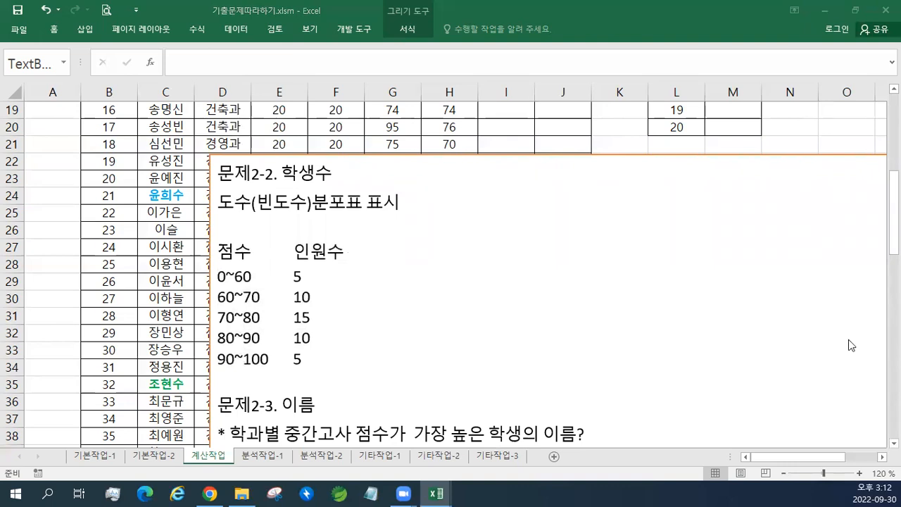
left_click(254, 227)
type("FREQUENCY(원본데이터범위,계급구간범위)")
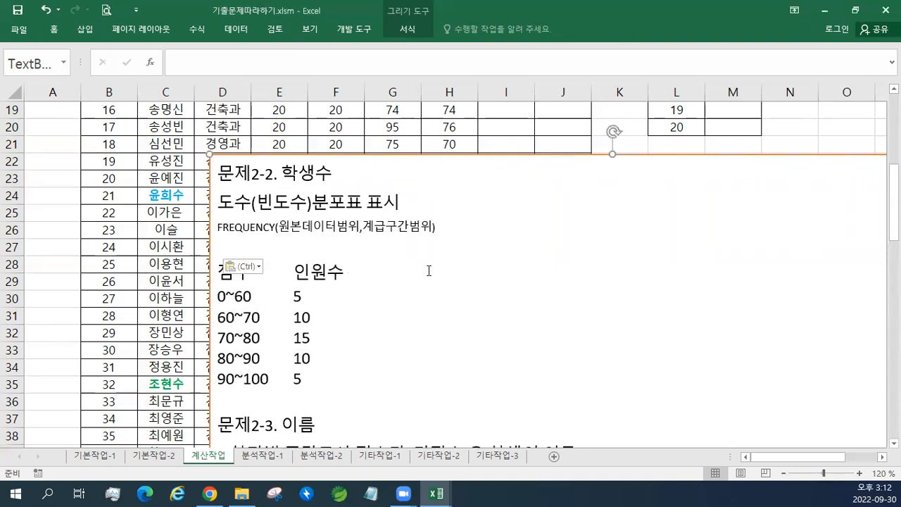
left_click(247, 266)
left_click(273, 302)
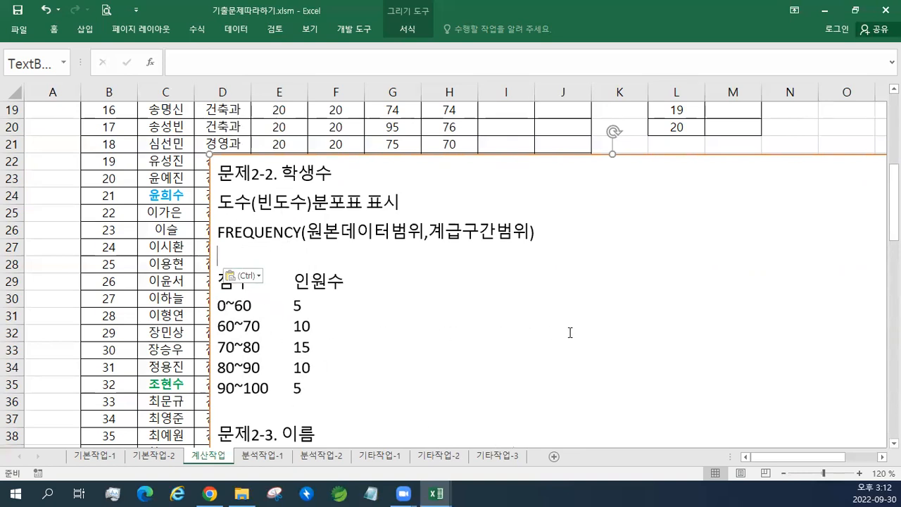
Step: Move the notes text box beside [표3], with its left edge at column N and its upper edge at row 11
scroll(570, 332, "up", 3)
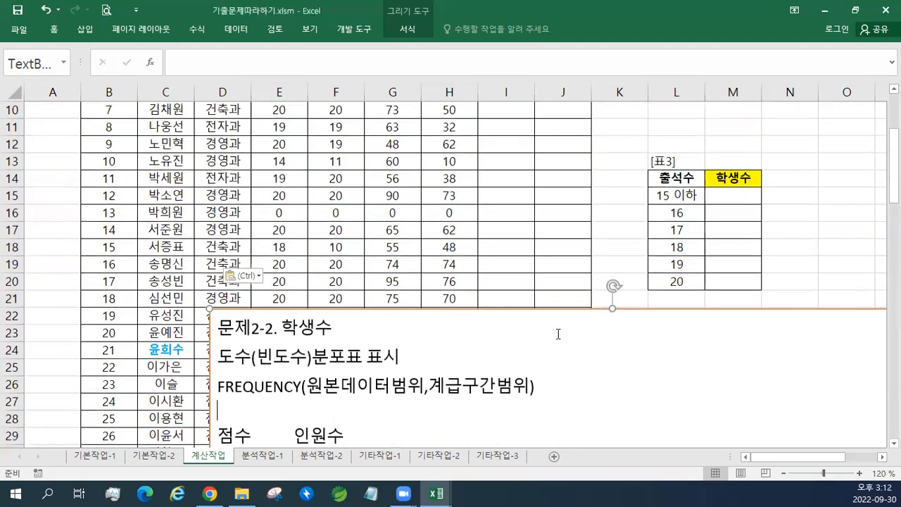
left_click_drag(465, 310, 728, 113)
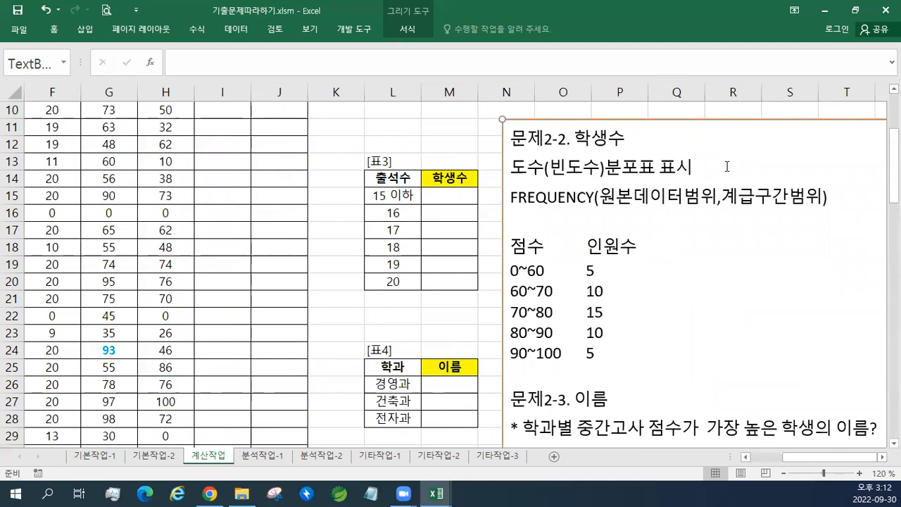
scroll(727, 167, "up", 1)
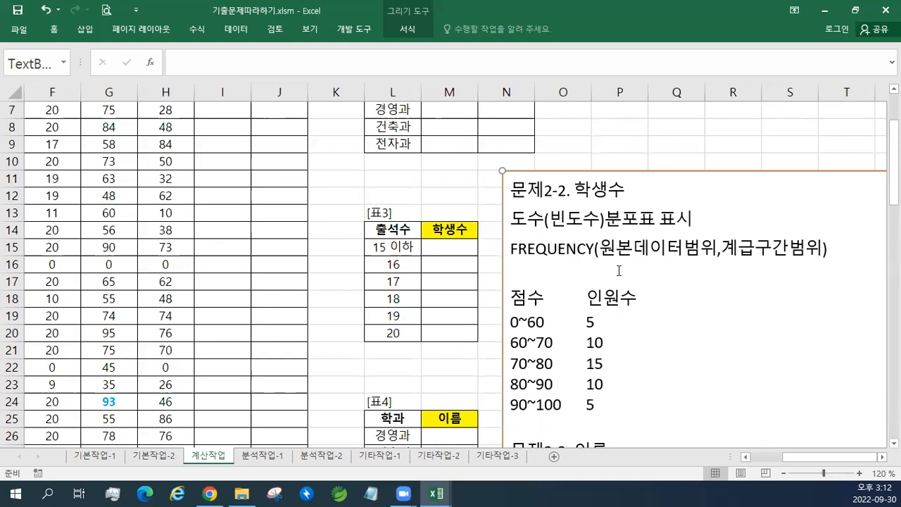
Step: Examine the 출석수 intervals in [표3], including cell L15, against the sample frequency distribution in the notes
left_click(440, 245)
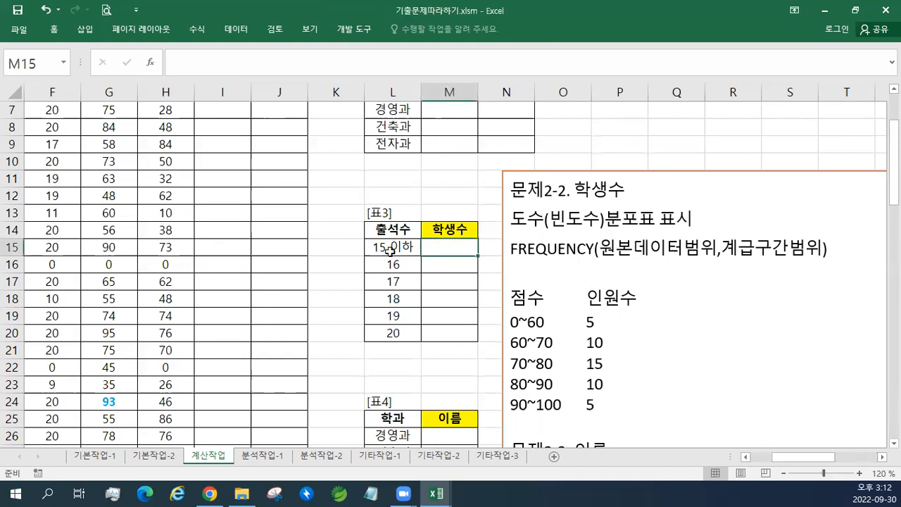
left_click_drag(389, 250, 392, 300)
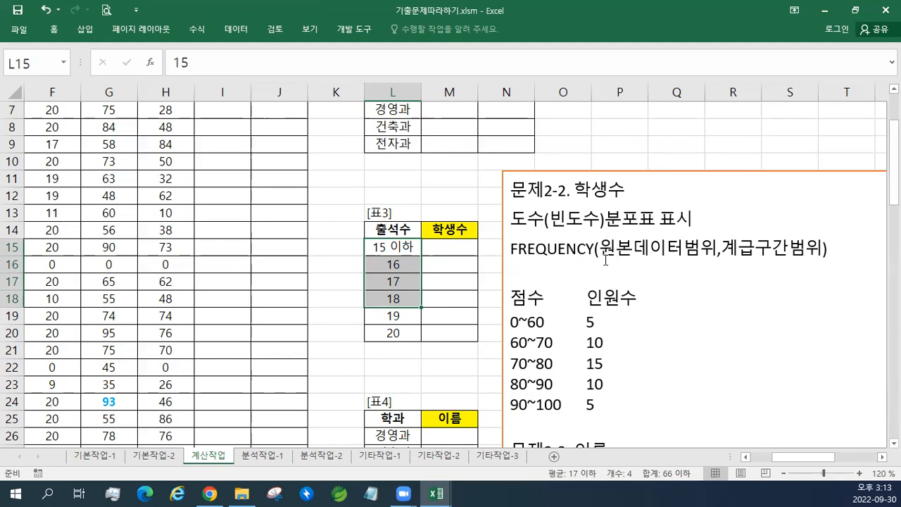
left_click_drag(512, 323, 553, 343)
left_click_drag(512, 363, 549, 363)
left_click_drag(511, 386, 517, 386)
left_click(527, 405)
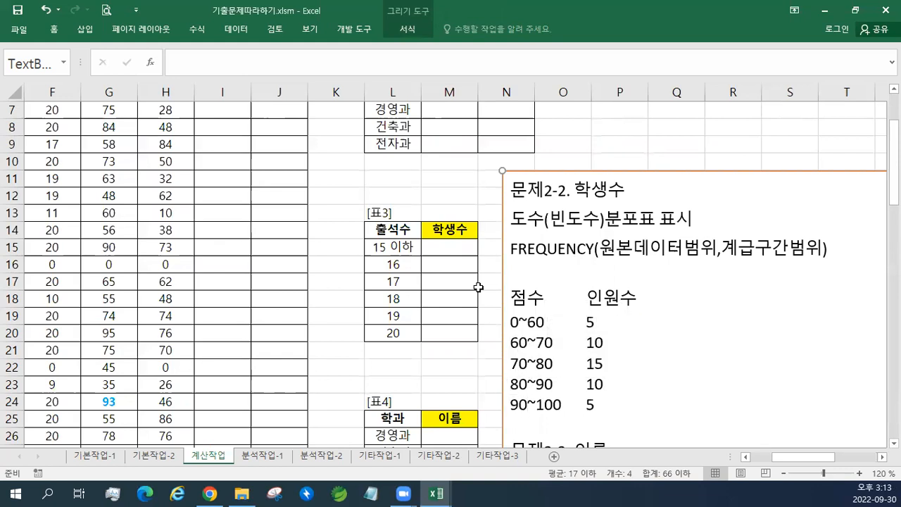
left_click(405, 247)
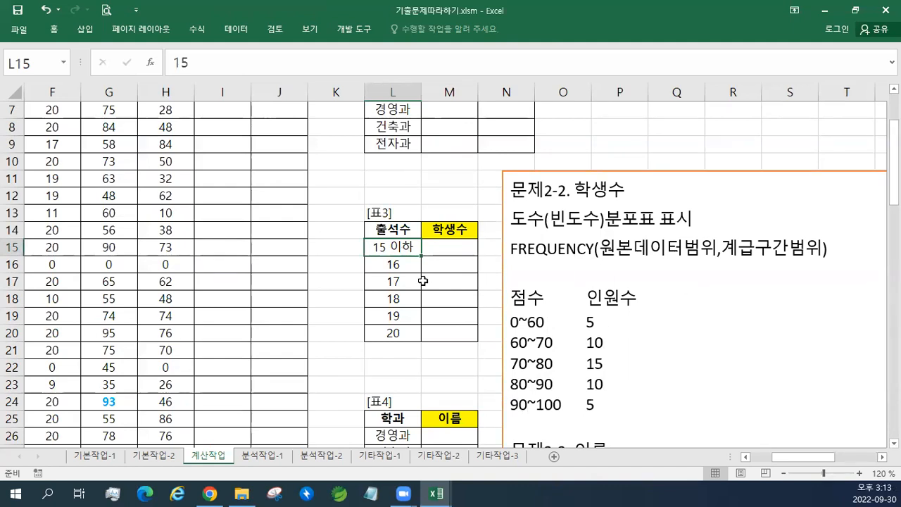
left_click(433, 252)
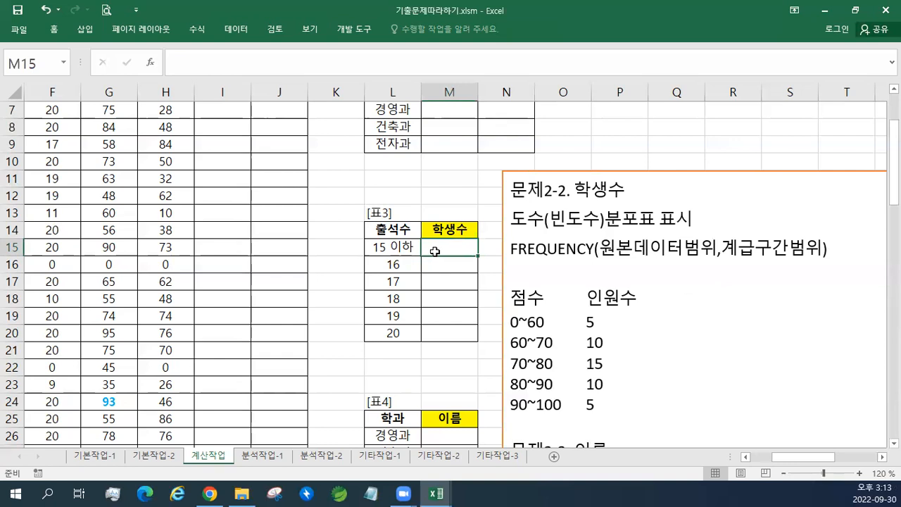
left_click_drag(511, 218, 657, 219)
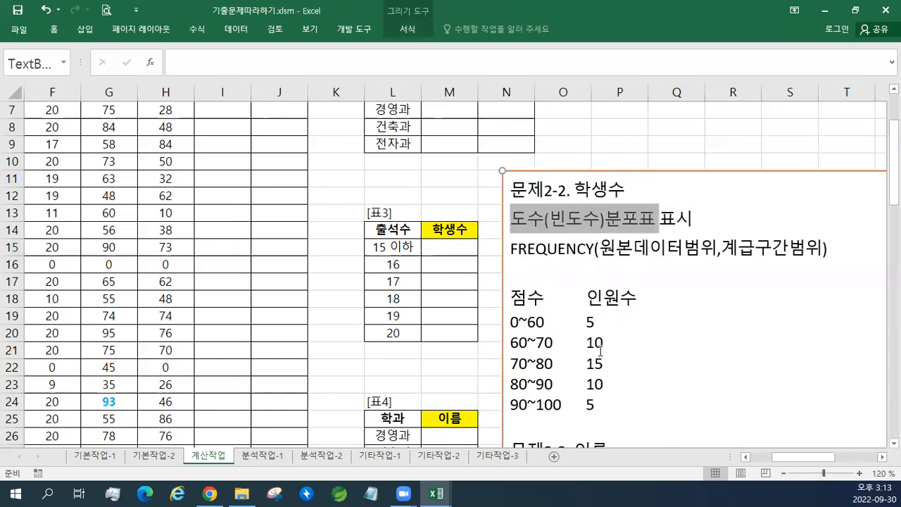
Step: Start the FREQUENCY function in cell M15 of [표3], choosing it from the full function list
left_click(443, 251)
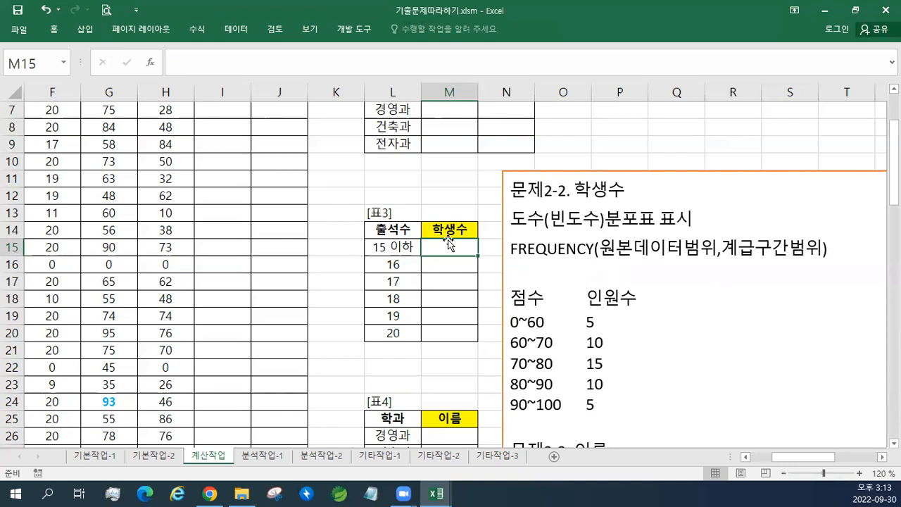
left_click(196, 30)
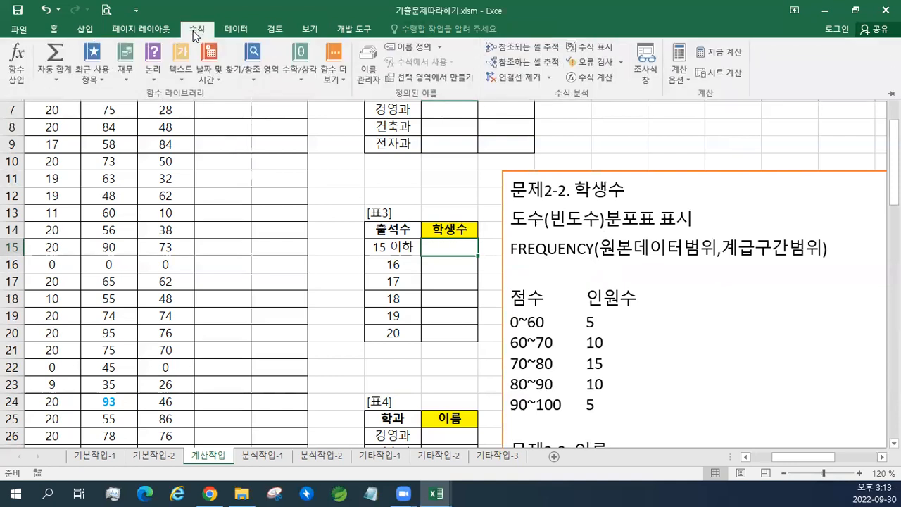
left_click(9, 86)
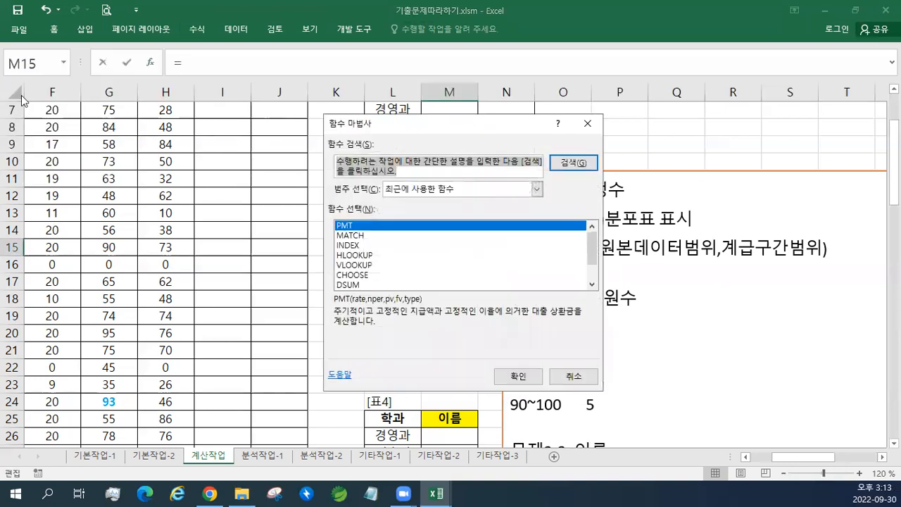
left_click(537, 189)
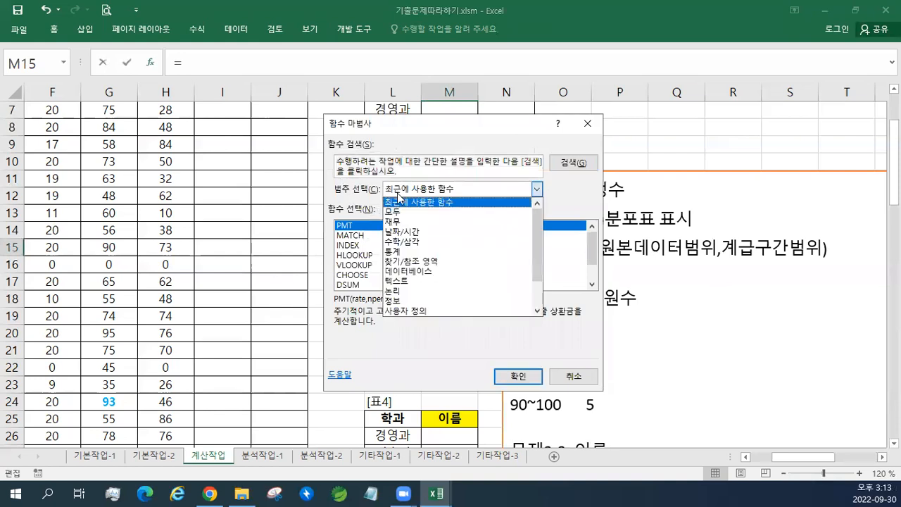
left_click(399, 210)
left_click_drag(412, 125, 262, 130)
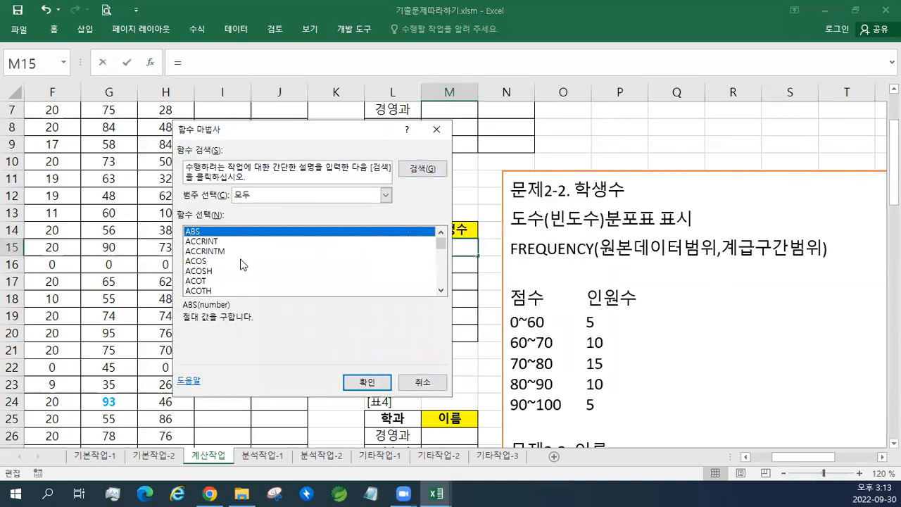
scroll(241, 264, "down", 14)
scroll(240, 264, "down", 20)
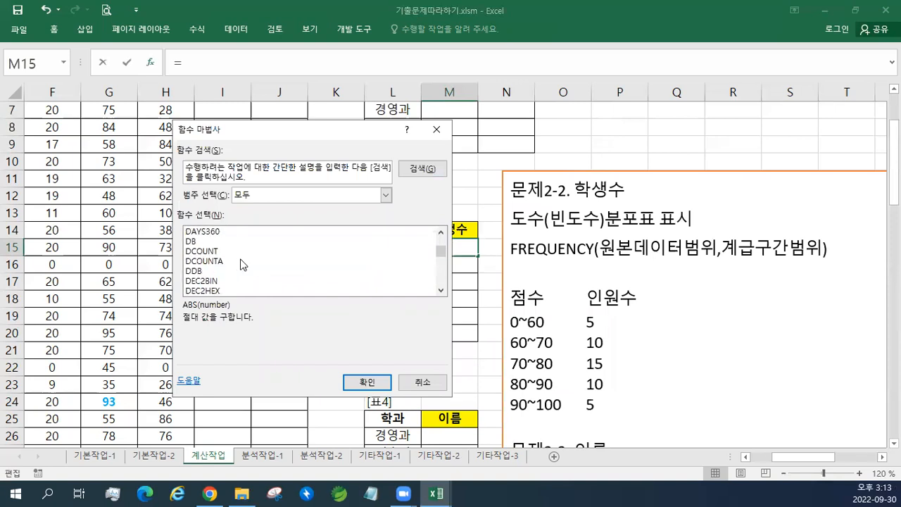
scroll(240, 264, "down", 5)
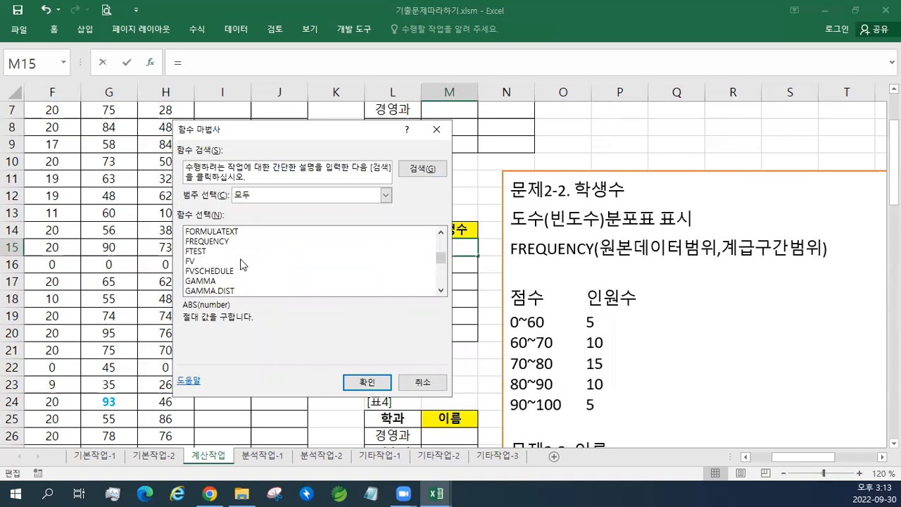
left_click(232, 247)
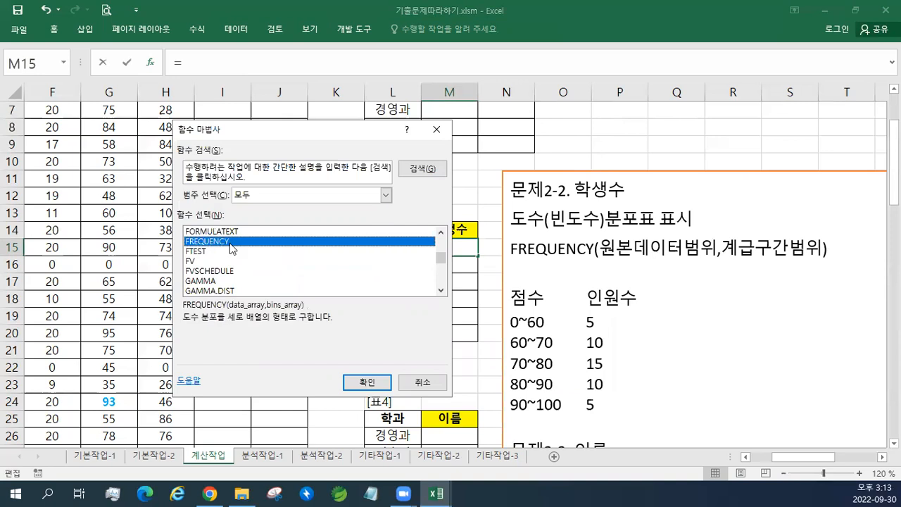
left_click(360, 386)
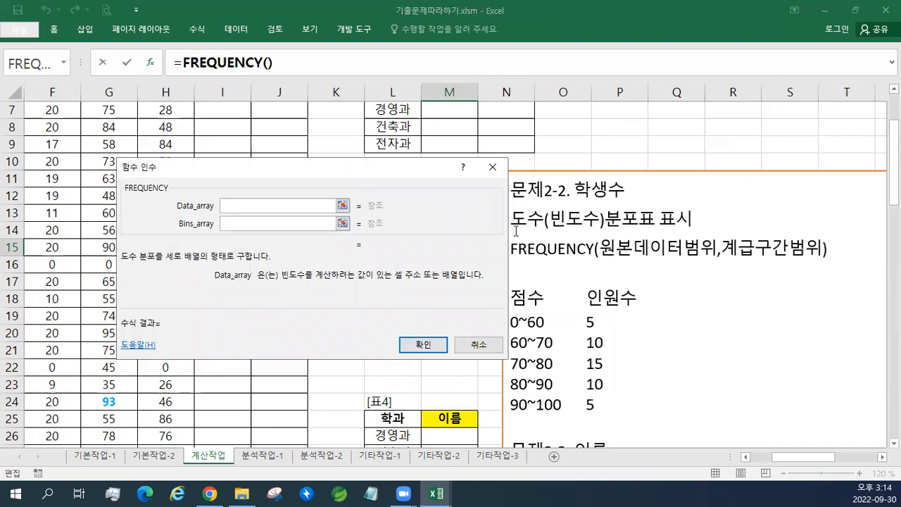
Step: Enter the column E attendance range E4:E43 as the FREQUENCY Data_array argument
left_click_drag(339, 174, 381, 265)
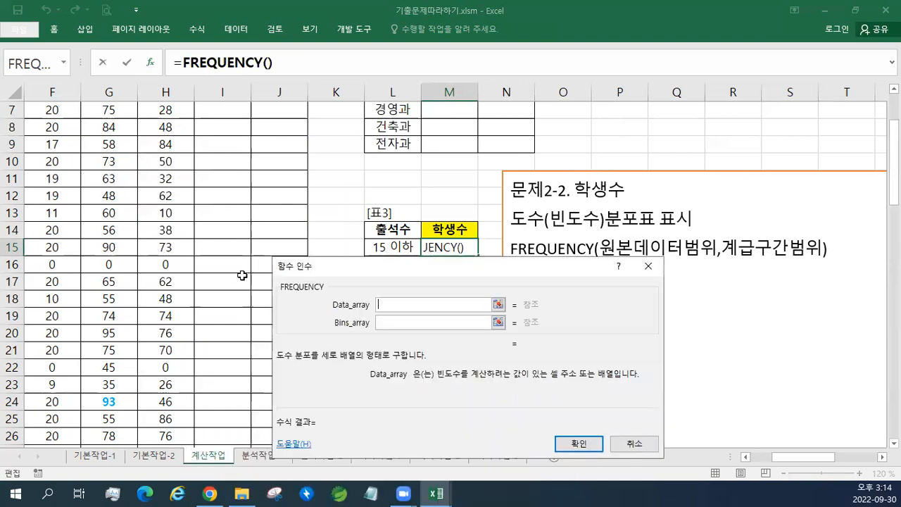
left_click_drag(780, 457, 746, 458)
scroll(314, 334, "up", 2)
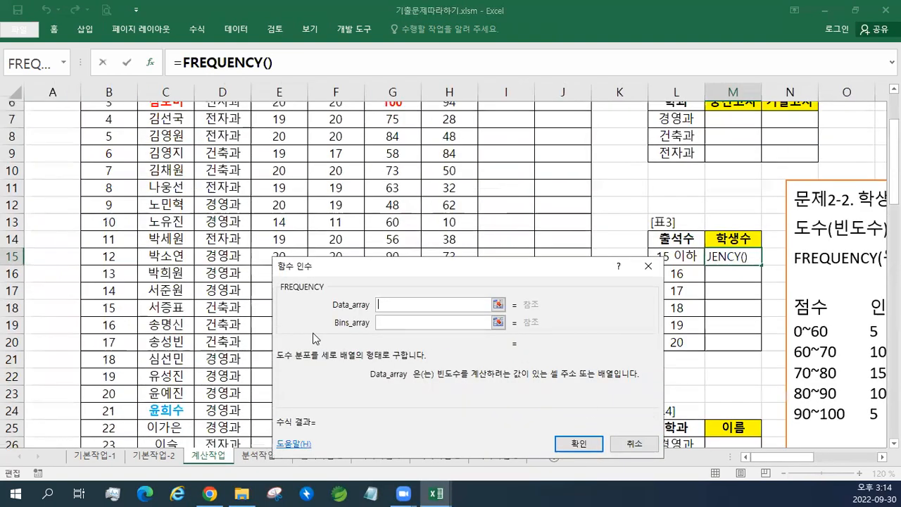
left_click_drag(279, 160, 279, 404)
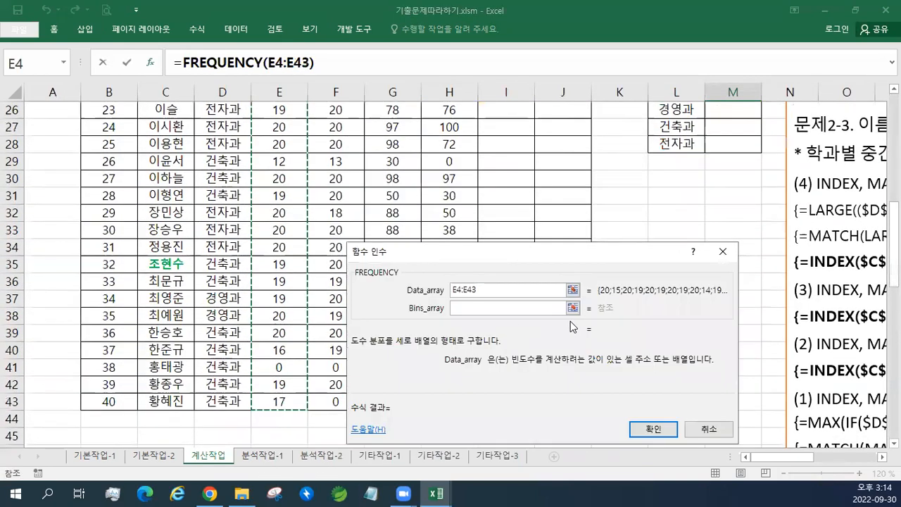
Step: Select the 출석수 interval cells L15:L20 of [표3] as the Data_array argument
left_click_drag(558, 251, 600, 172)
scroll(813, 438, "up", 3)
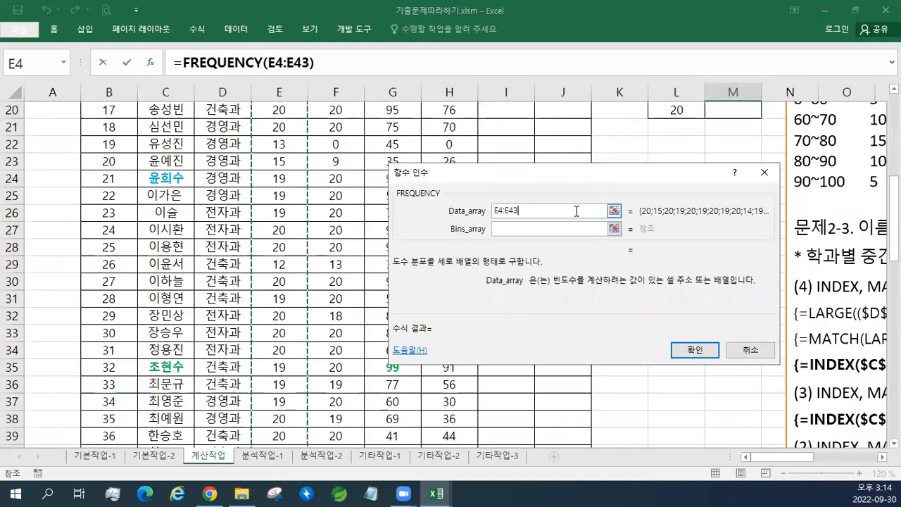
scroll(748, 415, "right", 5)
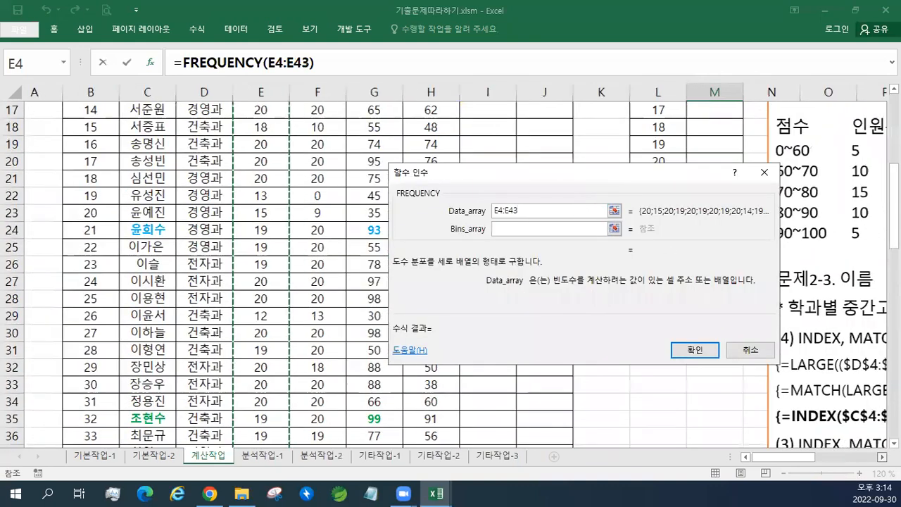
scroll(748, 416, "up", 2)
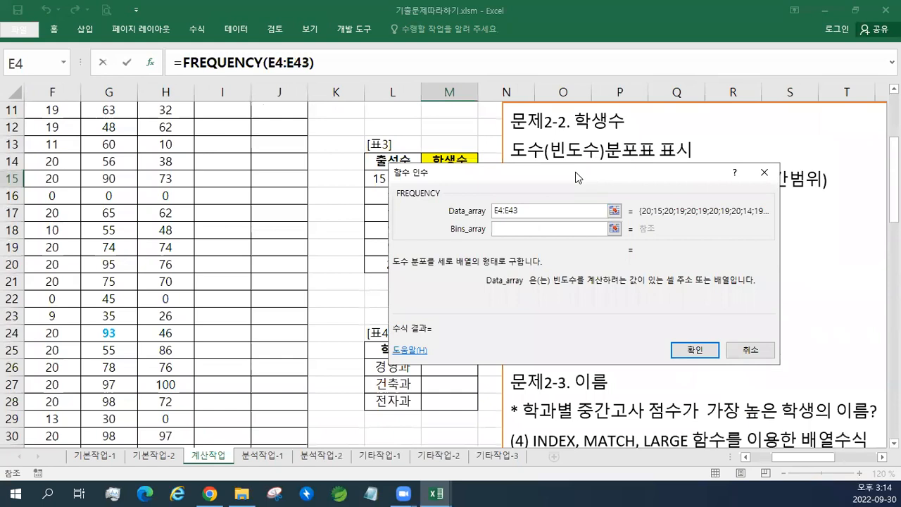
left_click_drag(576, 178, 681, 219)
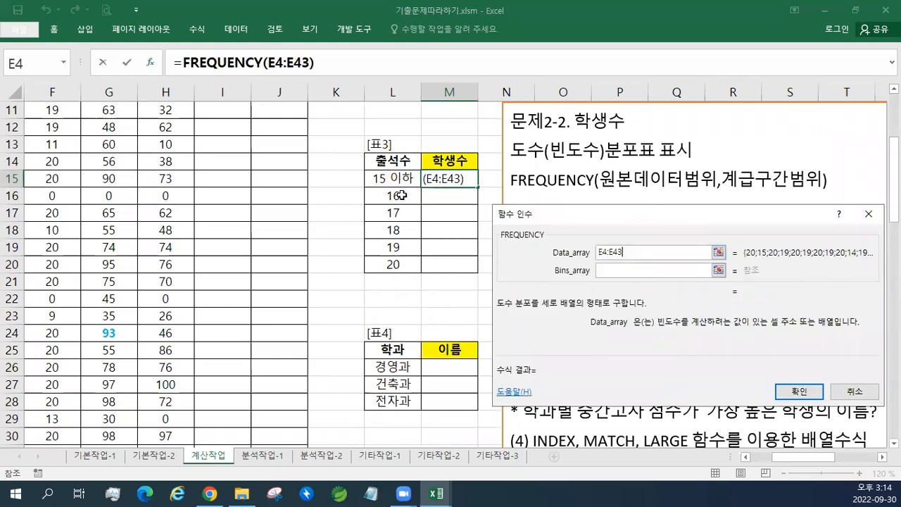
left_click_drag(543, 215, 618, 216)
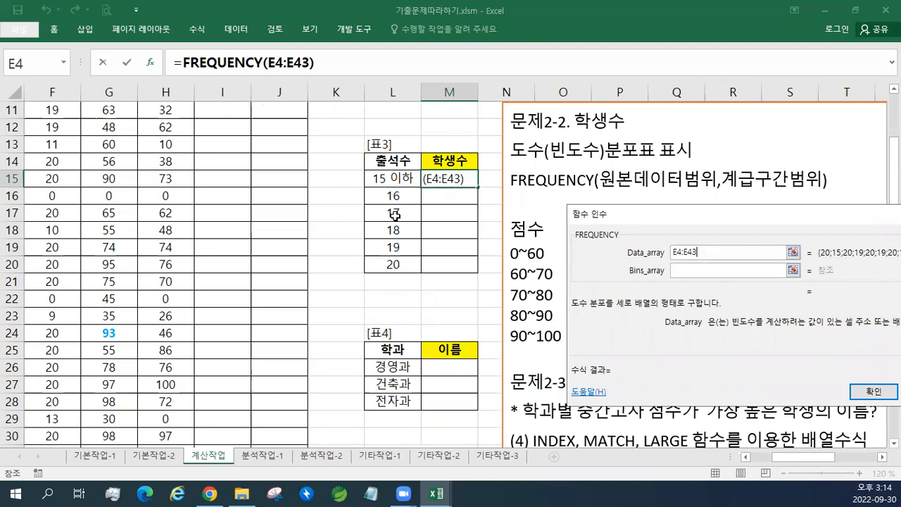
left_click_drag(611, 214, 535, 146)
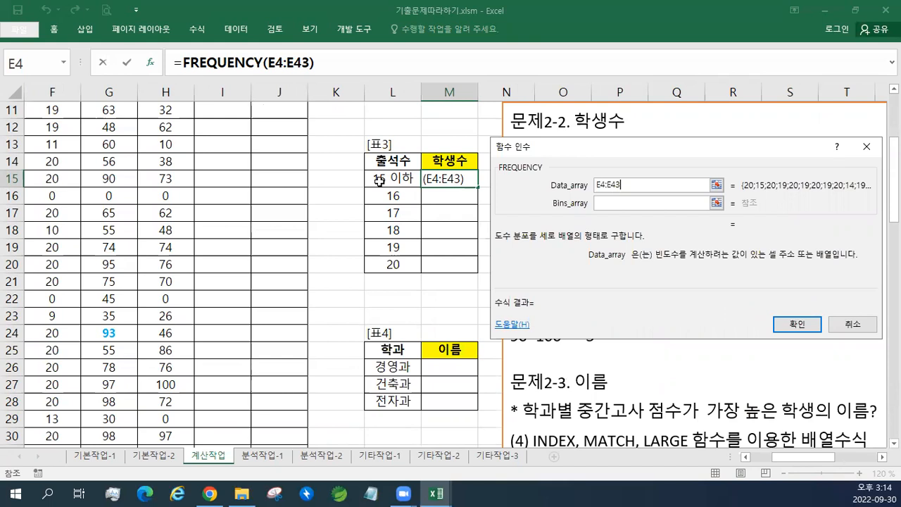
left_click_drag(378, 181, 388, 264)
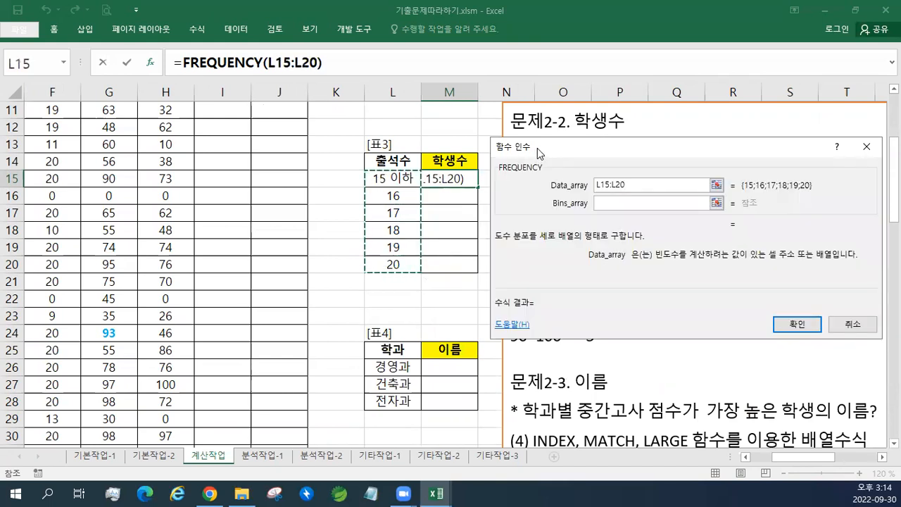
left_click_drag(539, 147, 534, 213)
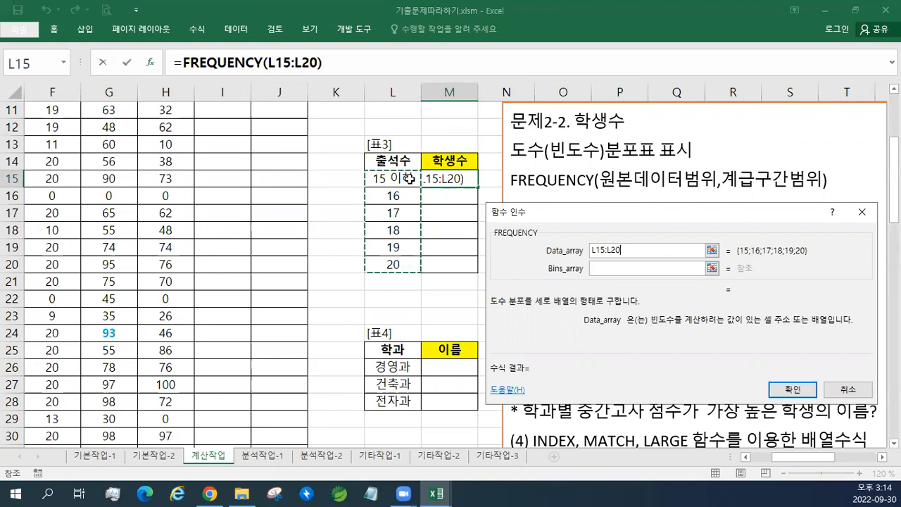
Step: Replace the Data_array range with the column E student data E4:E43
left_click_drag(623, 250, 455, 260)
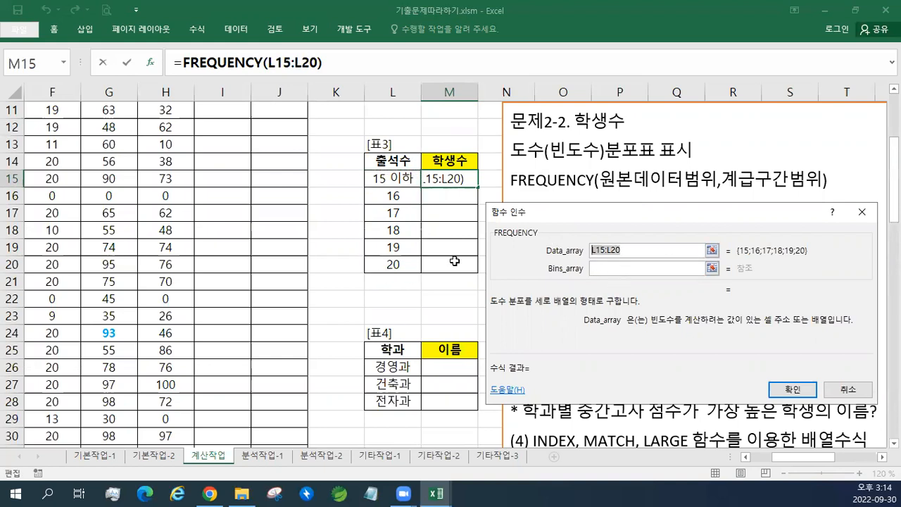
left_click_drag(783, 458, 742, 457)
left_click(745, 458)
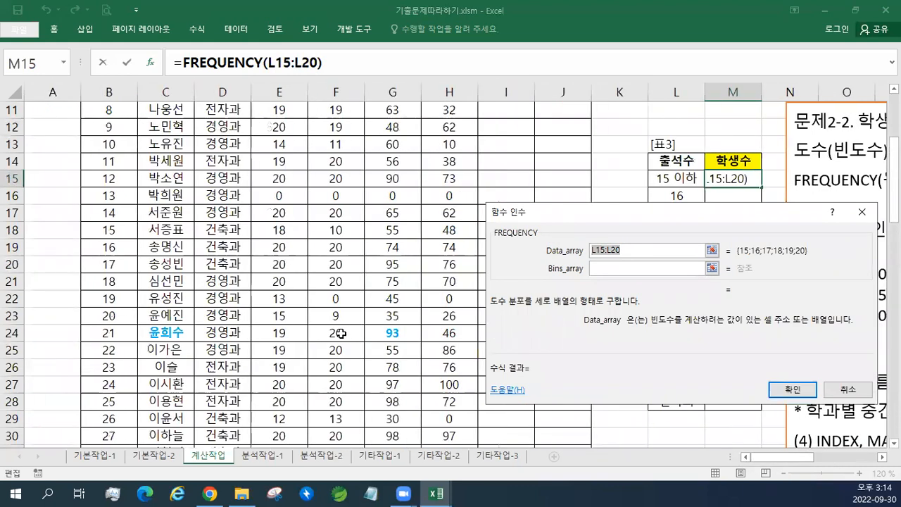
scroll(343, 334, "up", 4)
left_click_drag(279, 159, 279, 393)
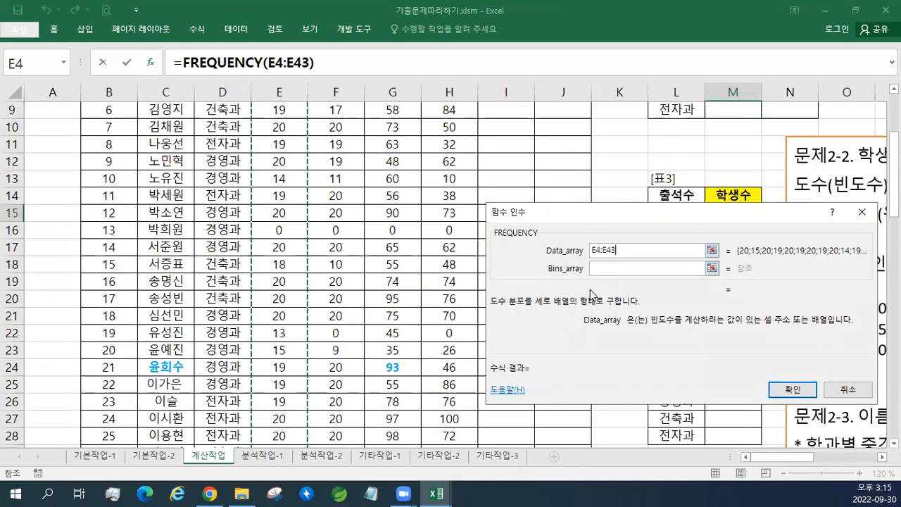
Step: Set the FREQUENCY Bins_array argument to the 출석수 intervals L15:L20 in [표3]
left_click(617, 268)
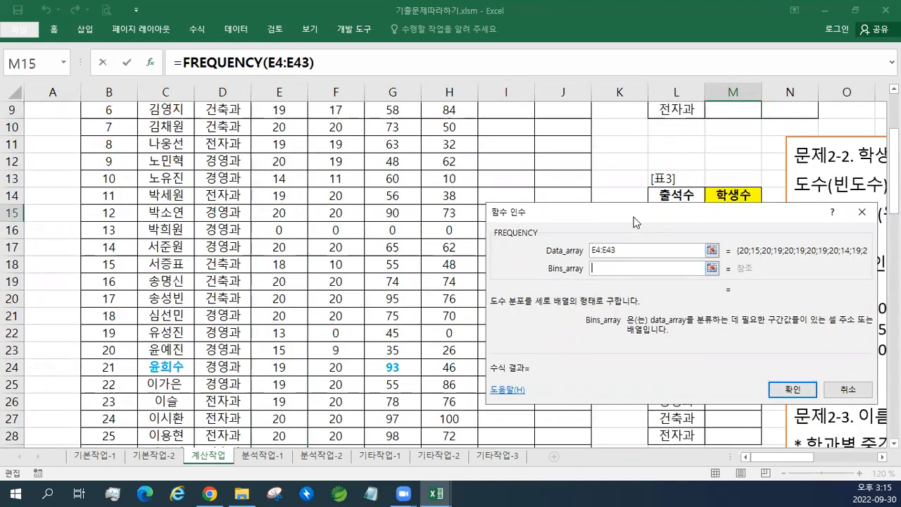
left_click_drag(634, 222, 639, 307)
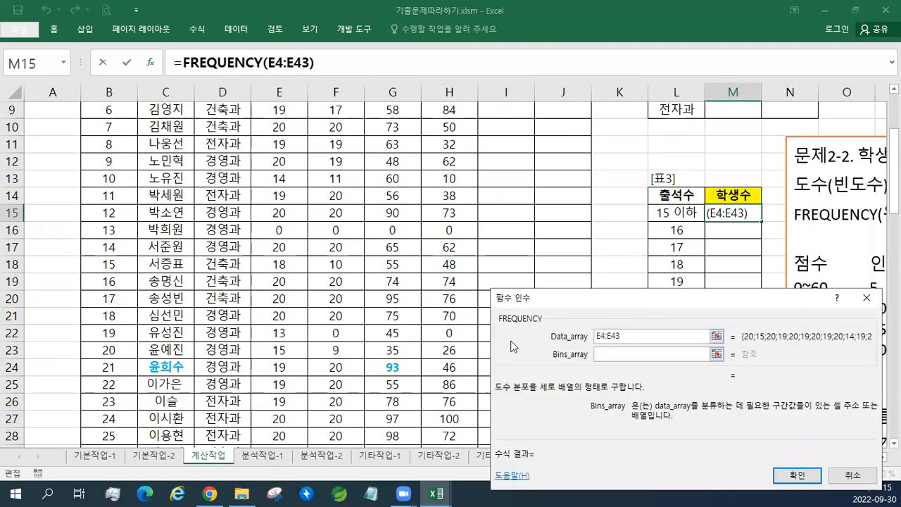
scroll(340, 362, "down", 2)
scroll(339, 361, "down", 5)
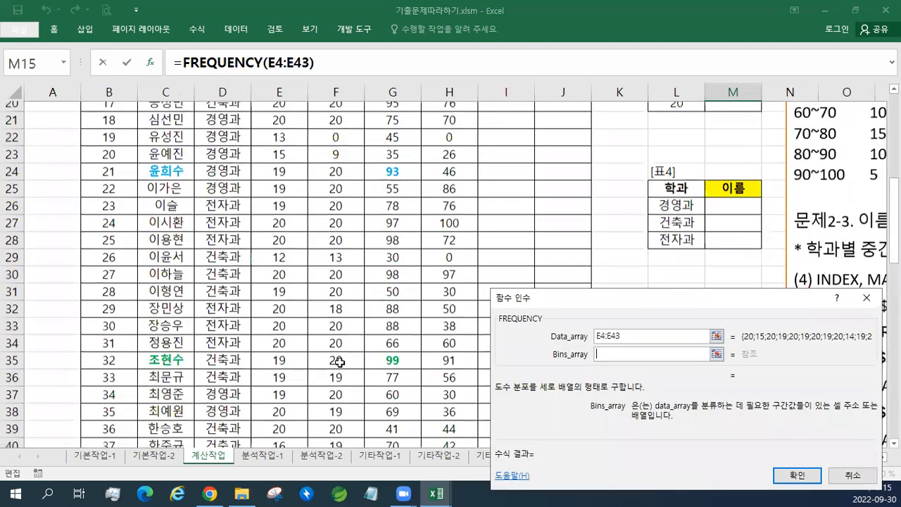
scroll(343, 363, "up", 4)
left_click_drag(626, 296, 374, 138)
scroll(619, 239, "up", 1)
left_click_drag(669, 160, 673, 247)
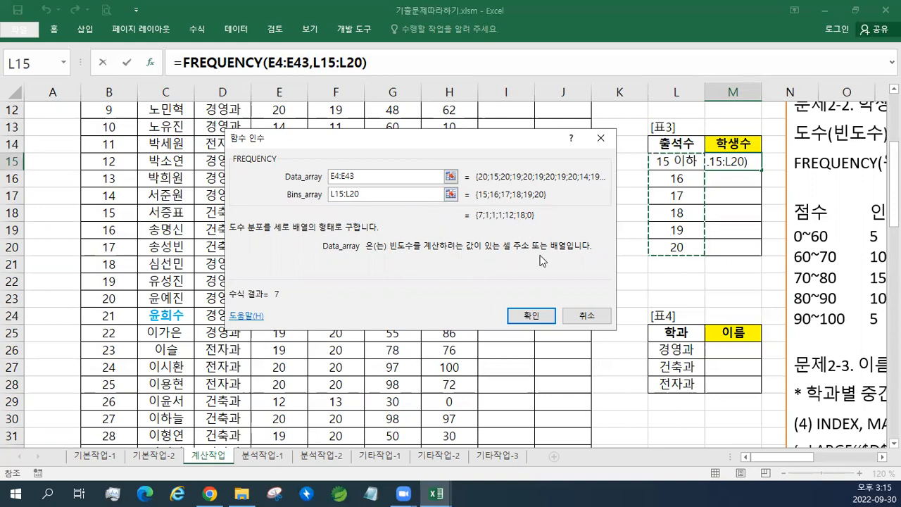
left_click_drag(464, 137, 450, 126)
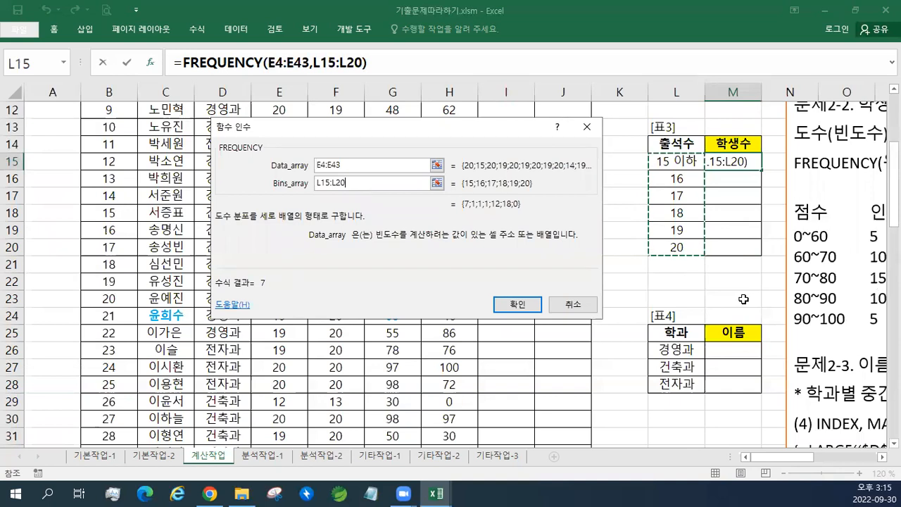
Step: Switch to a blank Notepad document, leaving the FREQUENCY arguments open
left_click(371, 493)
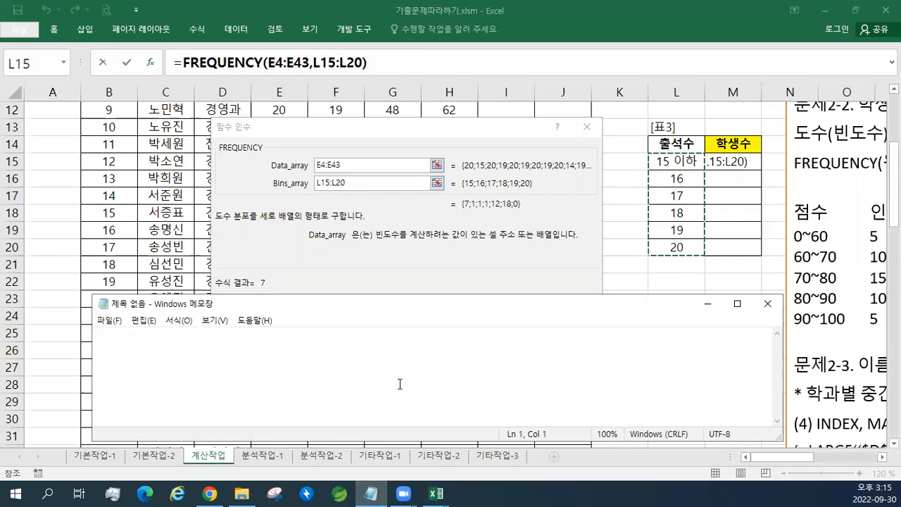
type("RUFRHKRKQT")
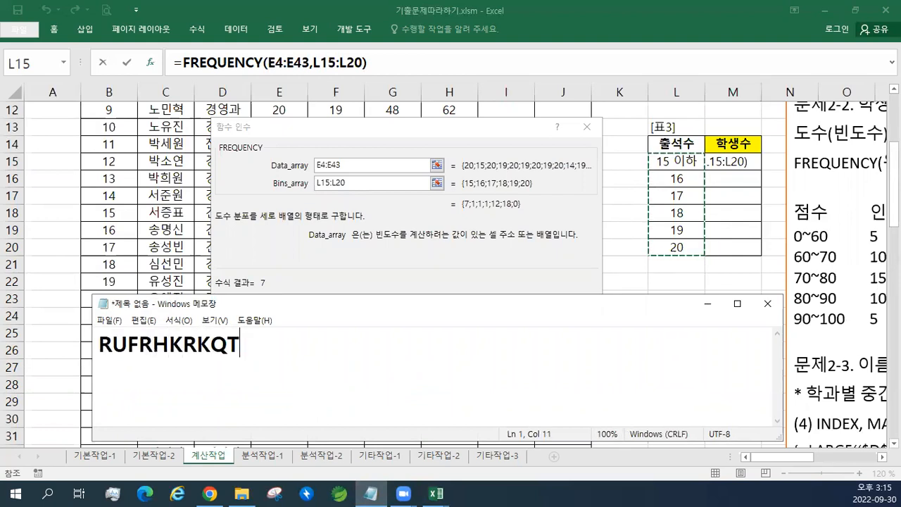
key("BackSpace")
key("BackSpace")
key("BackSpace")
key("BackSpace")
key("BackSpace")
key("BackSpace")
key("BackSpace")
key("BackSpace")
key("BackSpace")
key("BackSpace")
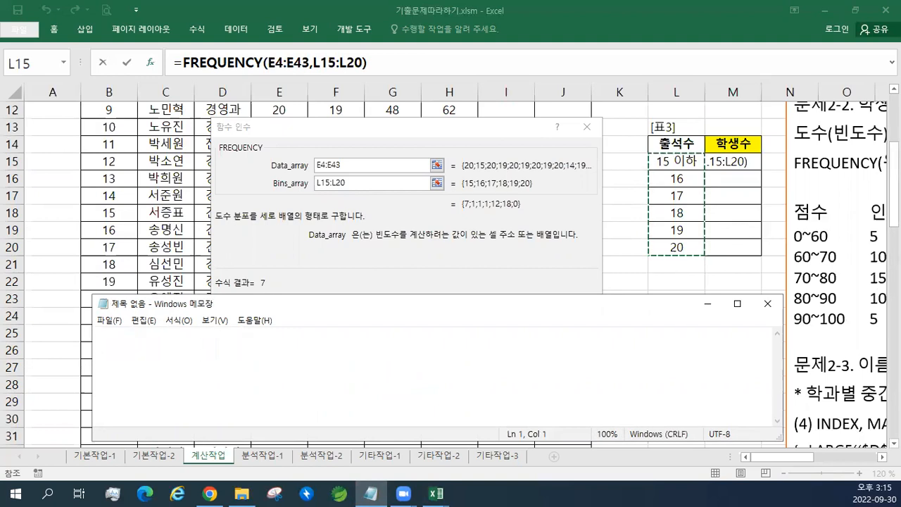
Step: Write the note "결과값이 2개 이상의 상수로 표시" on the first line
type("결과값")
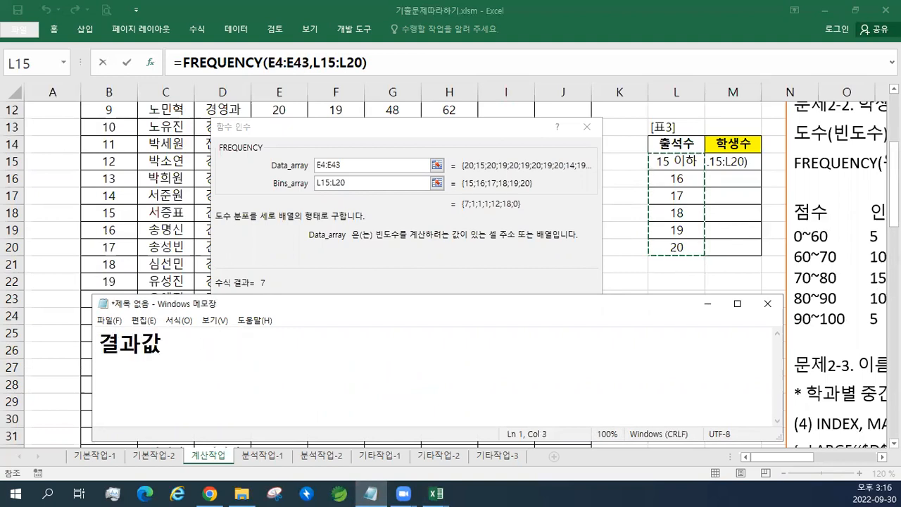
type("이 ㅅ상수")
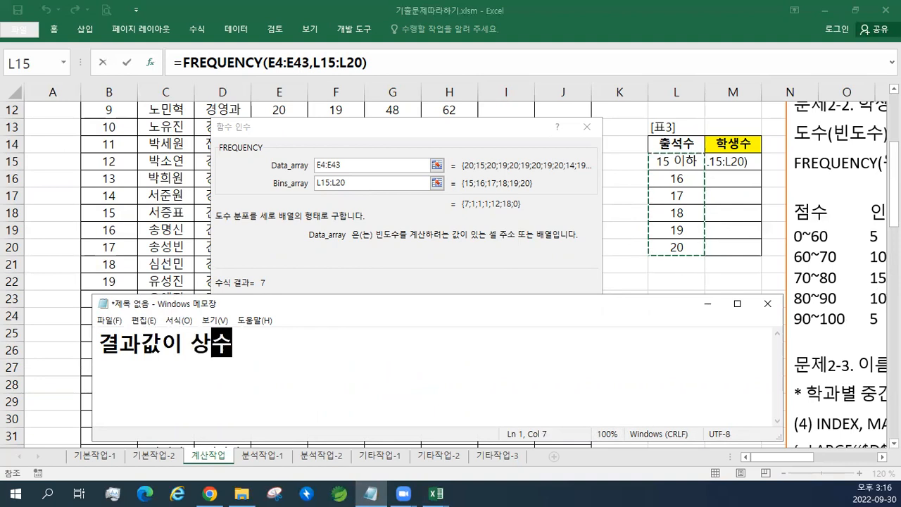
key("Left")
key("Left")
type("2개")
type(" 이상의")
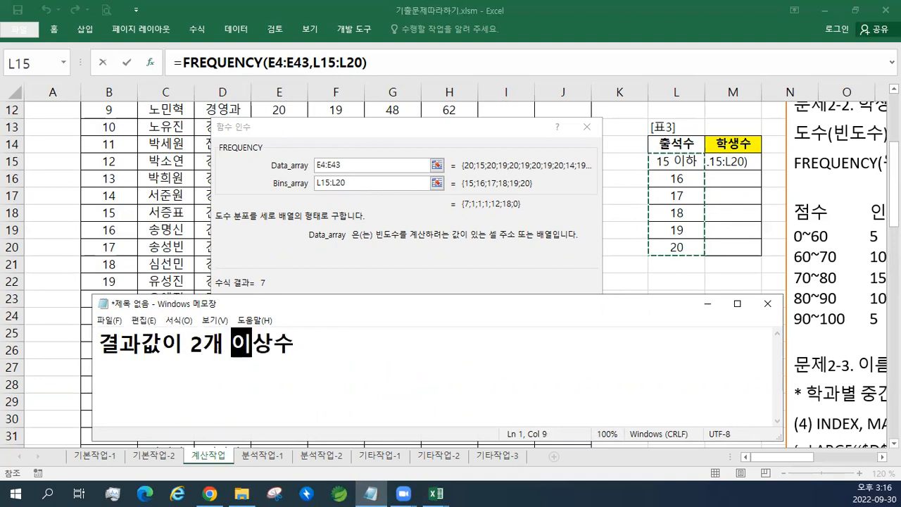
key("End")
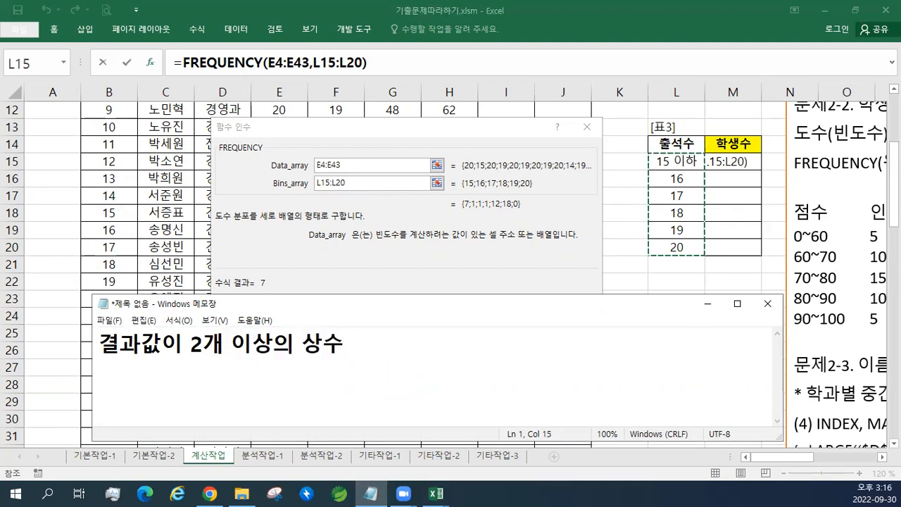
type("로 표시")
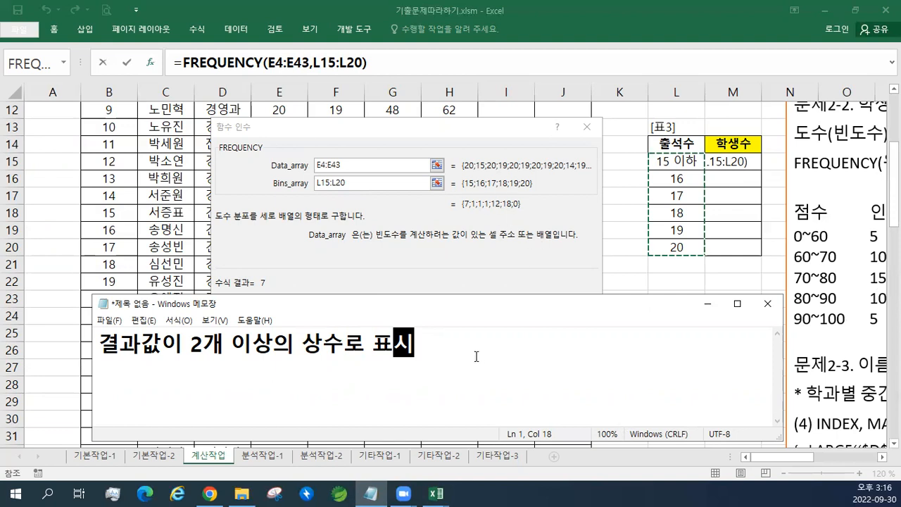
Step: Extend the first note line with ">> 배열 상수" and start a new line below it
left_click(438, 349)
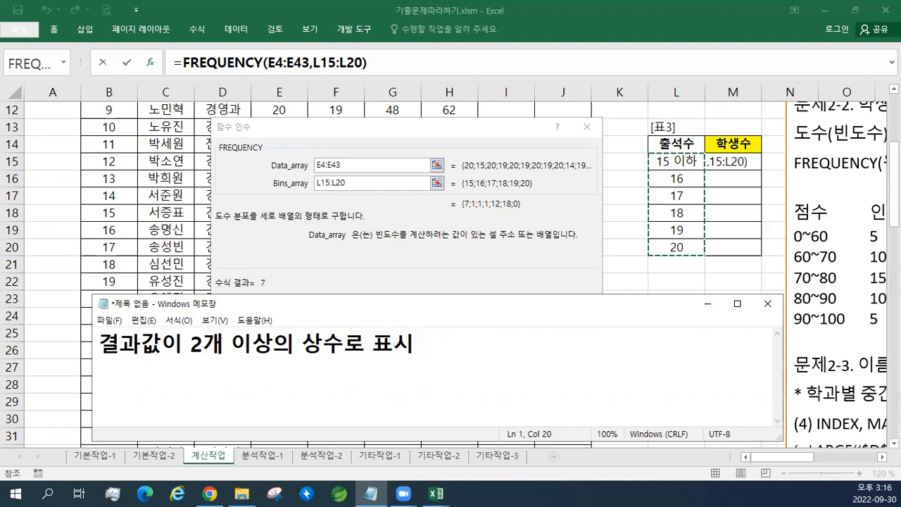
type(">> 배열")
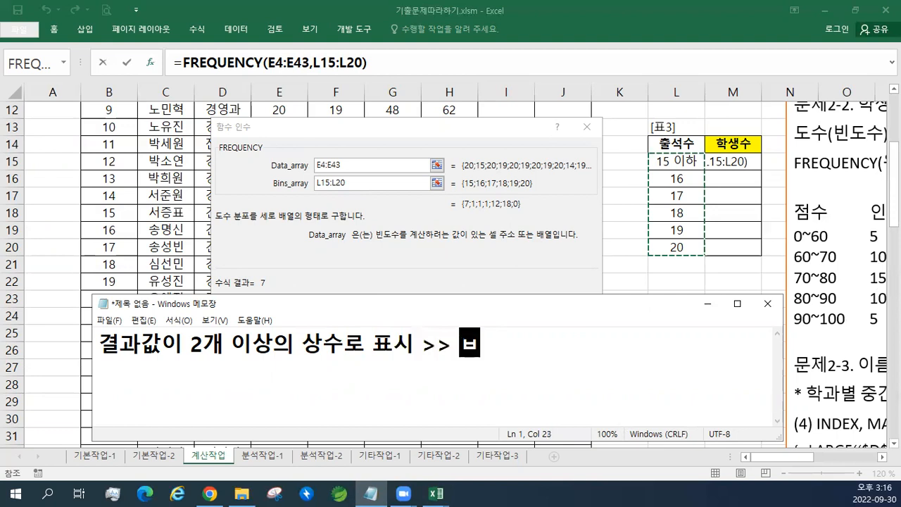
type(" 상수")
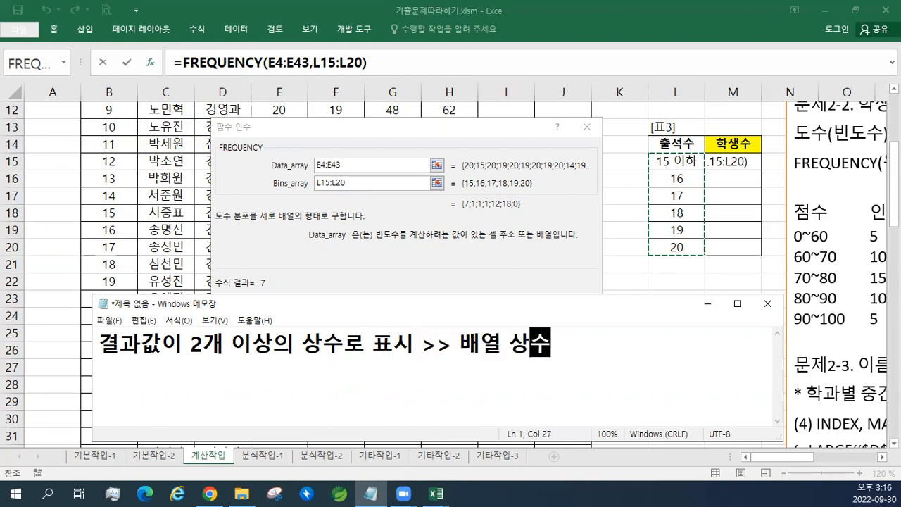
key("Return")
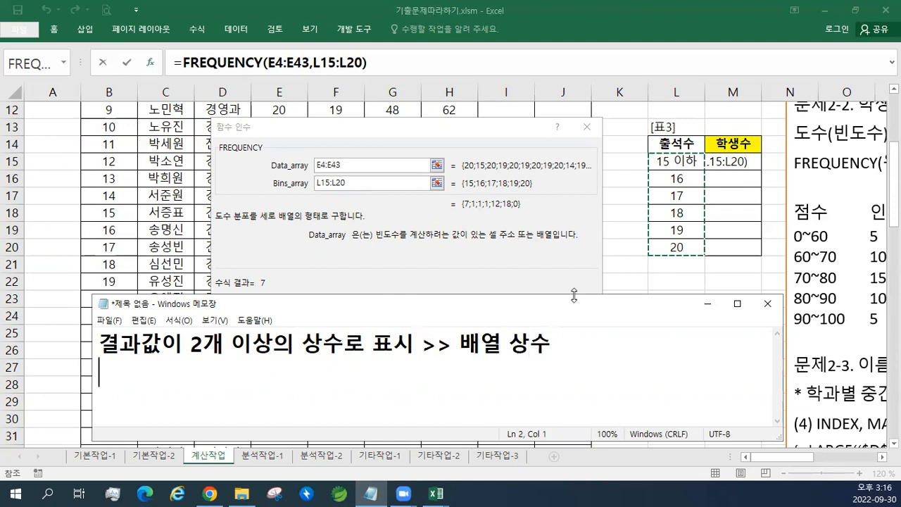
Step: Move the Notepad window up a little and write a tab-separated grid with rows 1, 2 and 3, 4 below the heading
left_click_drag(493, 305, 510, 270)
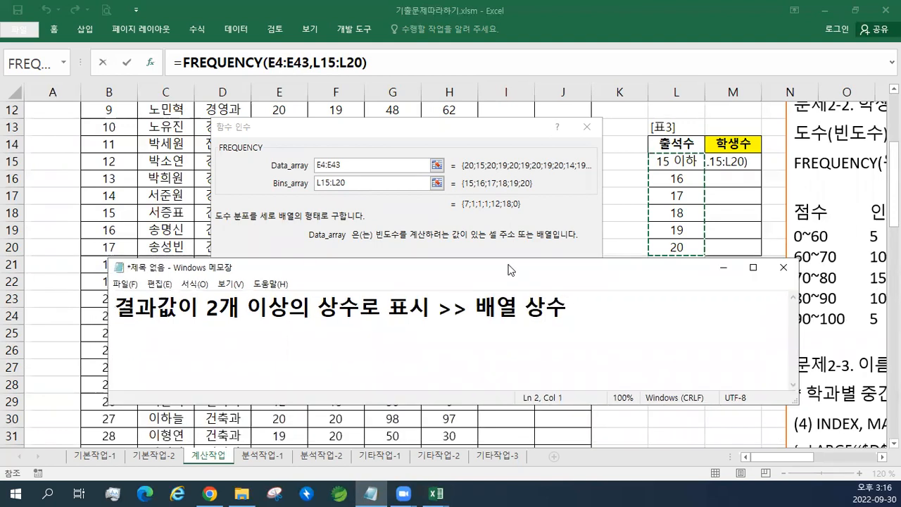
type("1")
key("Tab")
type("2")
key("Return")
type("3")
key("Tab")
type("4")
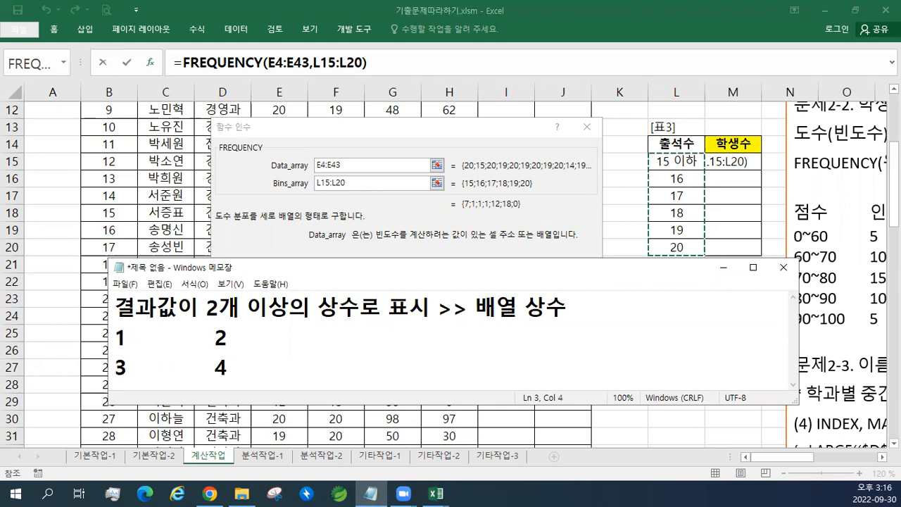
Step: Write the array constant {1,2;3,4} beside the grid's first row
key("Tab")
key("Up")
key("Tab")
type("{1,2")
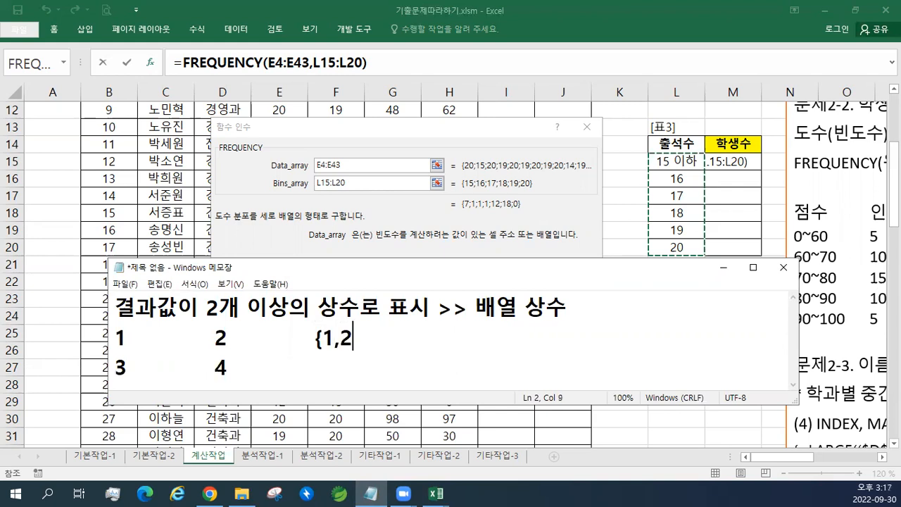
type(";3,4}")
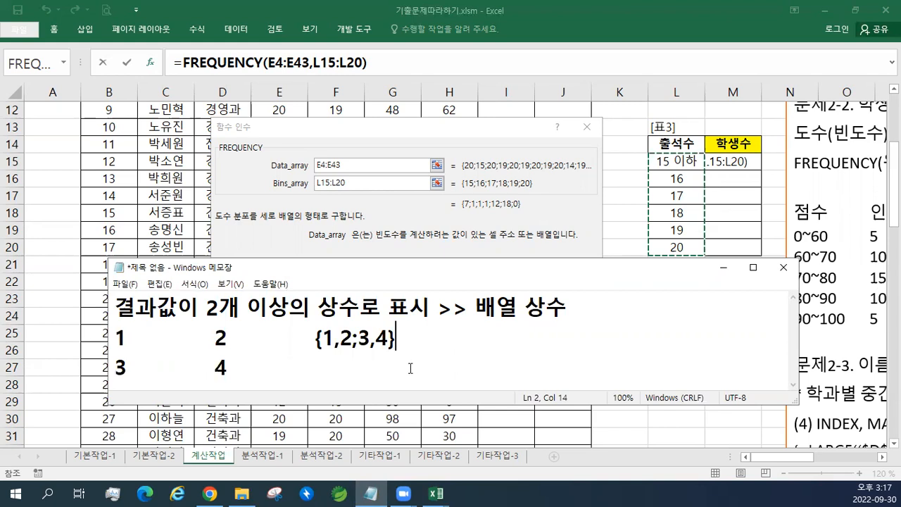
Step: Explain the array separators under the constant with the text ",(열변경) ;(행변경)"
left_click(323, 364)
type(", (₩")
key("BackSpace")
key("BackSpace")
key("BackSpace")
type("(열")
key("BackSpace")
key("BackSpace")
type("ㅇ₩ㄴㄱ")
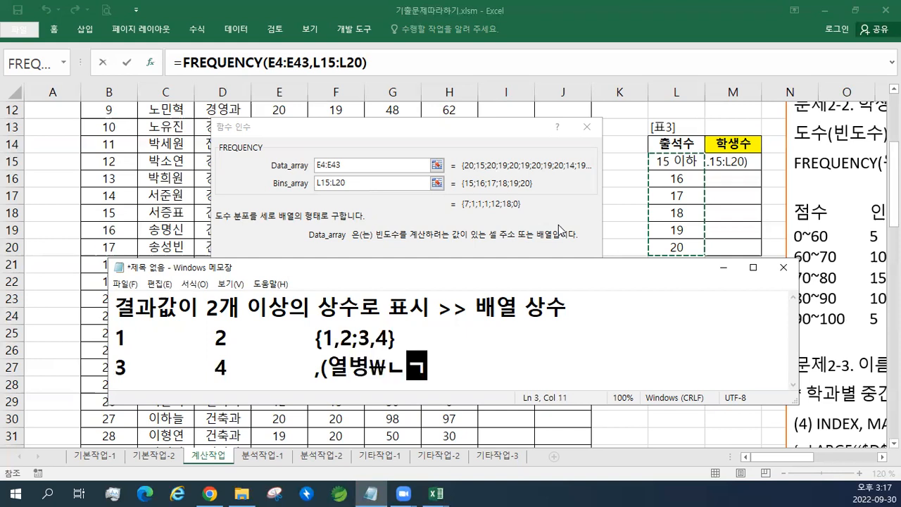
key("BackSpace")
key("BackSpace")
key("BackSpace")
key("BackSpace")
type("변경)")
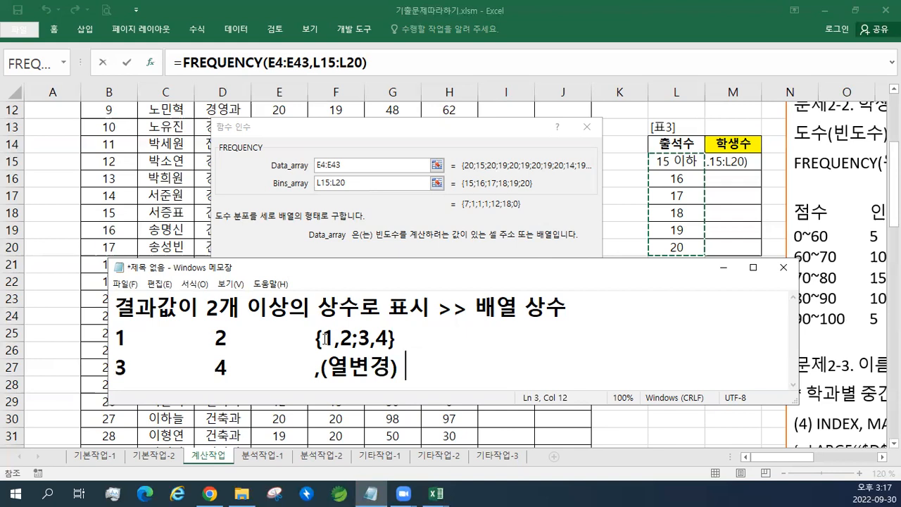
type(";(행변경)")
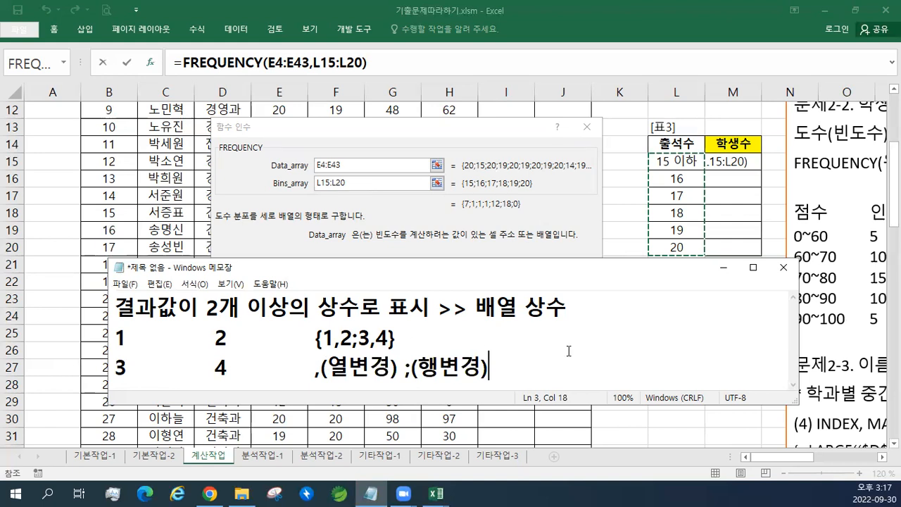
Step: Add the tab-separated values 1 and 2 after the {1,2;3,4} constant on the same line
key("Tab")
left_click(512, 338)
key("Tab")
key("Tab")
left_click_drag(315, 338, 399, 339)
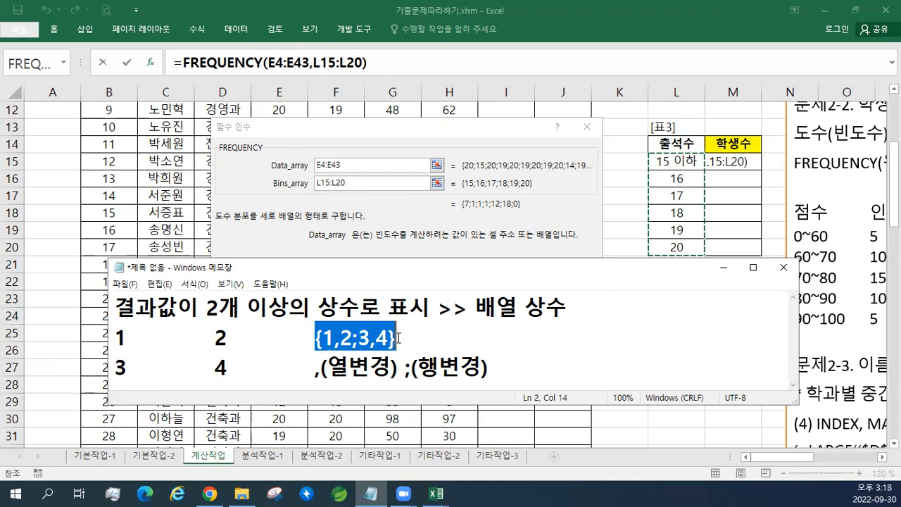
left_click(542, 342)
type("1")
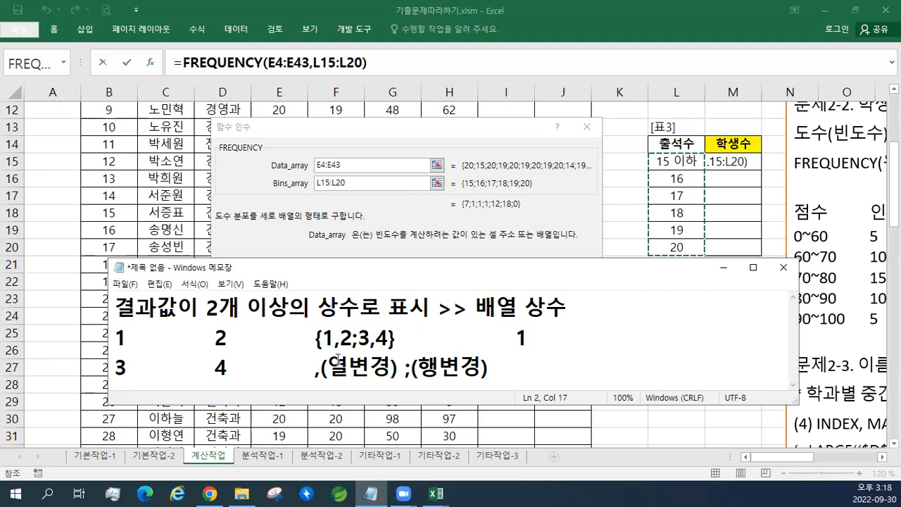
type("2")
key("BackSpace")
key("Tab")
type("2")
key("Return")
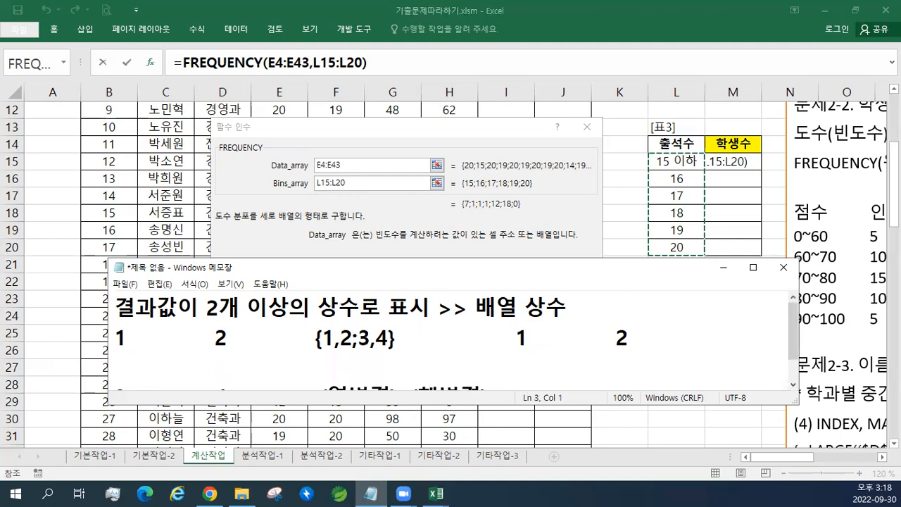
key("BackSpace")
Step: Add the tab-separated values 3 and 4 after ";(행변경)", aligned under the 1 and 2
key("Down")
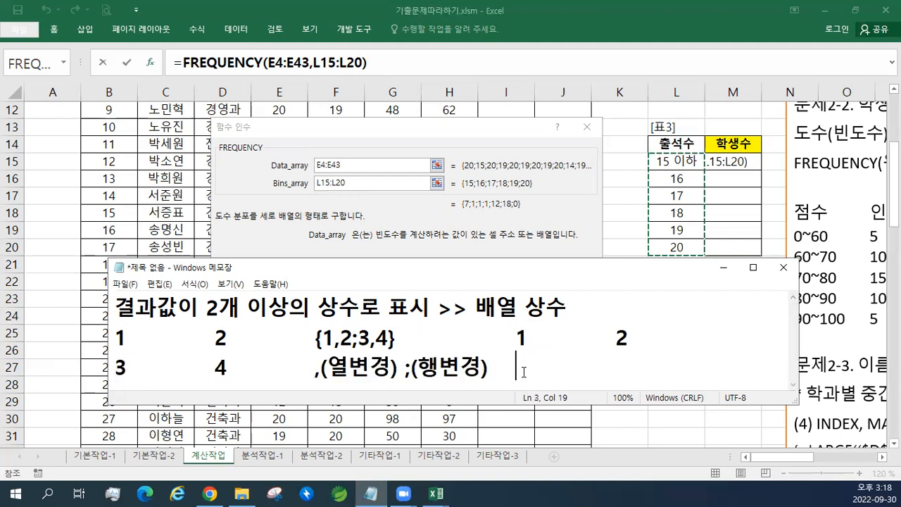
type("3")
key("Tab")
type("4")
Step: Copy the {1,2;3,4} constant and append it after ">>" at the end of the first note line
left_click_drag(398, 340, 318, 341)
key("ctrl+c")
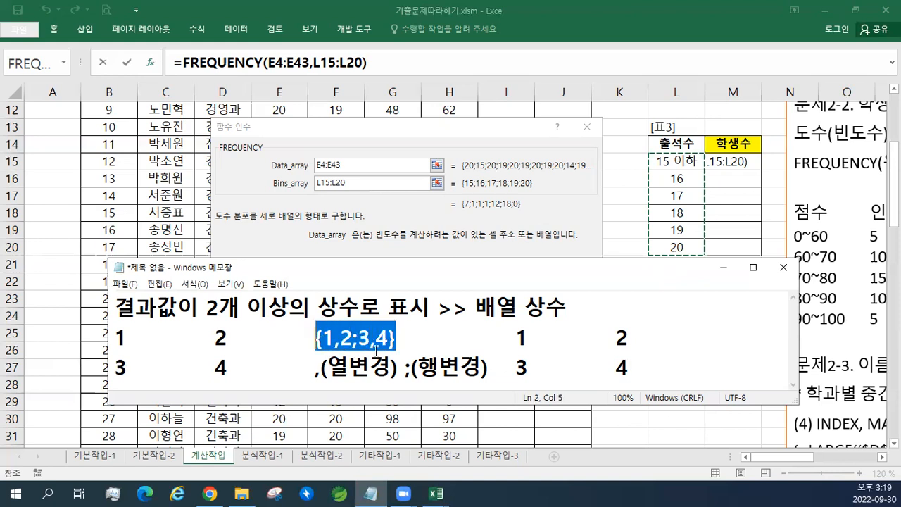
left_click(583, 314)
type(">>")
key("ctrl+v")
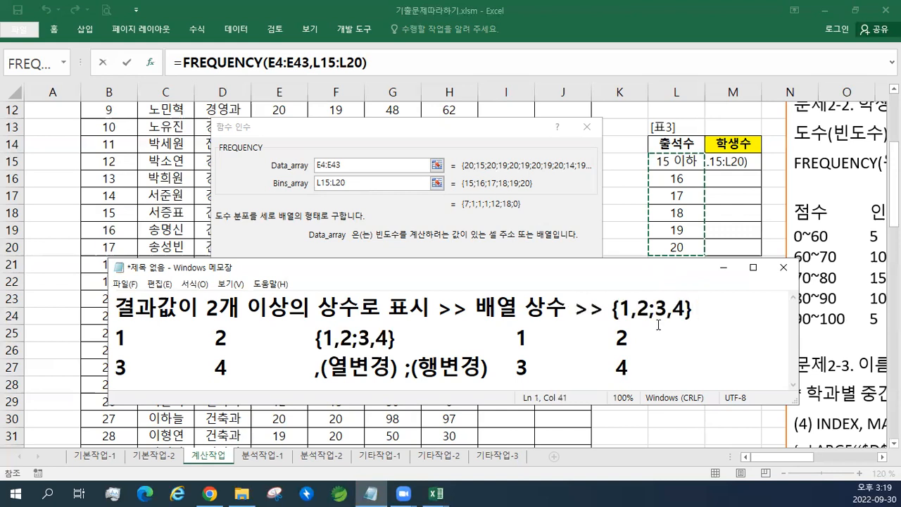
left_click_drag(613, 307, 693, 308)
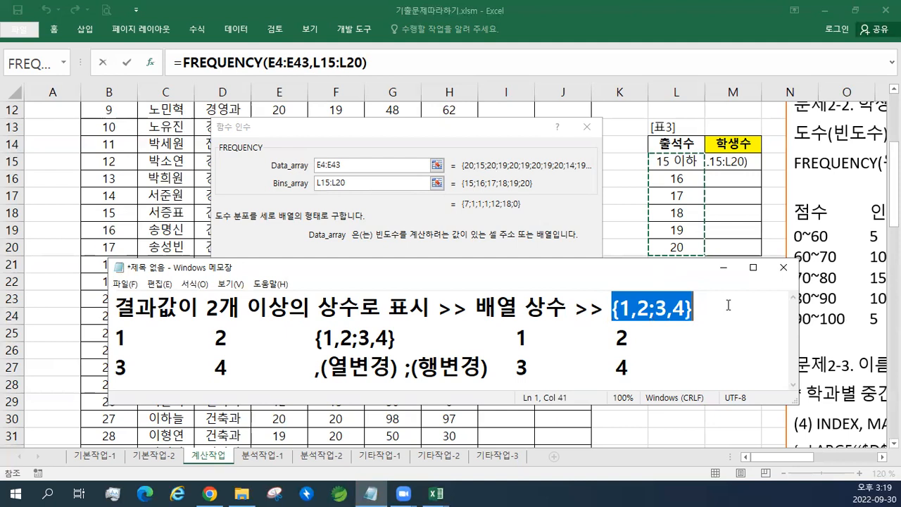
left_click(547, 310)
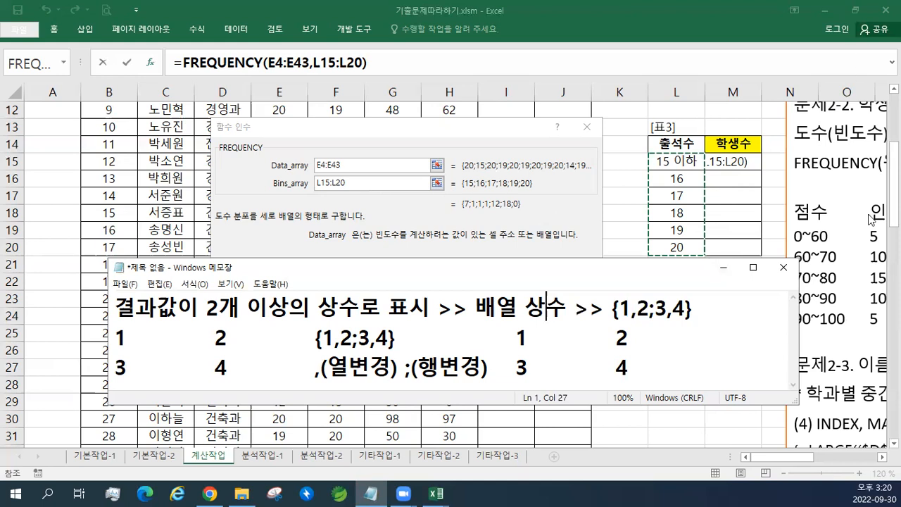
Step: Return to Excel and confirm the FREQUENCY function arguments for cell M15
left_click(709, 413)
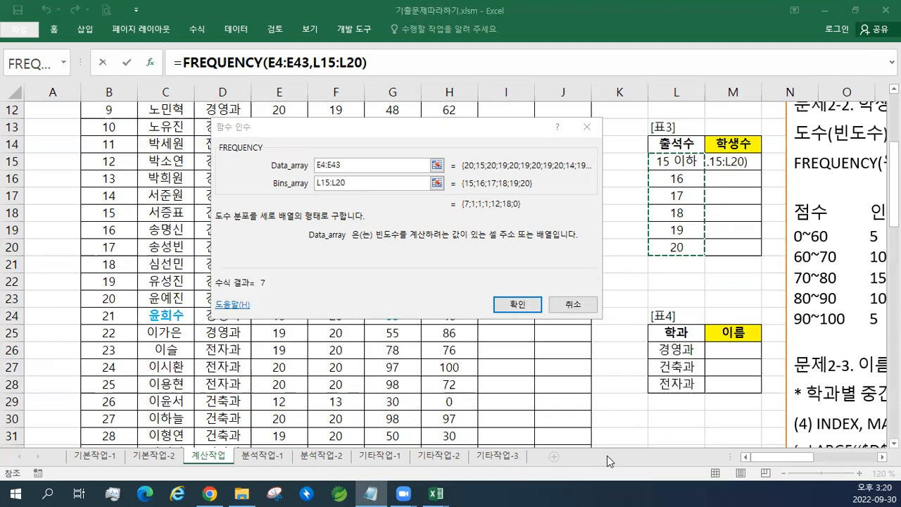
left_click(514, 304)
key("Return")
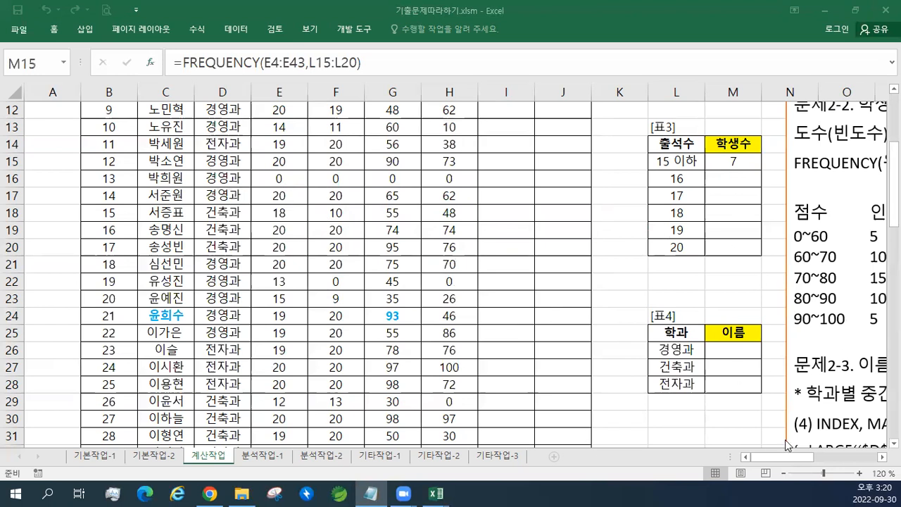
Step: Paste the array constant notes into the worksheet text box below the FREQUENCY syntax line, followed by a blank line
left_click(883, 456)
scroll(549, 181, "right", 5)
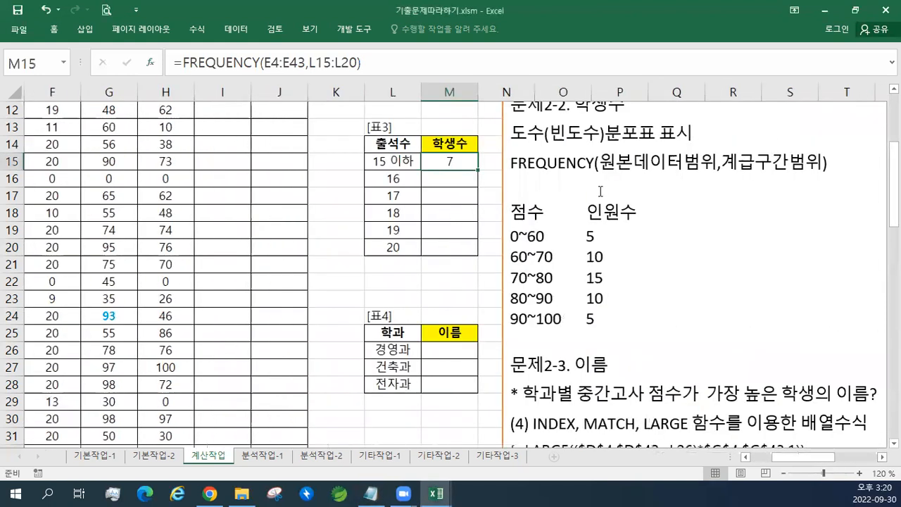
left_click(549, 181)
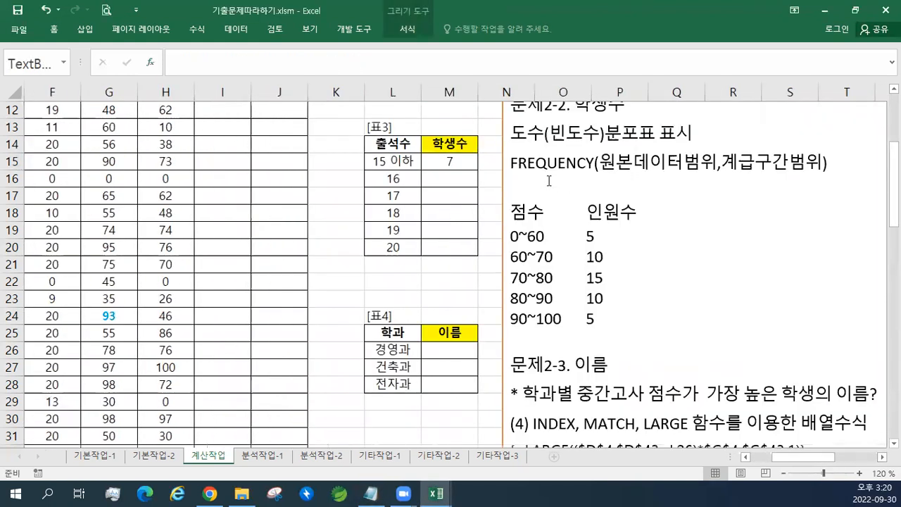
key("ctrl+v")
key("Return")
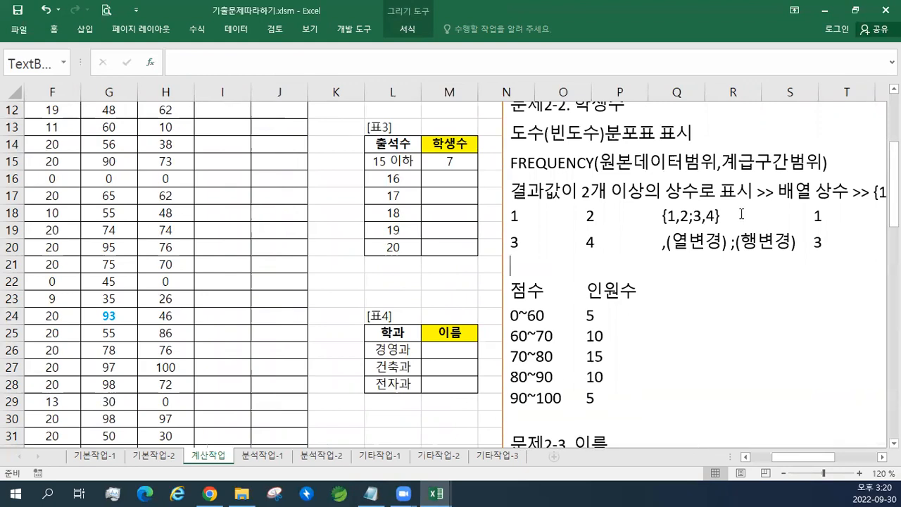
Step: Paste the notes starting "배열 함수 : 결과값이 배열상수로 표시(배열수식)" directly under the FREQUENCY syntax line, matching the text box's formatting
key("alt+Tab")
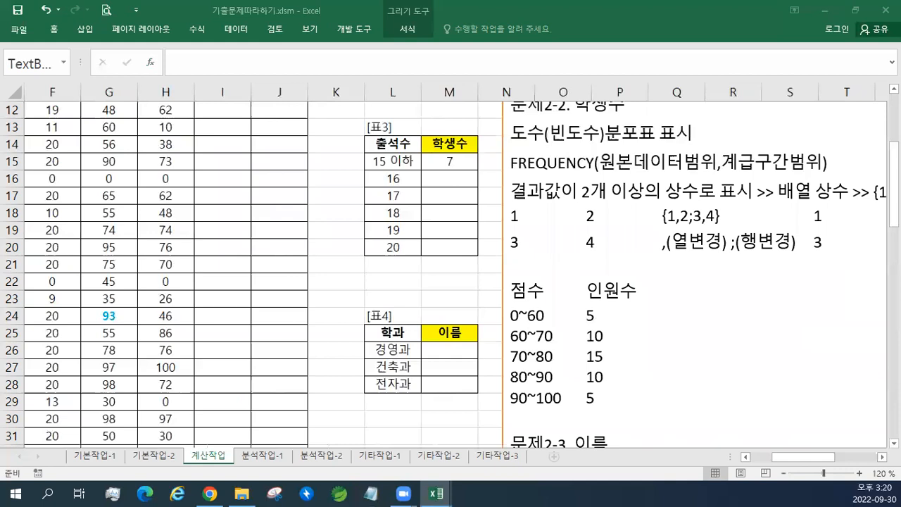
left_click(711, 187)
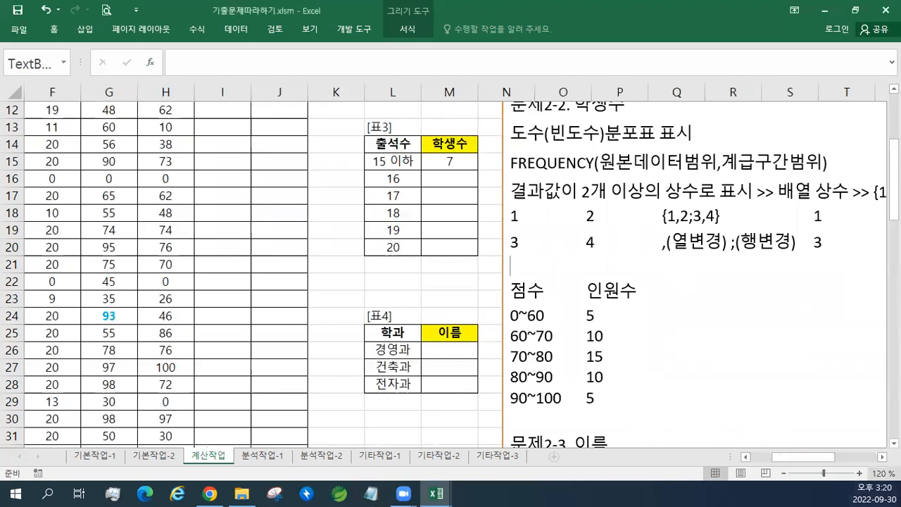
scroll(726, 169, "right", 2)
left_click(734, 164)
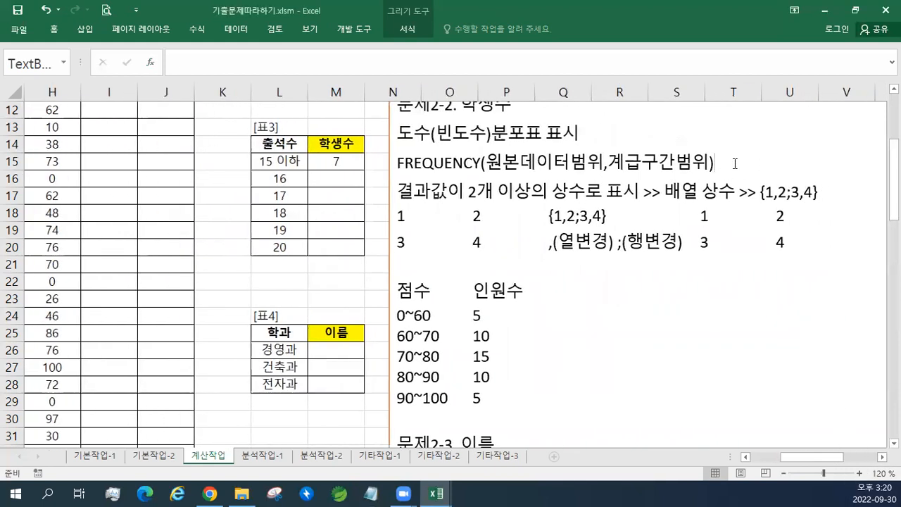
key("Return")
key("ctrl+v")
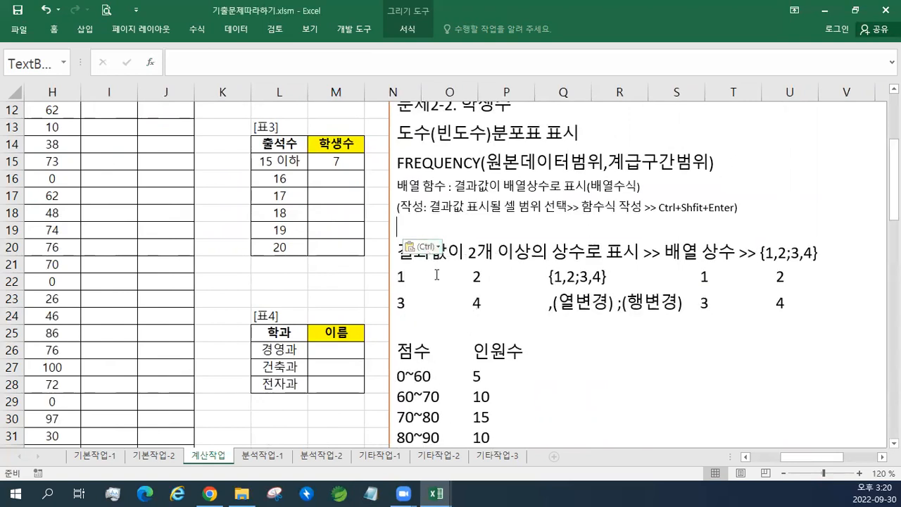
left_click(436, 246)
left_click(459, 283)
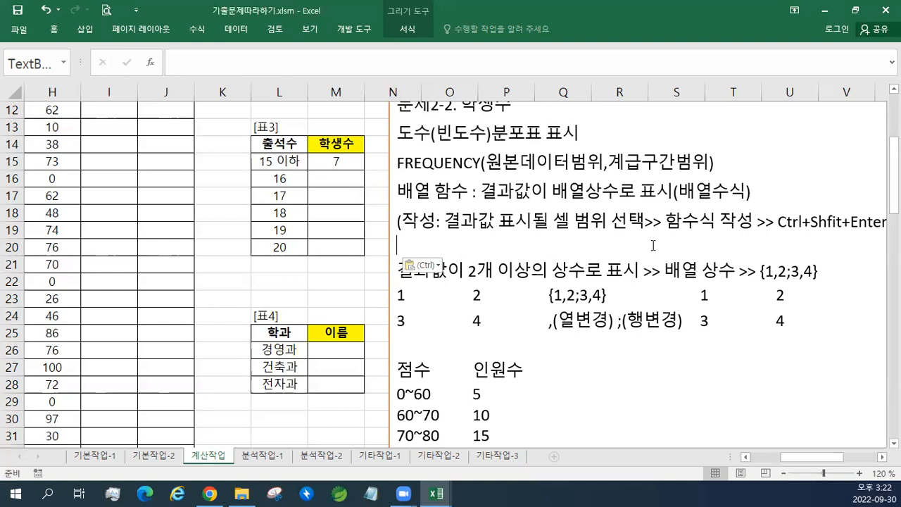
scroll(477, 270, "up", 2)
scroll(476, 269, "down", 1)
scroll(458, 226, "down", 1)
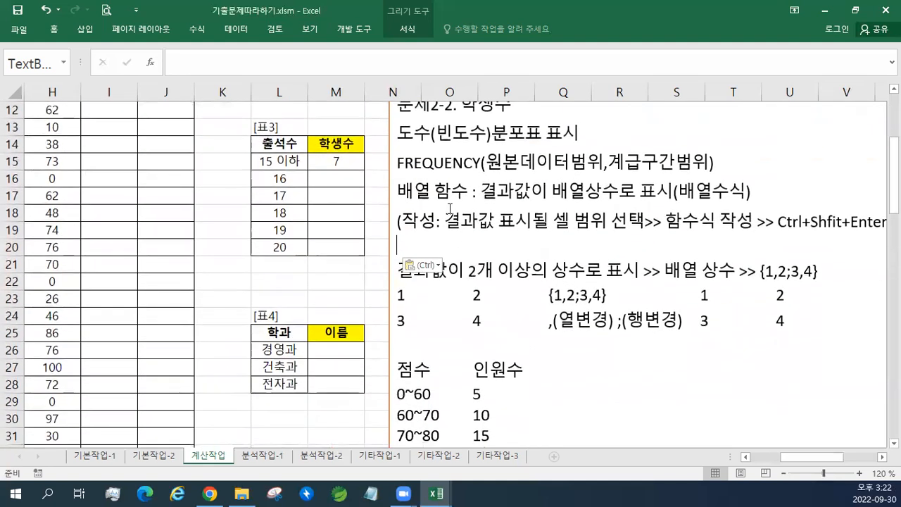
Step: Copy "도수(빈도수)분포표" from the notes' second line and paste it as text only above the 점수/인원수 table
left_click_drag(397, 133, 525, 137)
key("ctrl+c")
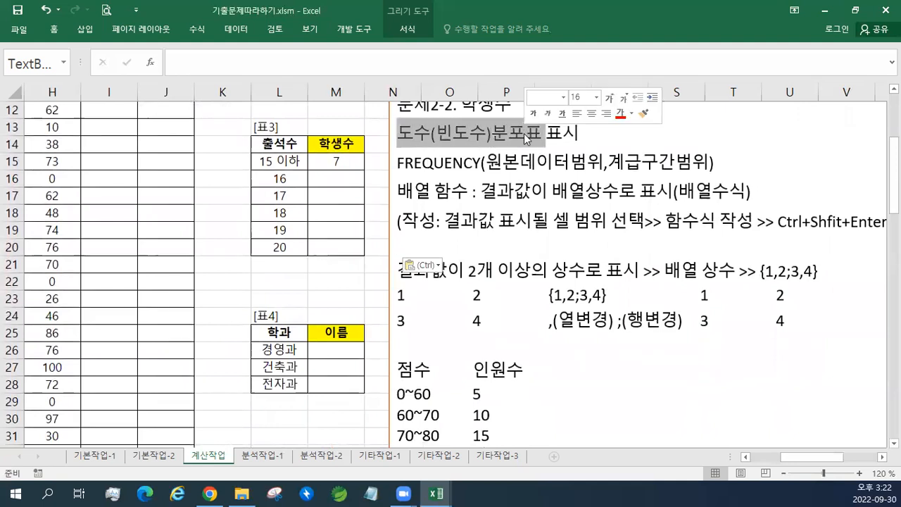
left_click(444, 350)
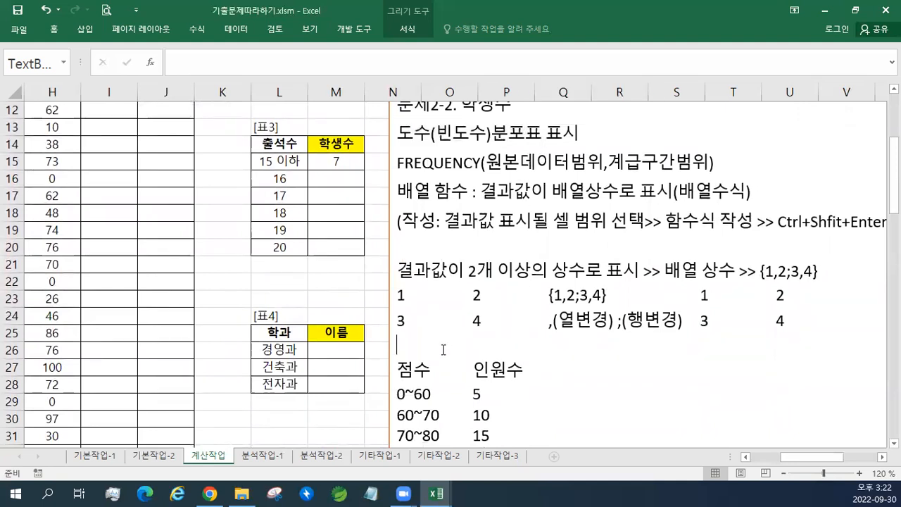
key("ctrl+v")
left_click(521, 385)
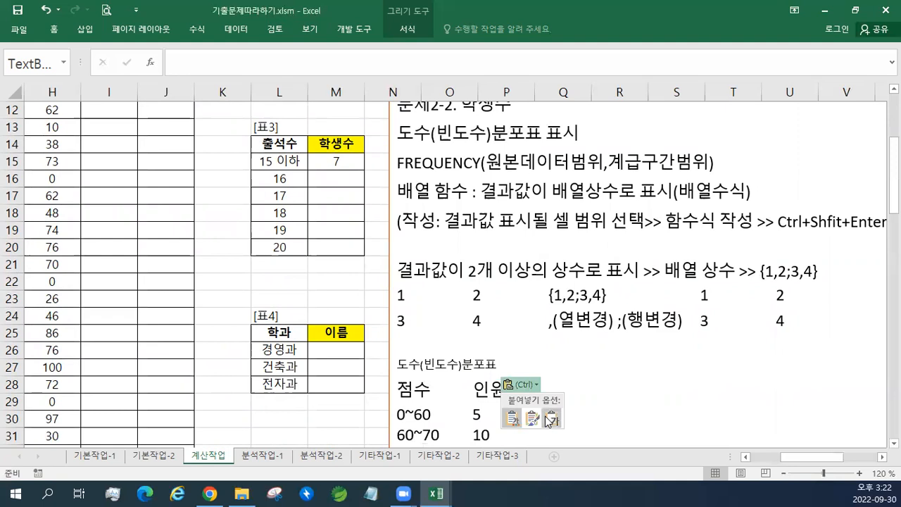
left_click(551, 418)
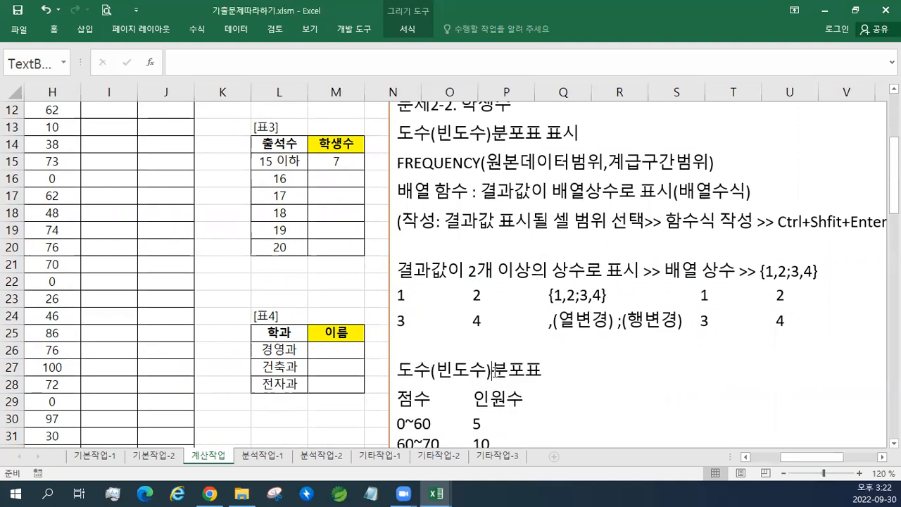
Step: Remove "(빈도수)" from the pasted heading so it reads "도수분포표"
key("BackSpace")
key("BackSpace")
key("BackSpace")
key("BackSpace")
key("BackSpace")
left_click(431, 270)
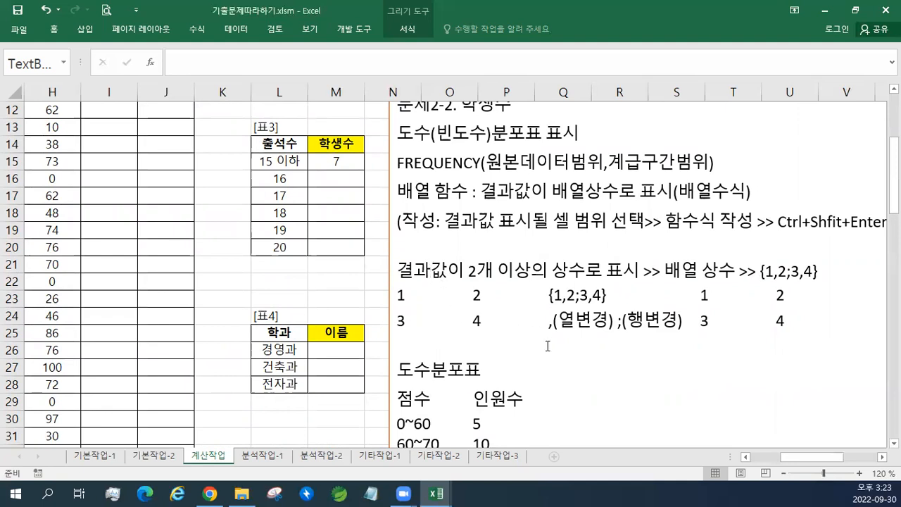
Step: Clear the single-cell FREQUENCY formula from cell M15 in [표3]
left_click(882, 457)
left_click(881, 457)
left_click(882, 457)
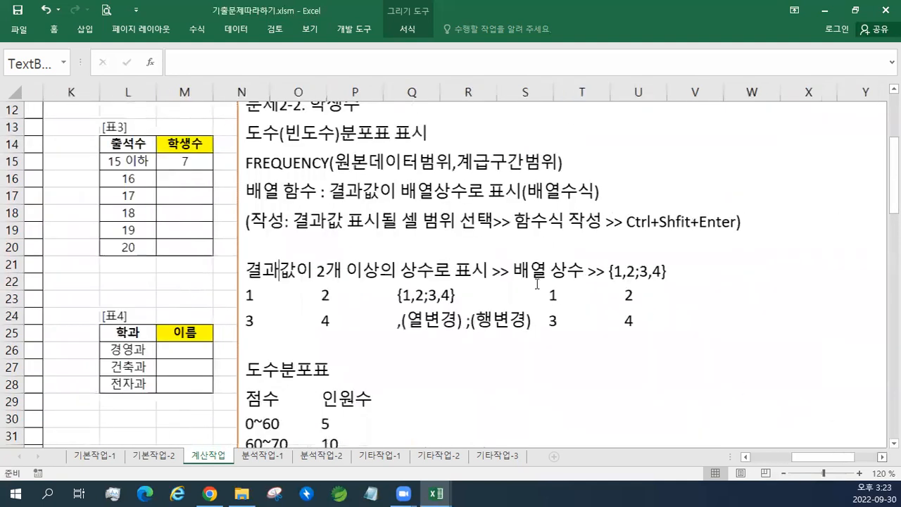
left_click(415, 238)
left_click(157, 169)
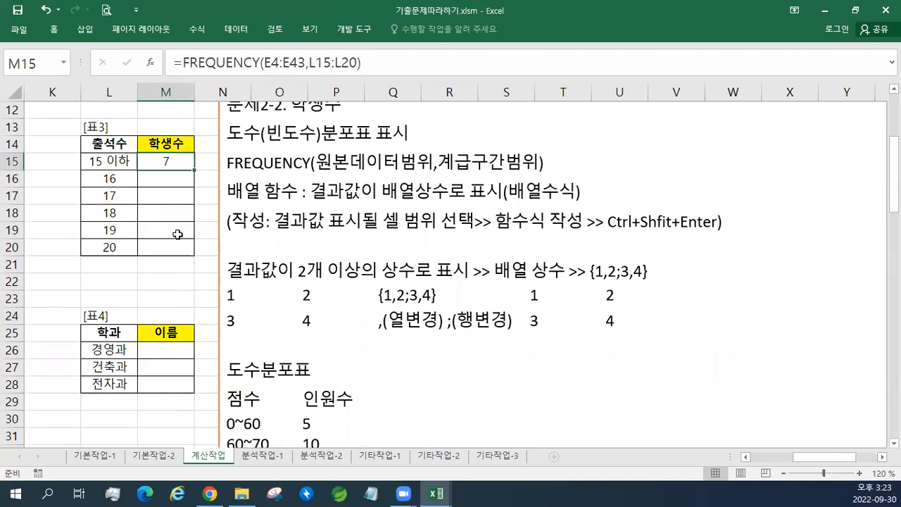
key("Delete")
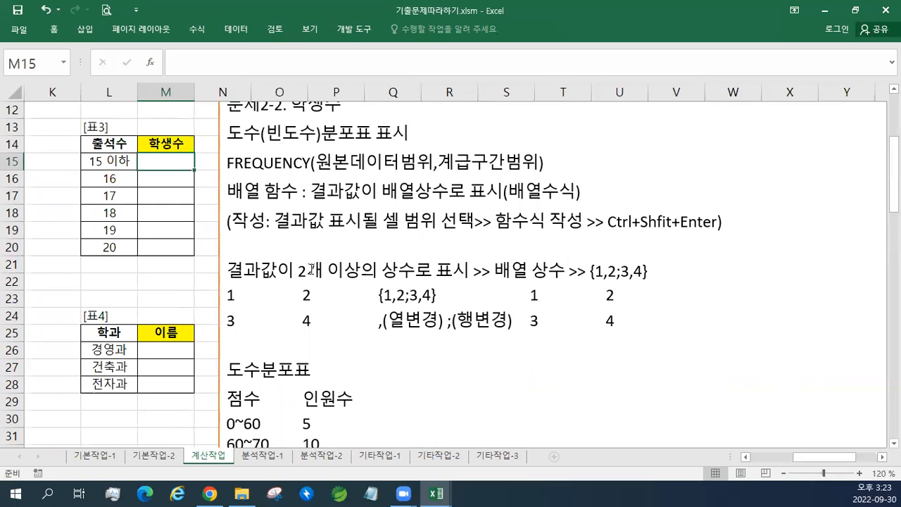
Step: Select the whole 학생수 range M15:M20 in [표3] and begin a FREQUENCY formula in it
left_click_drag(173, 163, 169, 244)
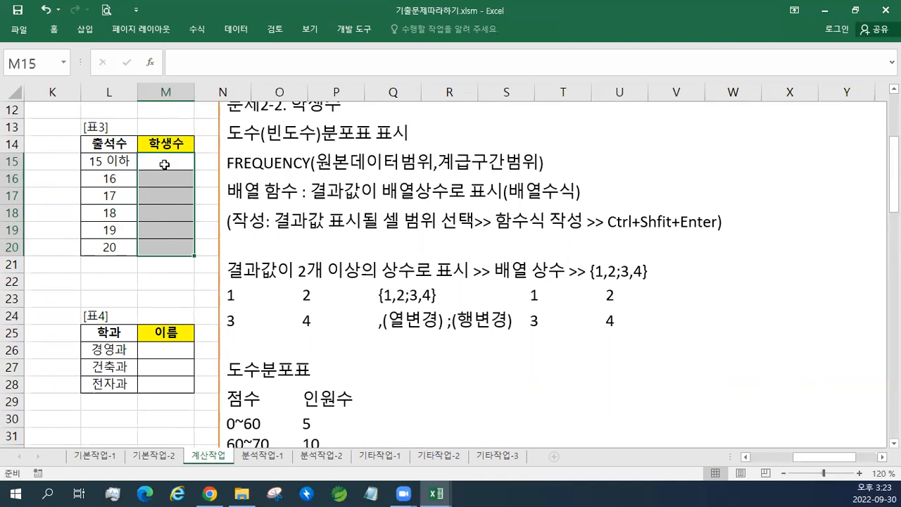
left_click_drag(161, 164, 160, 247)
type("=")
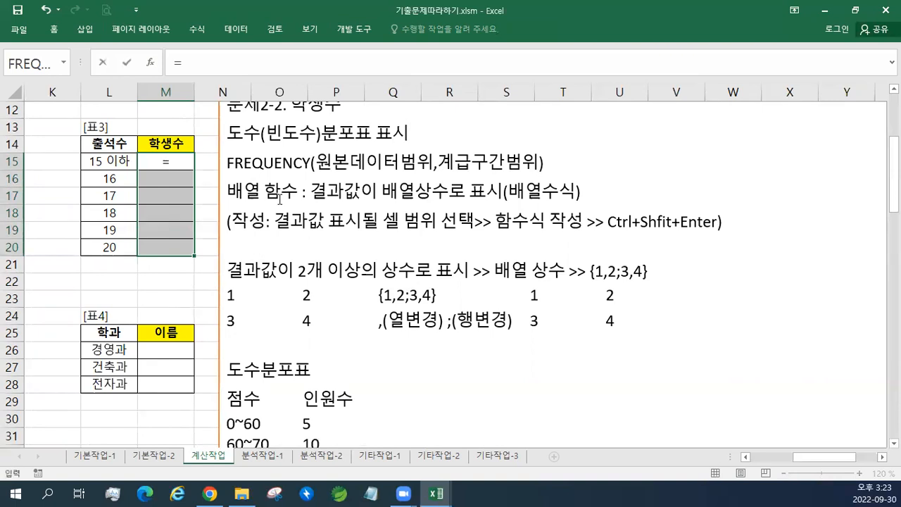
type("F")
key("BackSpace")
type("FRE")
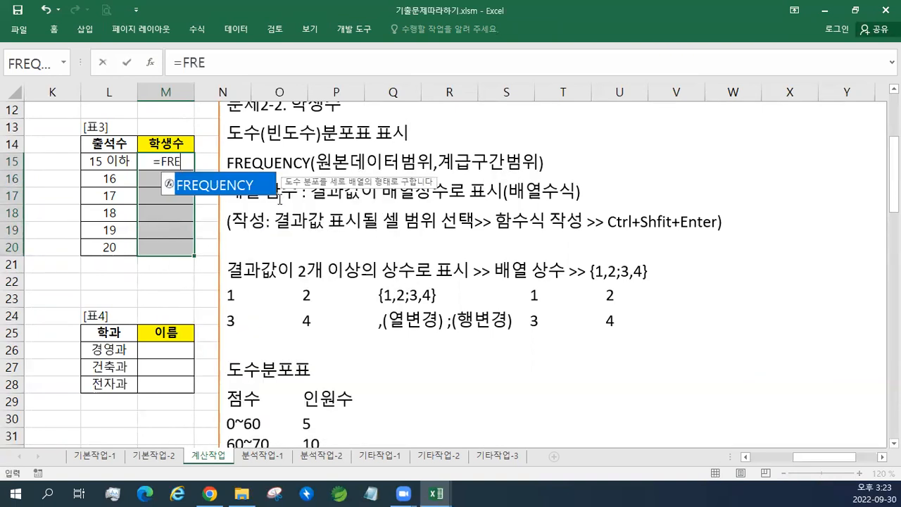
type("QUE")
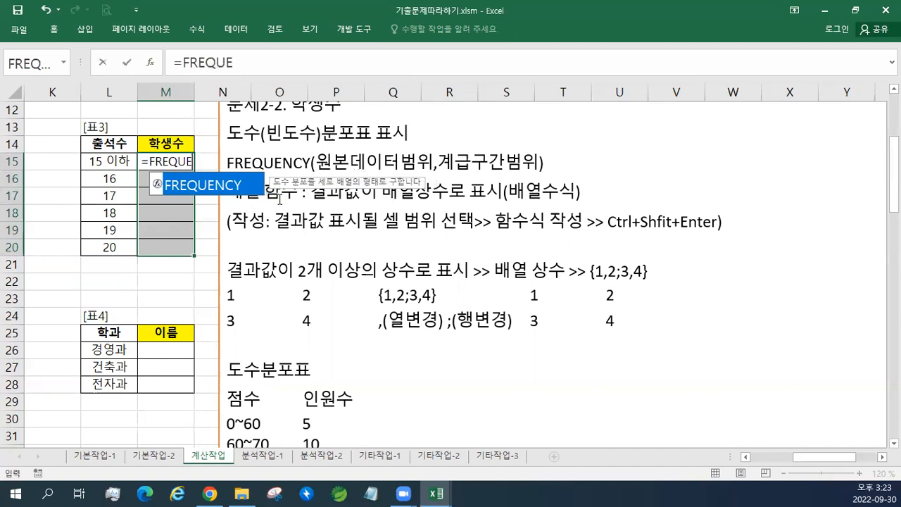
type("NCY(")
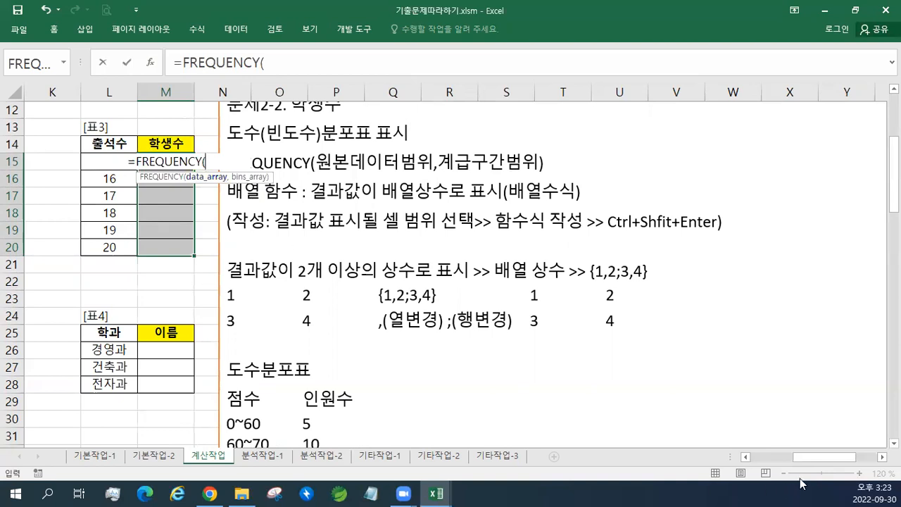
Step: Give the FREQUENCY formula the attendance values E4:E43 as its data array
left_click_drag(802, 461, 732, 457)
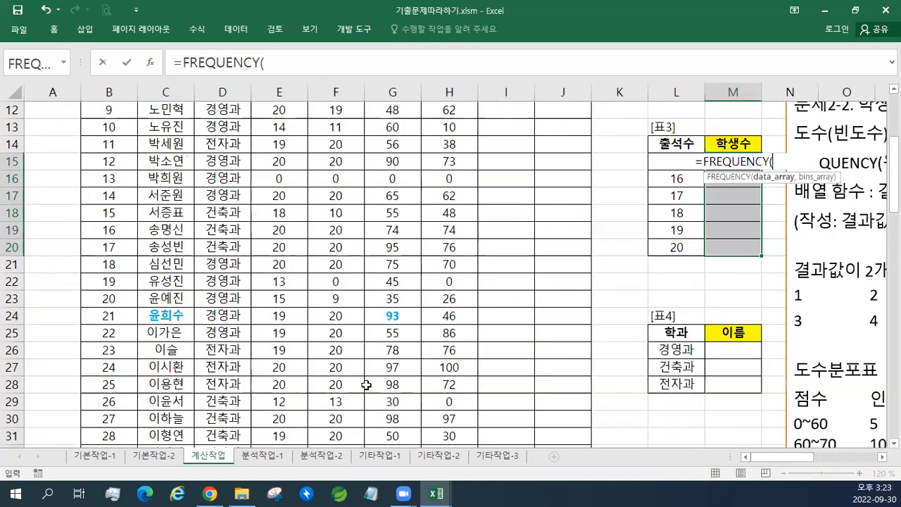
scroll(366, 381, "up", 3)
left_click(280, 129)
left_click_drag(280, 373, 294, 384)
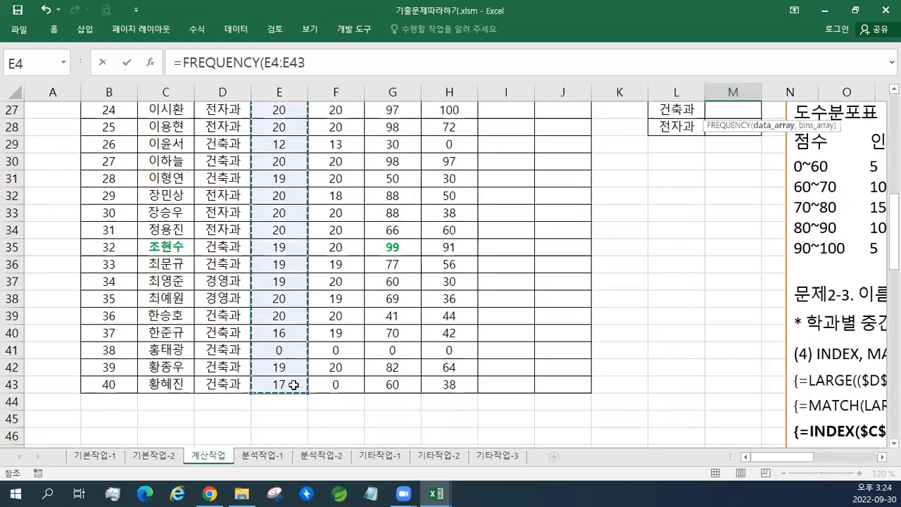
type(",")
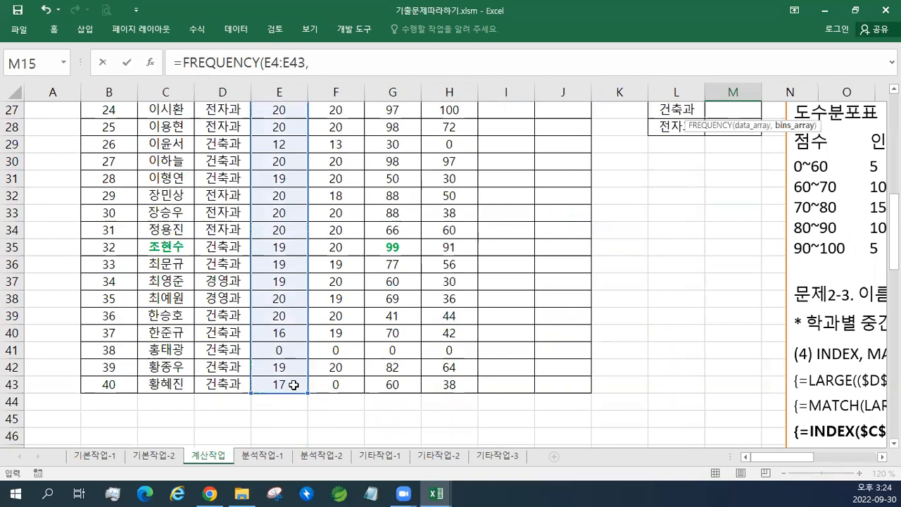
Step: Give L15:L20 as the bins array, close the formula and enter it as an array formula over M15:M20
scroll(294, 384, "up", 6)
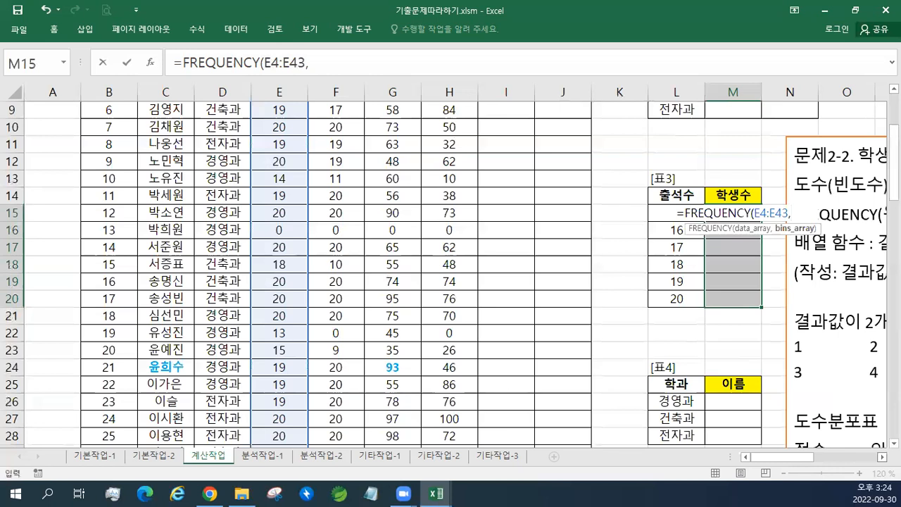
scroll(455, 306, "right", 5)
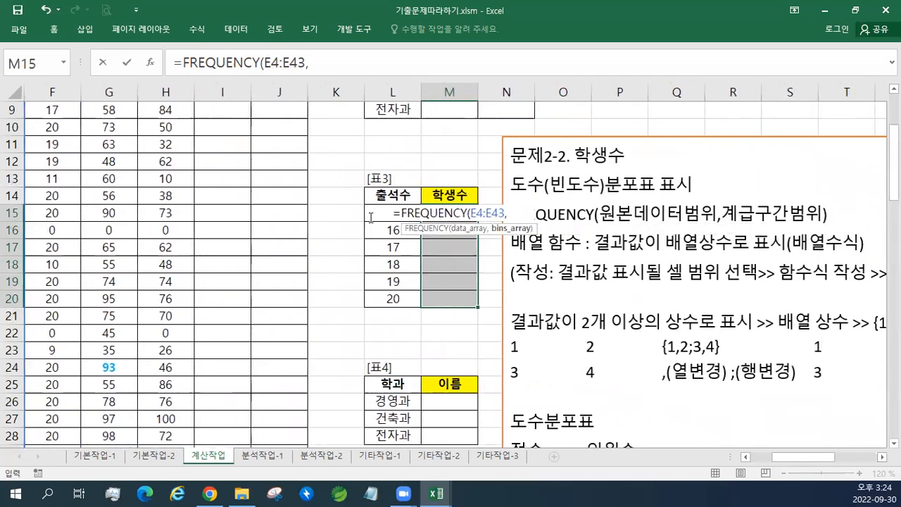
left_click_drag(383, 301, 389, 219)
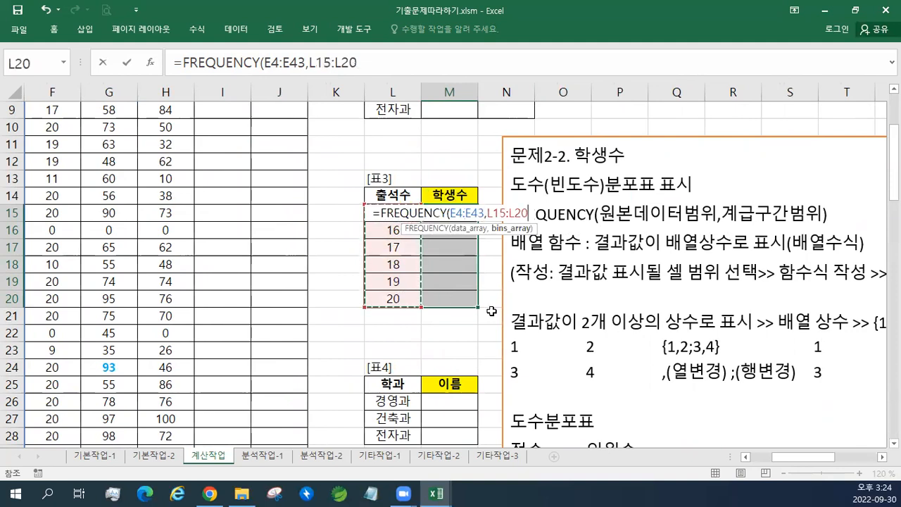
type(")")
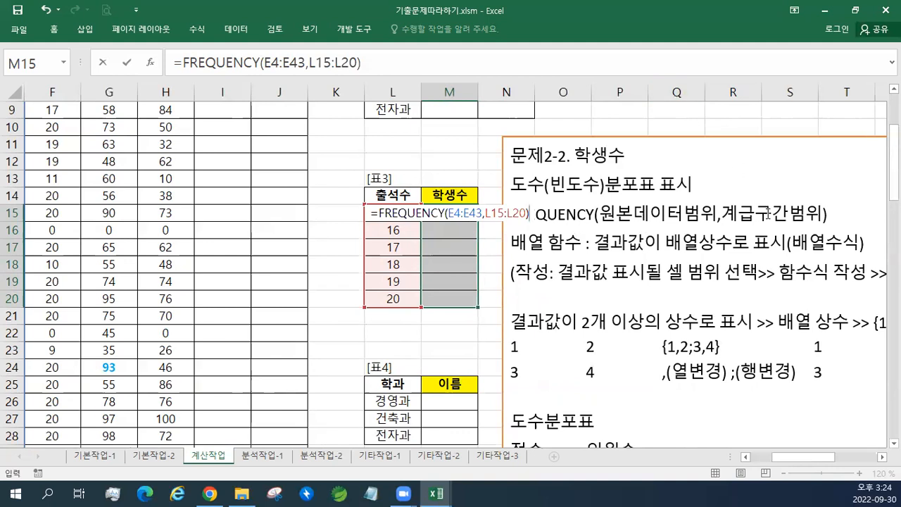
left_click(882, 457)
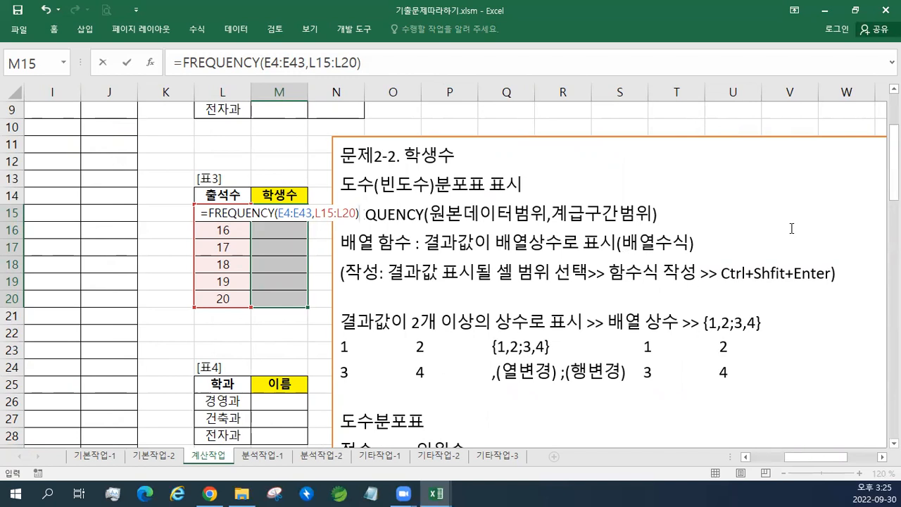
key("ctrl+shift+Return")
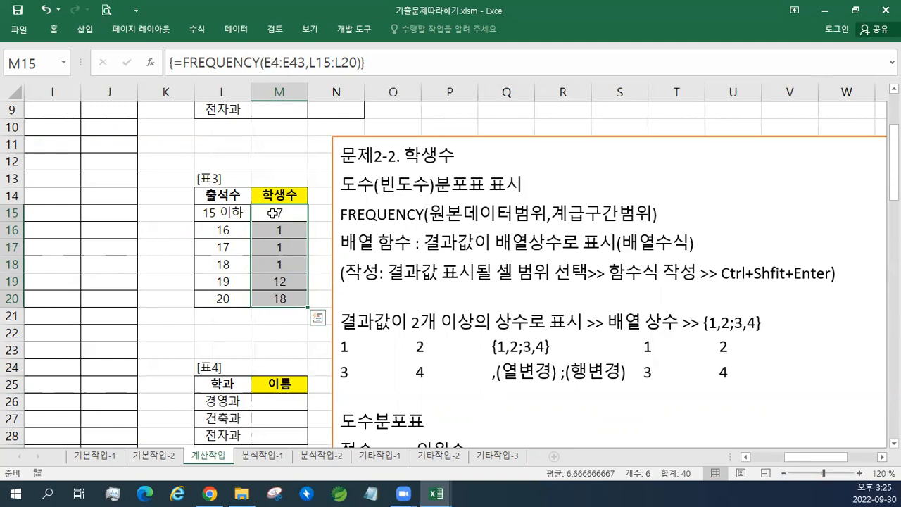
Step: Try to delete only cell M16 from the array formula, and clear the entire array range M15:M20
key("Up")
key("Down")
key("Right")
key("Left")
key("Down")
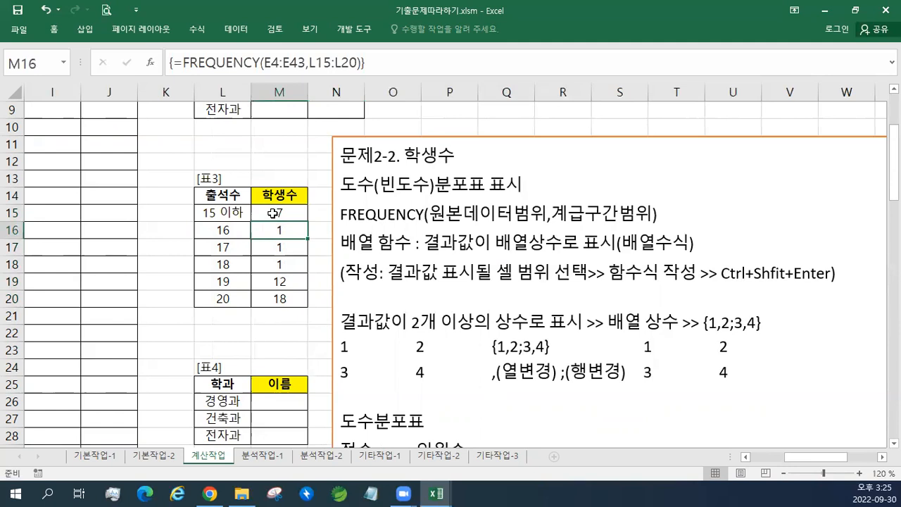
key("Delete")
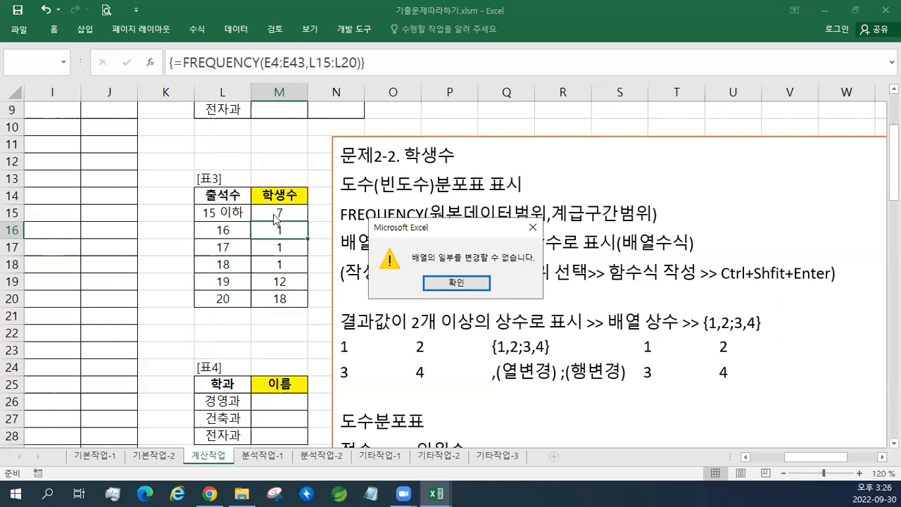
key("Return")
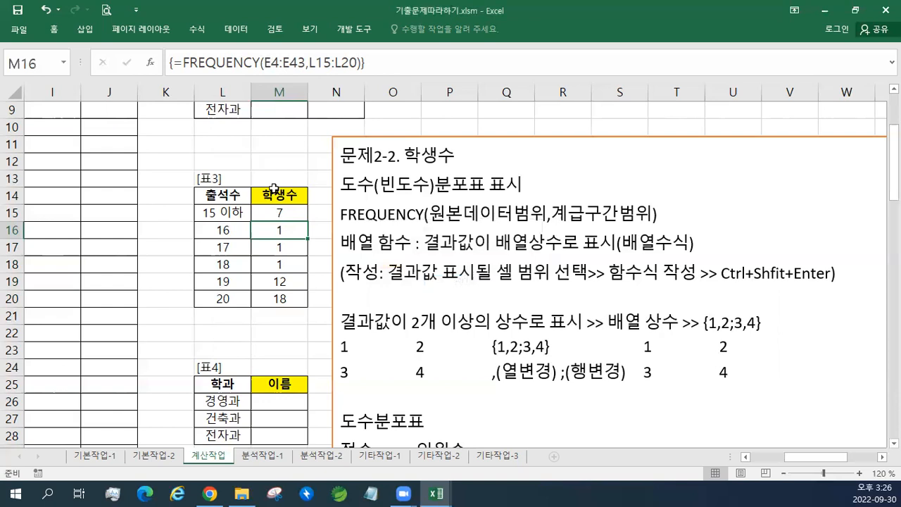
left_click_drag(281, 211, 281, 298)
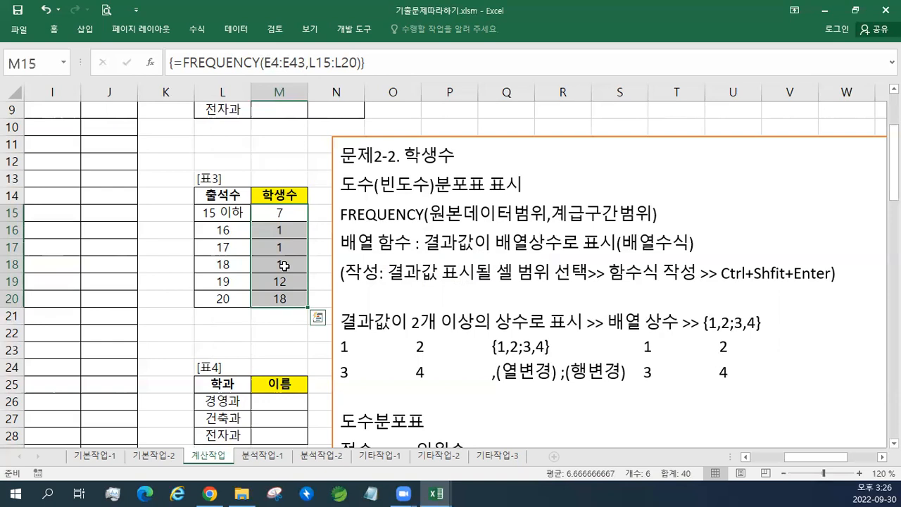
key("Delete")
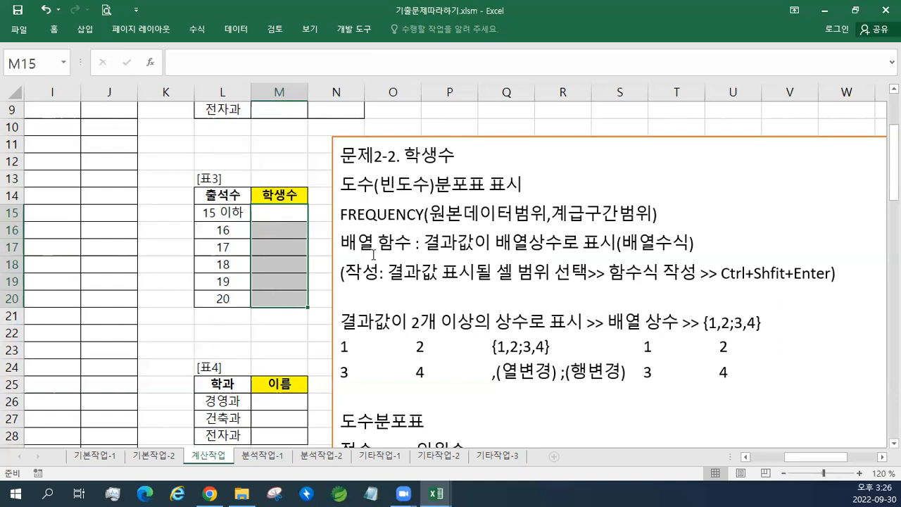
Step: Start a FREQUENCY formula across M15:M20 with E4:E43 as its data array
left_click_drag(285, 212, 294, 296)
left_click_drag(282, 213, 279, 301)
type("=FREQUENCY(")
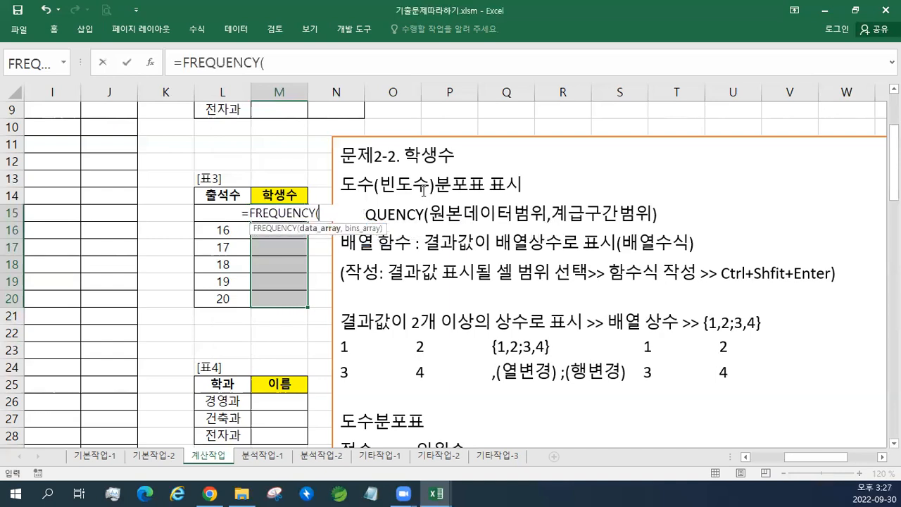
left_click_drag(804, 458, 763, 459)
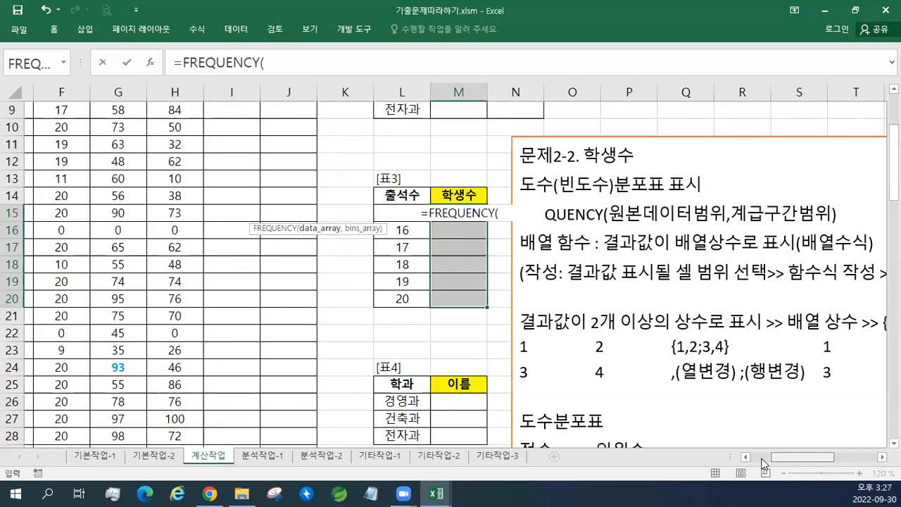
left_click(762, 459)
scroll(411, 331, "up", 3)
left_click_drag(279, 161, 290, 431)
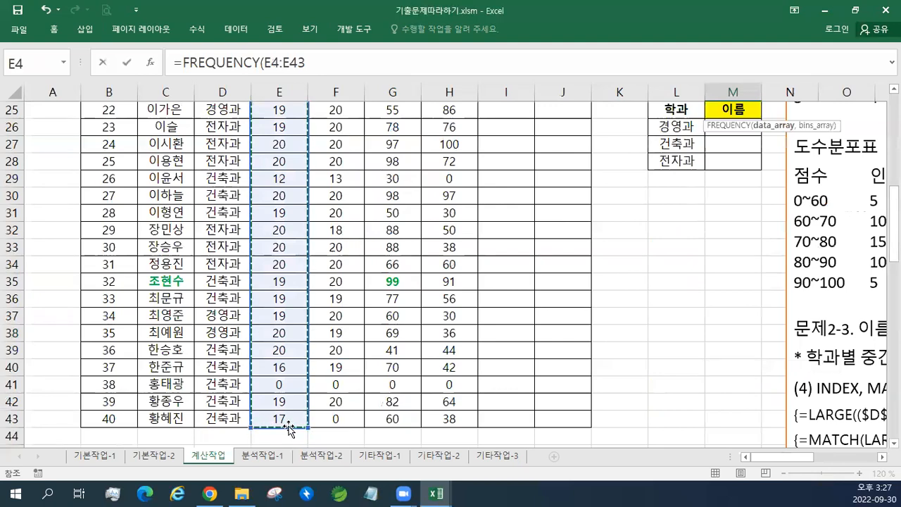
type(",")
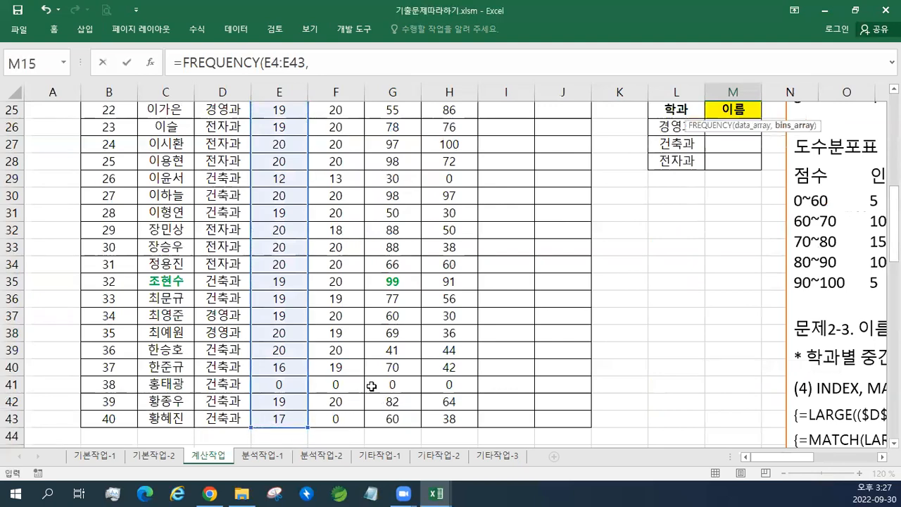
Step: Give L15:L20 as the bins array, close the FREQUENCY formula and enter it as an array formula over M15:M20
scroll(374, 383, "up", 4)
scroll(374, 383, "up", 1)
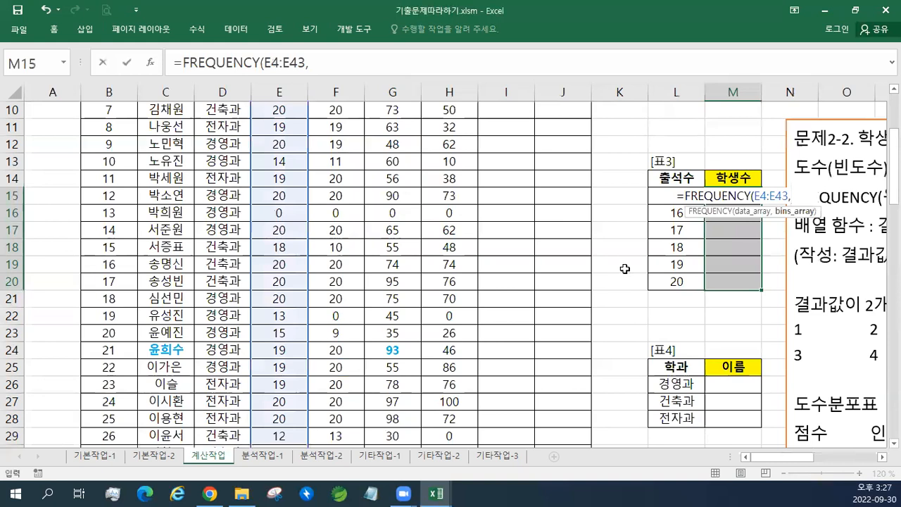
scroll(399, 283, "right", 3)
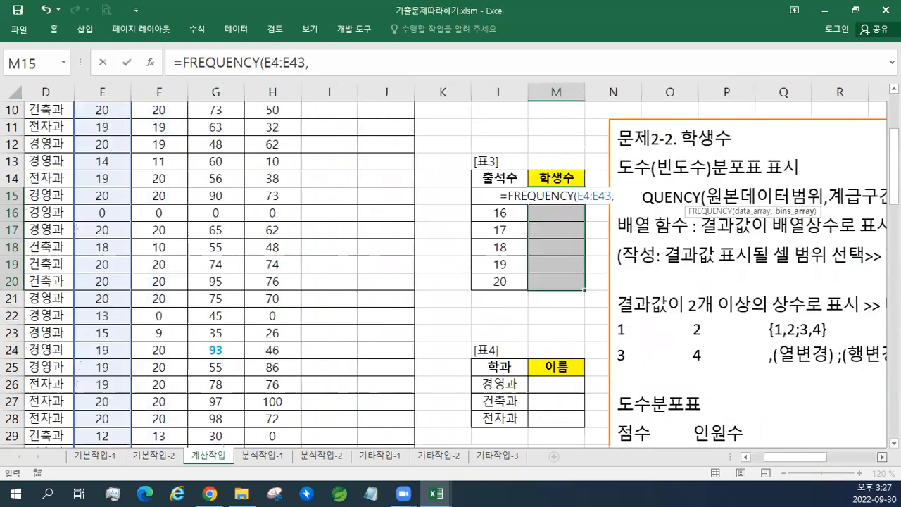
scroll(399, 283, "right", 2)
left_click_drag(399, 283, 393, 197)
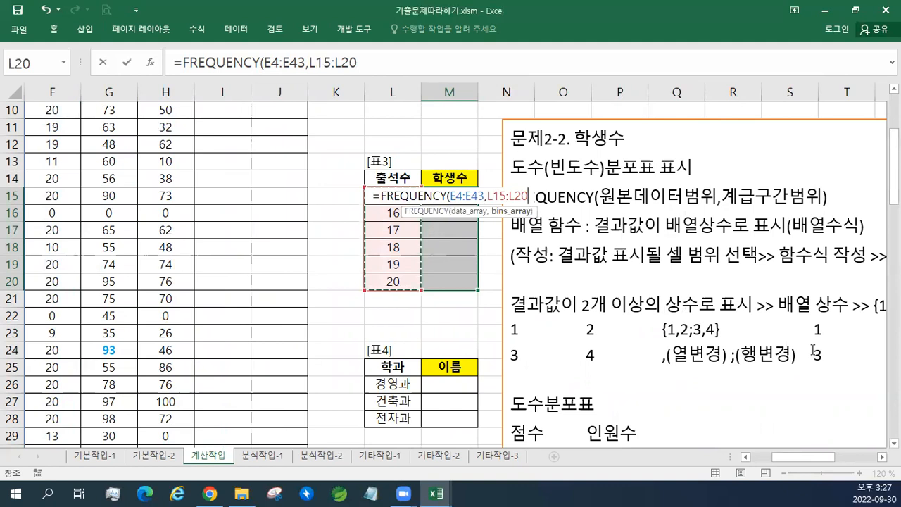
type(")")
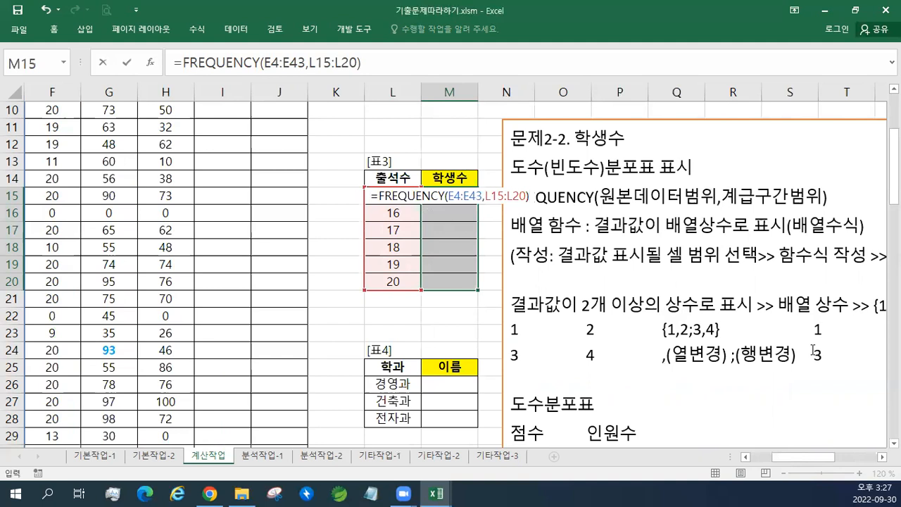
key("ctrl+shift+Return")
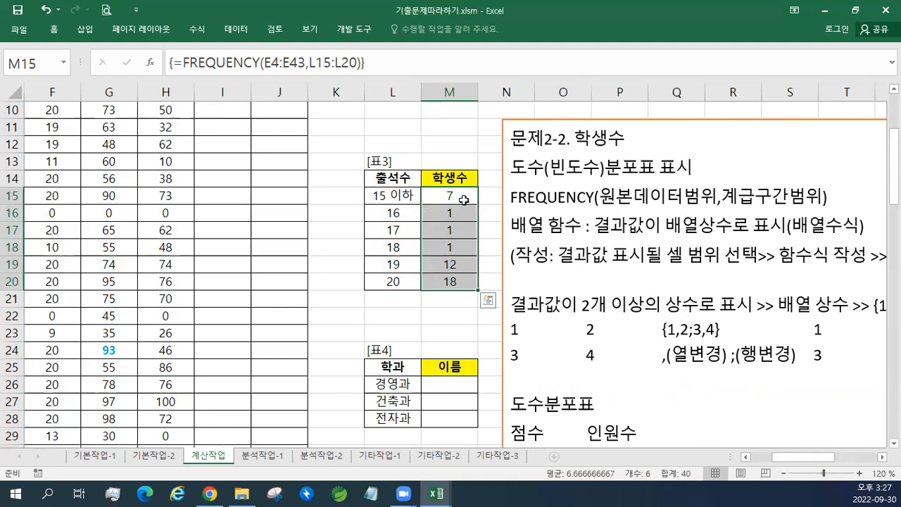
Step: Open the FREQUENCY formula in M15 for editing and re-enter it as an array formula without changes
left_click_drag(462, 198, 458, 282)
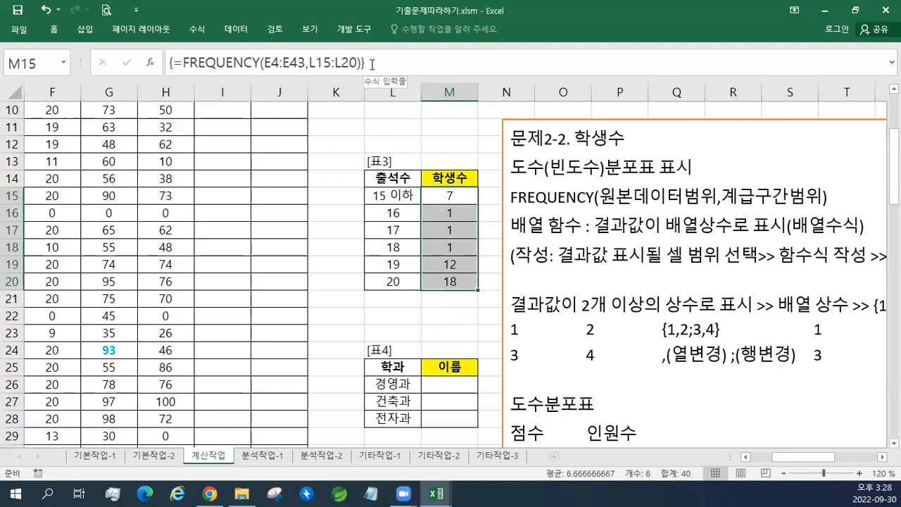
double_click(445, 191)
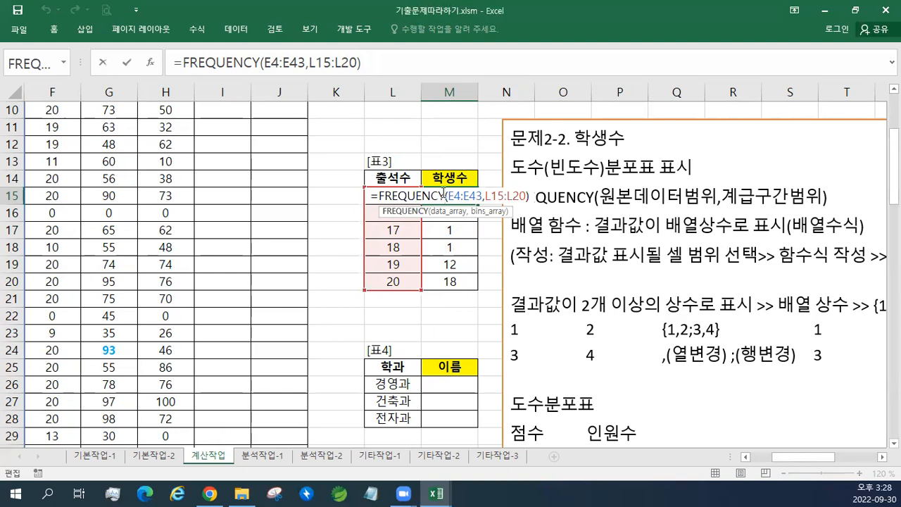
key("ctrl+shift+Return")
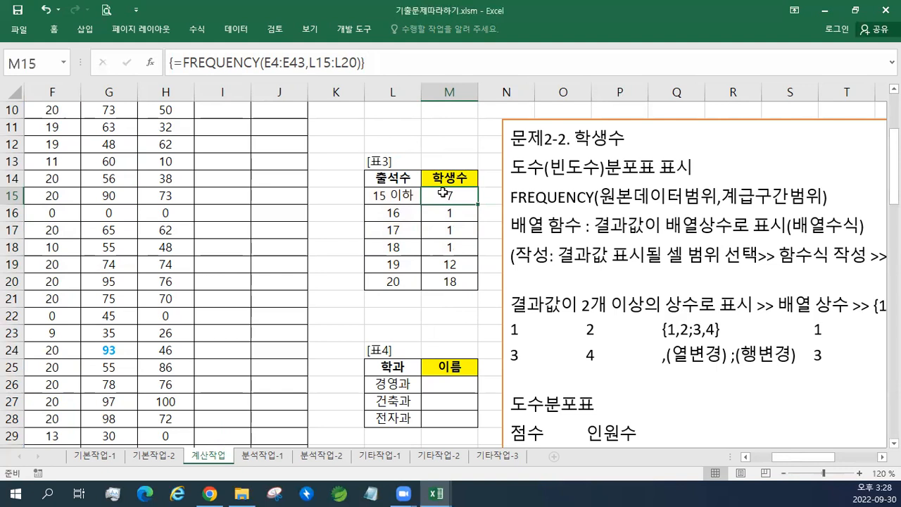
Step: Edit the array formula for M15:M20 so that a TEXT function opens in front of FREQUENCY(E4:E43,L15:L20) as its value
left_click_drag(458, 198, 459, 278)
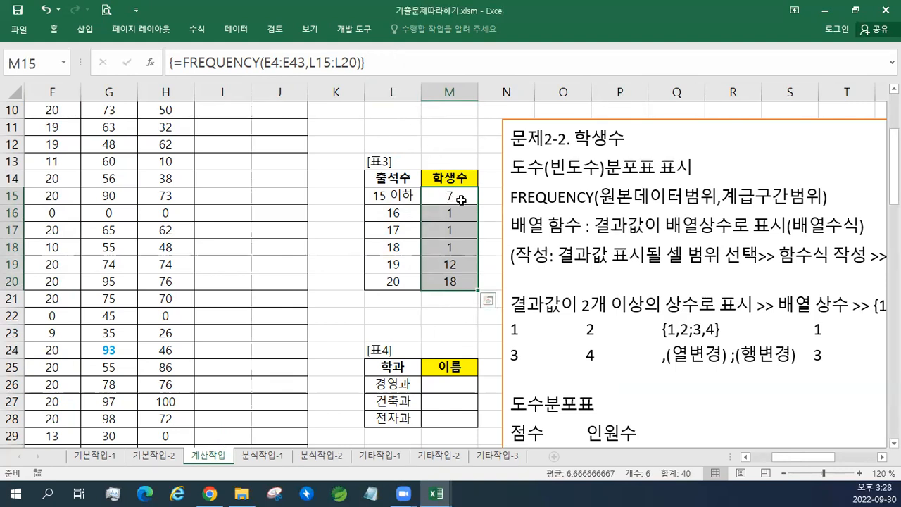
left_click(388, 64)
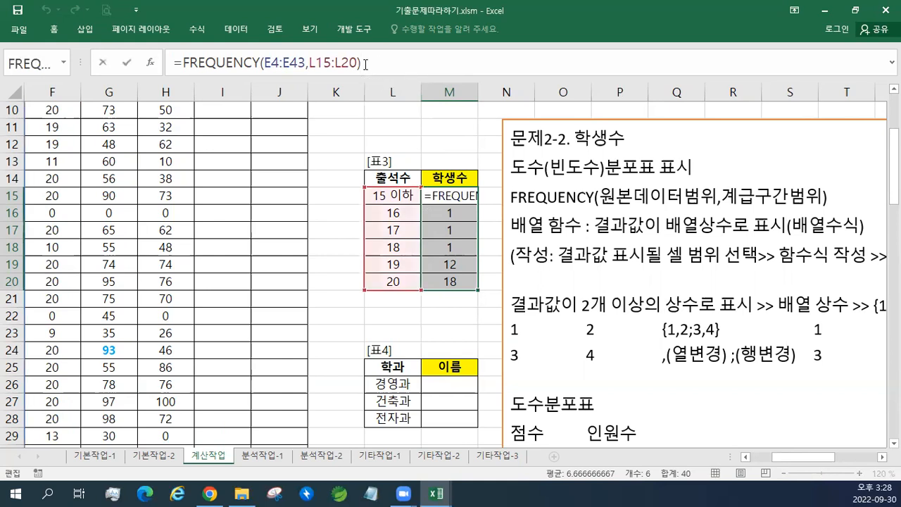
left_click(181, 64)
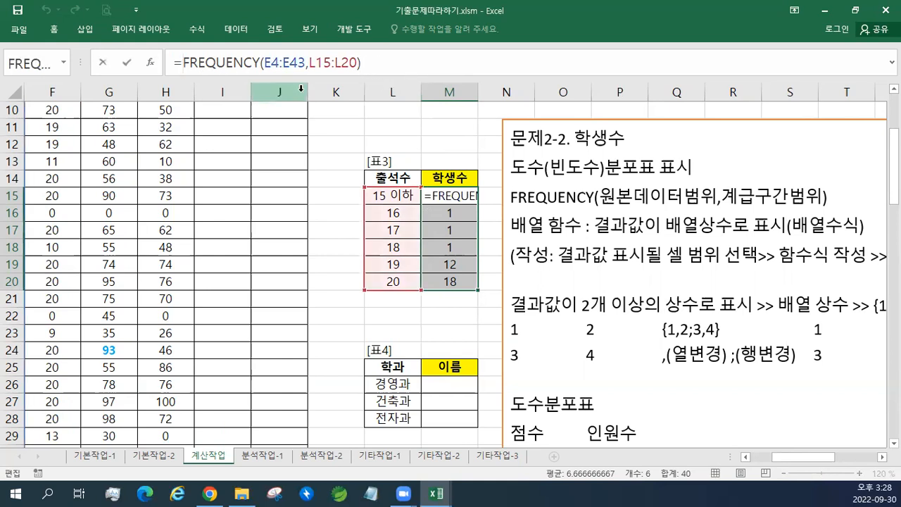
type("TEXT(")
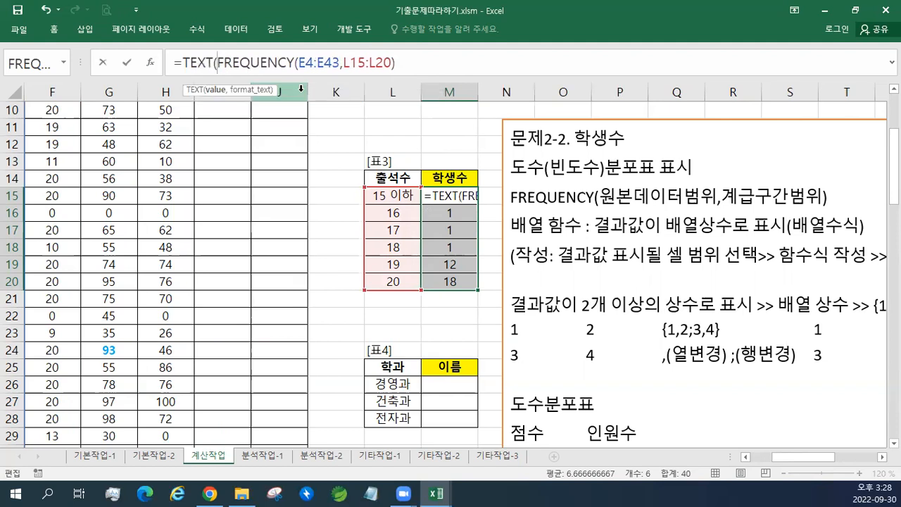
left_click_drag(260, 63, 389, 63)
left_click(413, 63)
Step: Give the TEXT function the format "#명", close it and enter the formula as an array formula over M15:M20
type(",\"0")
key("BackSpace")
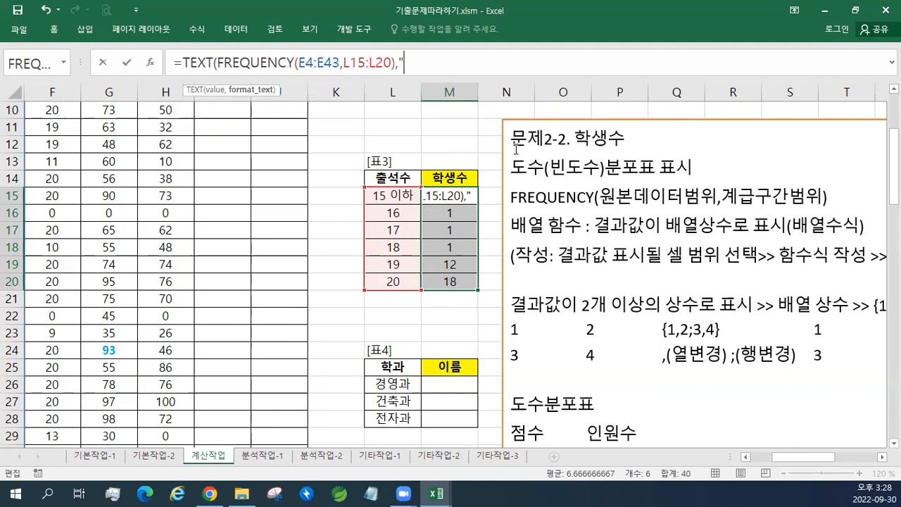
type("#")
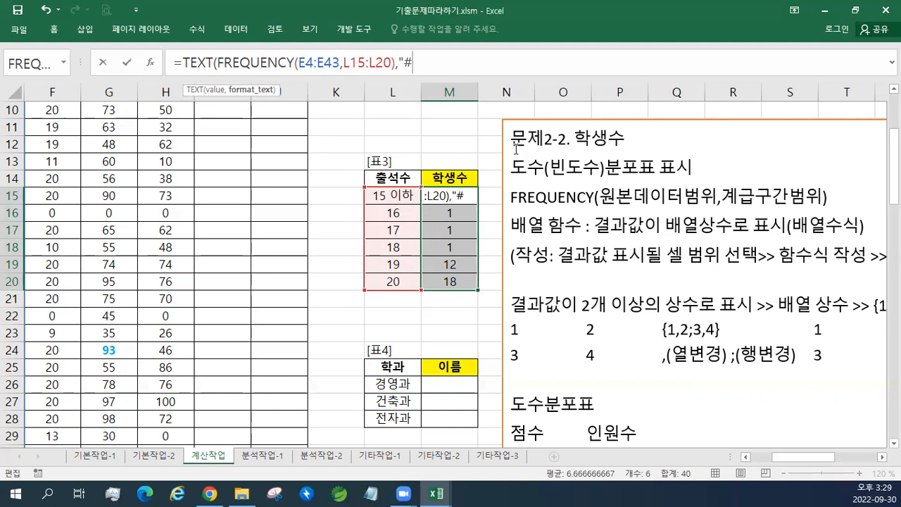
type("AUD")
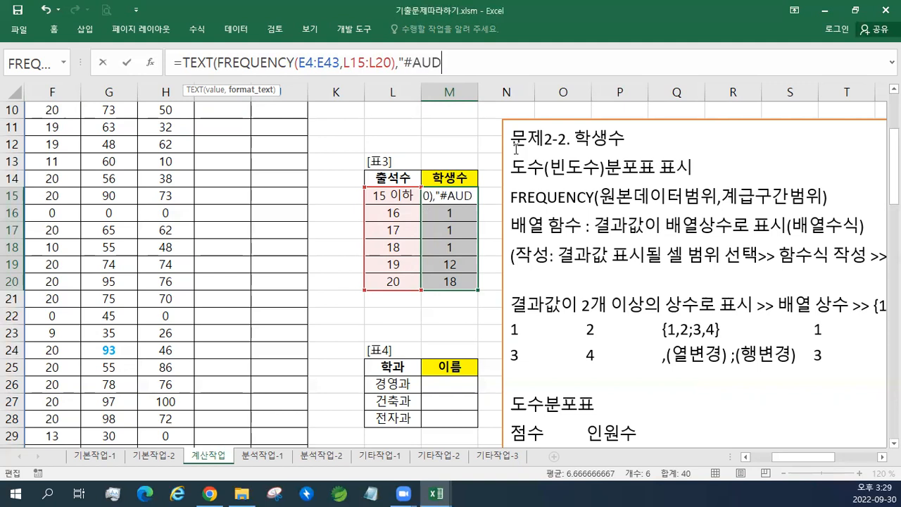
key("BackSpace")
key("BackSpace")
key("BackSpace")
type("마ㅓㅇ")
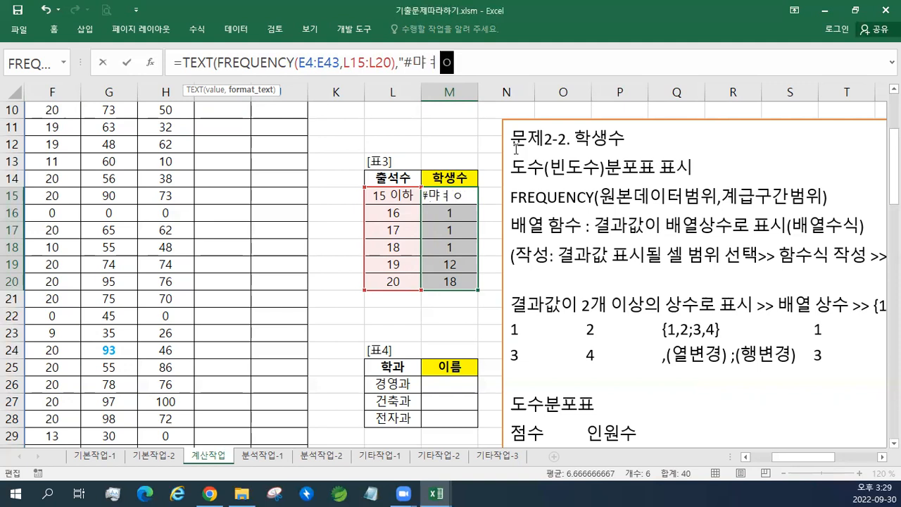
key("BackSpace")
key("BackSpace")
key("BackSpace")
type("명ㅇ")
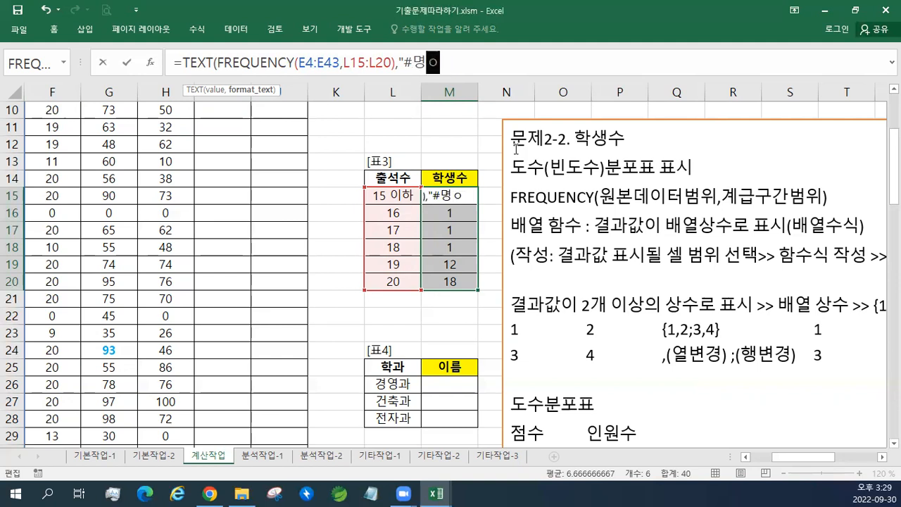
key("BackSpace")
type("\")")
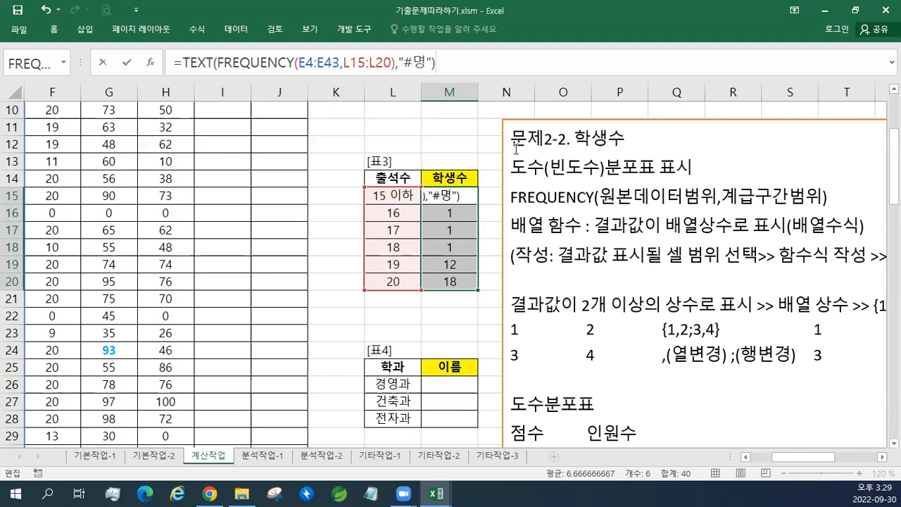
key("ctrl+shift+Return")
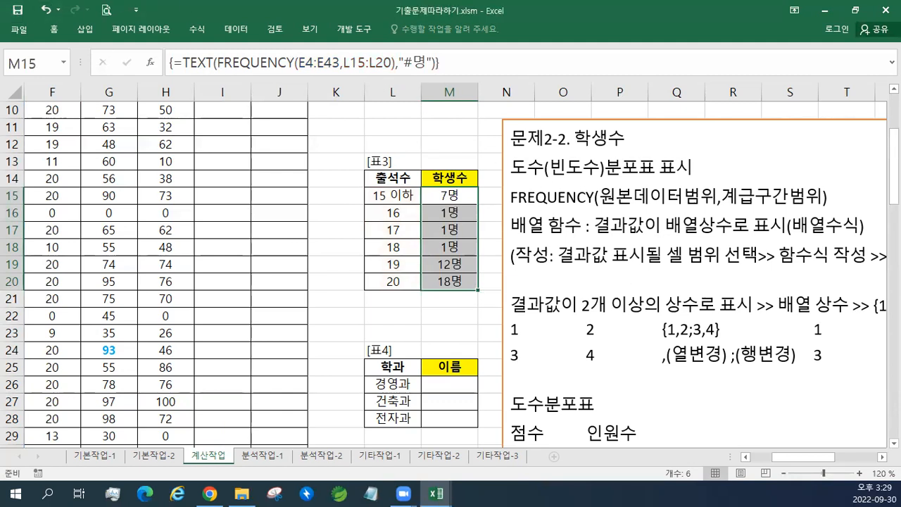
Step: Paste the TEXT array formula, the plain FREQUENCY array formula and its unbraced version under the 문제2-2. 학생수 heading, adjusting the pasted formatting
left_click(694, 282)
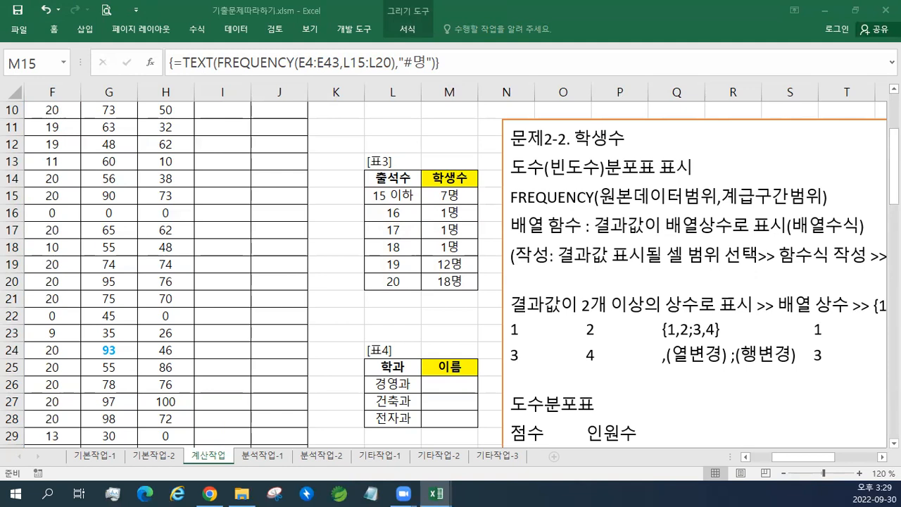
left_click(633, 140)
key("Return")
type("{=TEXT(FREQUENCY(E4:E43,L15:L20),\"#명\")} {=FREQUENCY(E4:E43,L15:L20)} =FREQUENCY(E4:E43,L15:L20)")
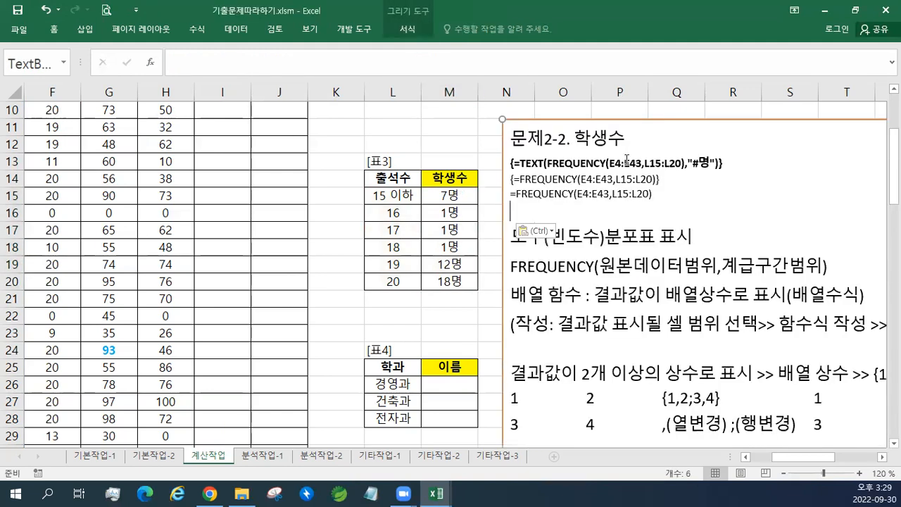
left_click(539, 232)
left_click(547, 266)
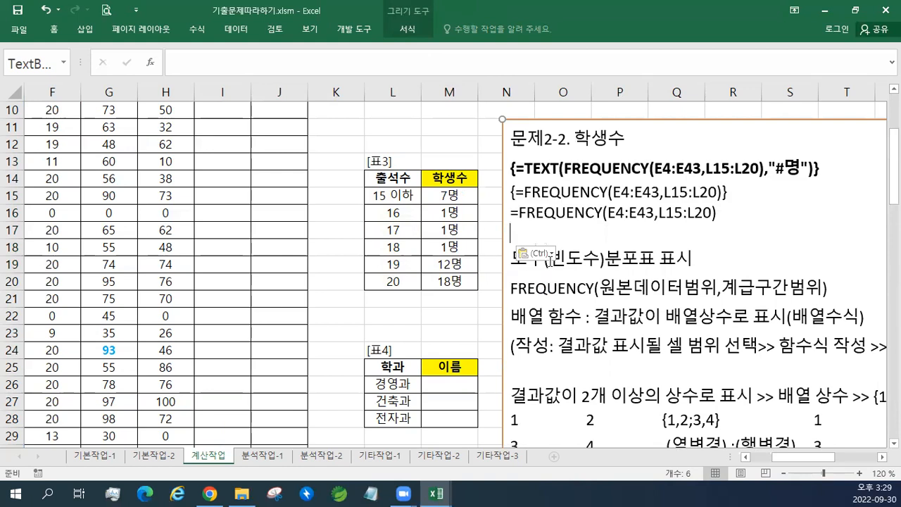